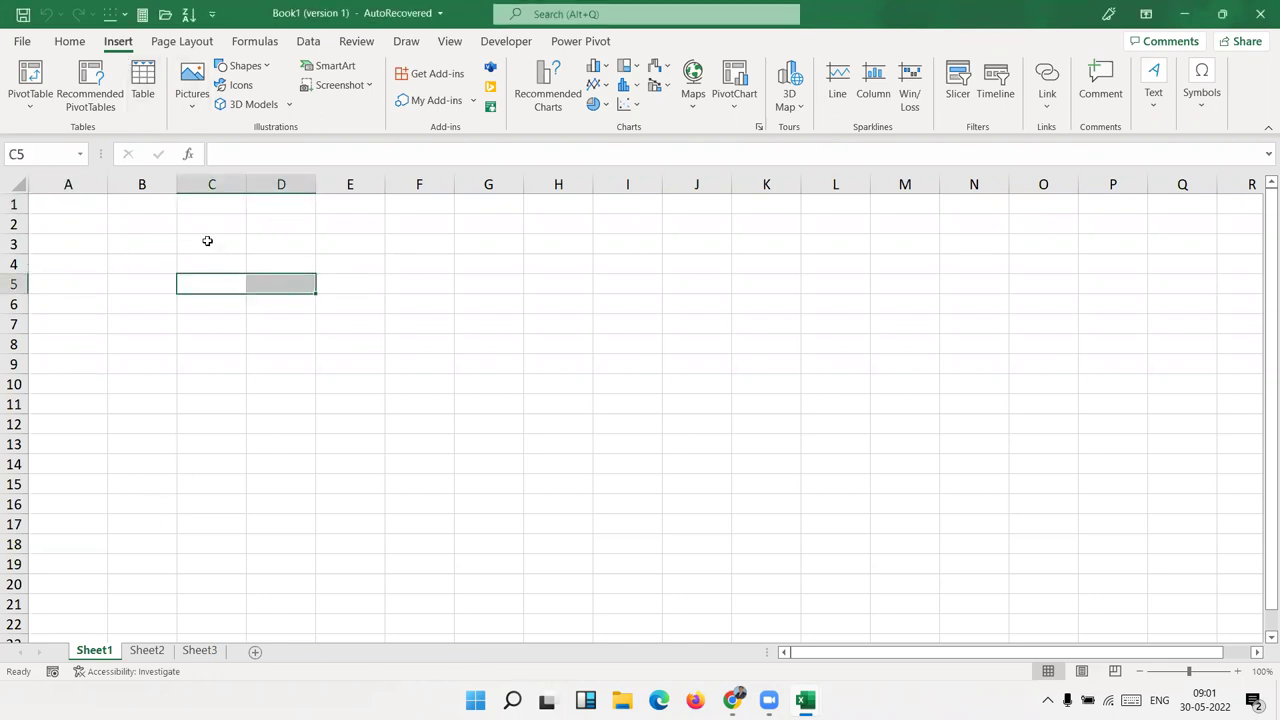
Step: Select cells C2:G15, then switch to the Chrome browser
drag(198, 228, 515, 485)
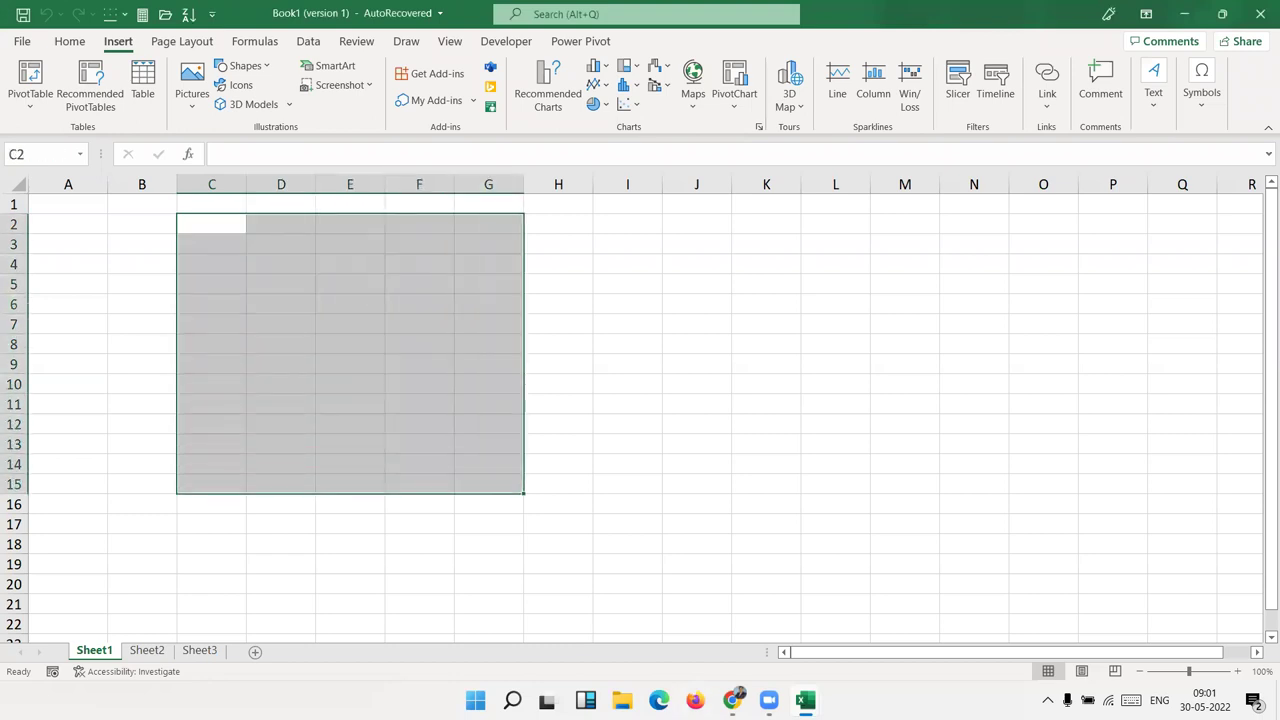
click(732, 700)
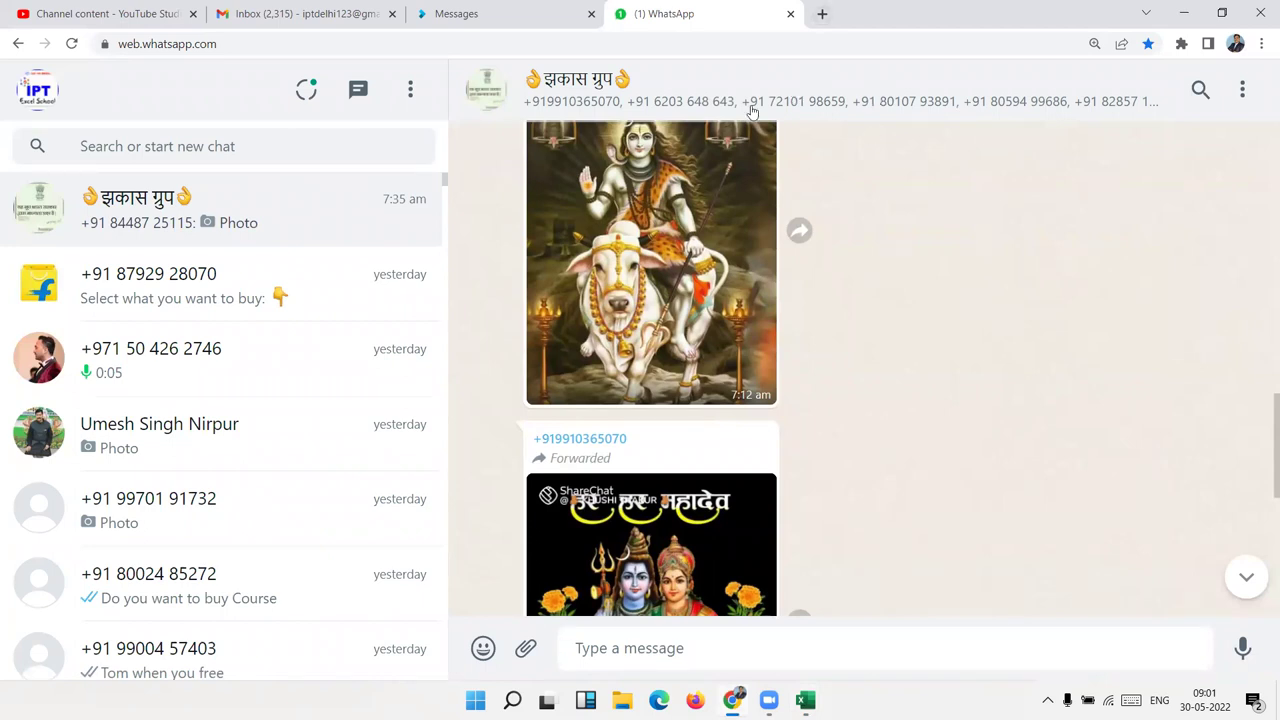
Step: In a new tab, run a Google image search for 'chart'
click(822, 14)
click(724, 343)
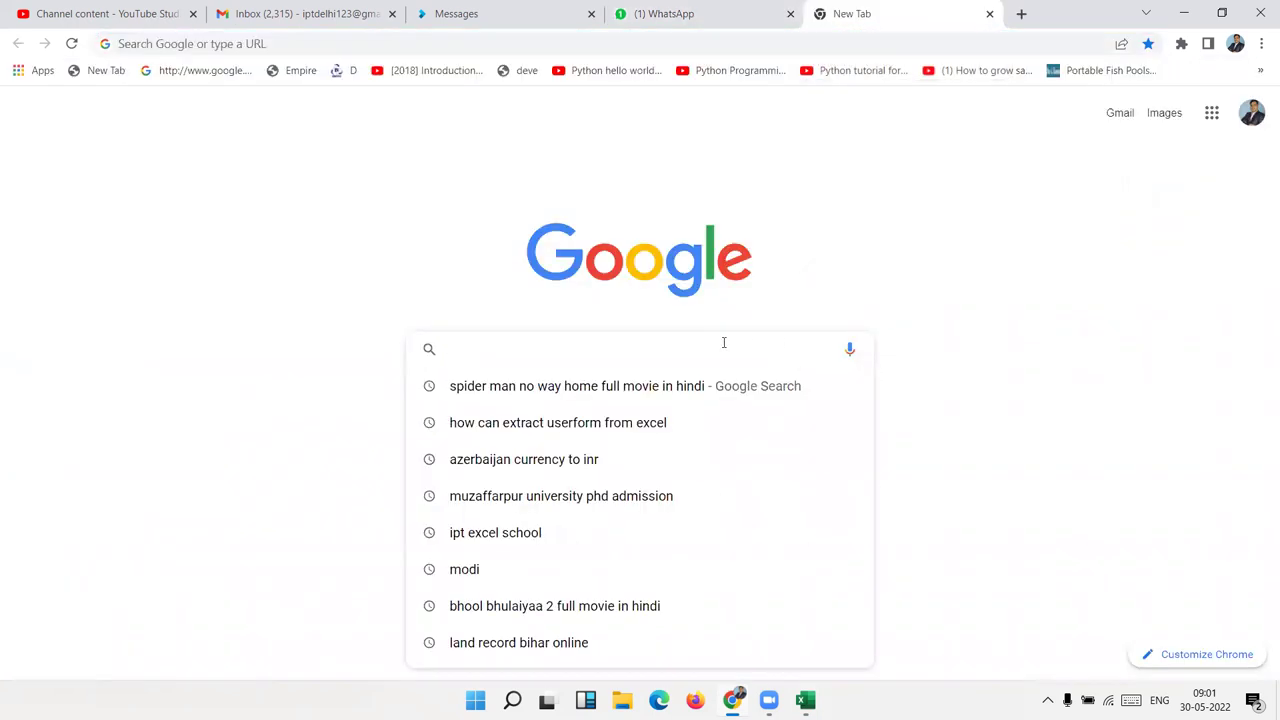
text(cha)
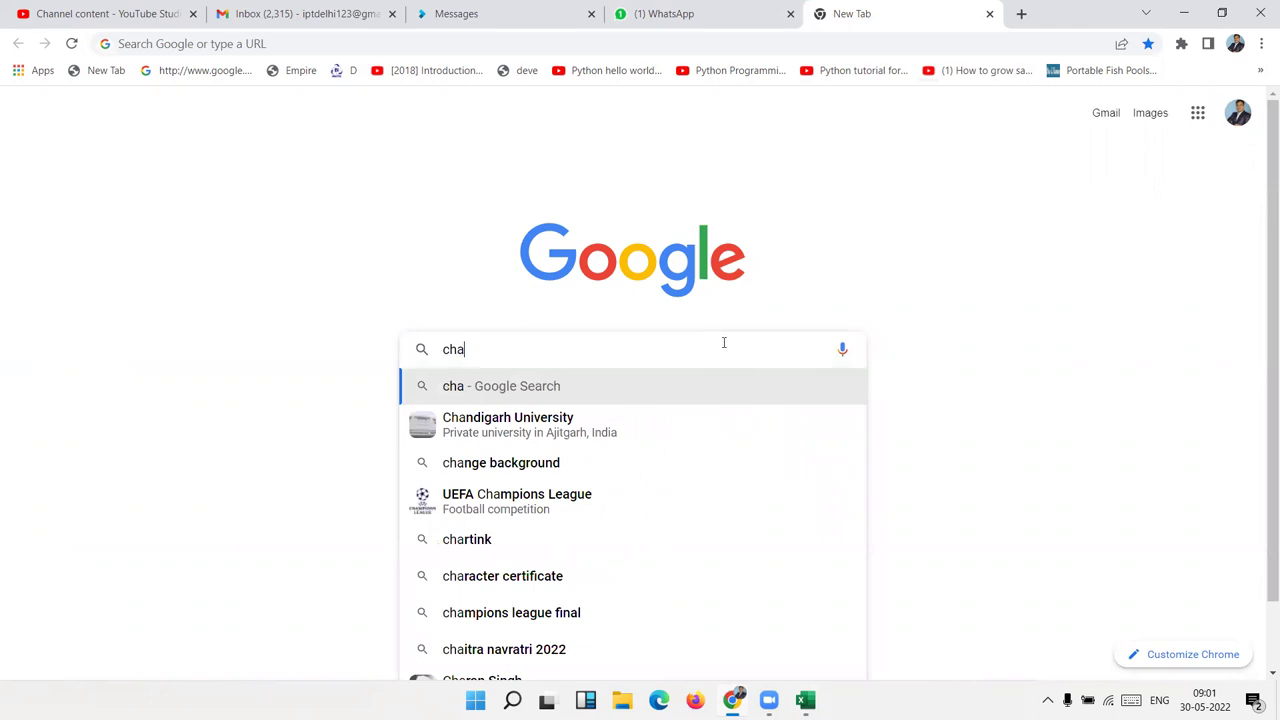
text(rt)
key(Return)
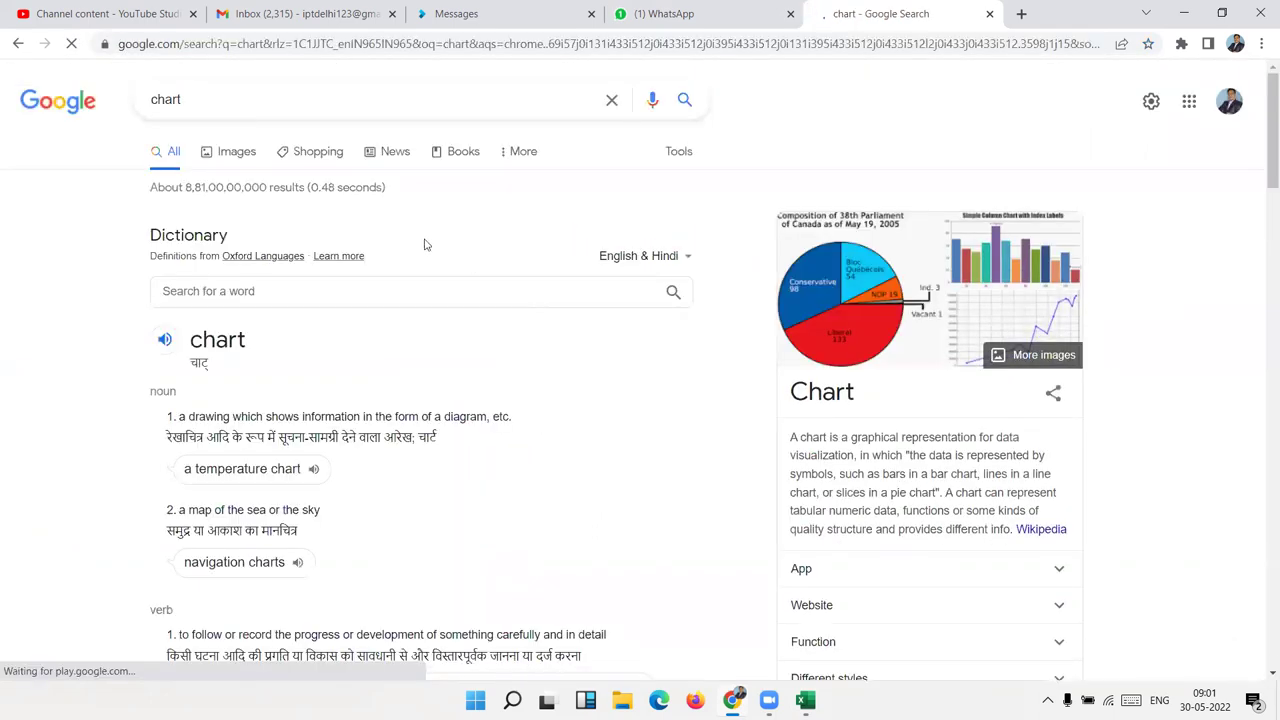
click(239, 163)
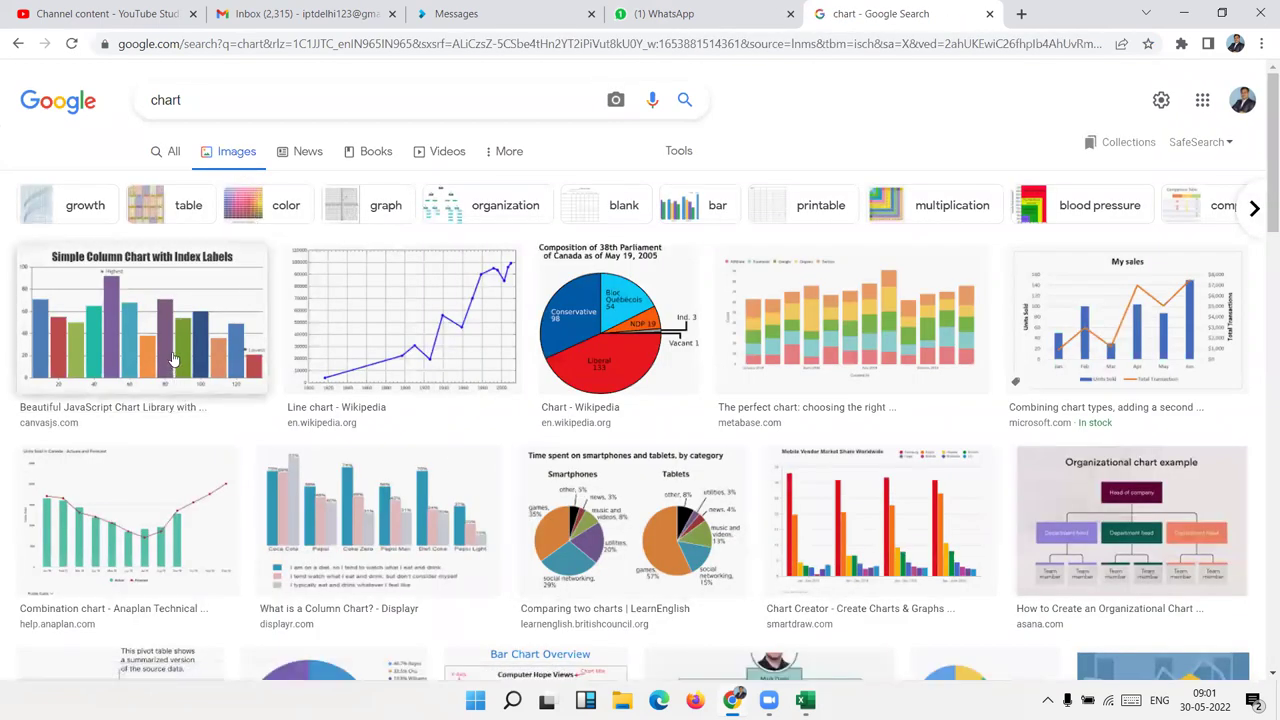
Step: Copy the first result, the Simple Column Chart with Index Labels image, and return to Excel
click(157, 292)
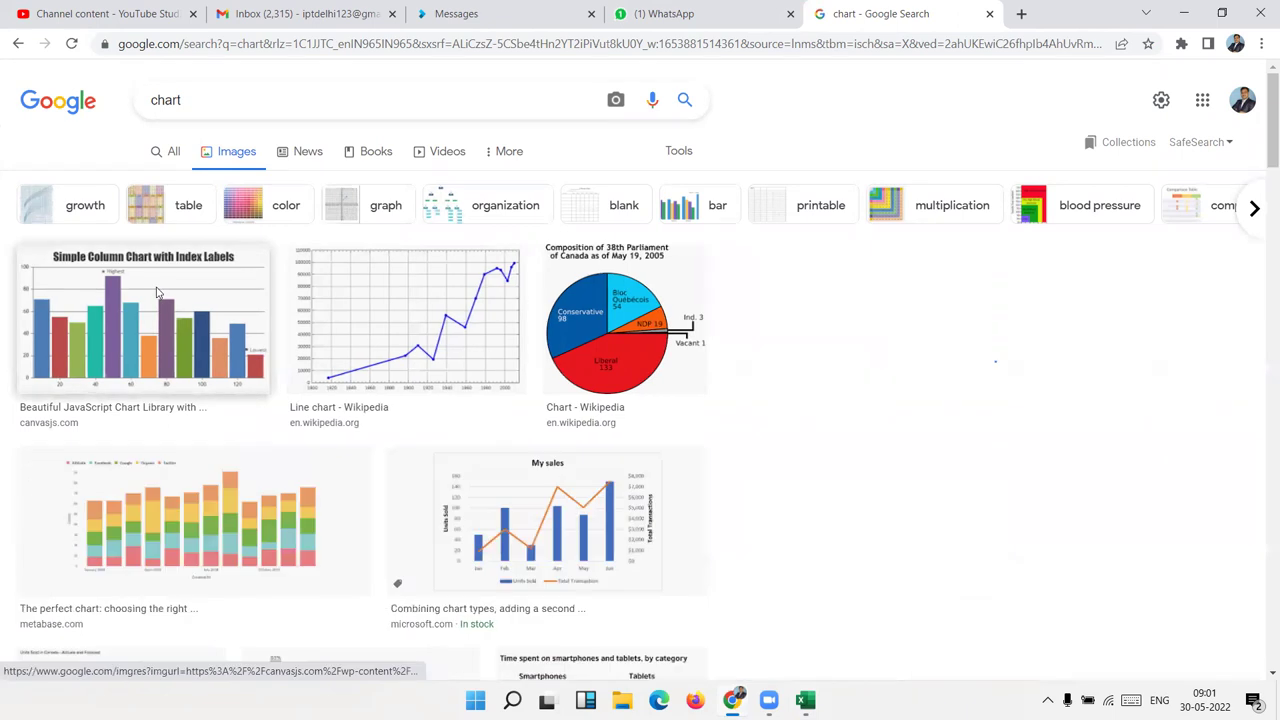
right_click(925, 312)
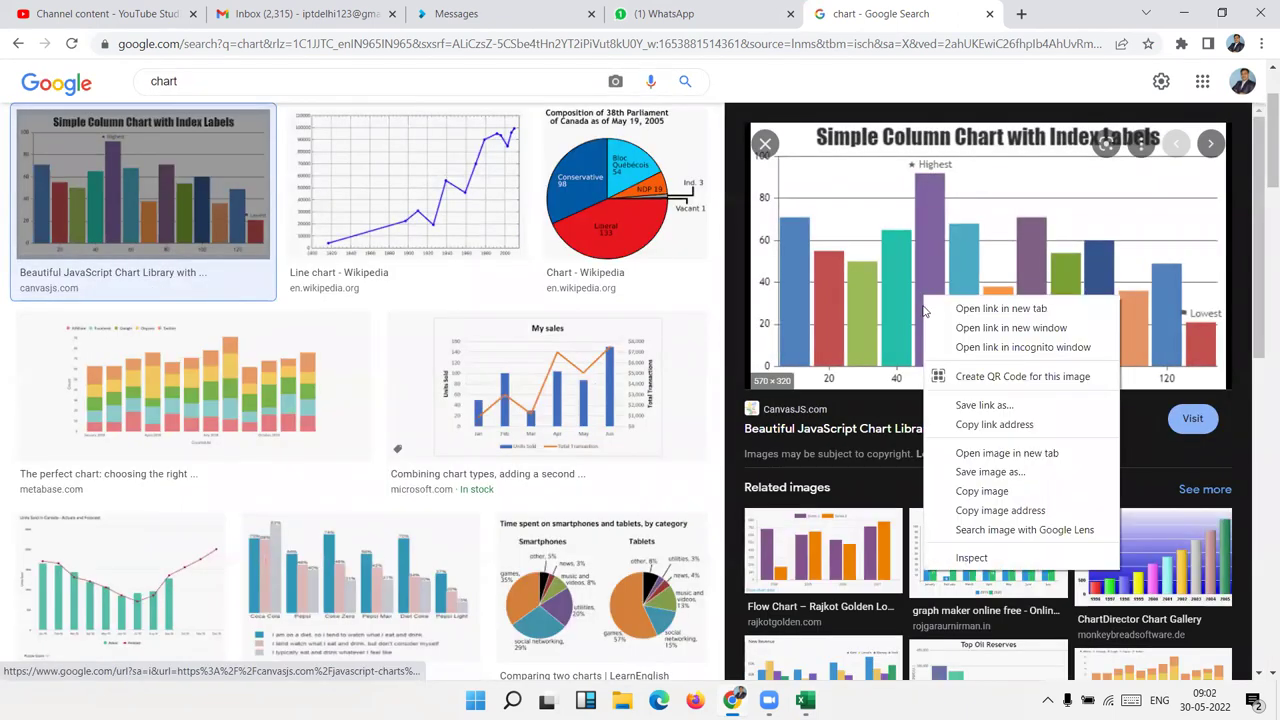
click(983, 492)
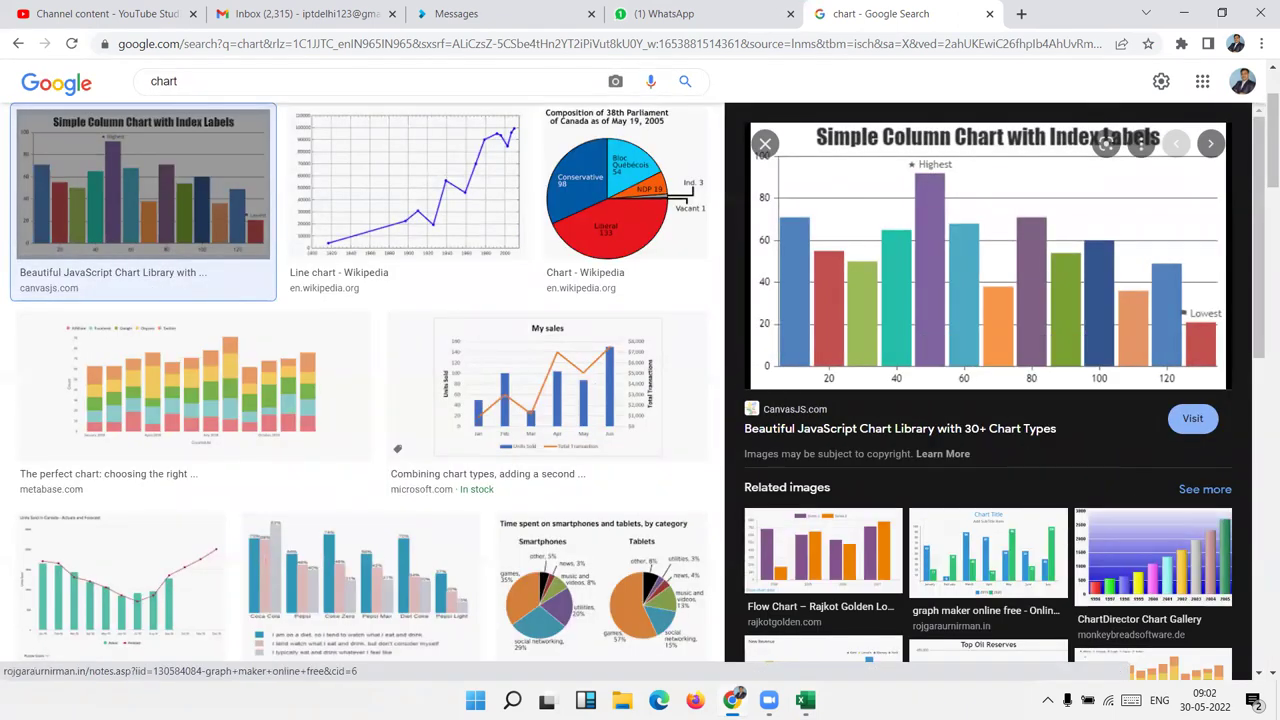
click(805, 700)
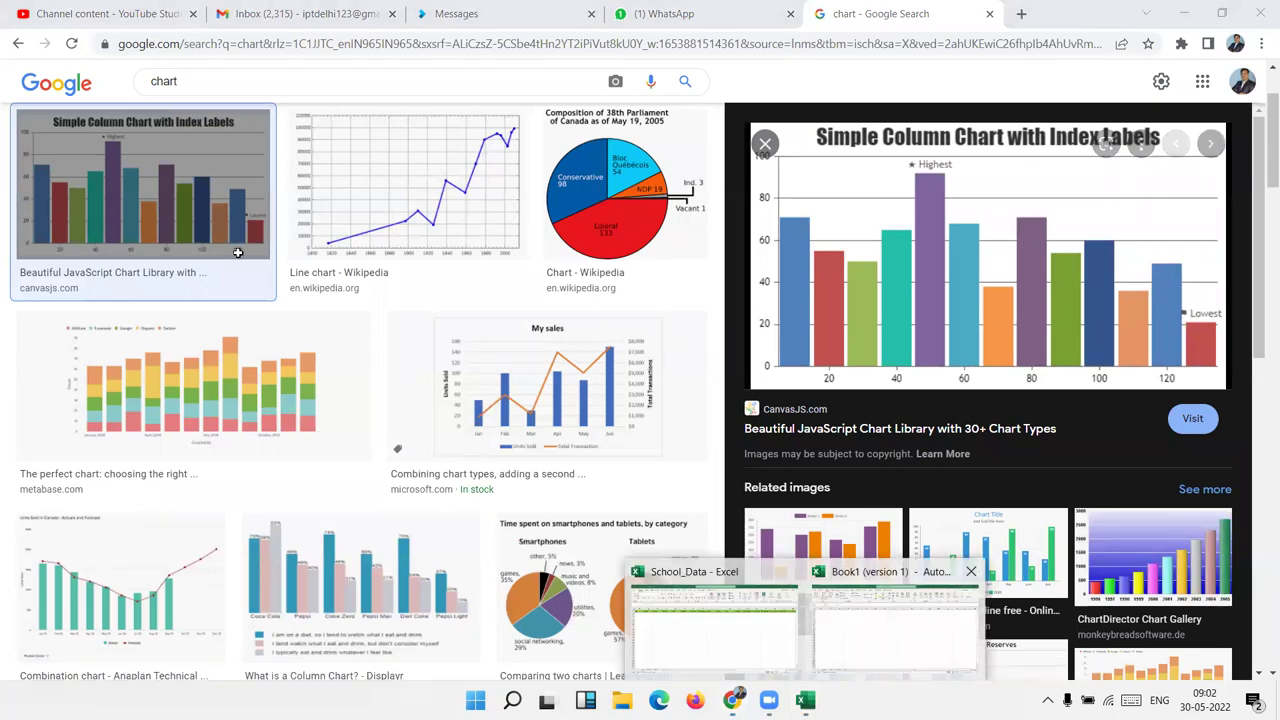
Step: Paste the column chart image at C2 on Sheet1 and dismiss the Paste Options
key(alt+Tab)
key(ctrl+v)
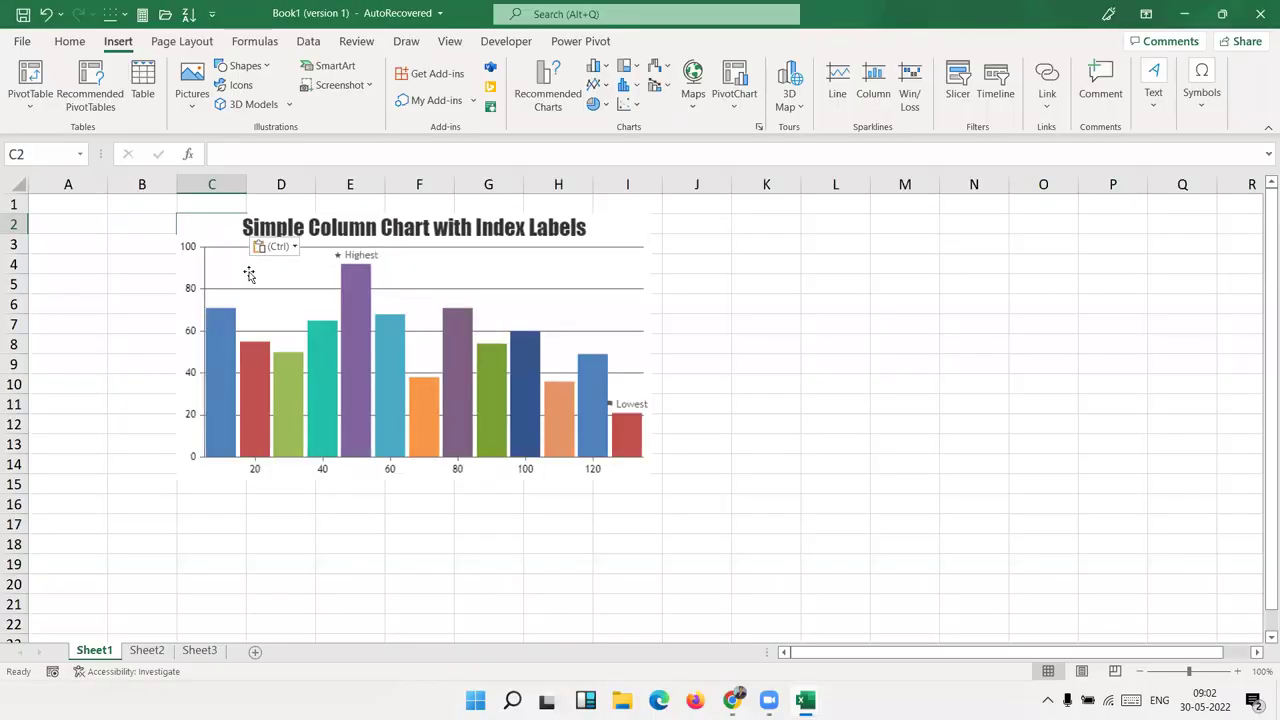
click(637, 457)
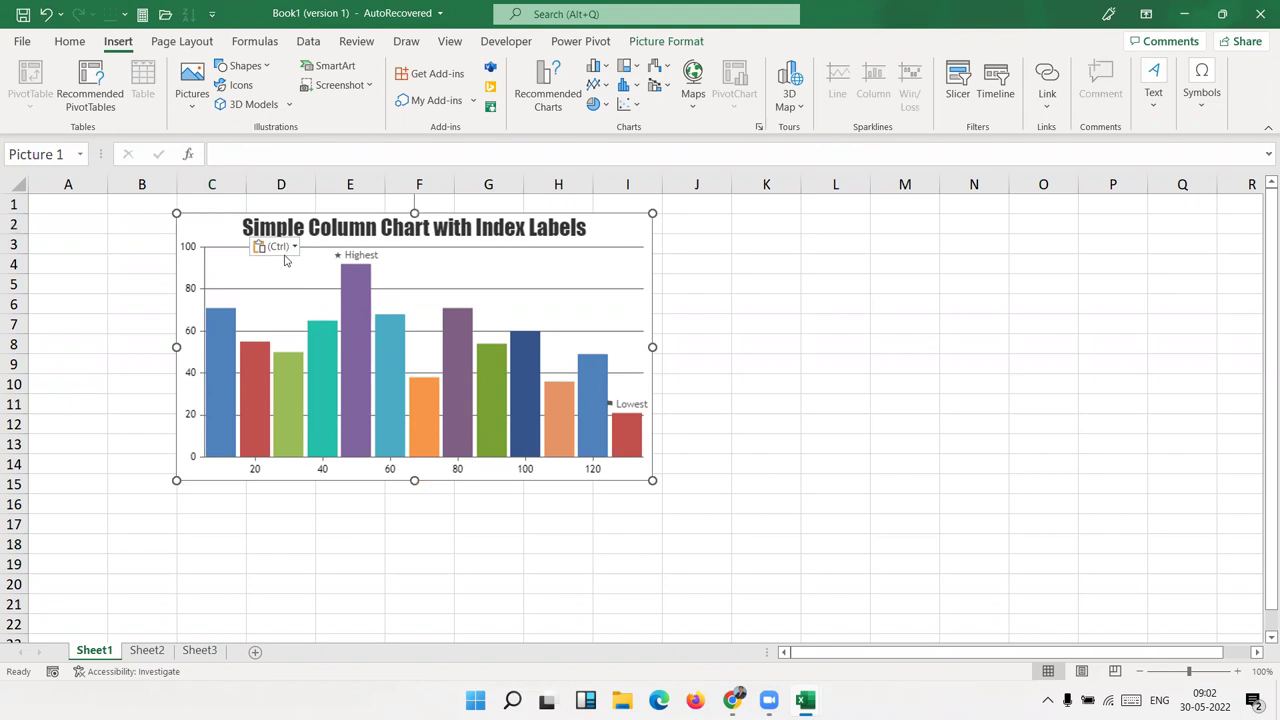
click(290, 248)
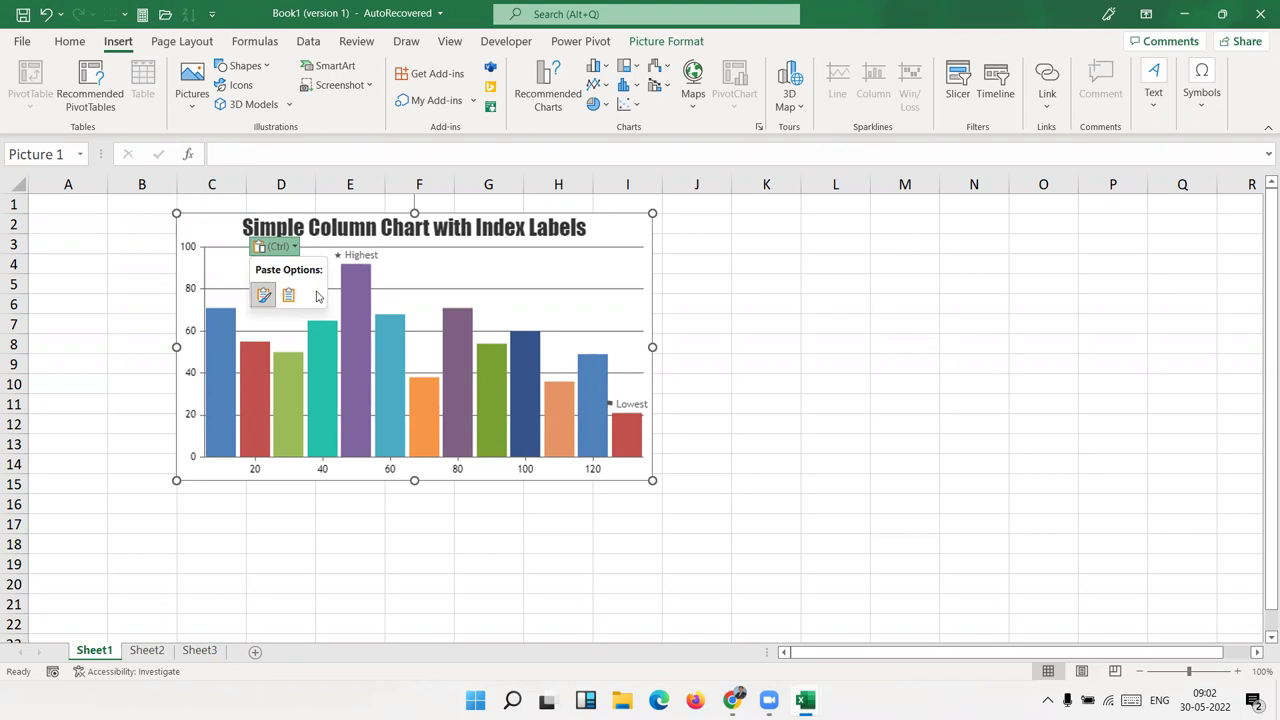
key(Escape)
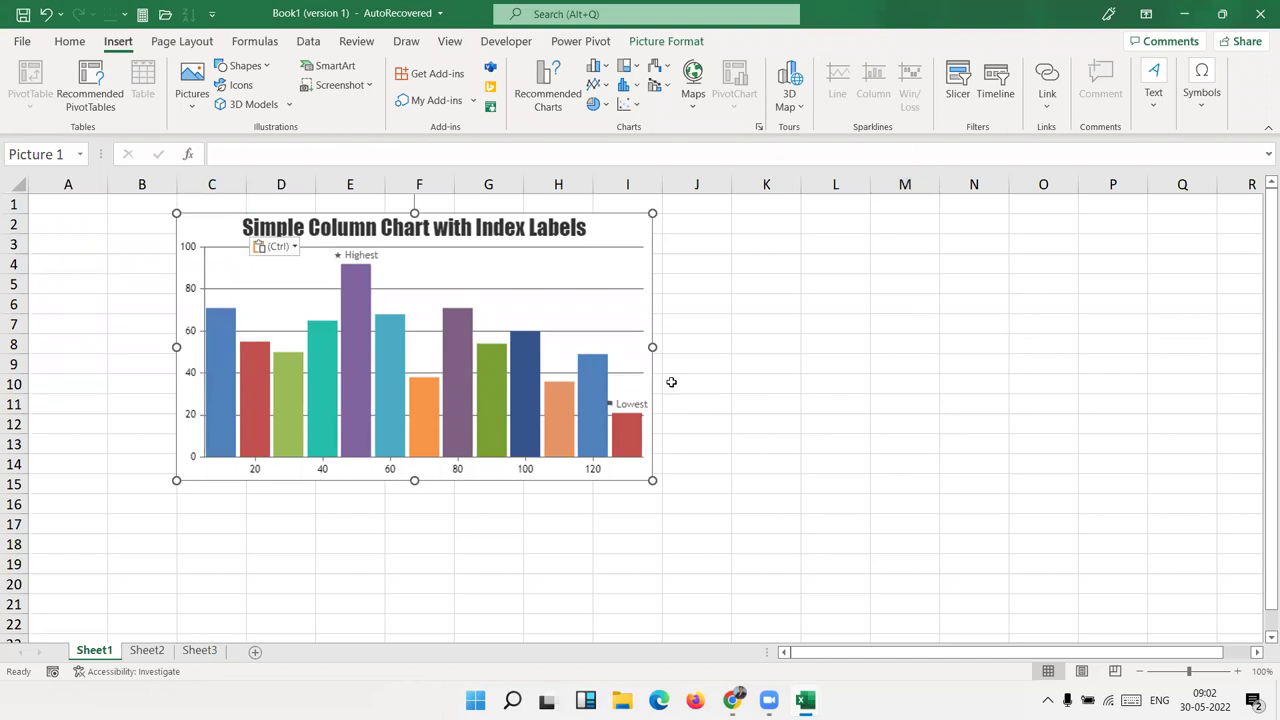
Step: Undo two side-handle stretches, then corner-resize the chart picture to span about B2 to I14
drag(651, 347, 1002, 347)
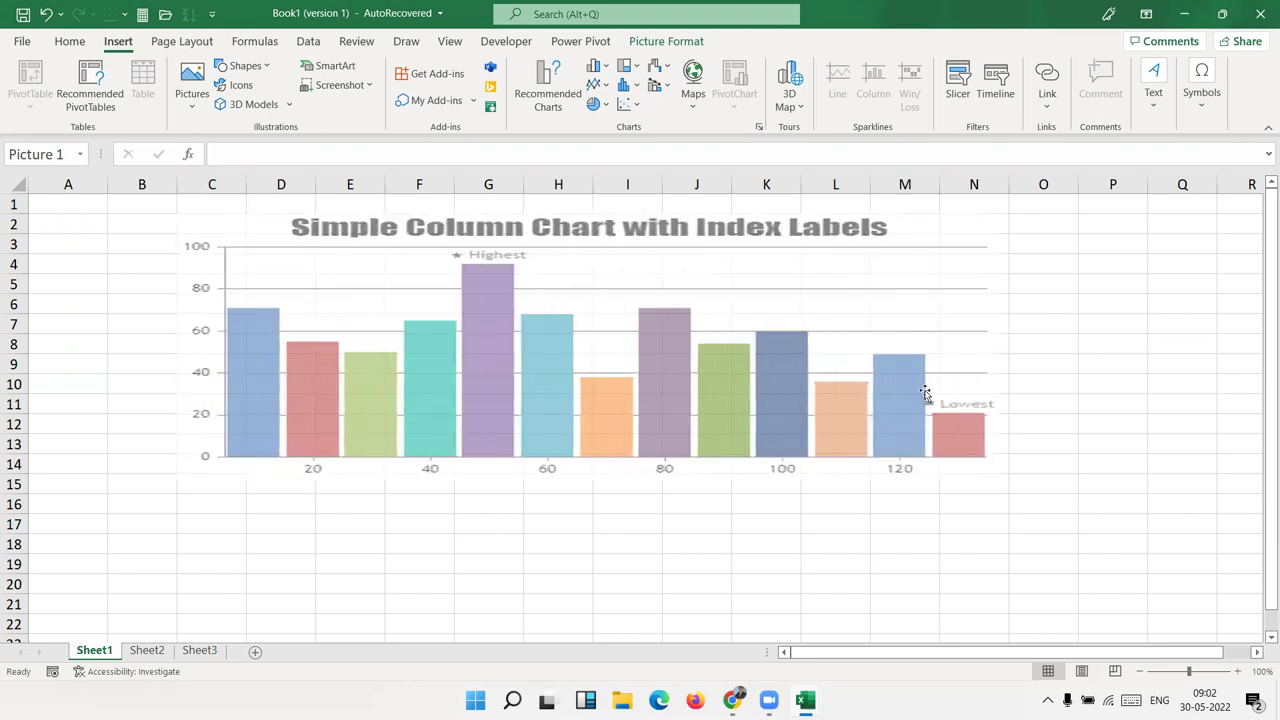
drag(590, 480, 572, 607)
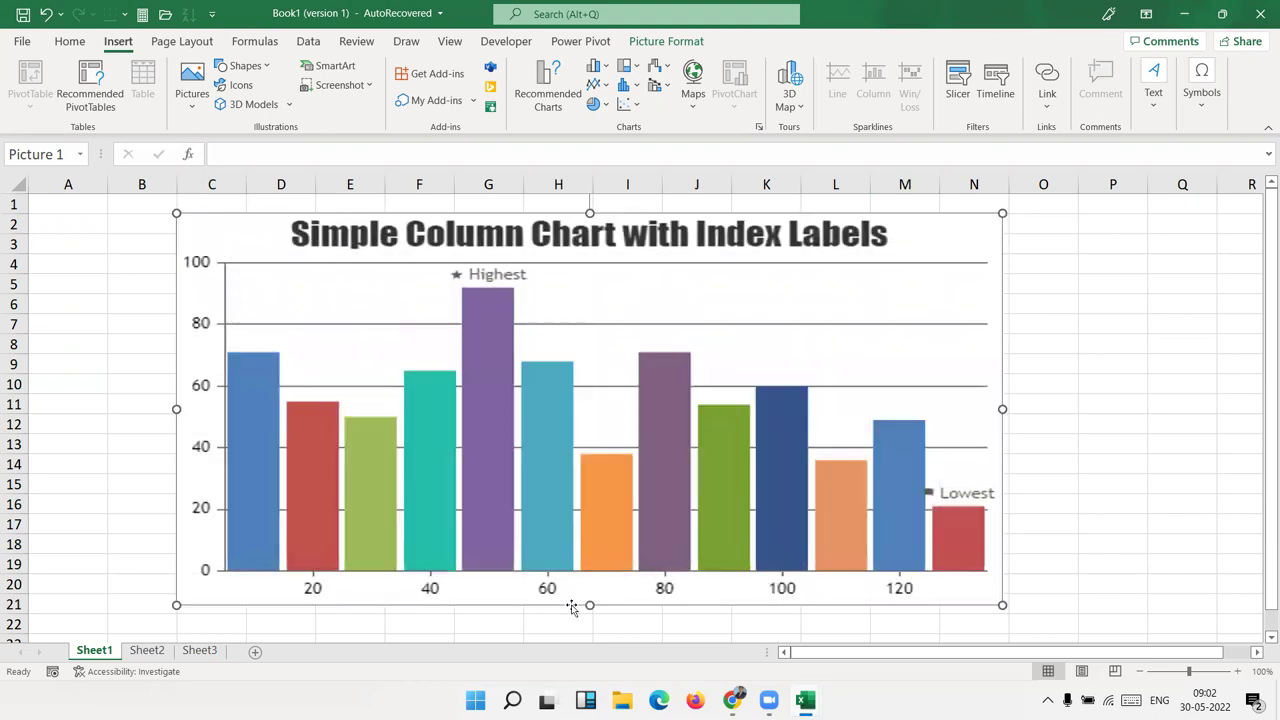
key(ctrl+z)
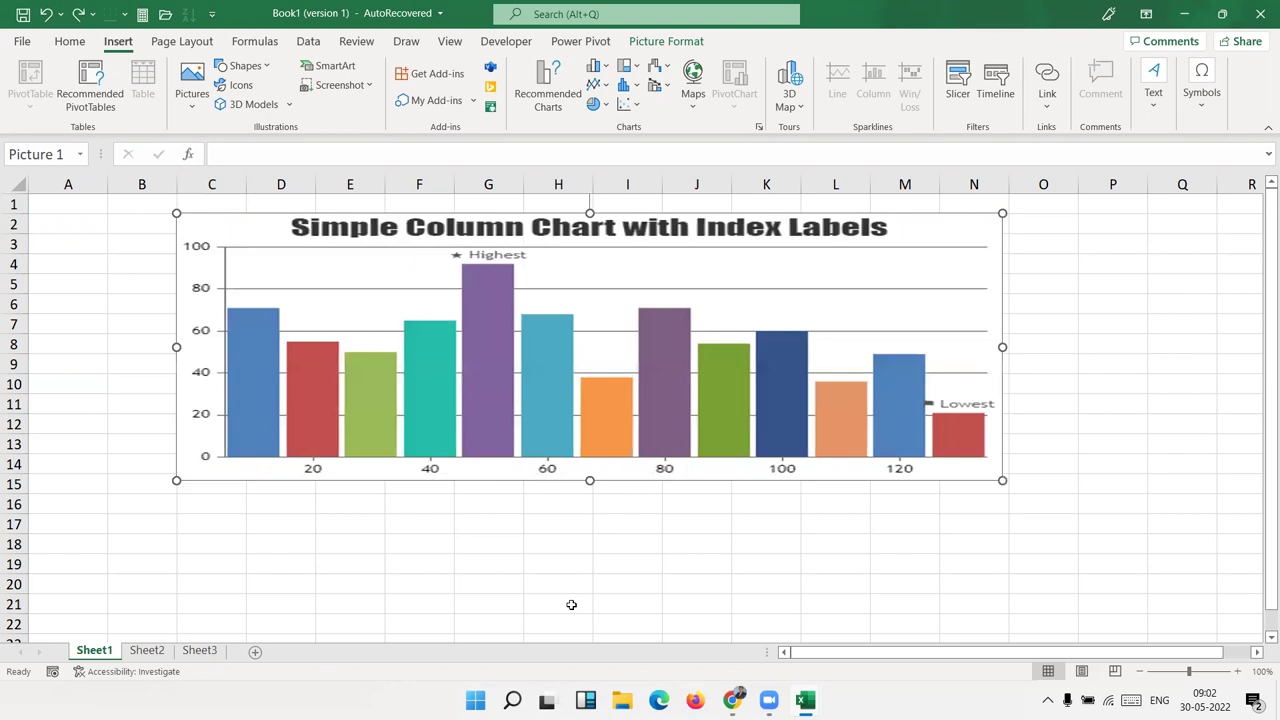
key(ctrl+z)
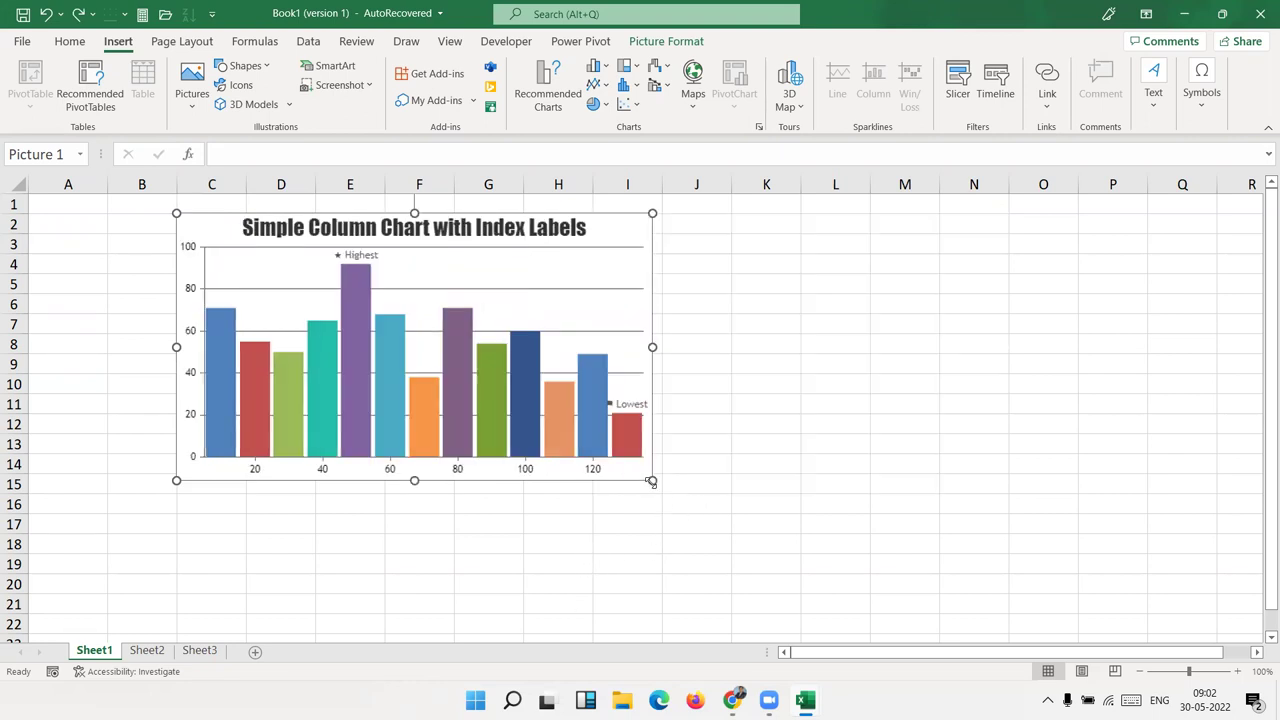
mouse_move(651, 481)
mouse_down()
mouse_move(703, 529)
mouse_move(402, 371)
mouse_move(856, 608)
mouse_move(458, 372)
mouse_move(680, 563)
mouse_up()
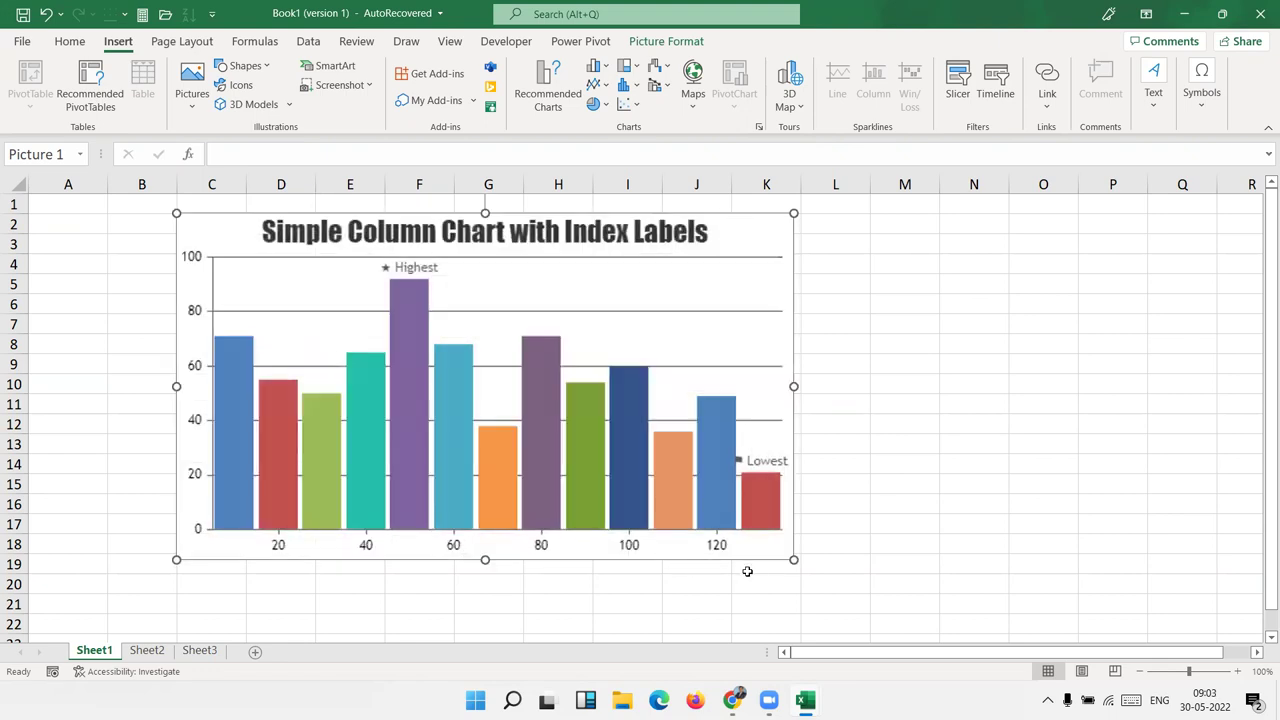
drag(793, 560, 619, 395)
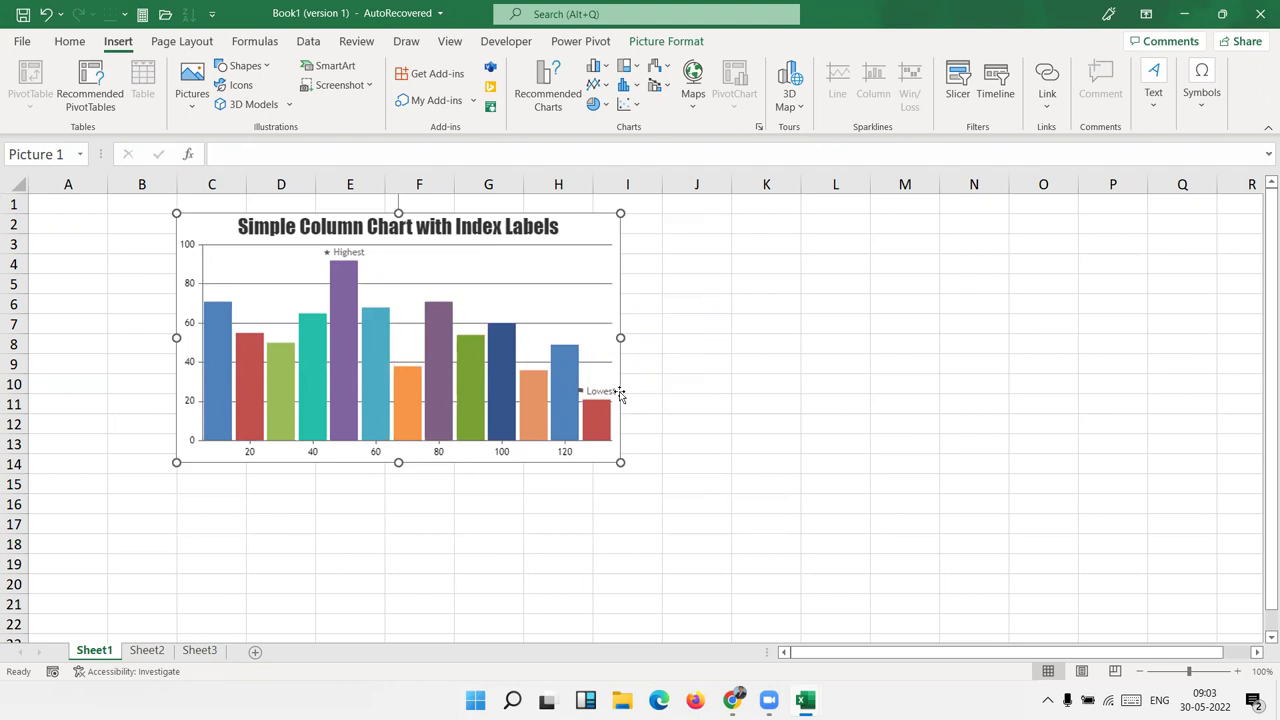
Step: Try Remove Background on the chart picture, then discard it without changes
click(766, 397)
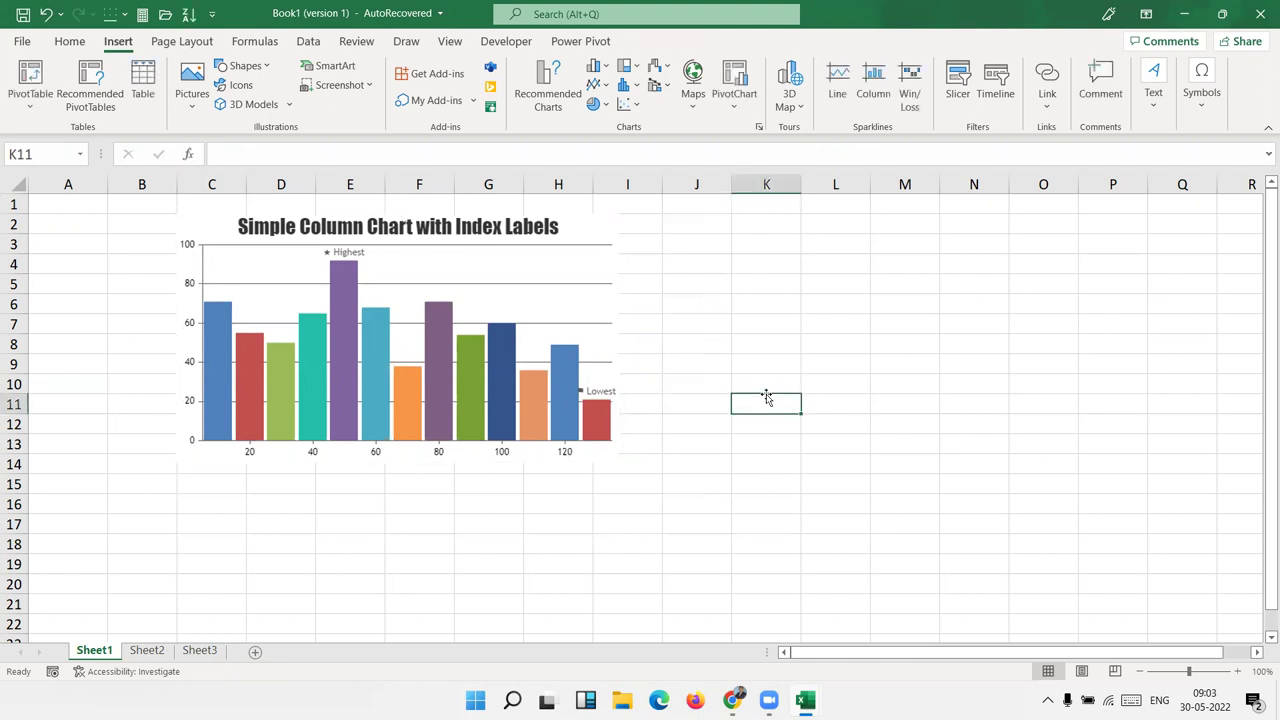
click(562, 308)
click(660, 44)
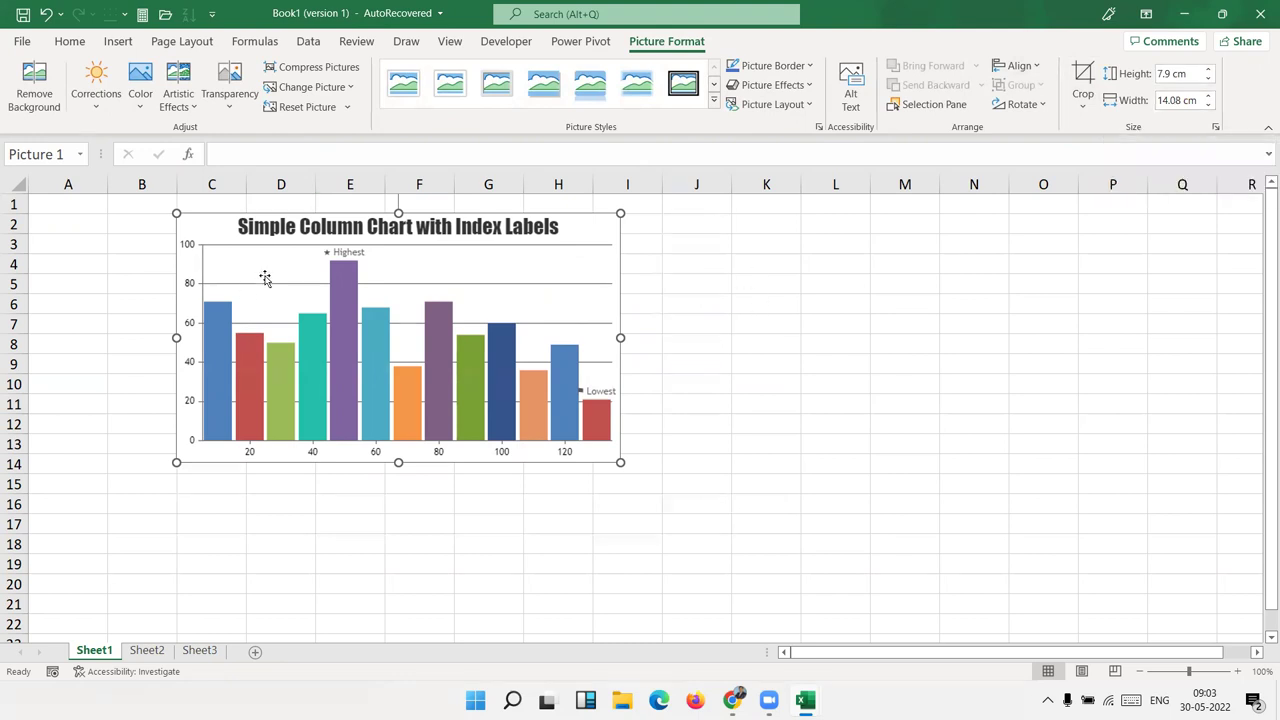
drag(219, 235, 215, 256)
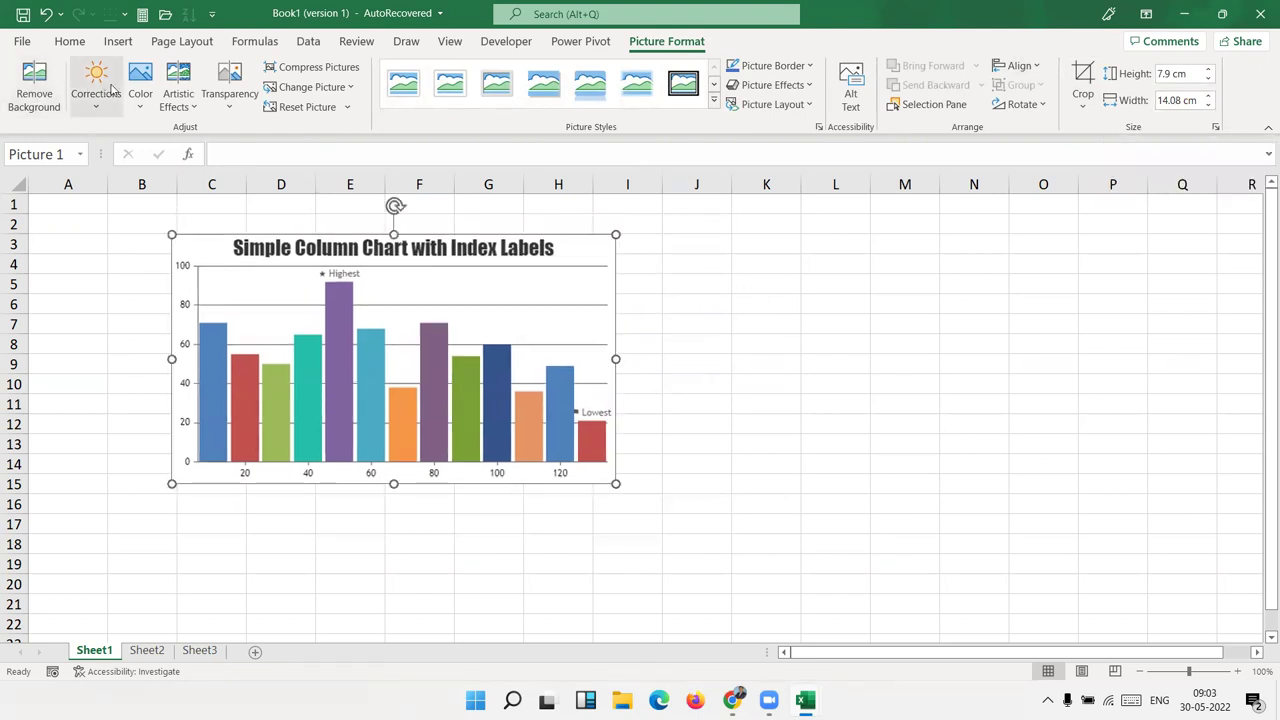
click(40, 90)
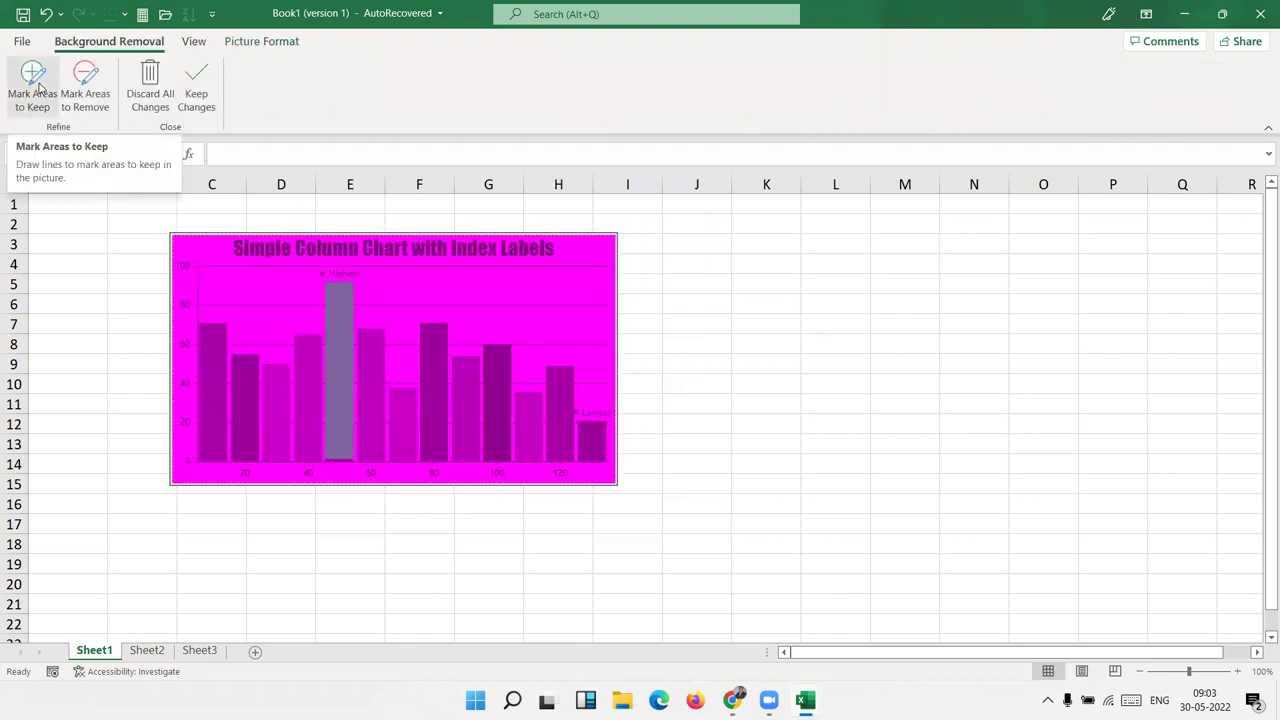
key(Escape)
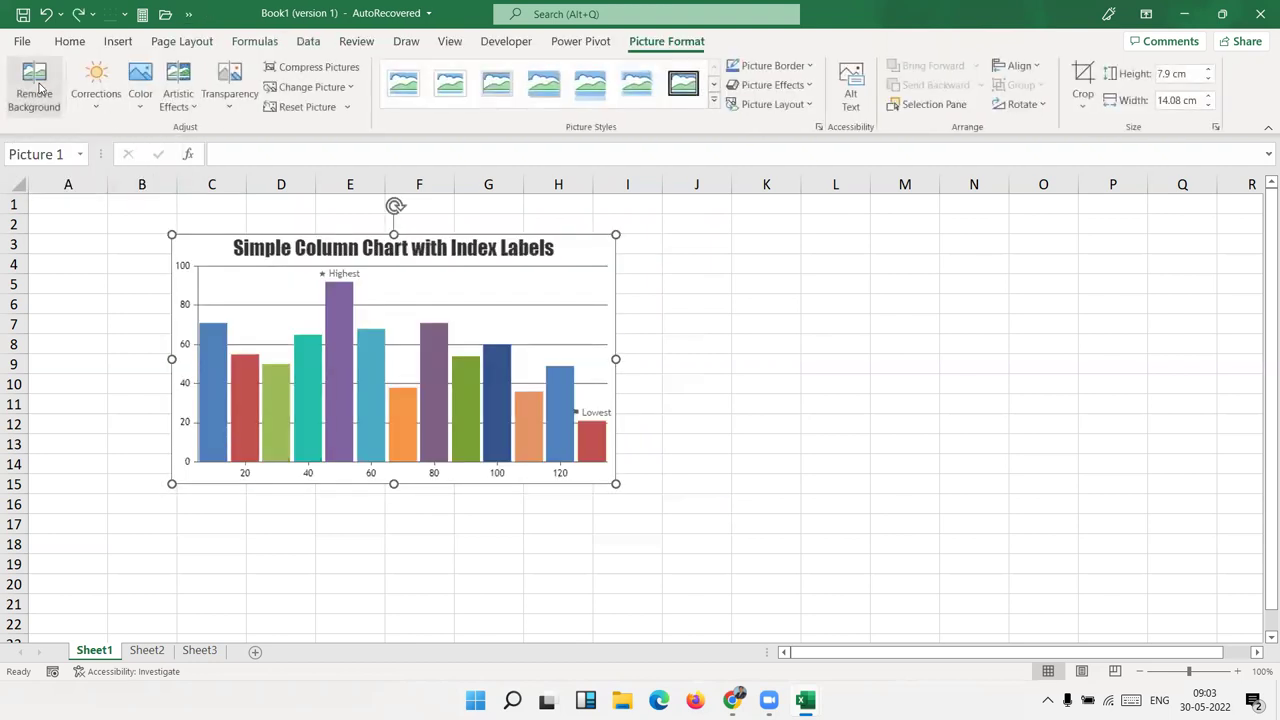
click(750, 440)
Step: Move the chart picture to columns J–P, delete it, and switch back to Chrome
mouse_move(551, 408)
mouse_down()
mouse_move(994, 316)
mouse_move(967, 318)
mouse_up()
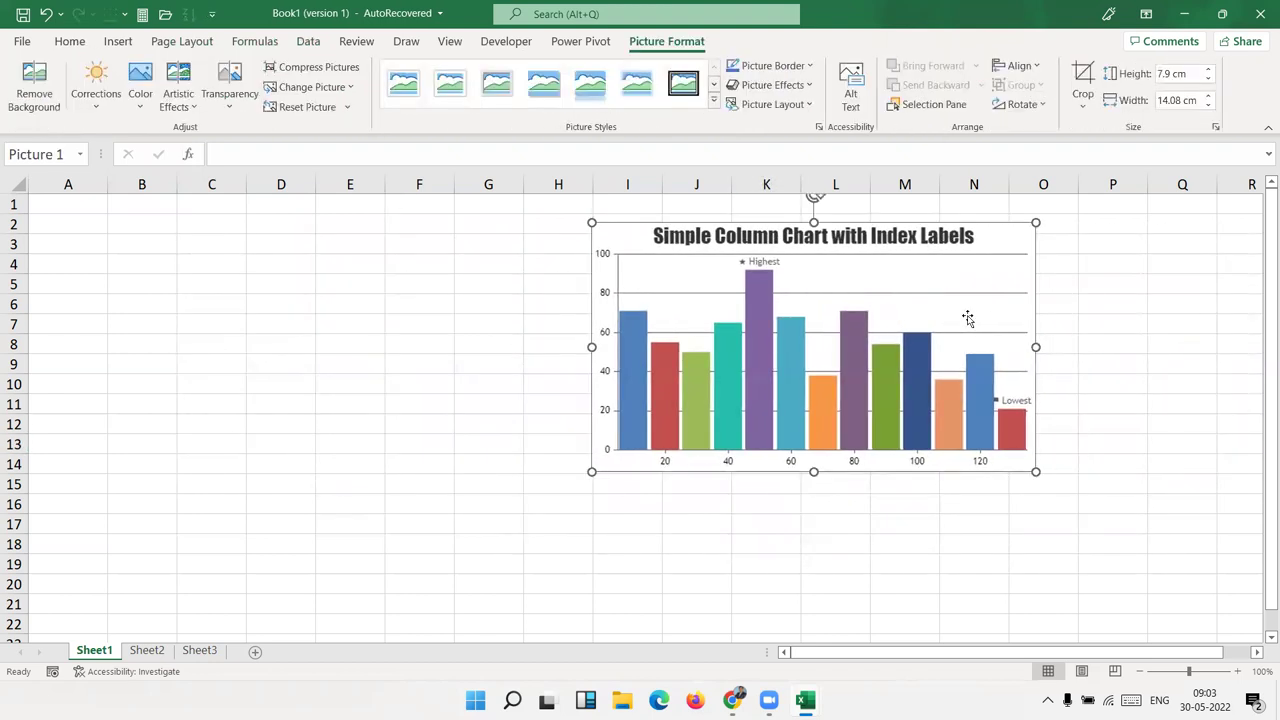
key(Delete)
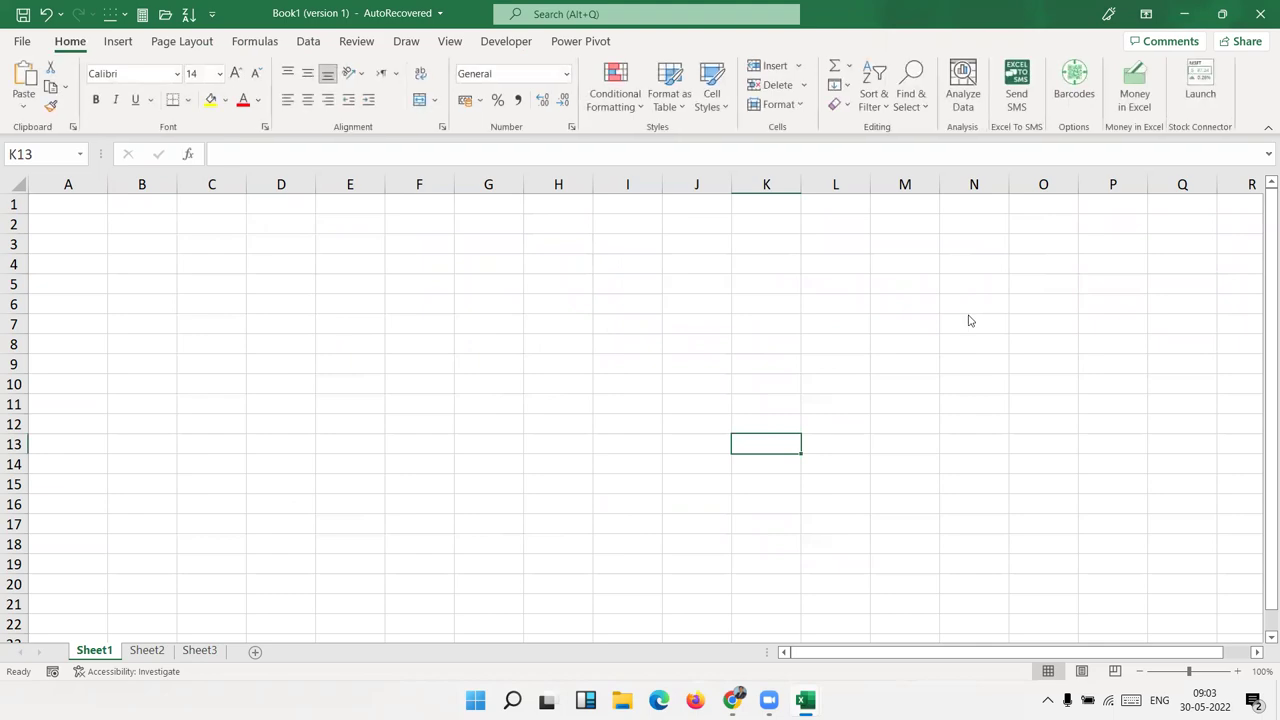
key(alt+Tab)
Step: Scroll through the chart image results and close the open preview
scroll(800, 435, down, 3)
scroll(800, 435, down, 3)
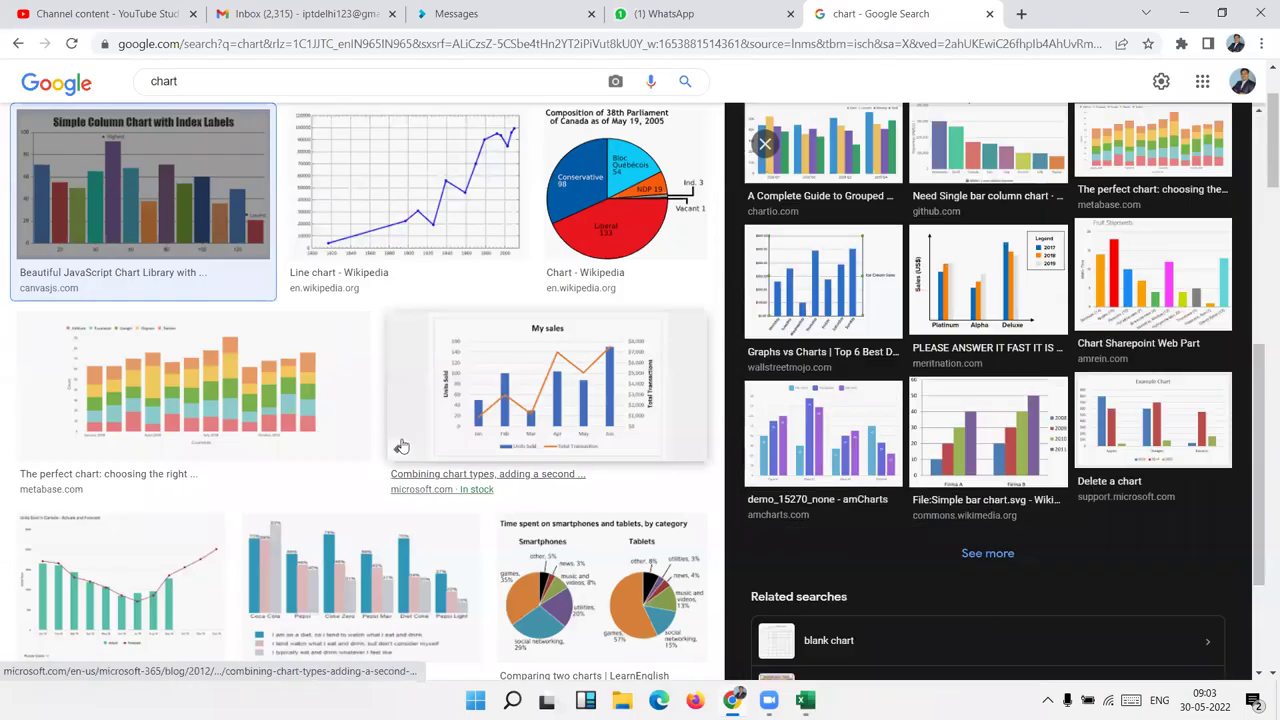
scroll(400, 366, down, 4)
scroll(403, 443, down, 2)
key(Escape)
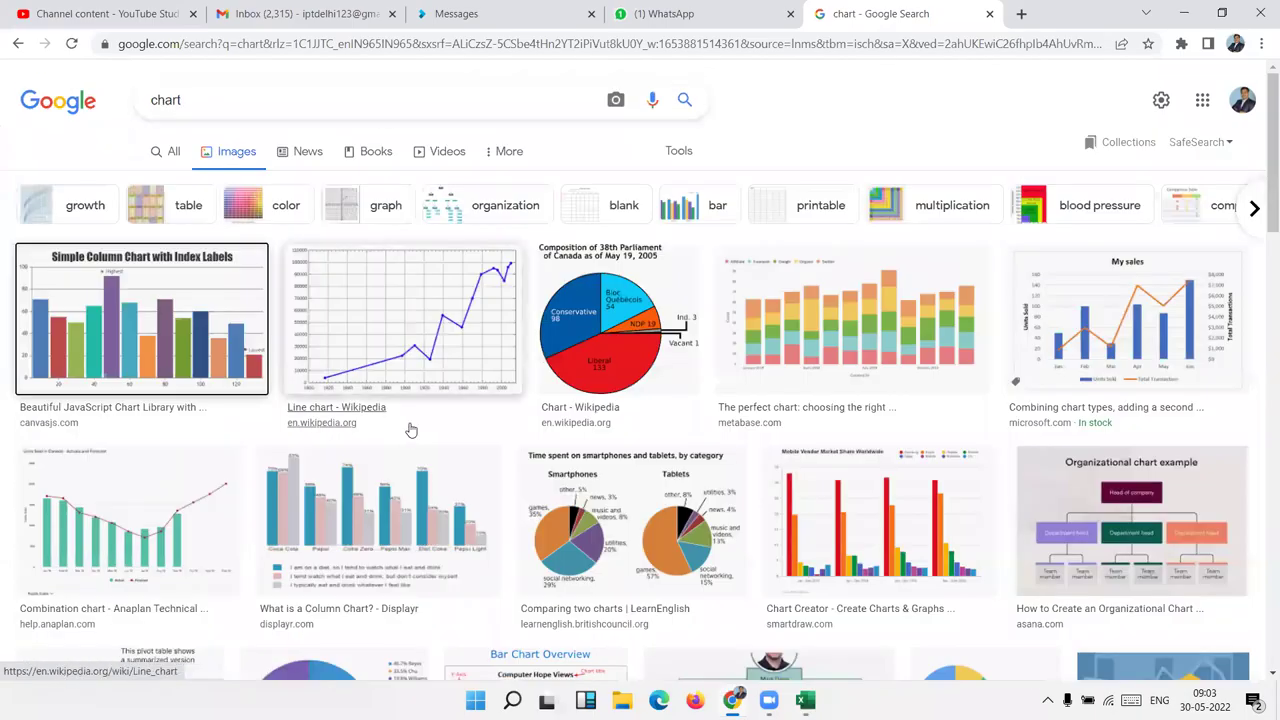
scroll(409, 431, down, 2)
scroll(410, 430, down, 2)
scroll(410, 430, down, 5)
scroll(410, 430, up, 5)
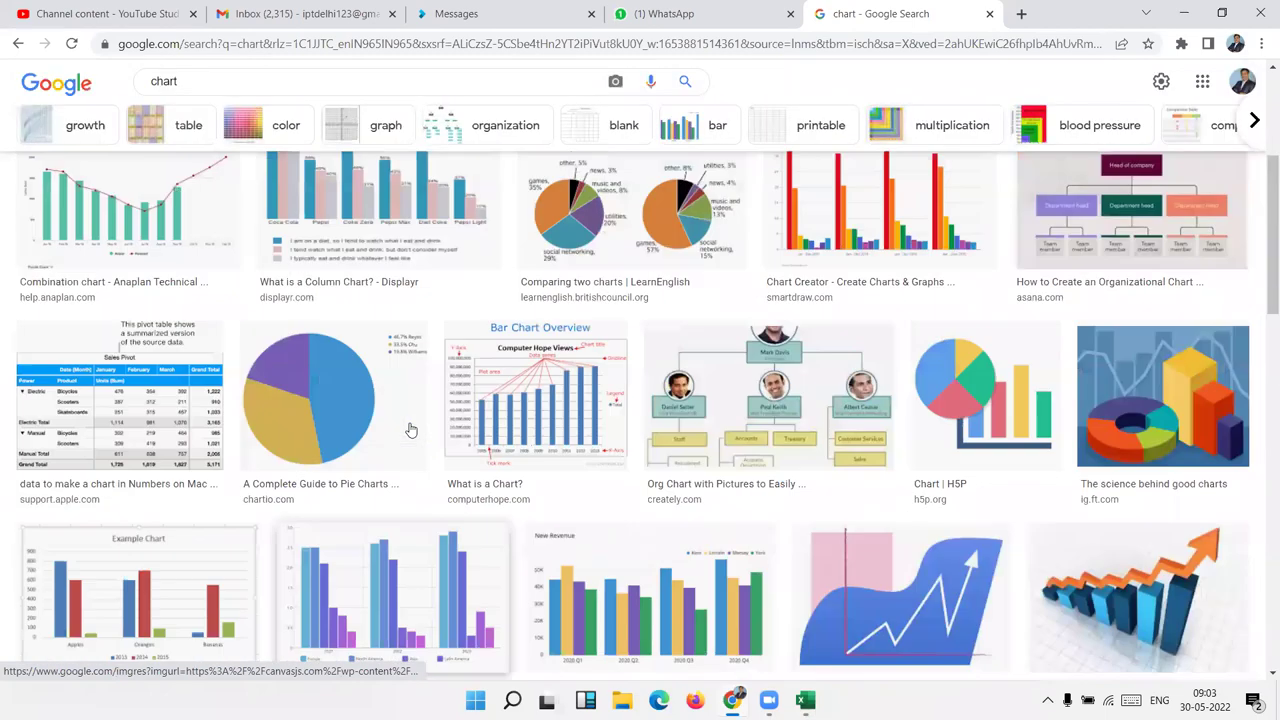
scroll(409, 430, down, 1)
scroll(409, 430, down, 1)
scroll(409, 430, down, 2)
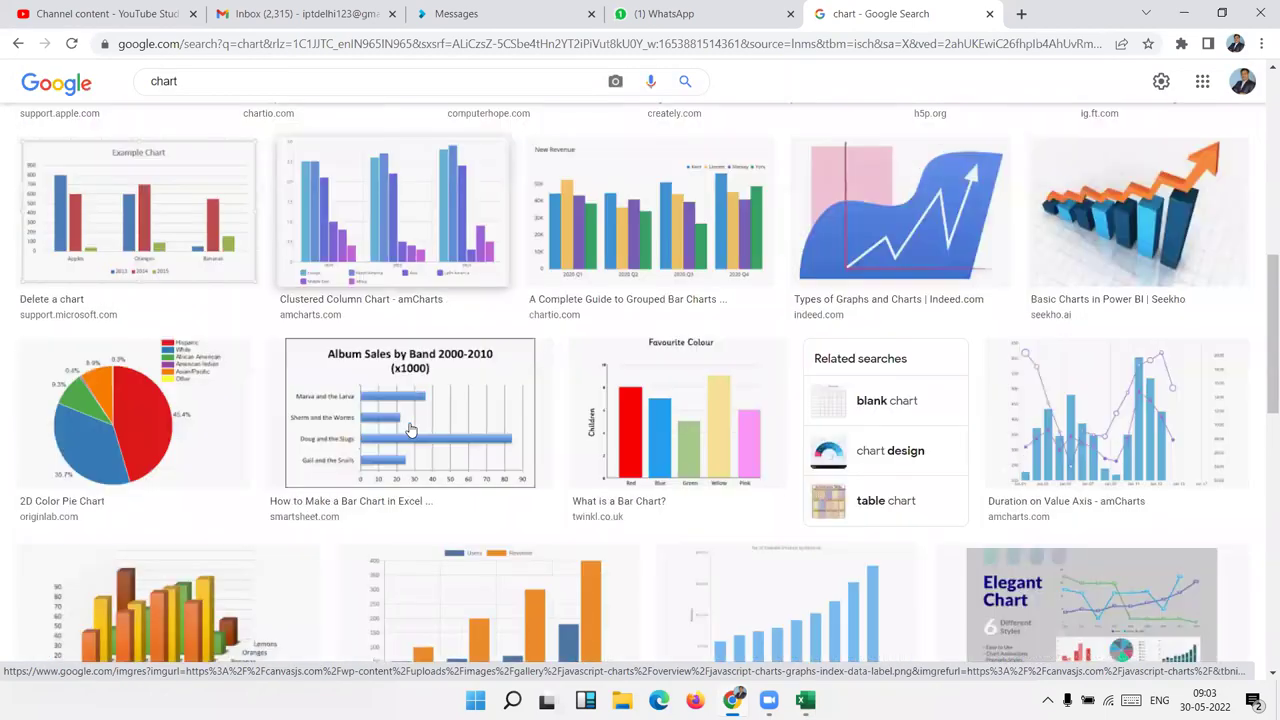
scroll(409, 430, down, 2)
scroll(409, 430, down, 3)
scroll(409, 430, down, 4)
scroll(409, 430, down, 3)
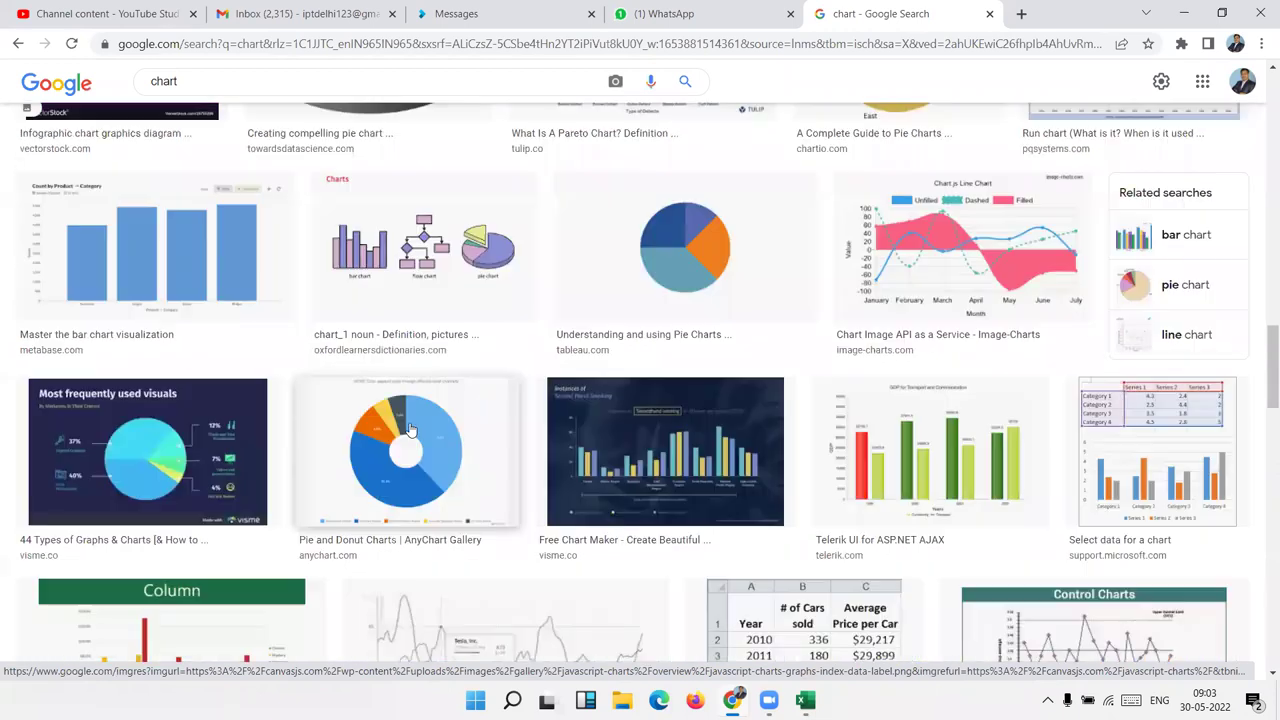
scroll(409, 430, down, 1)
scroll(409, 430, down, 1)
scroll(409, 430, down, 4)
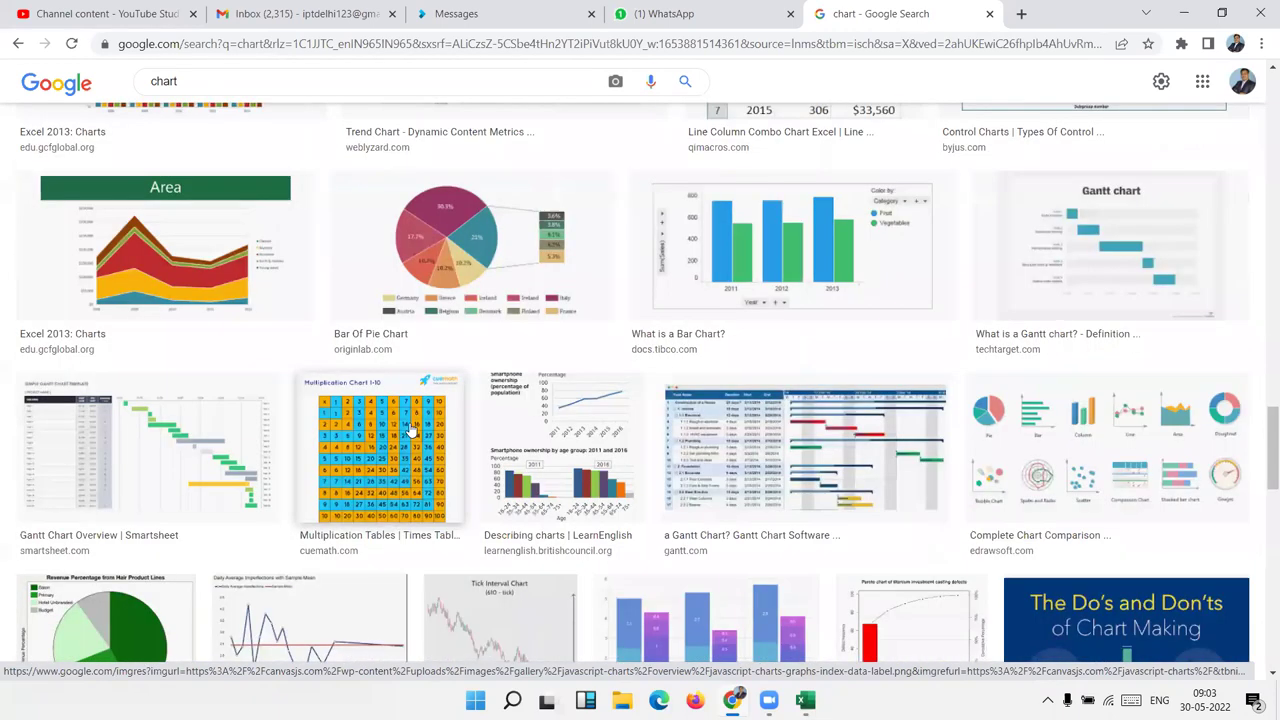
scroll(409, 430, down, 3)
scroll(409, 430, down, 3)
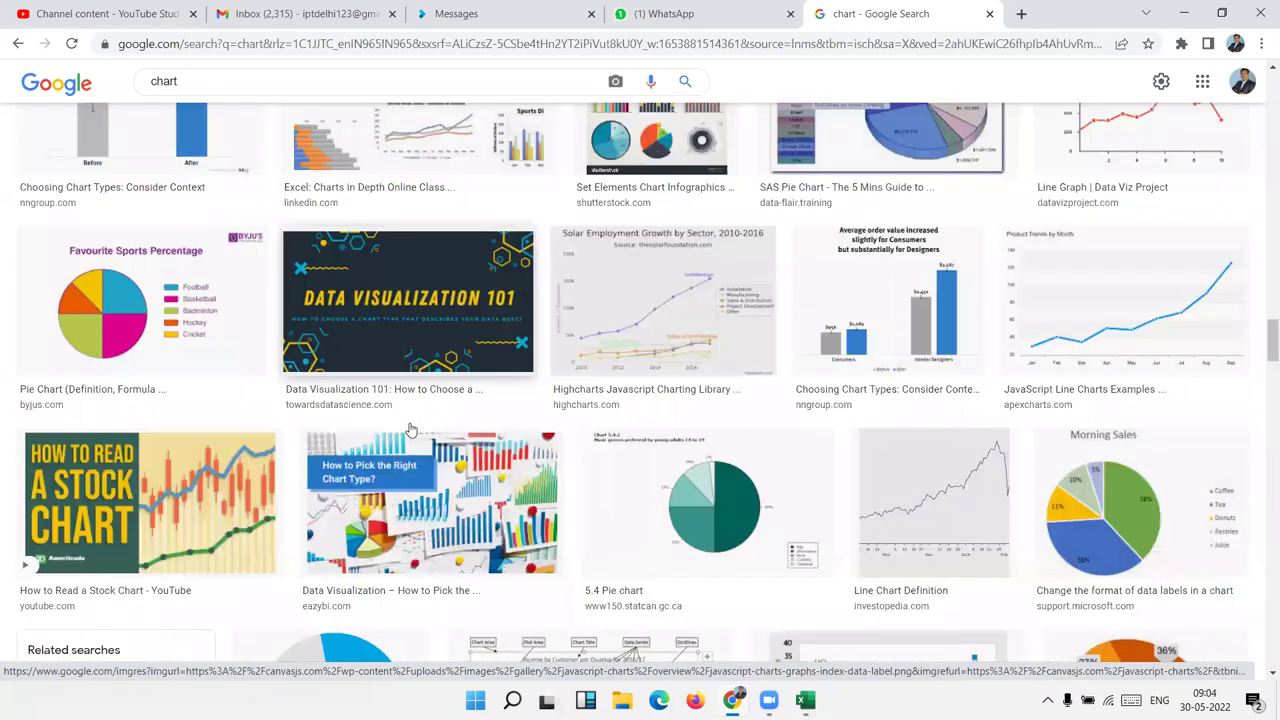
scroll(409, 430, down, 3)
scroll(409, 430, up, 3)
scroll(409, 430, up, 4)
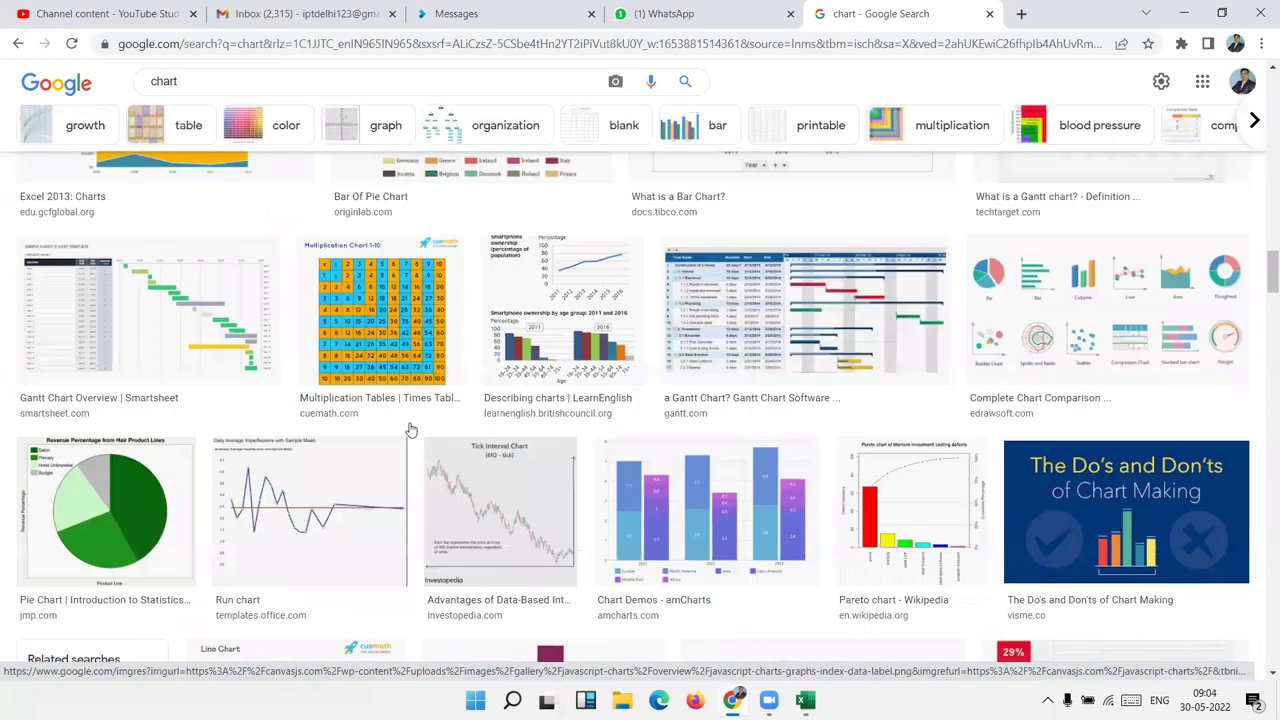
scroll(409, 430, up, 3)
Step: Replace the search term with a person's name and run the new image search
double_click(163, 81)
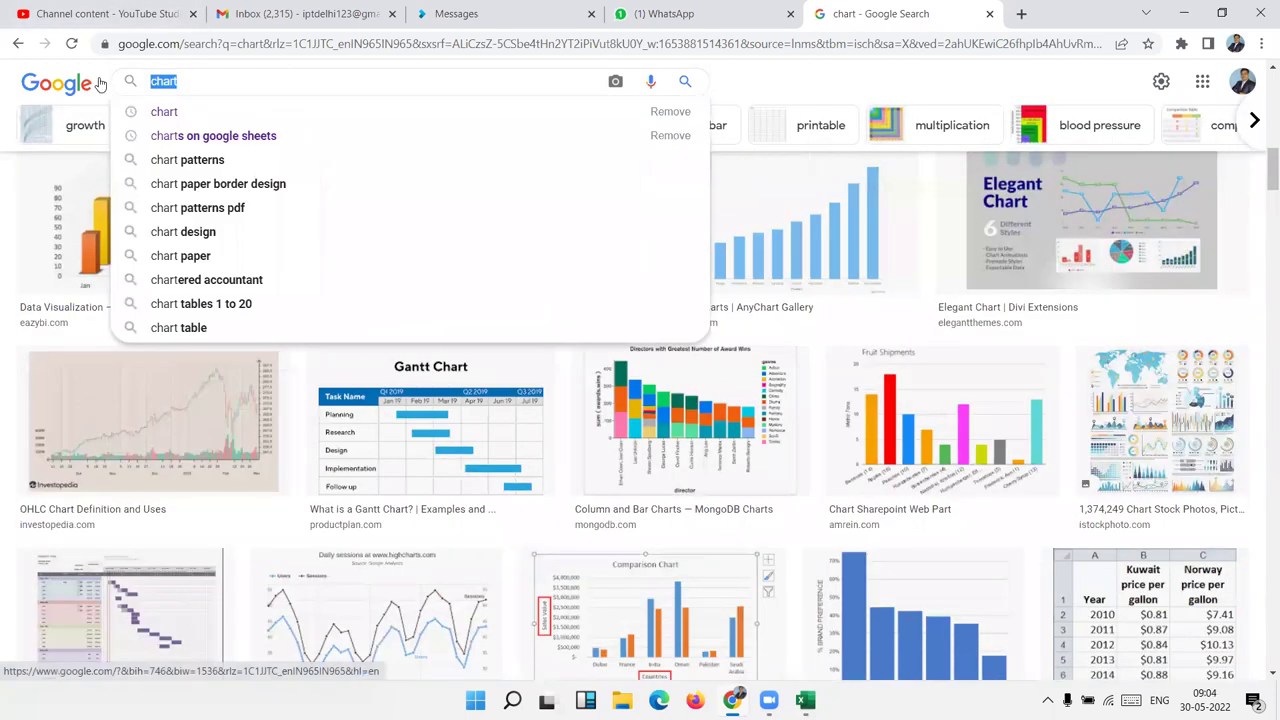
text(mobi)
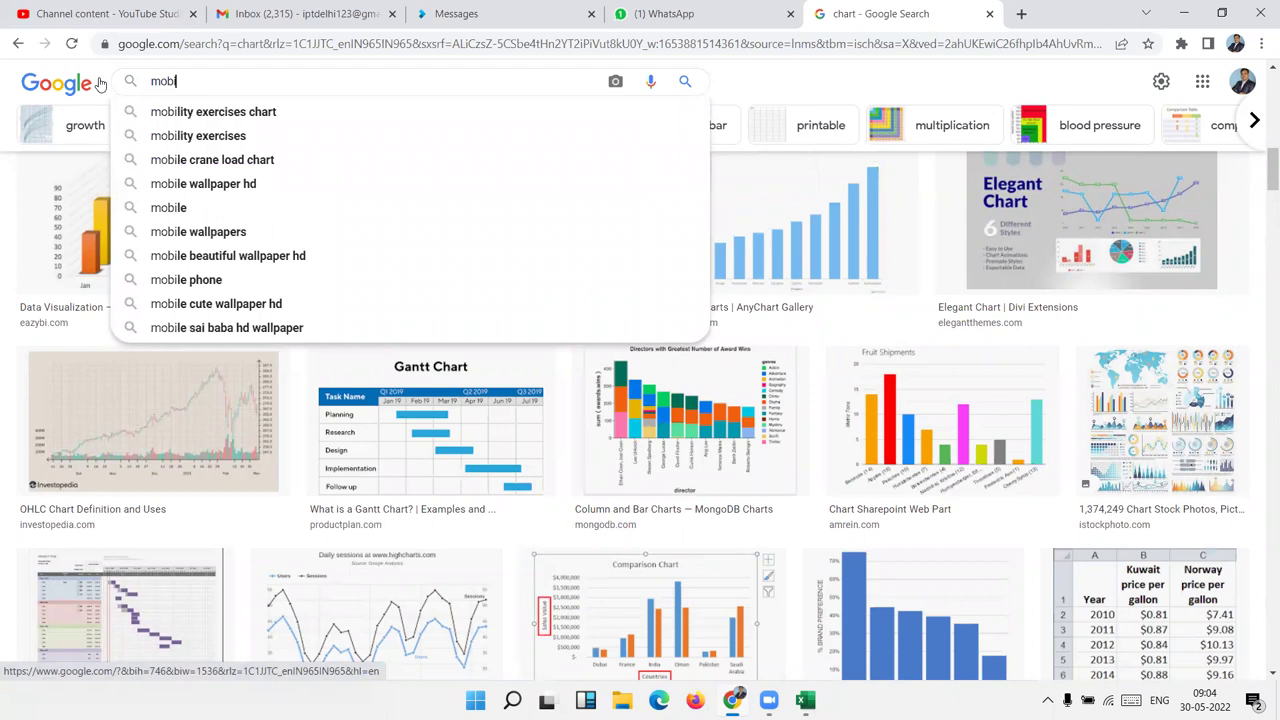
key(BackSpace)
text(di)
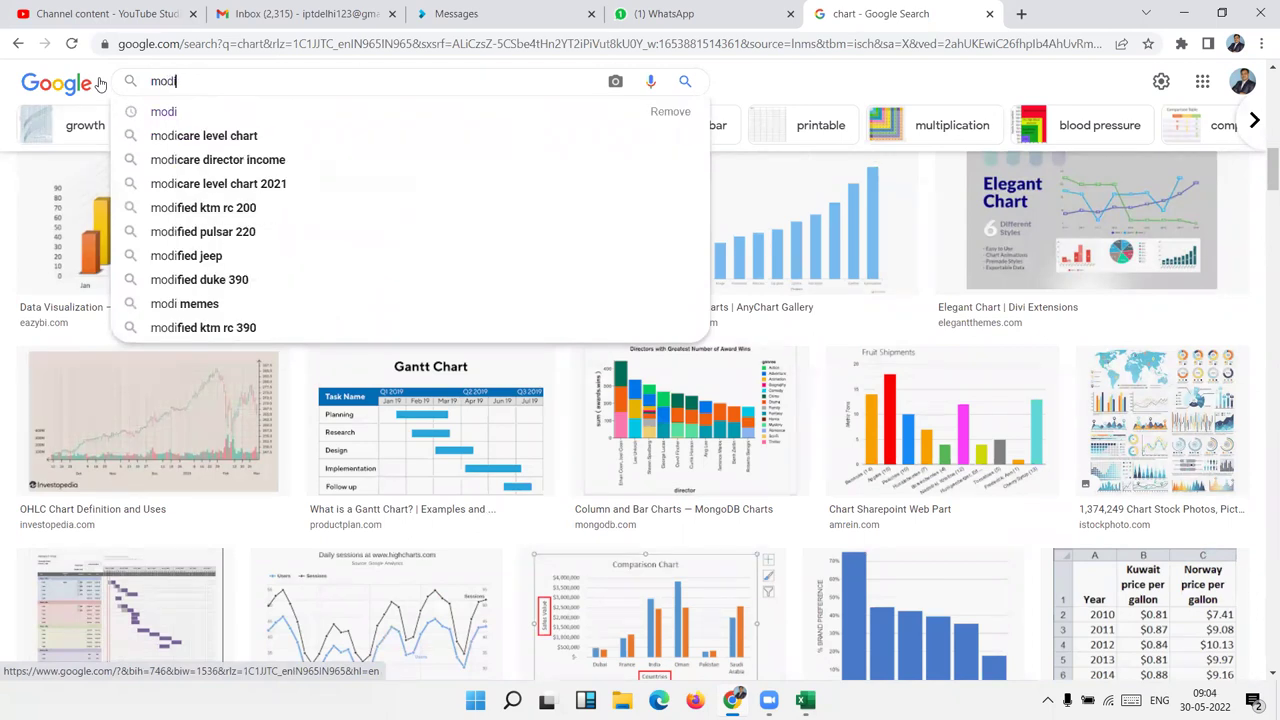
key(Return)
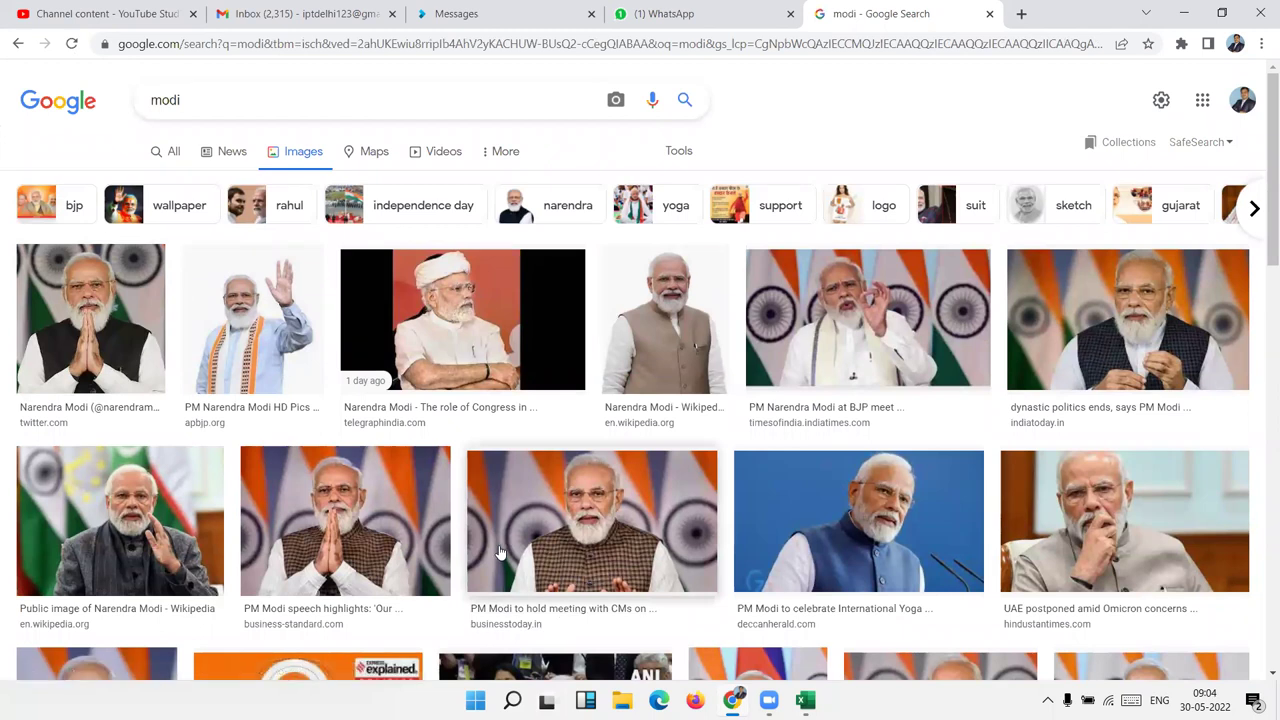
Step: Copy the news photo of the man seated at a table from its preview
scroll(500, 554, down, 3)
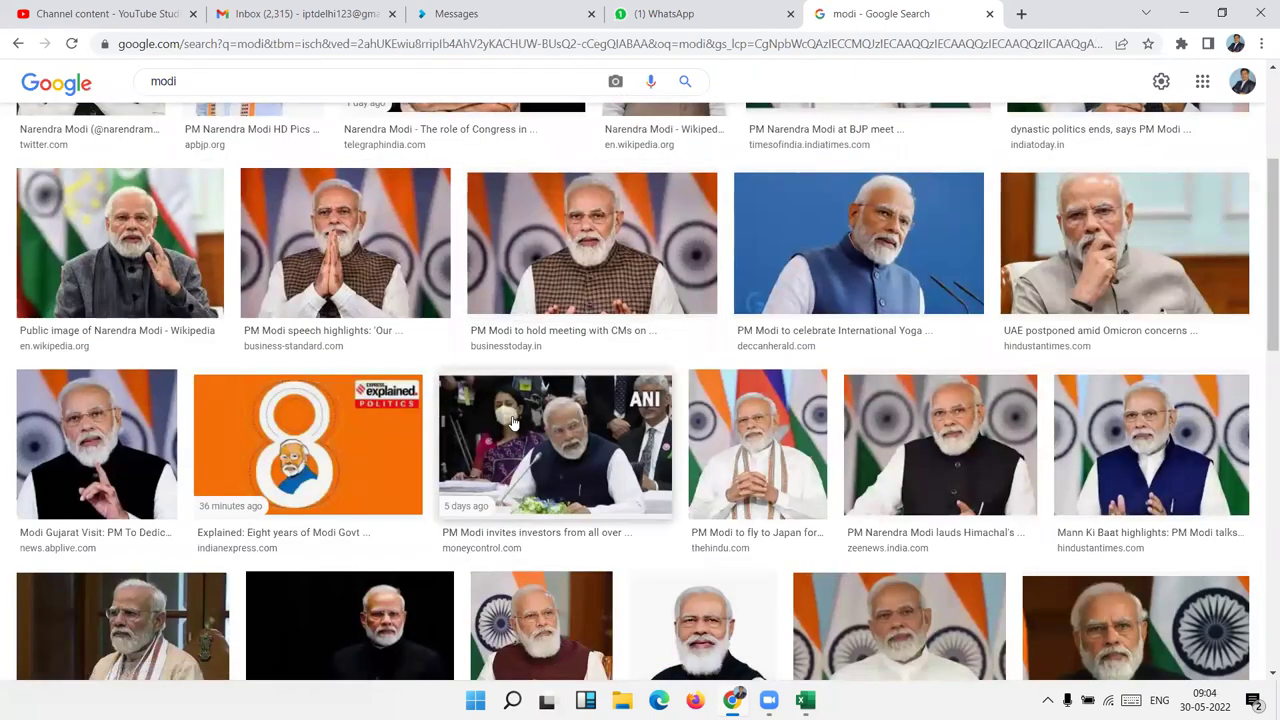
click(512, 424)
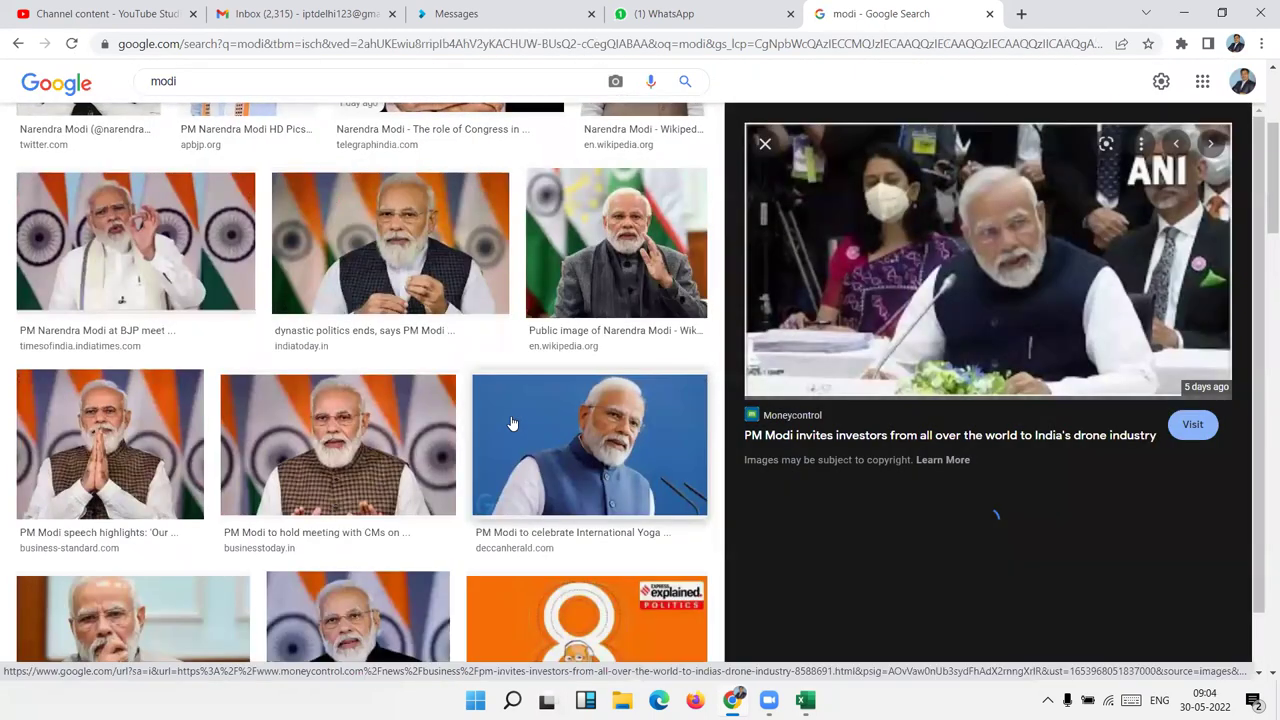
right_click(879, 237)
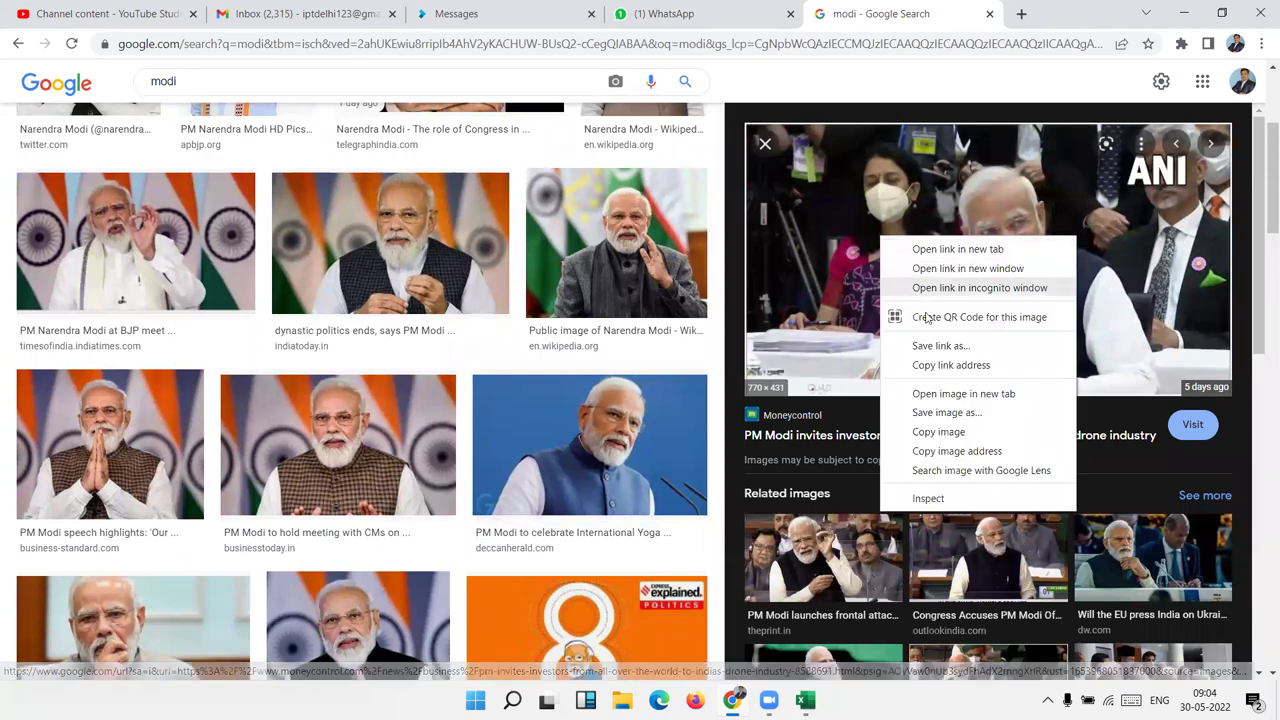
click(938, 431)
Step: Paste the copied news photo at B2 on Sheet1, spanning B2 to J19
key(alt+Tab)
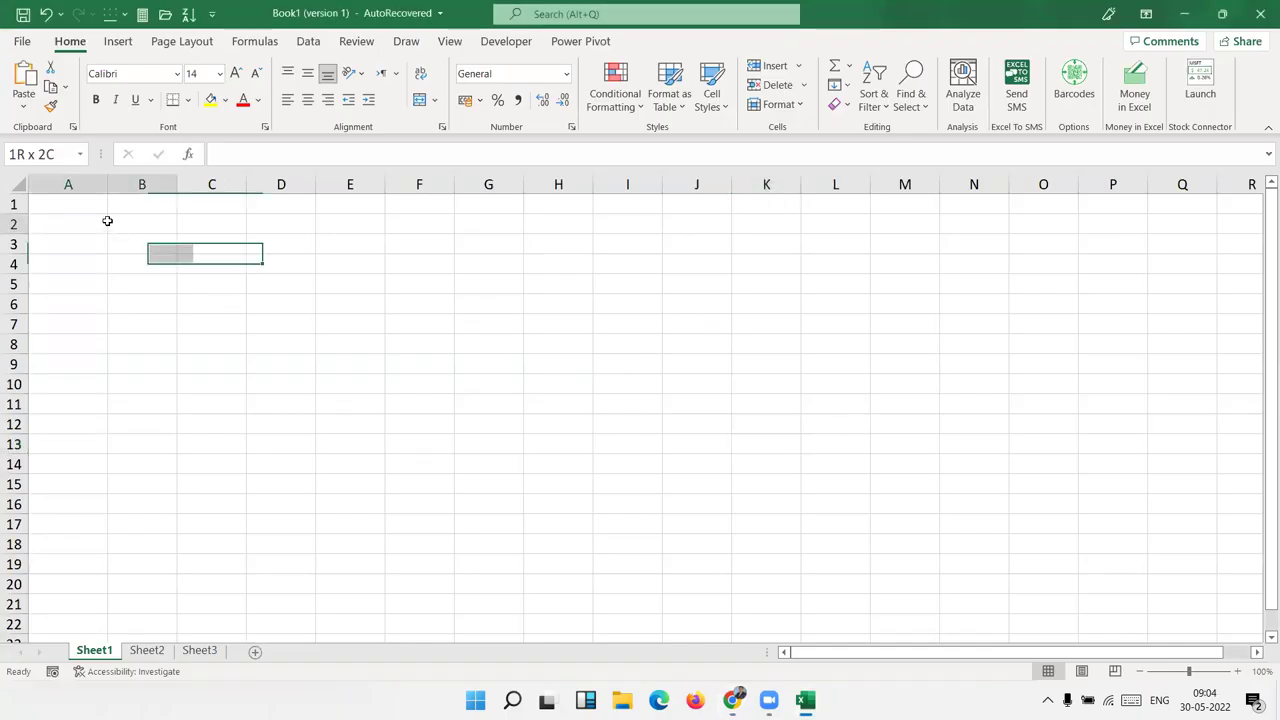
drag(150, 226, 107, 233)
key(ctrl+v)
click(258, 287)
click(123, 223)
key(ctrl+v)
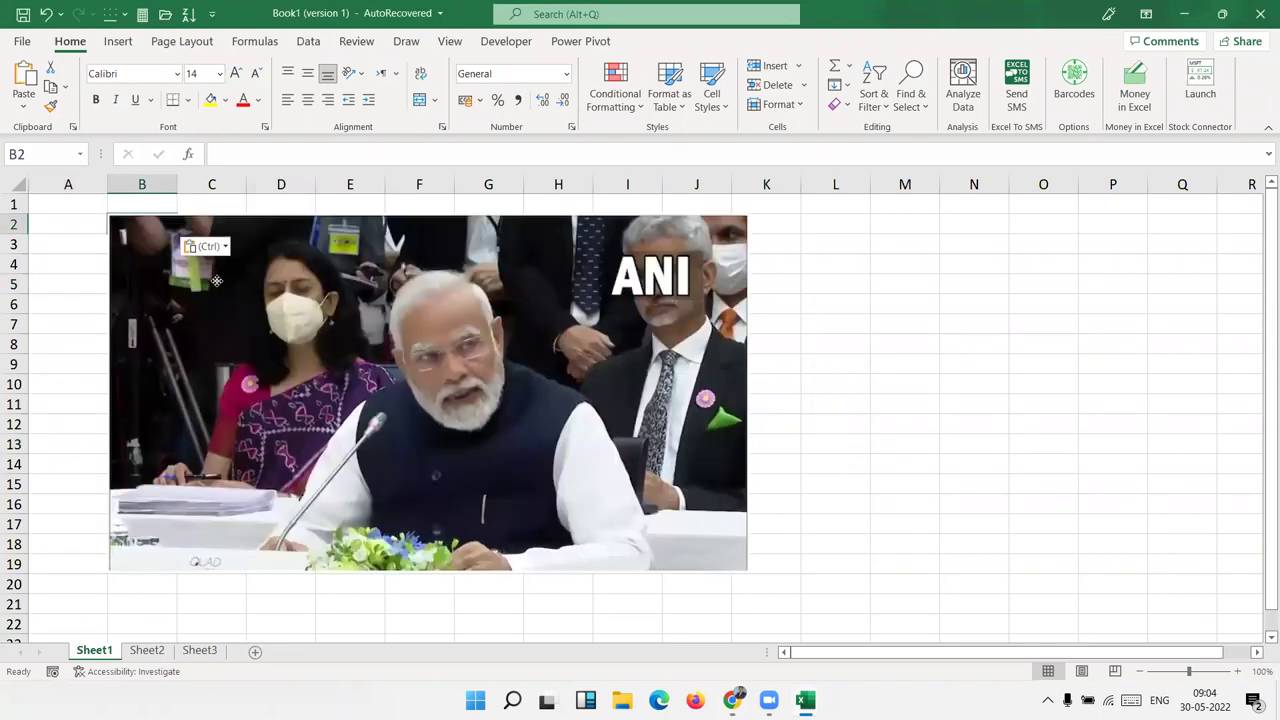
click(215, 283)
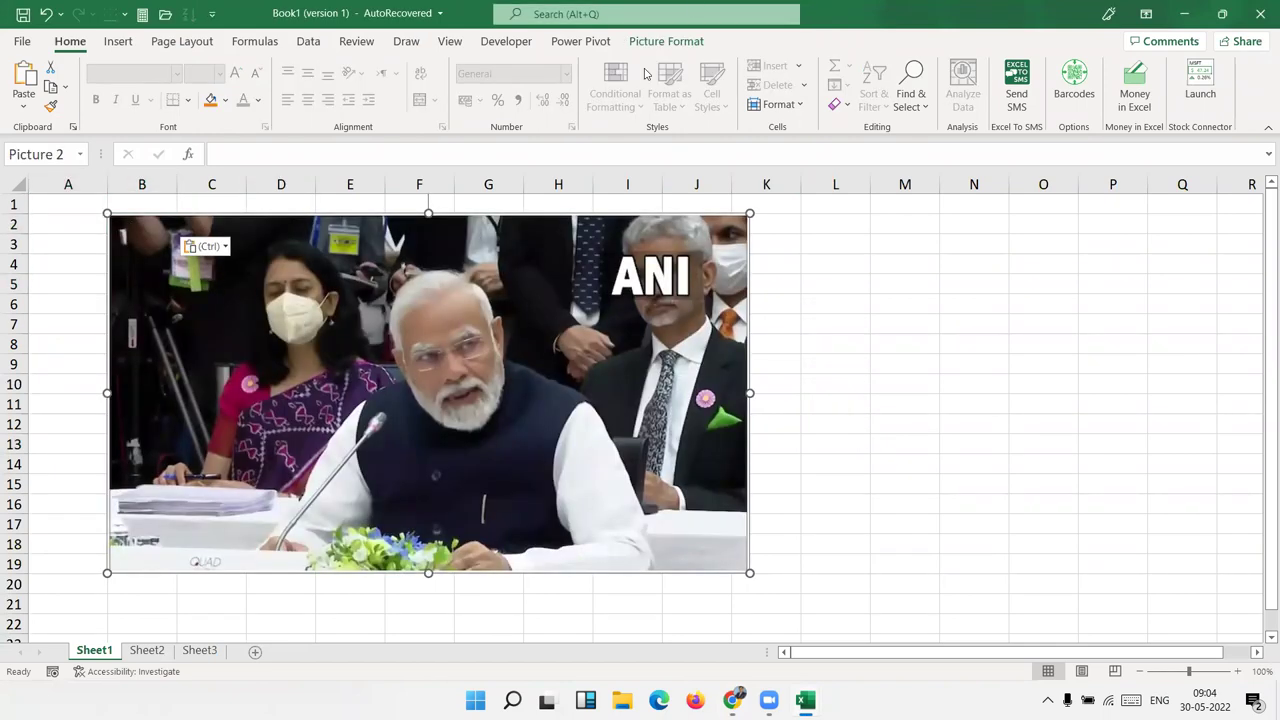
Step: Apply automatic background removal, undo it, and restart Remove Background to refine it
click(666, 41)
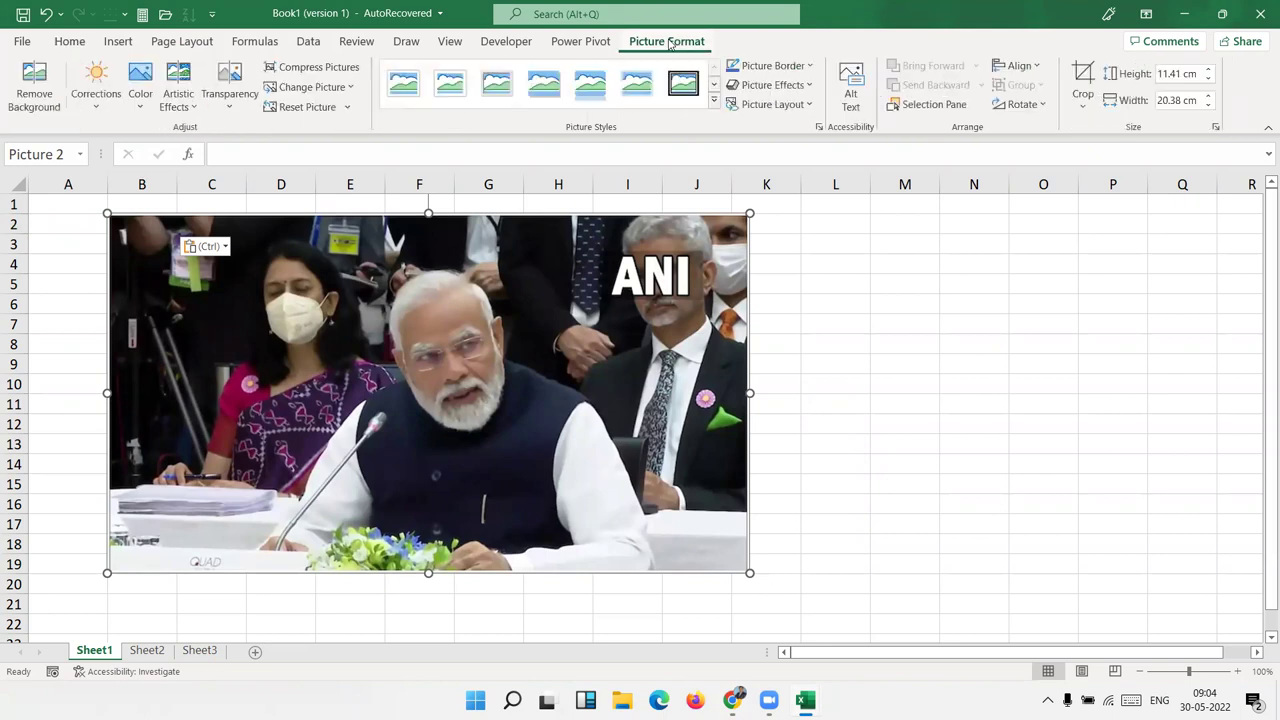
click(34, 80)
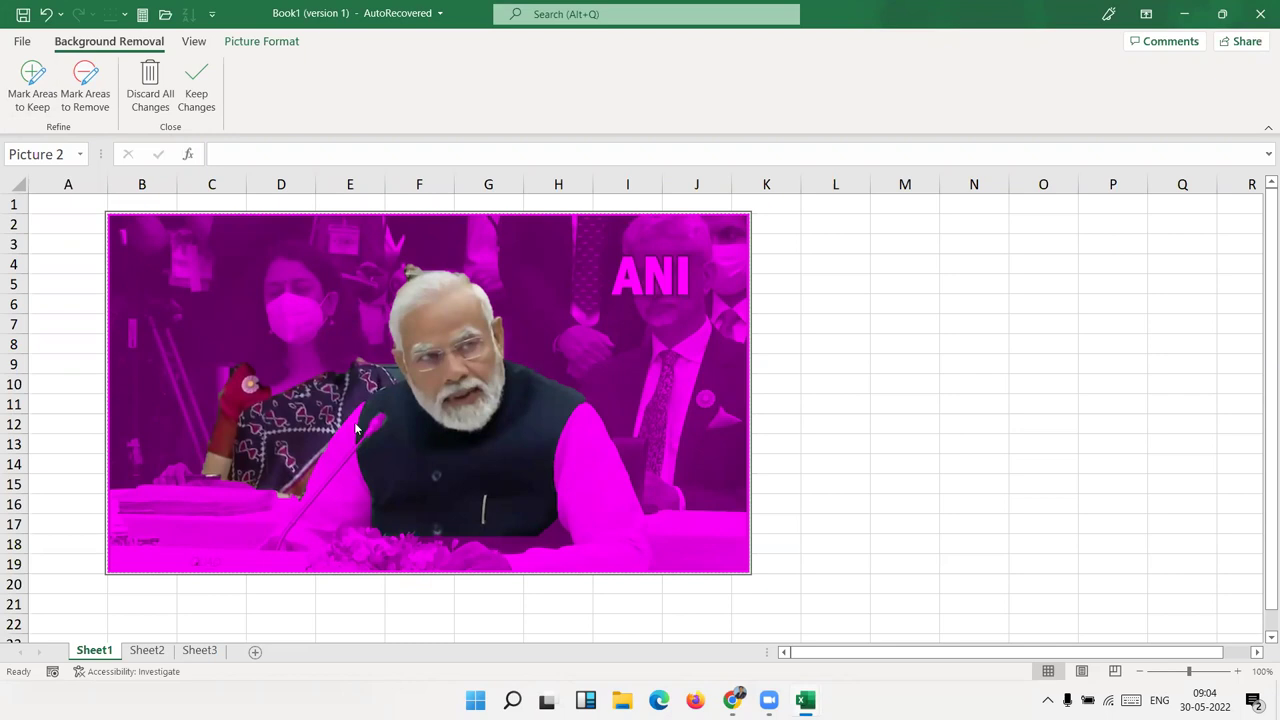
click(197, 88)
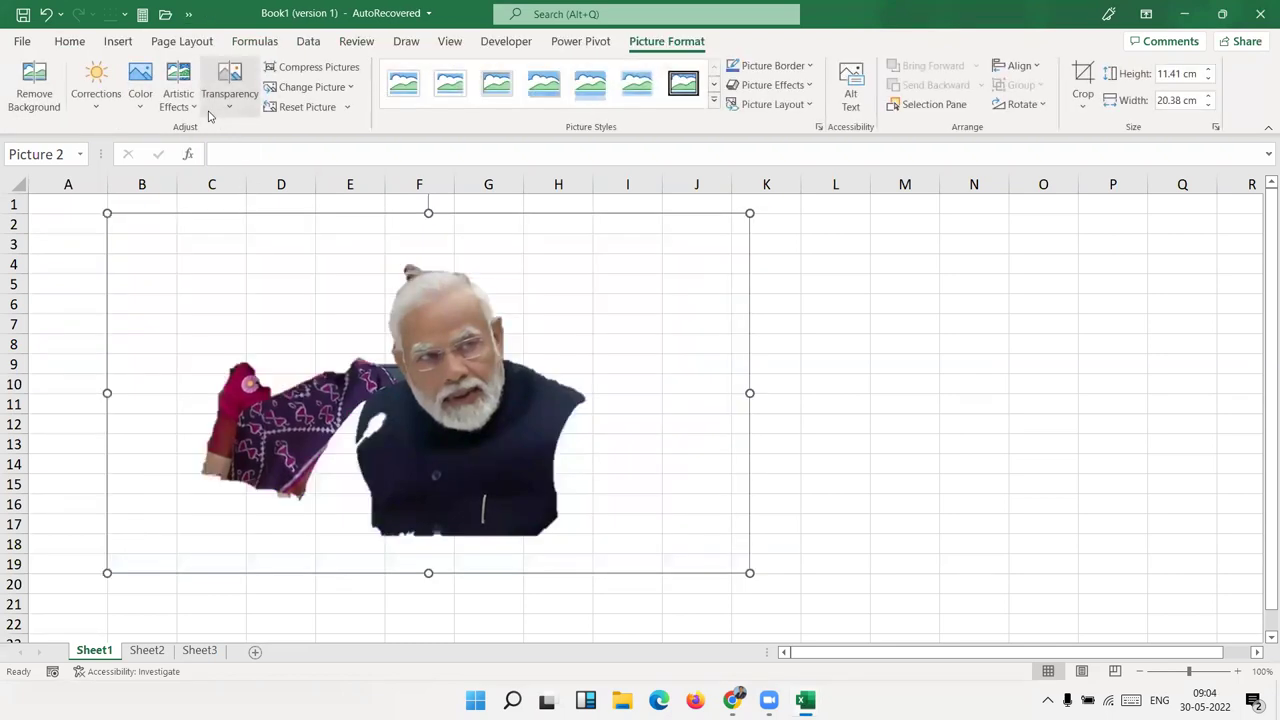
key(ctrl+z)
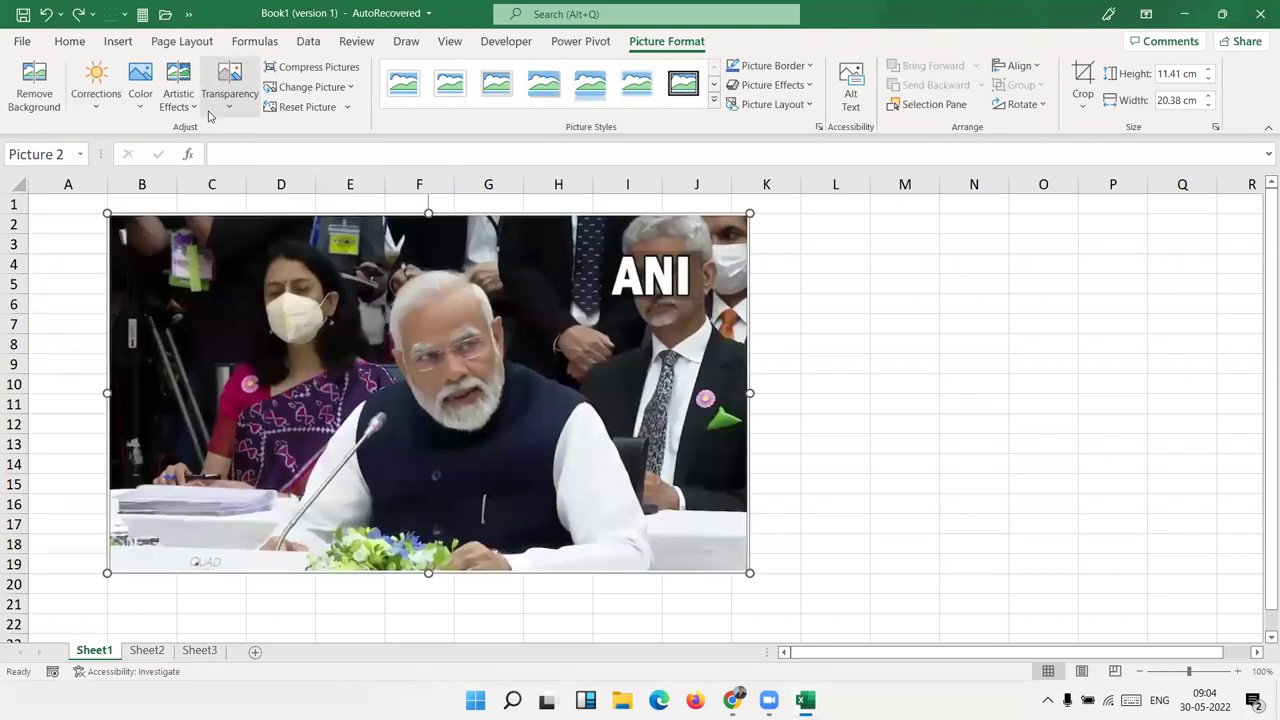
click(32, 72)
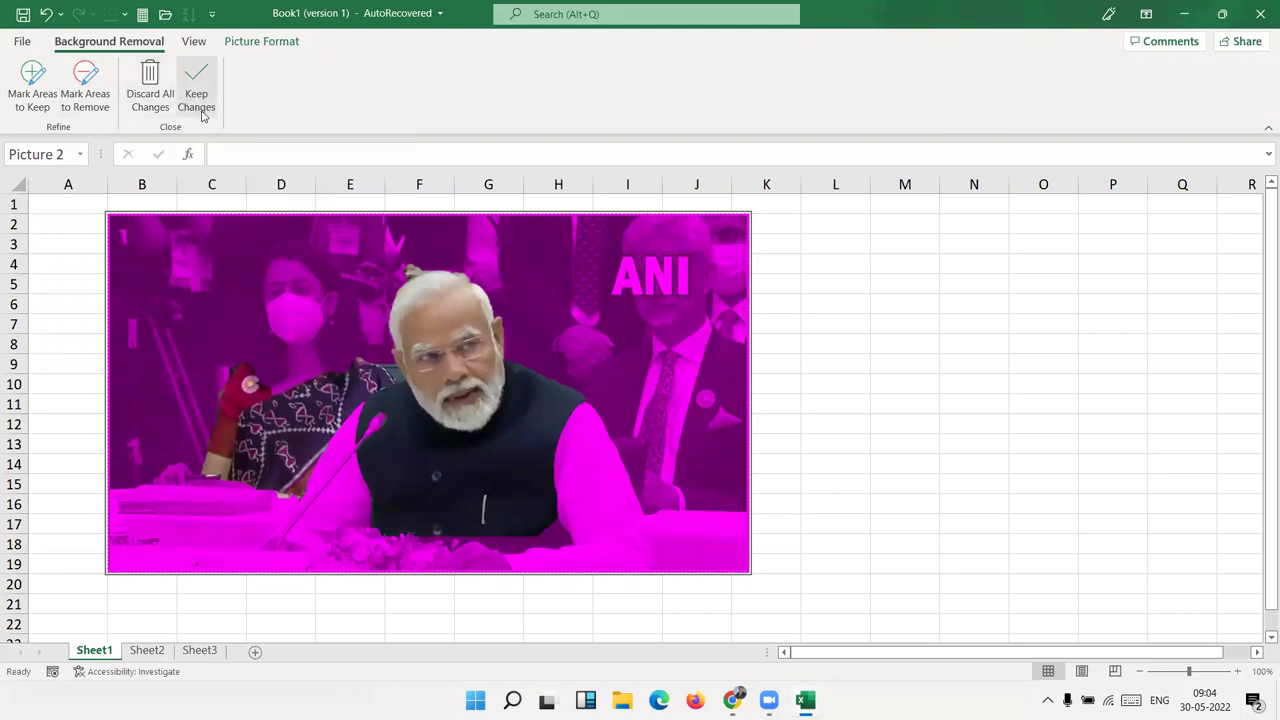
Step: Mark the man's figure, the microphone and the table flowers as areas to keep
click(32, 75)
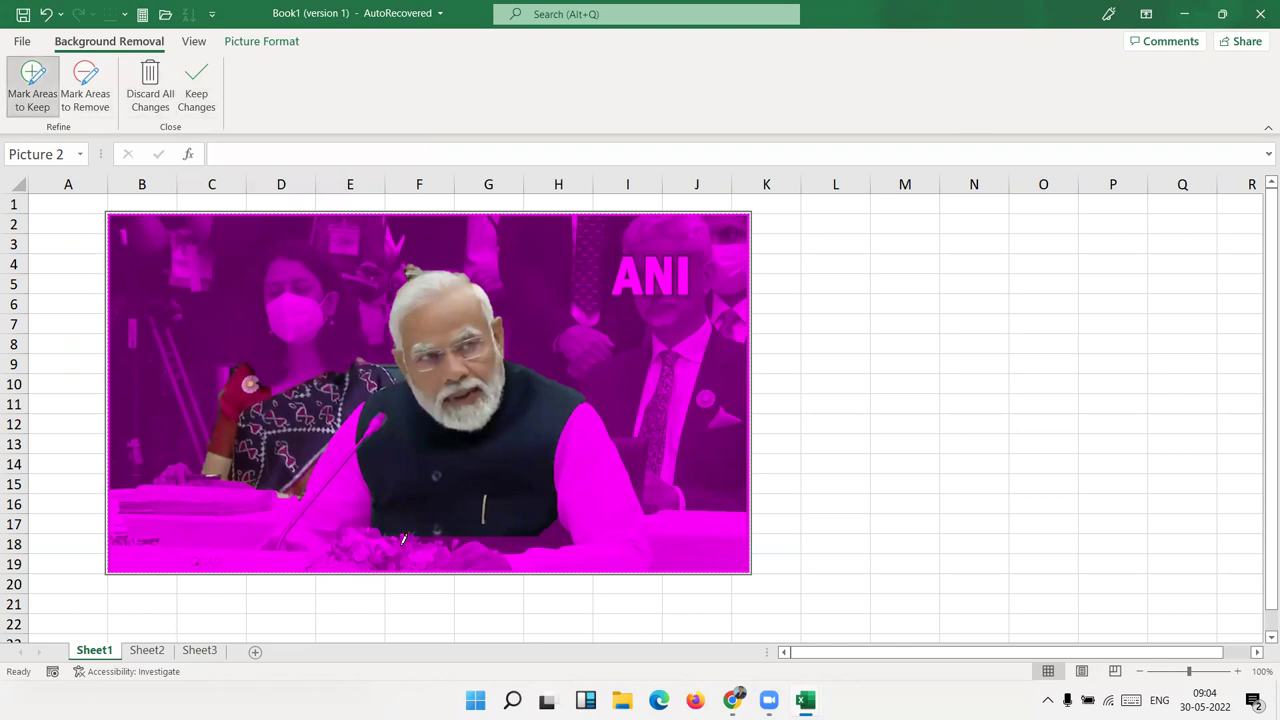
drag(410, 541, 395, 468)
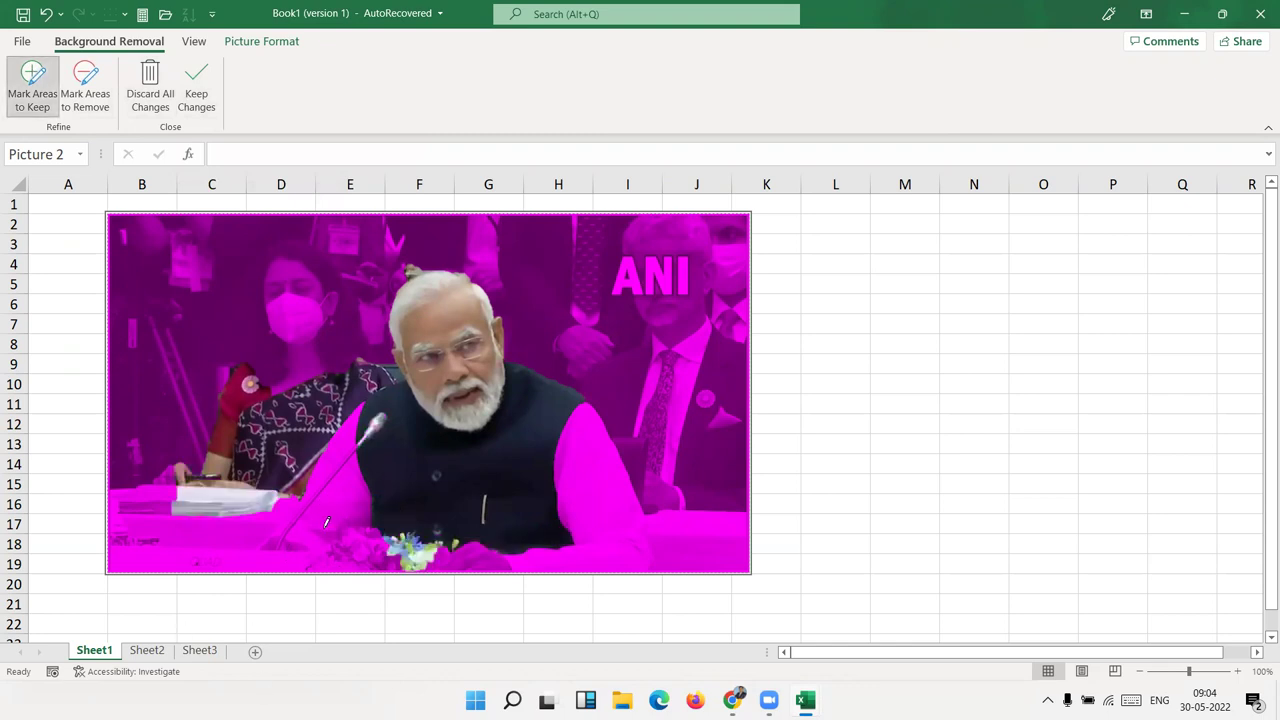
mouse_move(254, 564)
mouse_down()
mouse_move(400, 366)
mouse_move(385, 318)
mouse_move(404, 276)
mouse_move(462, 256)
mouse_move(505, 305)
mouse_move(515, 346)
mouse_move(631, 432)
mouse_move(660, 555)
mouse_move(636, 566)
mouse_move(444, 551)
mouse_move(266, 557)
mouse_up()
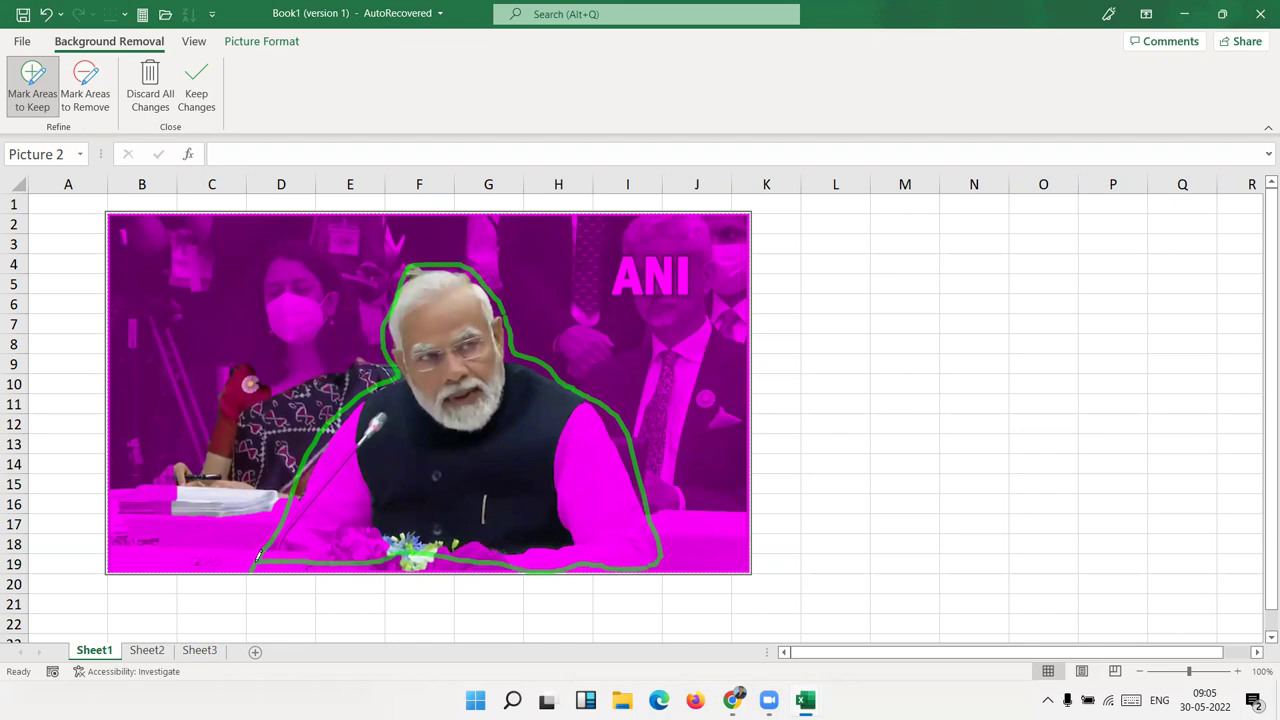
drag(257, 557, 260, 550)
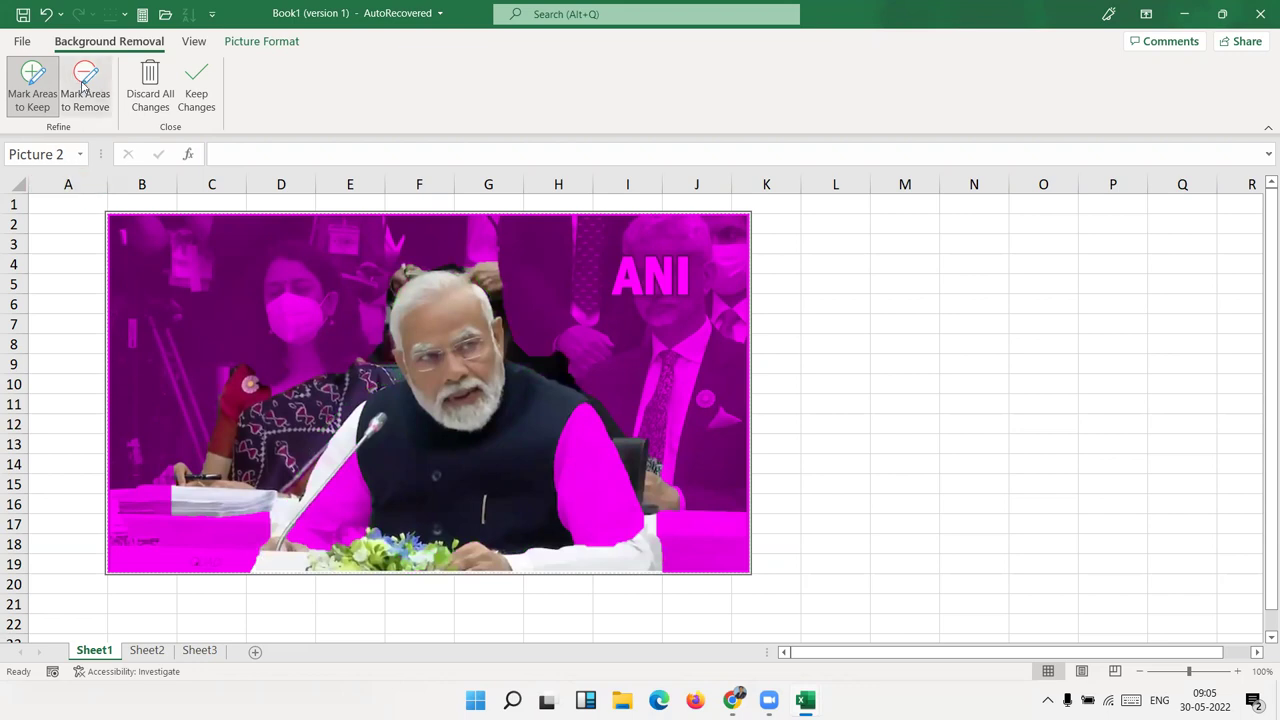
Step: Mark the woman, papers, area above his head and the dark chair for removal
click(85, 88)
drag(240, 500, 297, 345)
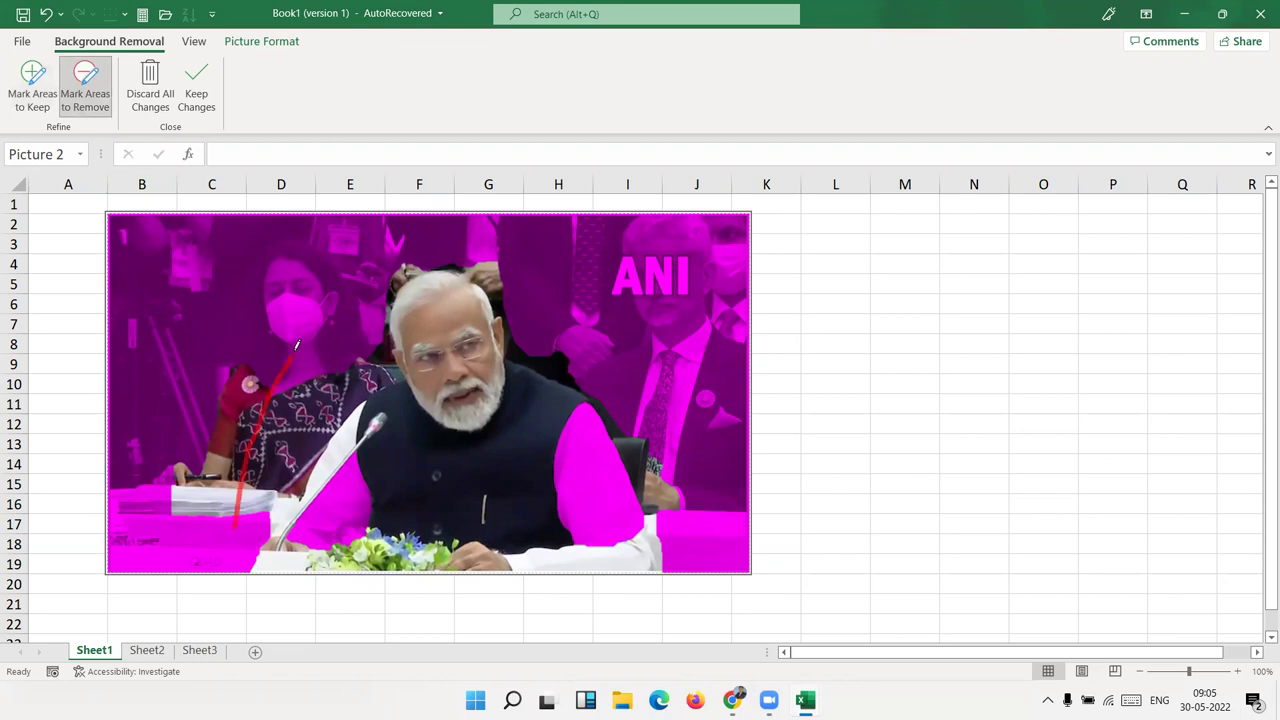
drag(278, 462, 372, 378)
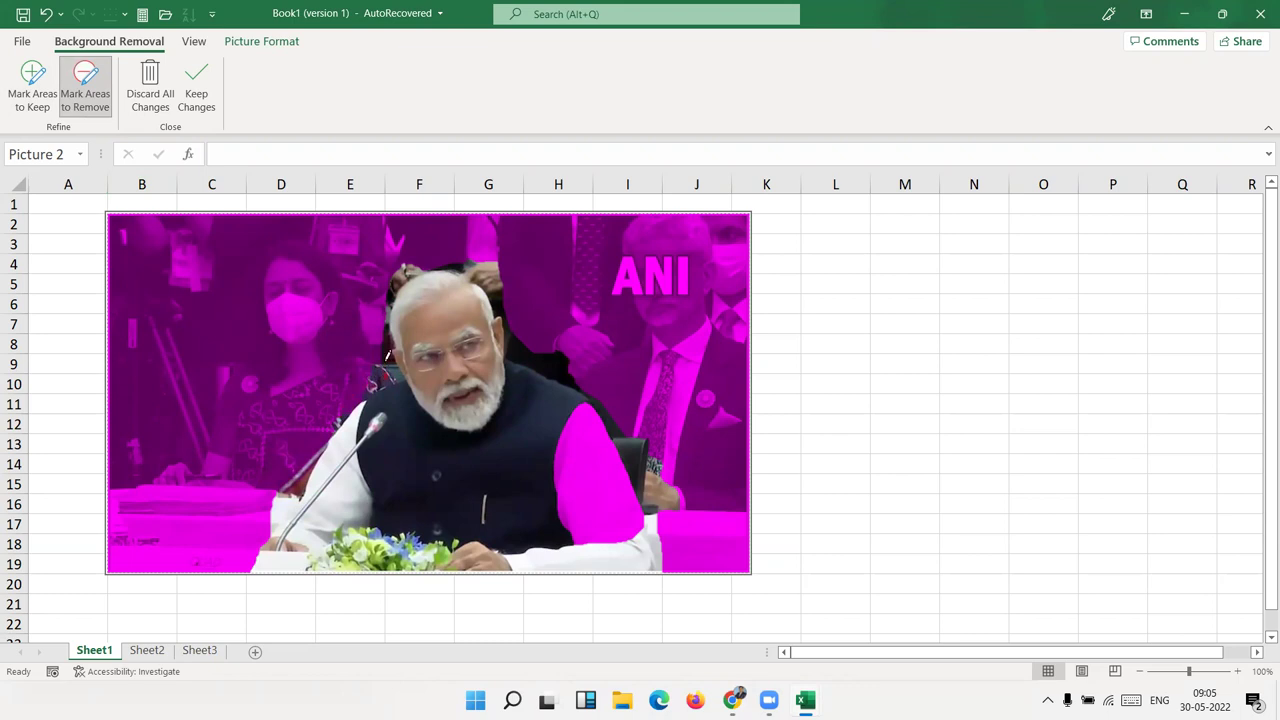
mouse_move(374, 278)
mouse_down()
mouse_move(422, 268)
mouse_move(408, 264)
mouse_move(508, 289)
mouse_move(580, 382)
mouse_up()
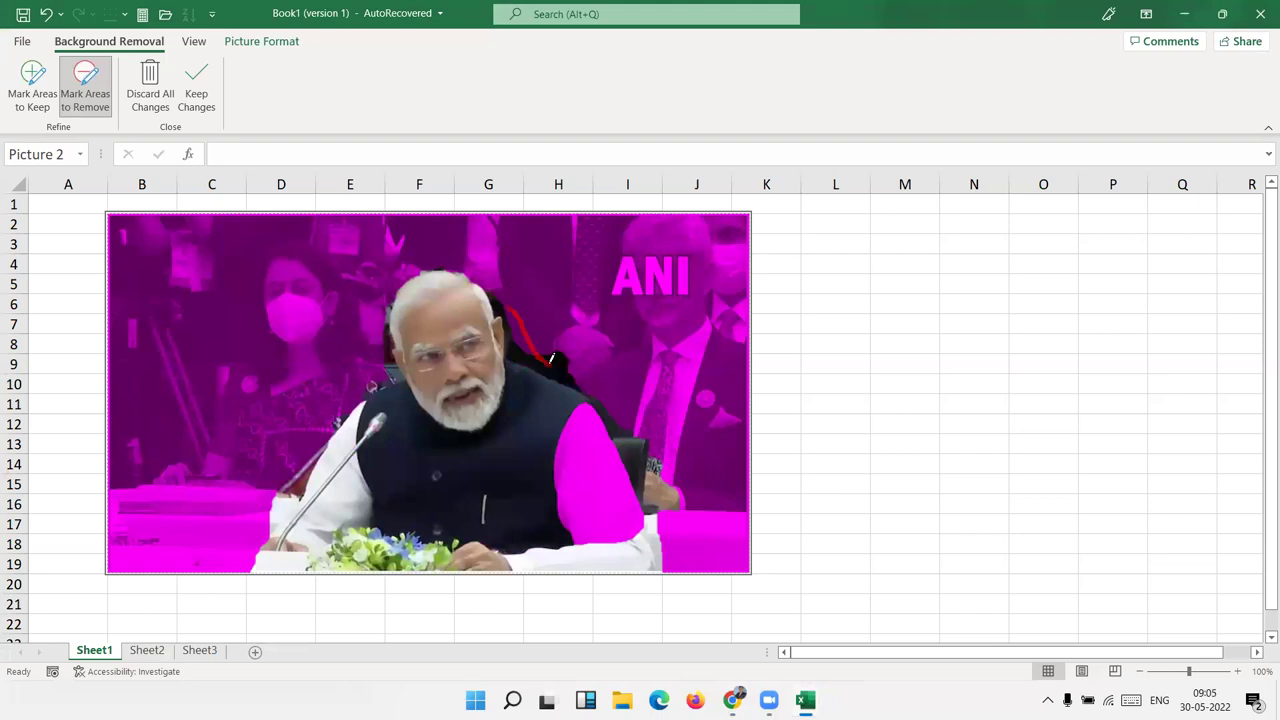
mouse_move(638, 434)
mouse_down()
mouse_move(678, 501)
mouse_move(662, 557)
mouse_up()
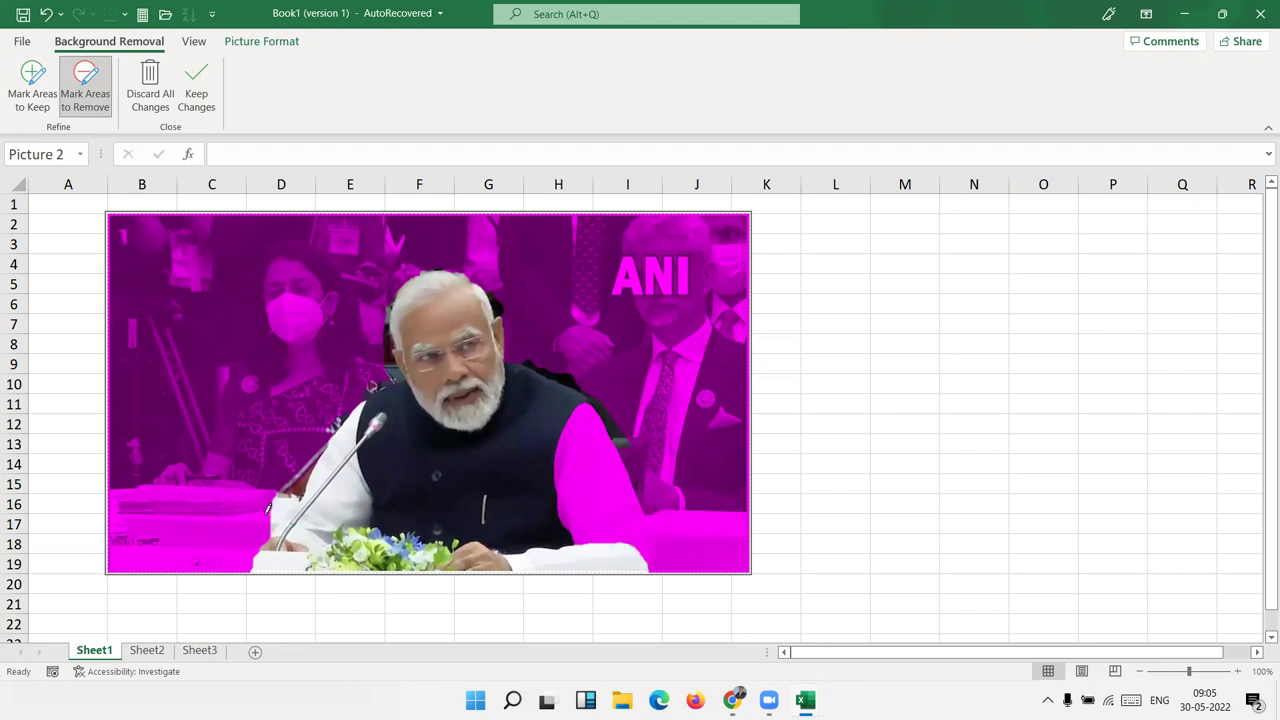
mouse_move(266, 534)
mouse_down()
mouse_move(302, 478)
mouse_move(292, 496)
mouse_up()
click(296, 494)
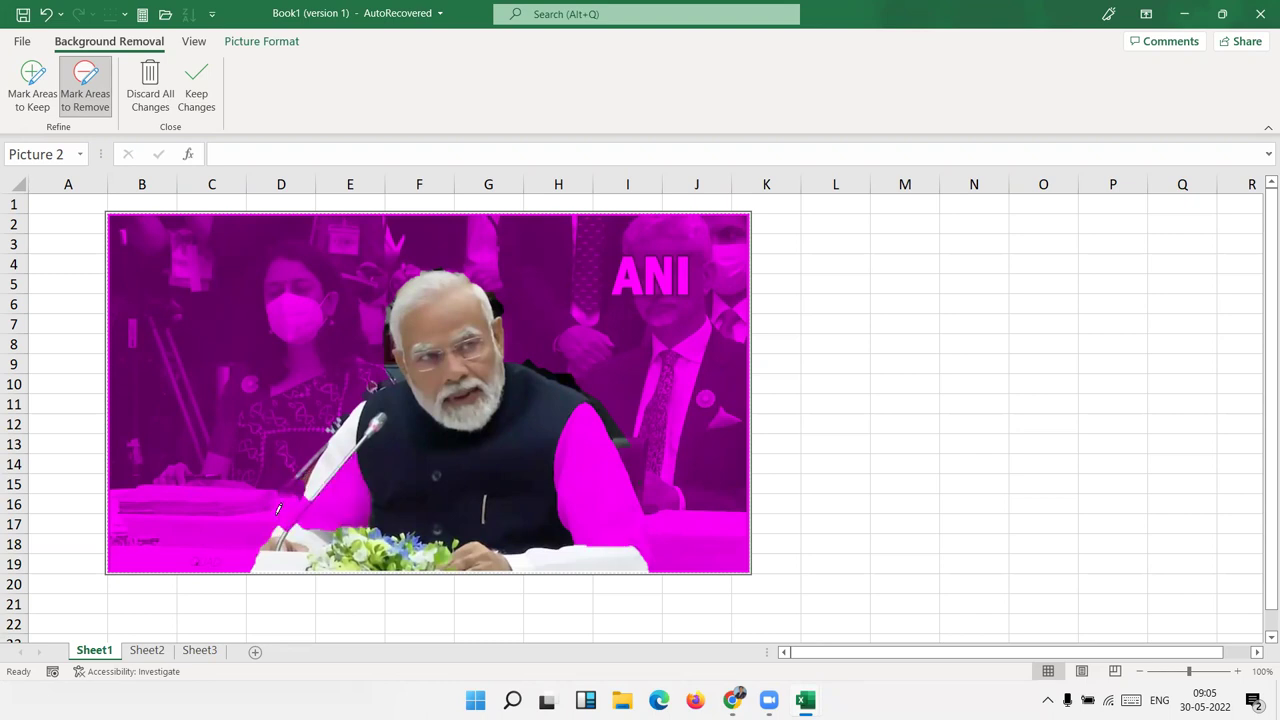
key(ctrl+z)
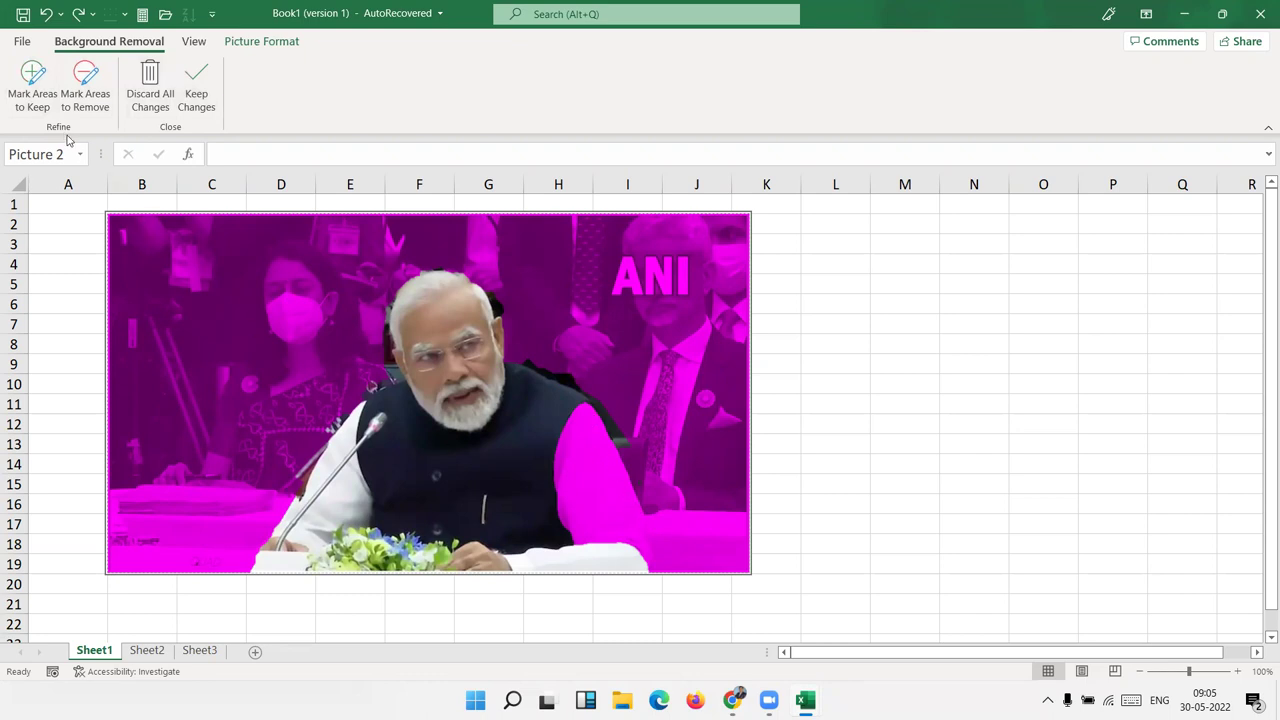
Step: Mark the man's right arm and white sleeve as an area to keep
click(85, 92)
click(45, 102)
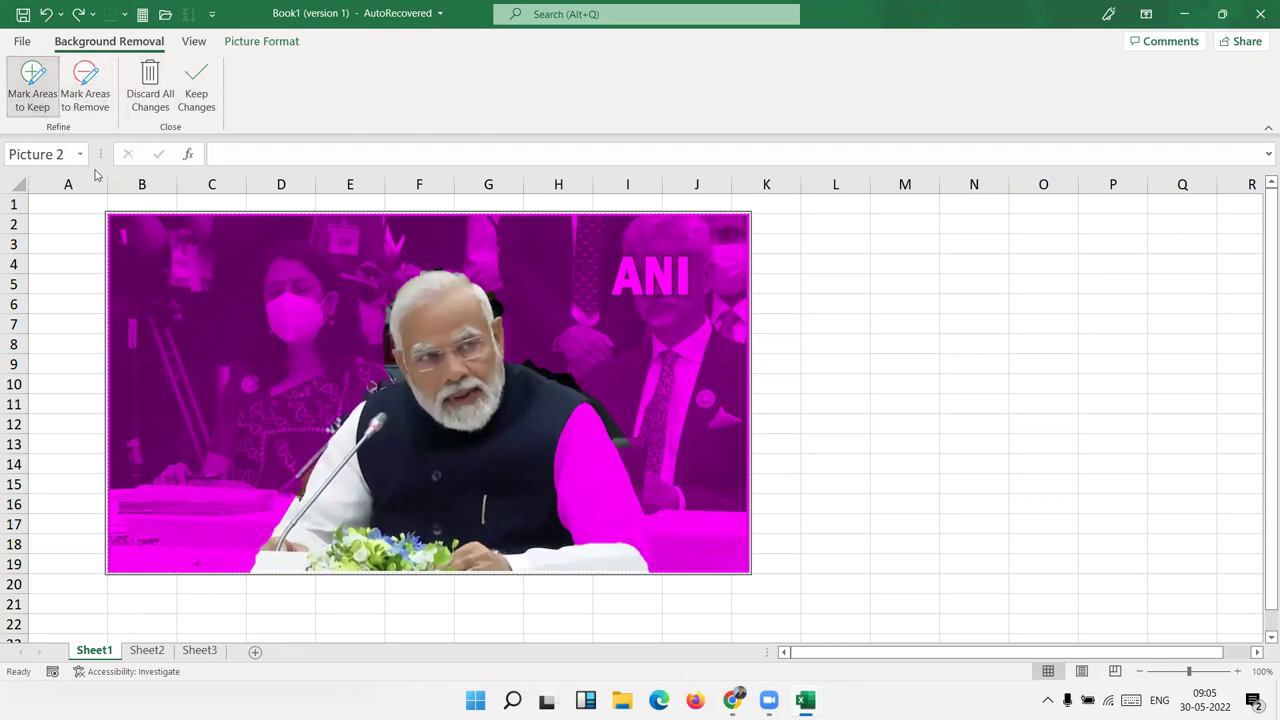
drag(565, 418, 613, 557)
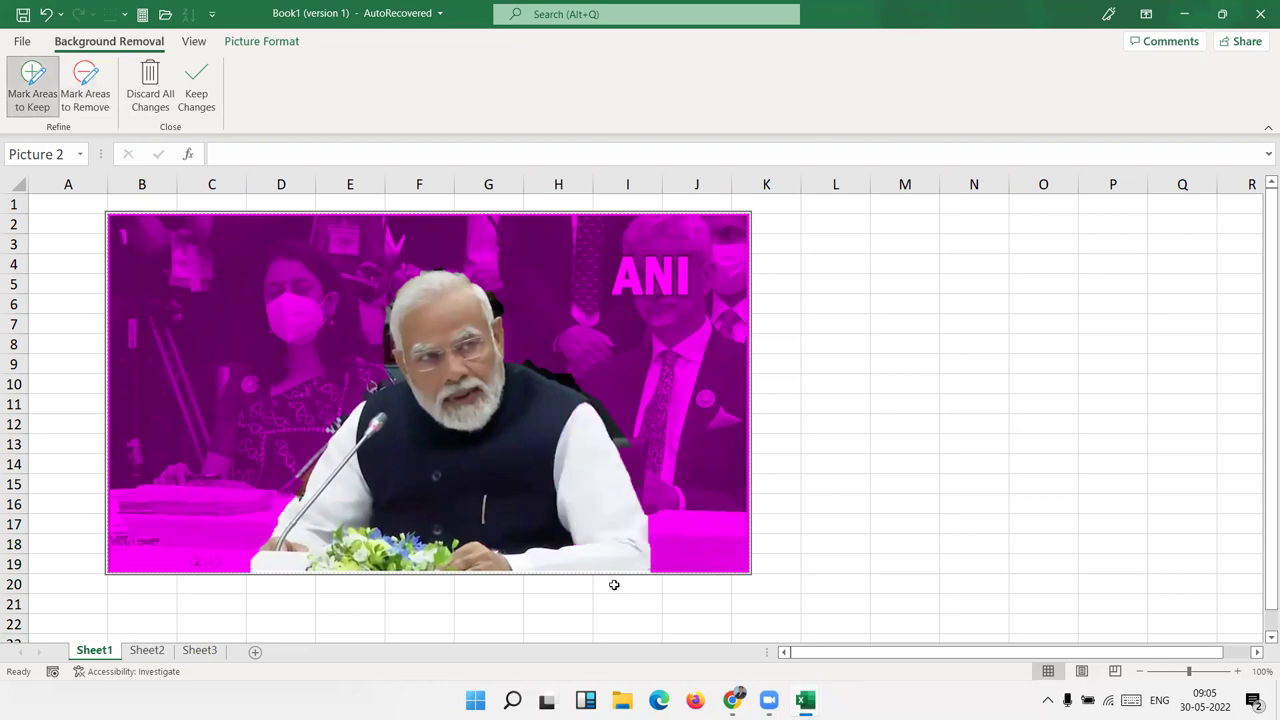
Step: Apply the background removal, move the cut-out to about columns F–M, and open Corrections
click(197, 92)
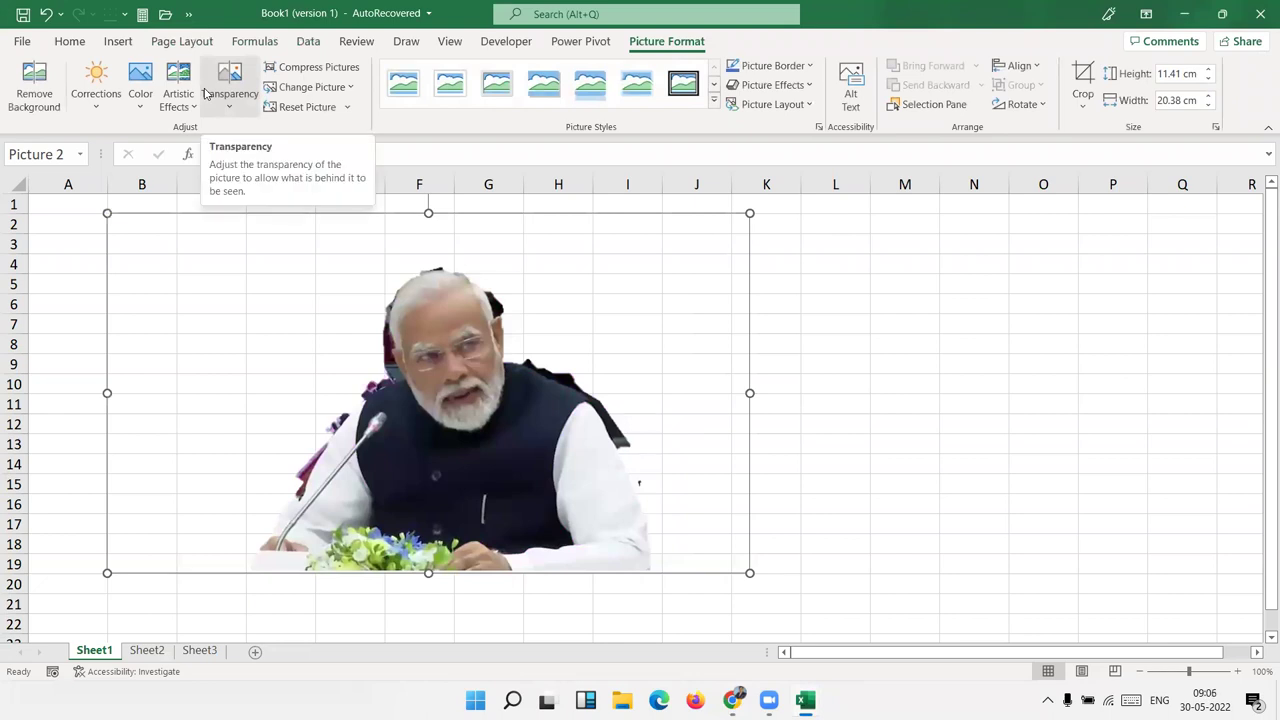
mouse_move(513, 257)
mouse_down()
mouse_move(434, 257)
mouse_move(449, 259)
mouse_up()
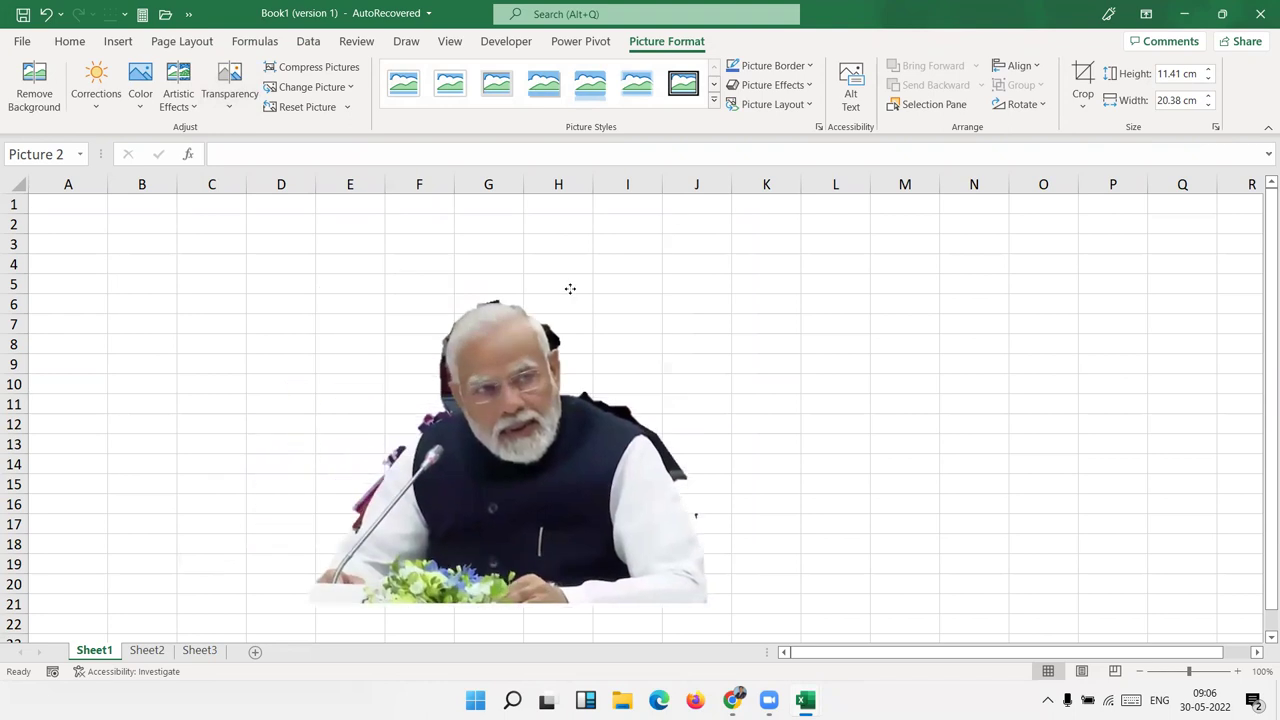
drag(257, 297, 497, 292)
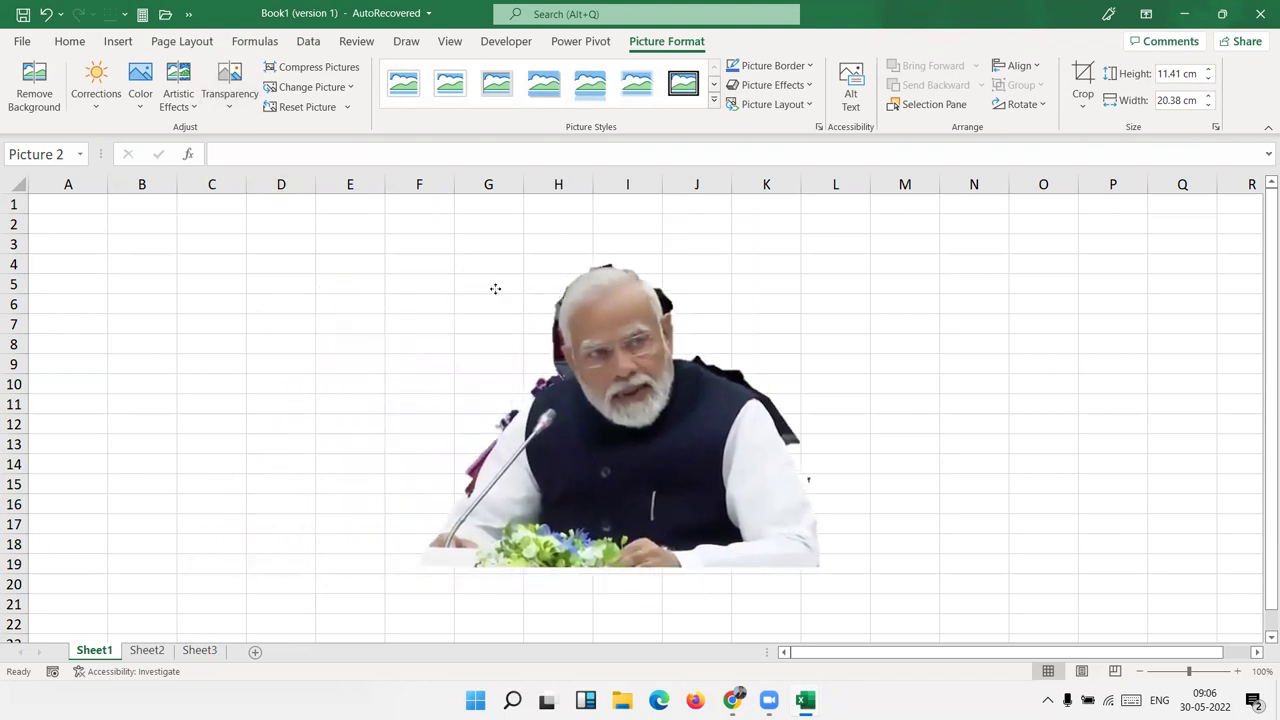
click(97, 95)
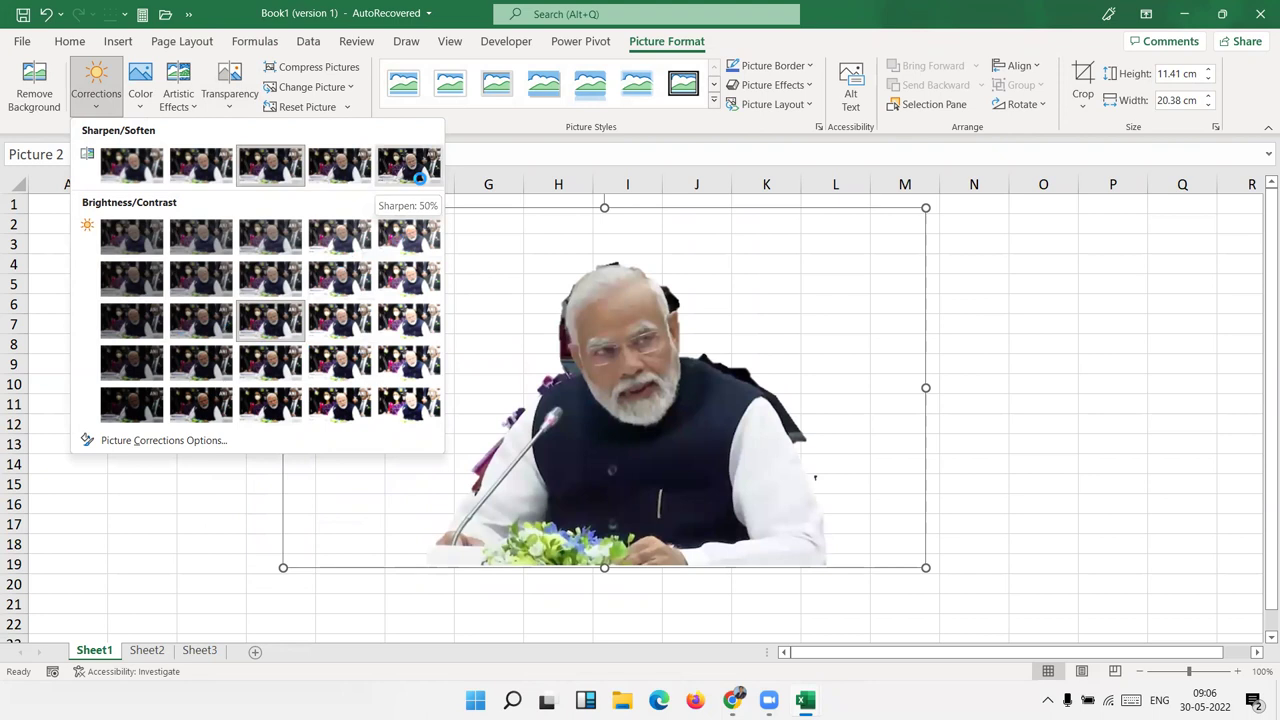
Step: Preview the photo's Color, Artistic Effects and Transparency presets without applying any
click(139, 113)
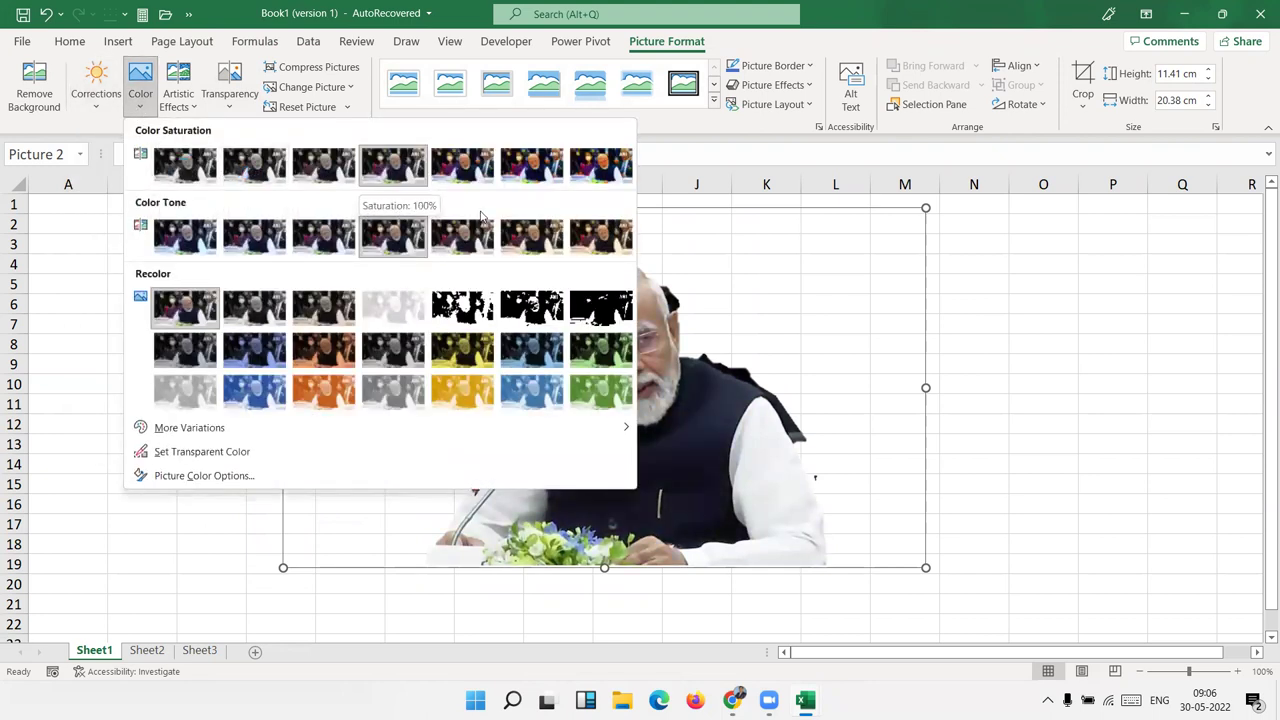
click(176, 100)
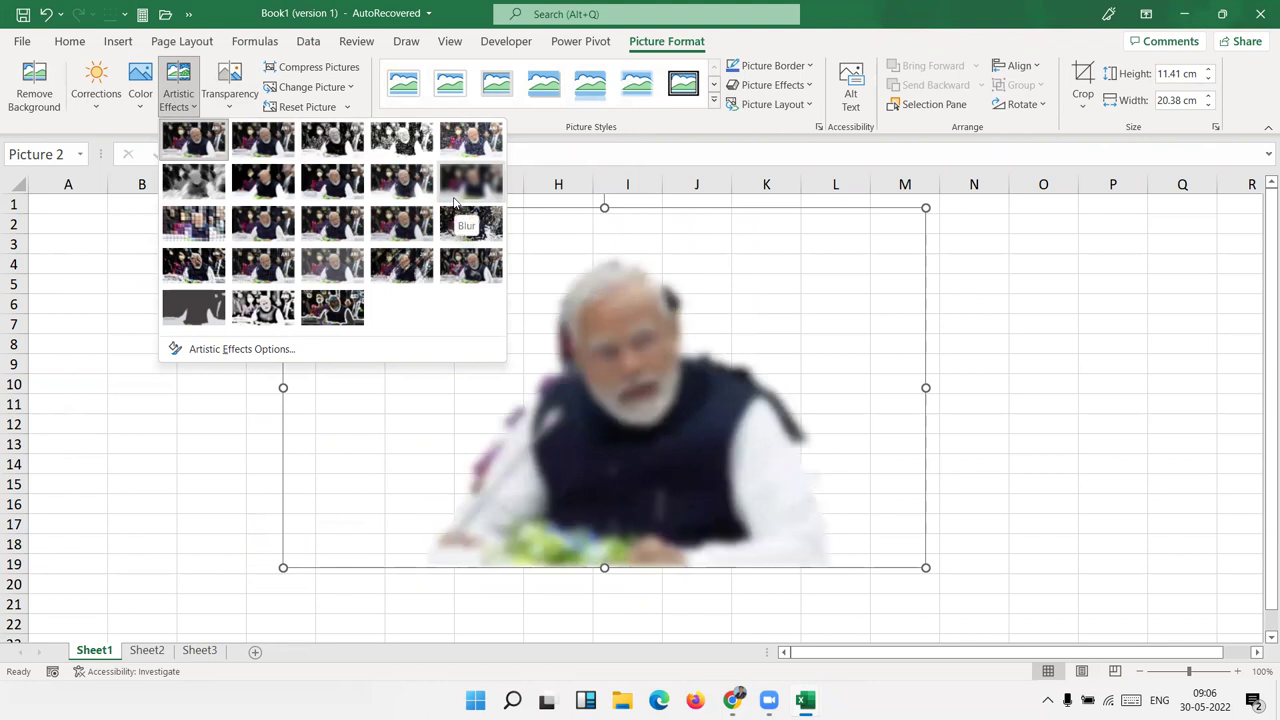
click(229, 88)
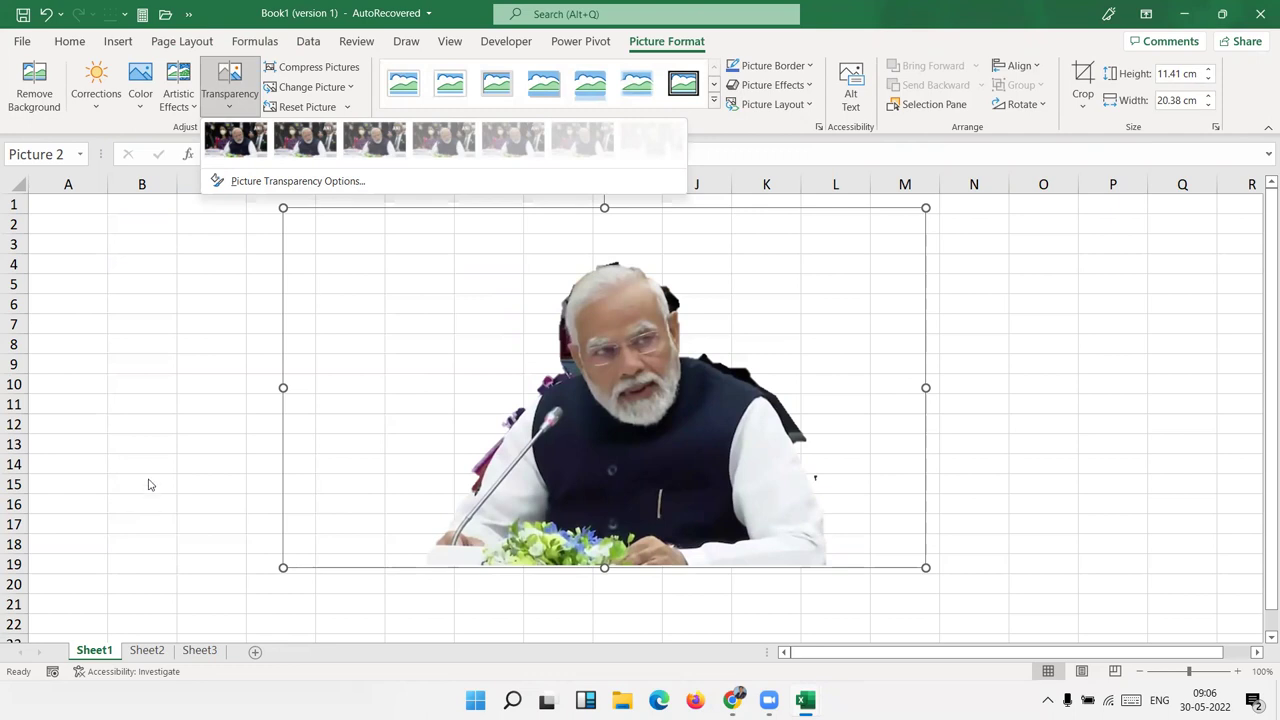
Step: Compress the photo with cropped areas deleted, then view the Change Picture options
click(318, 70)
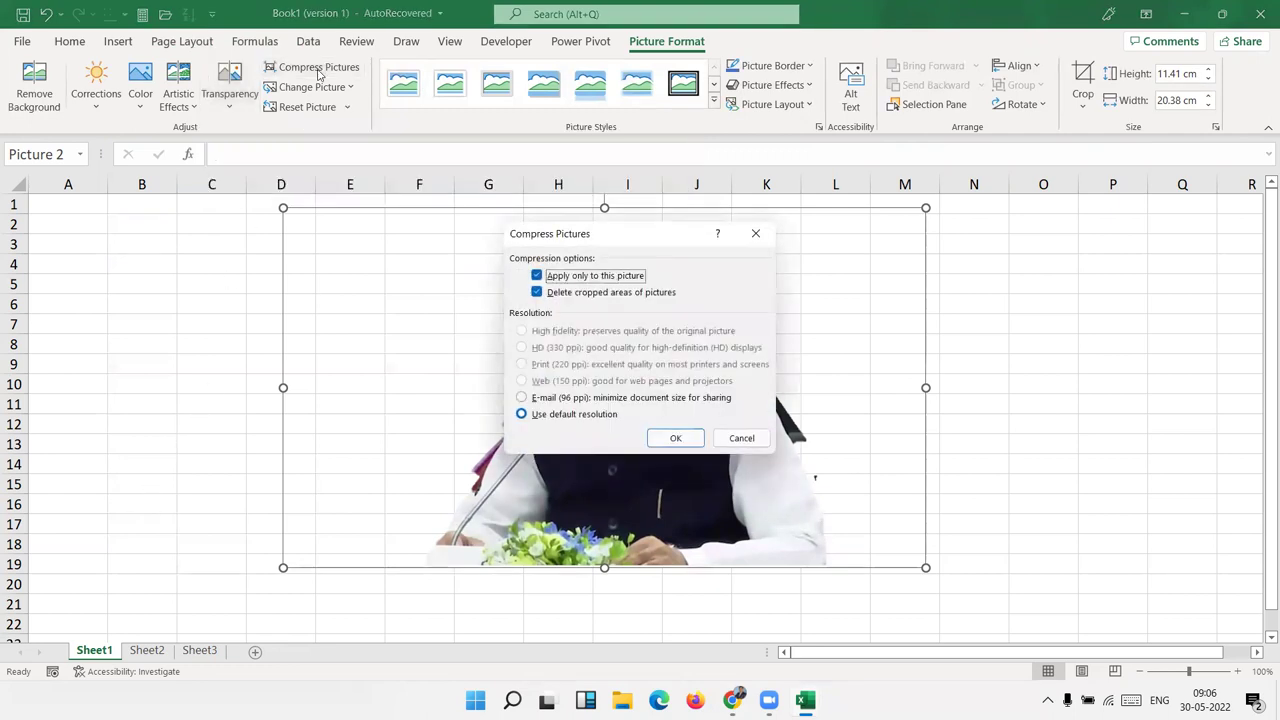
click(669, 430)
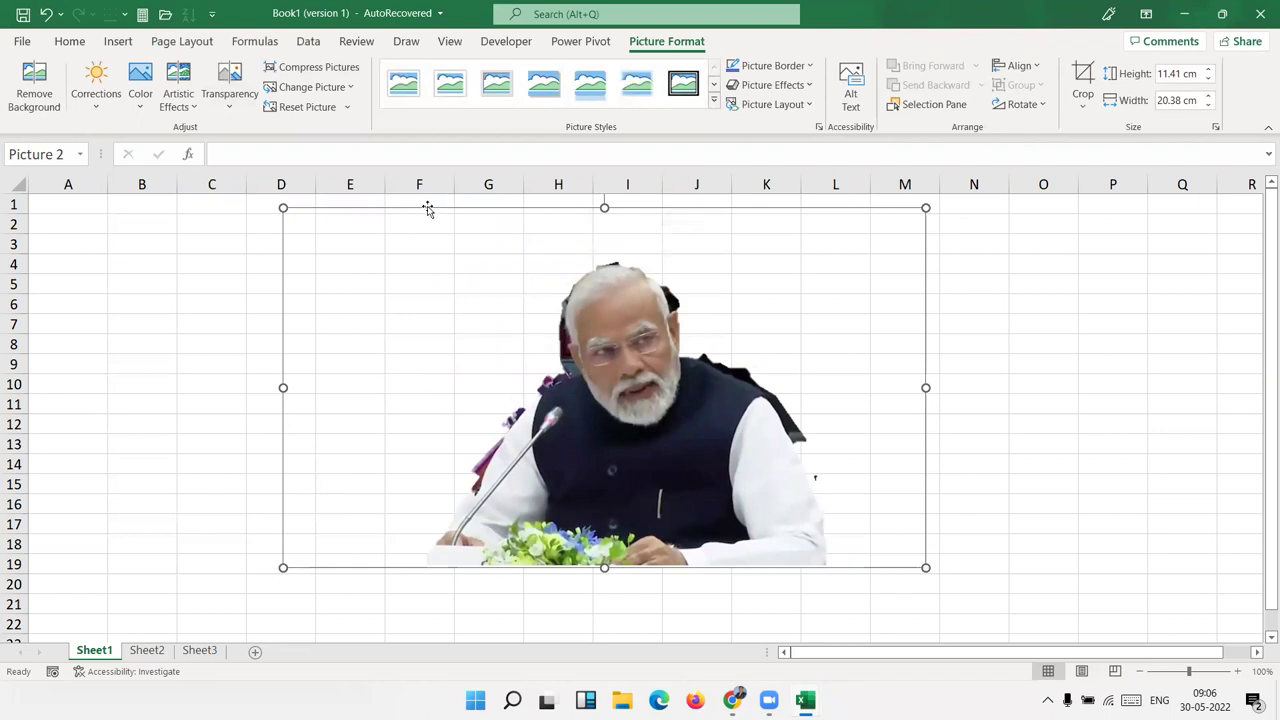
click(353, 88)
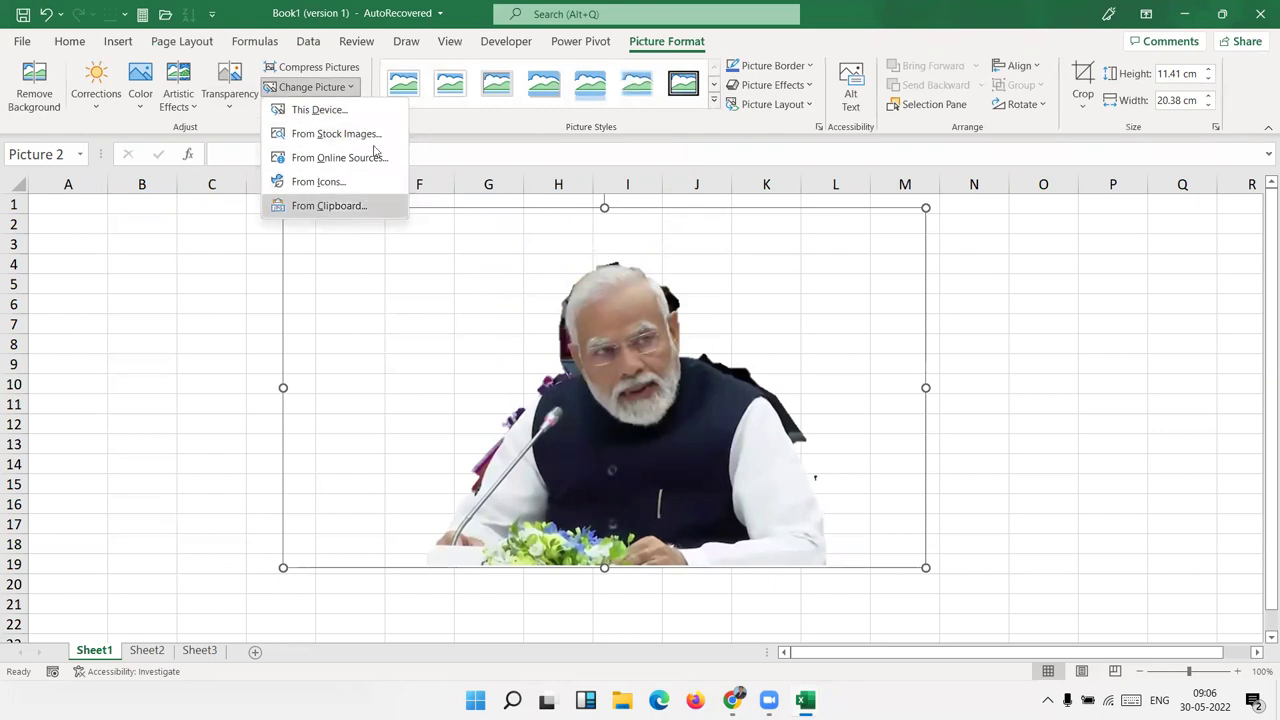
Step: Reset the photo to the original with background and move it left to about B3:K21
click(246, 131)
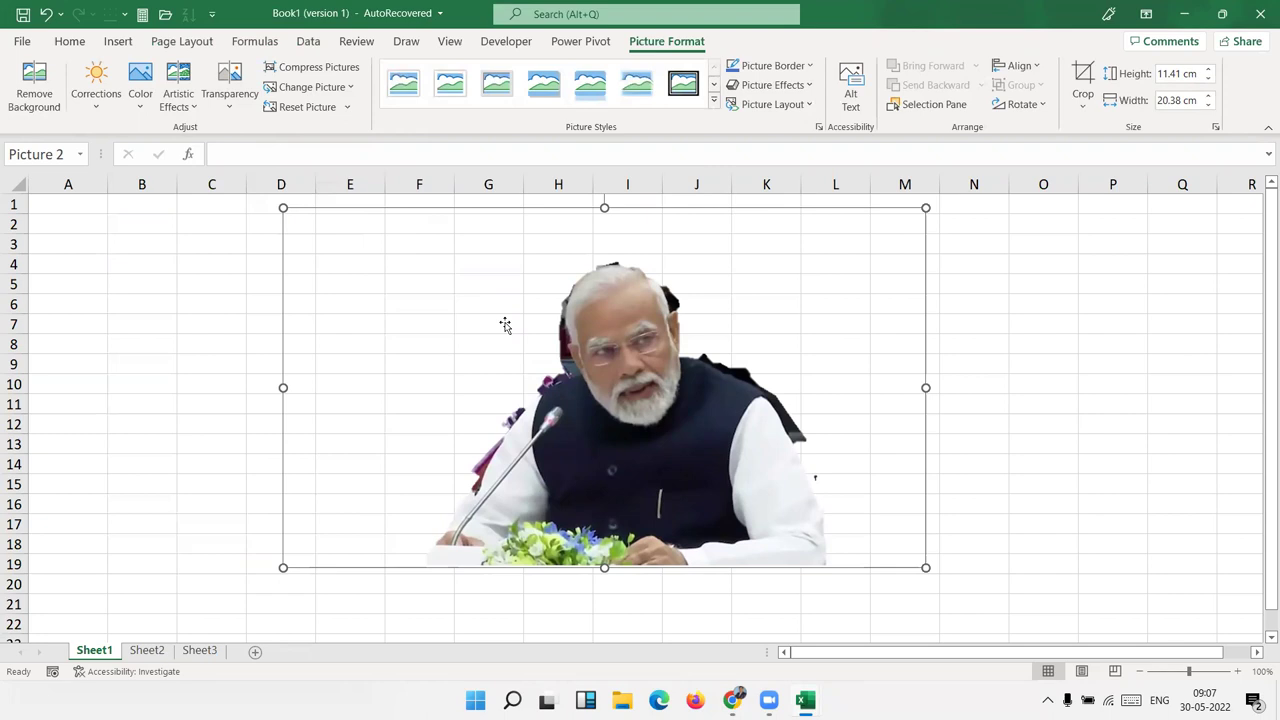
click(322, 115)
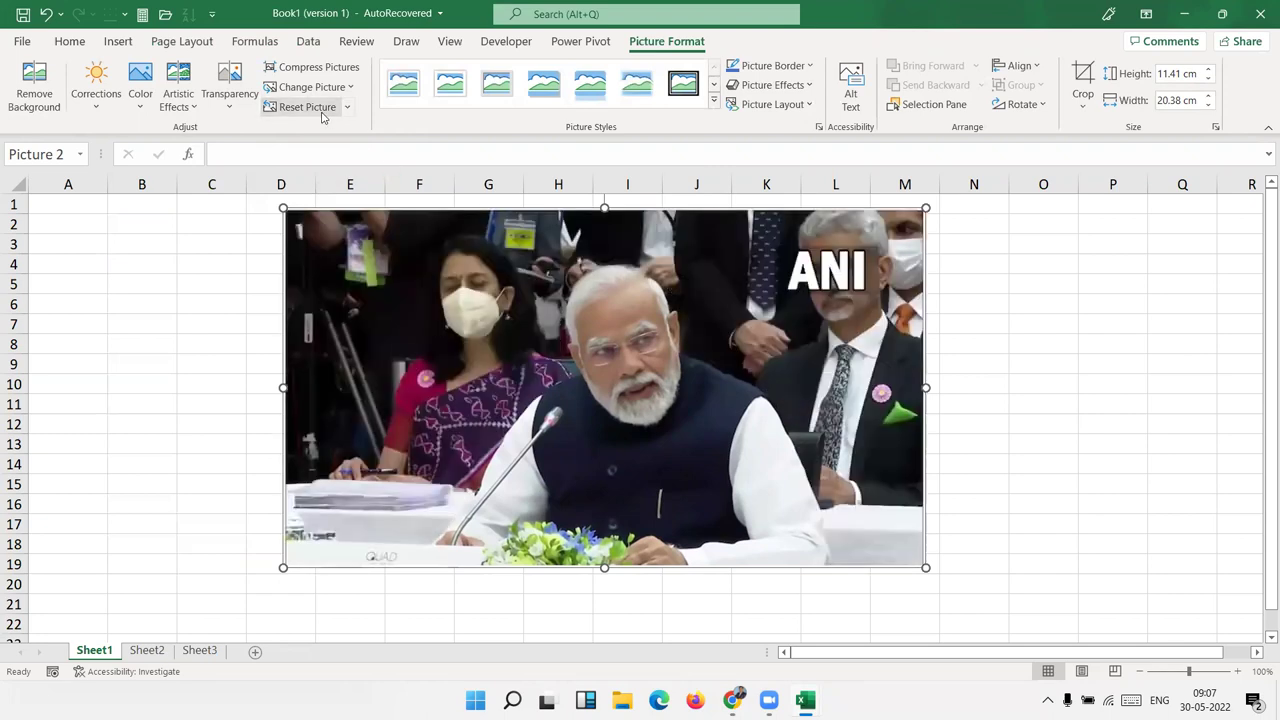
mouse_move(411, 254)
mouse_down()
mouse_move(262, 314)
mouse_move(236, 291)
mouse_up()
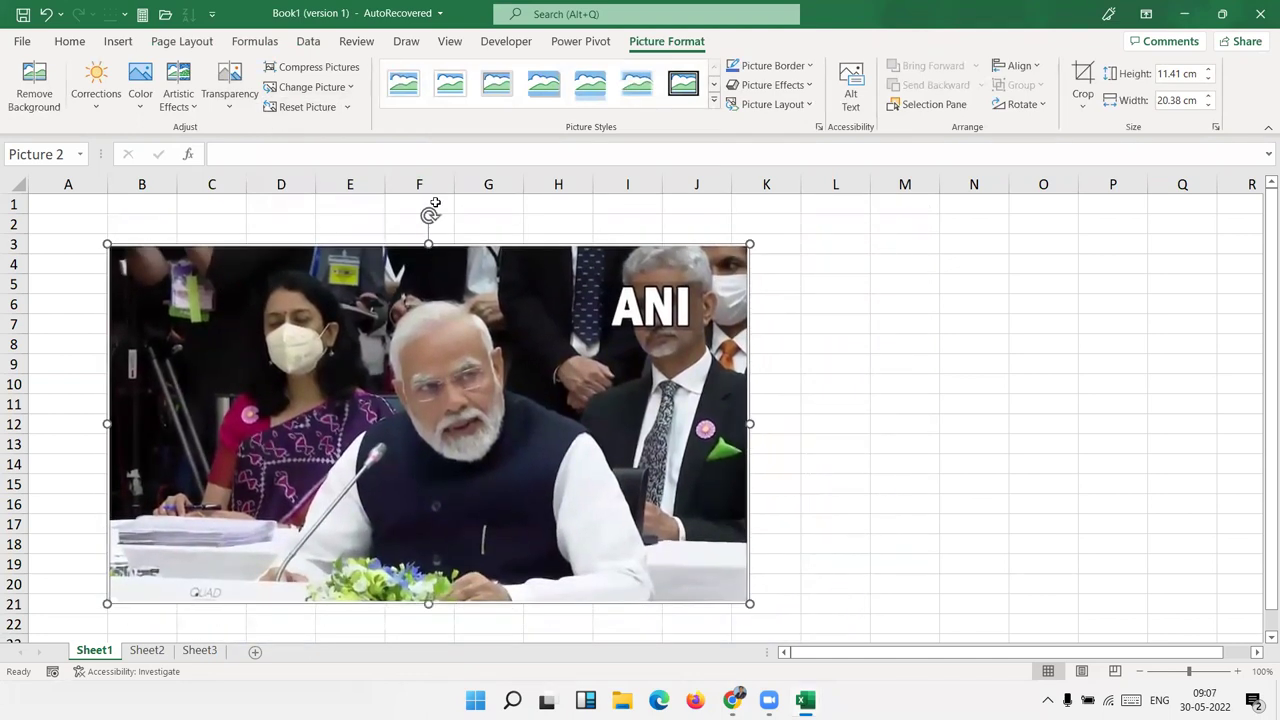
click(713, 99)
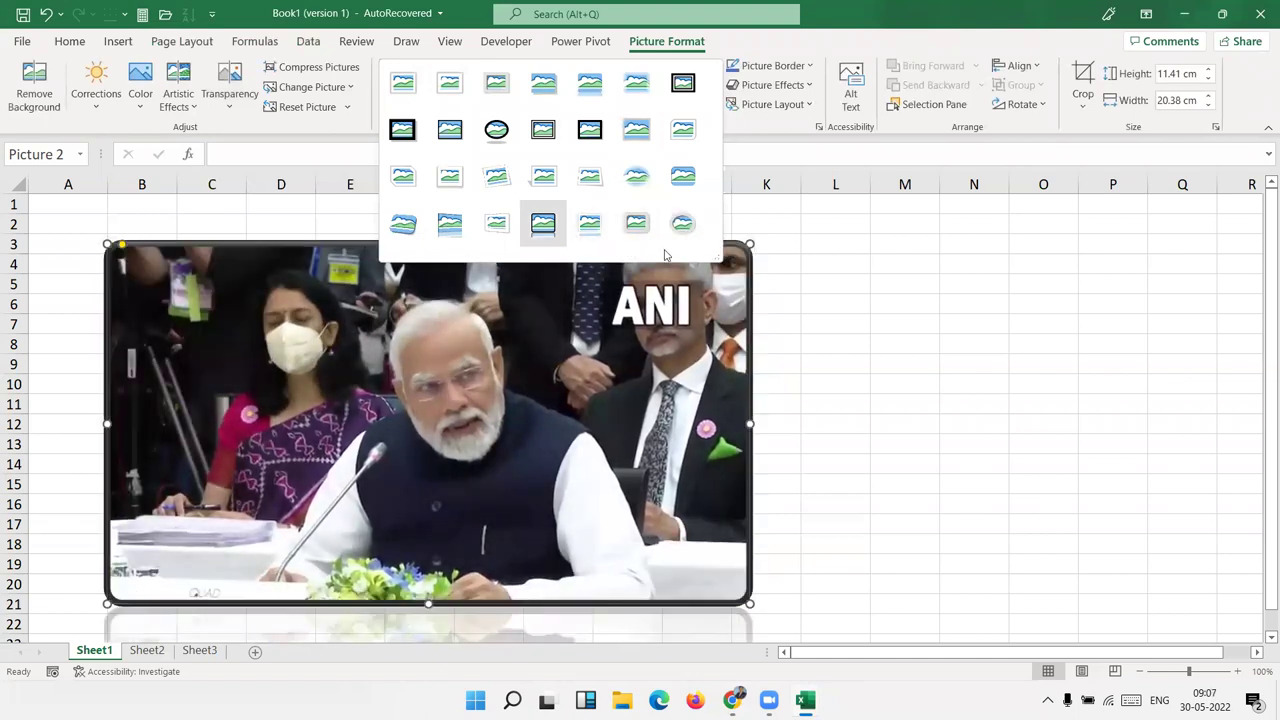
Step: Give the photo a thick-weight border coloured red from Standard Colors
click(736, 300)
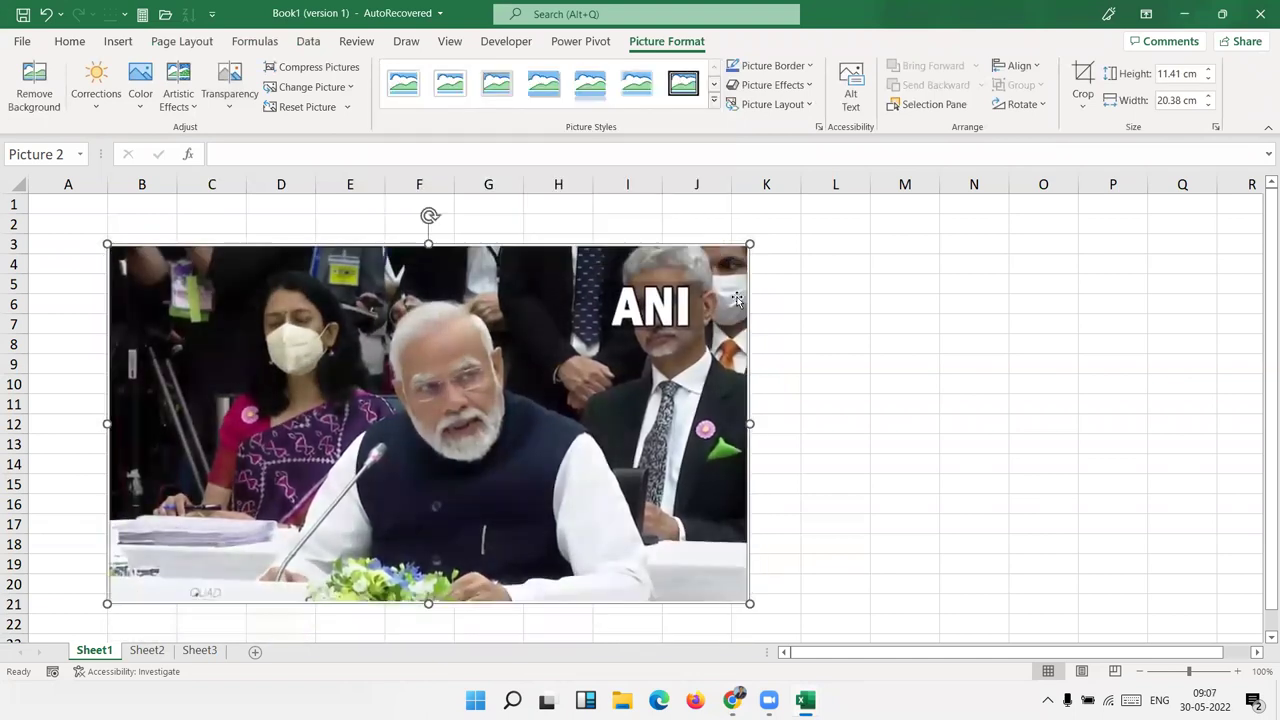
click(790, 66)
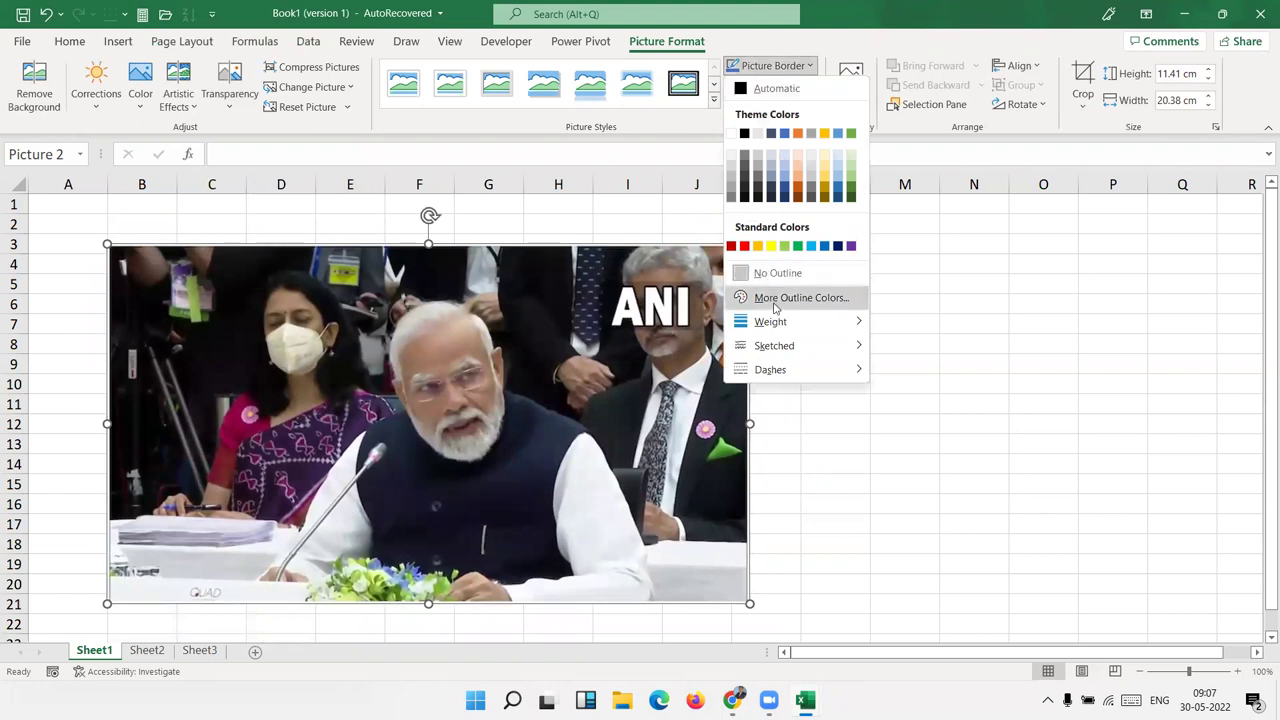
mouse_move(770, 321)
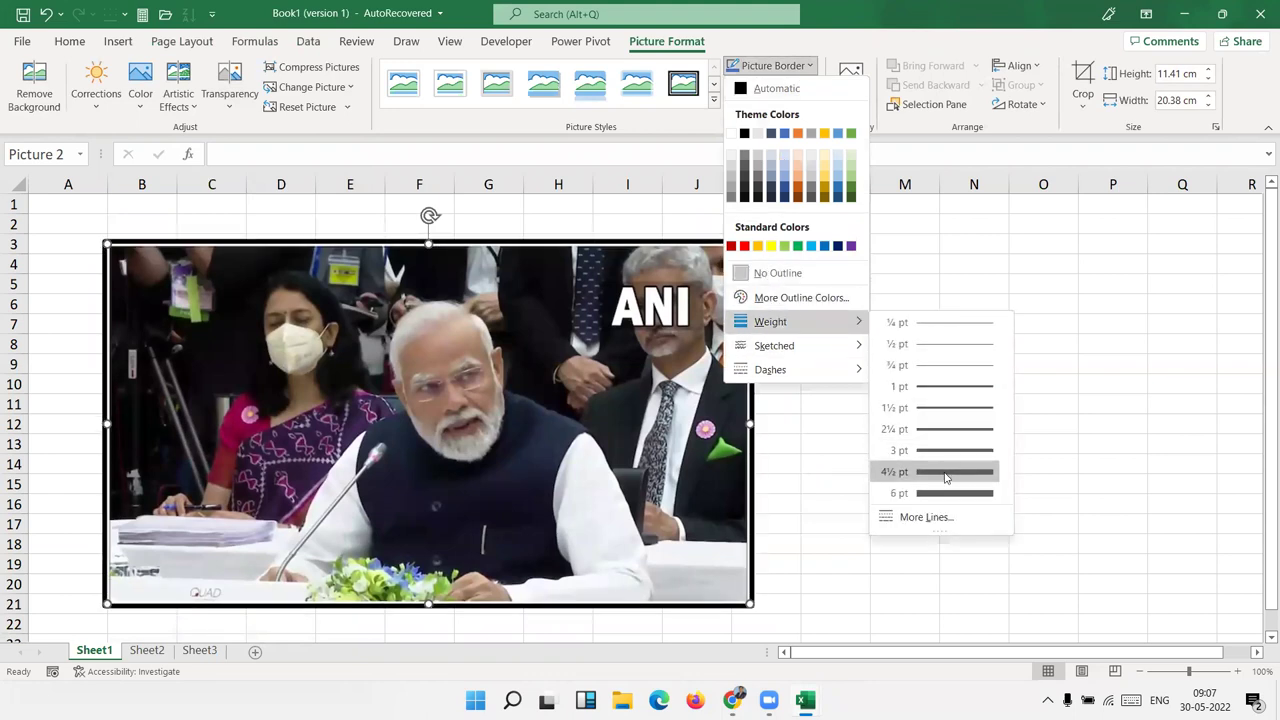
click(949, 492)
click(770, 84)
click(768, 62)
click(768, 64)
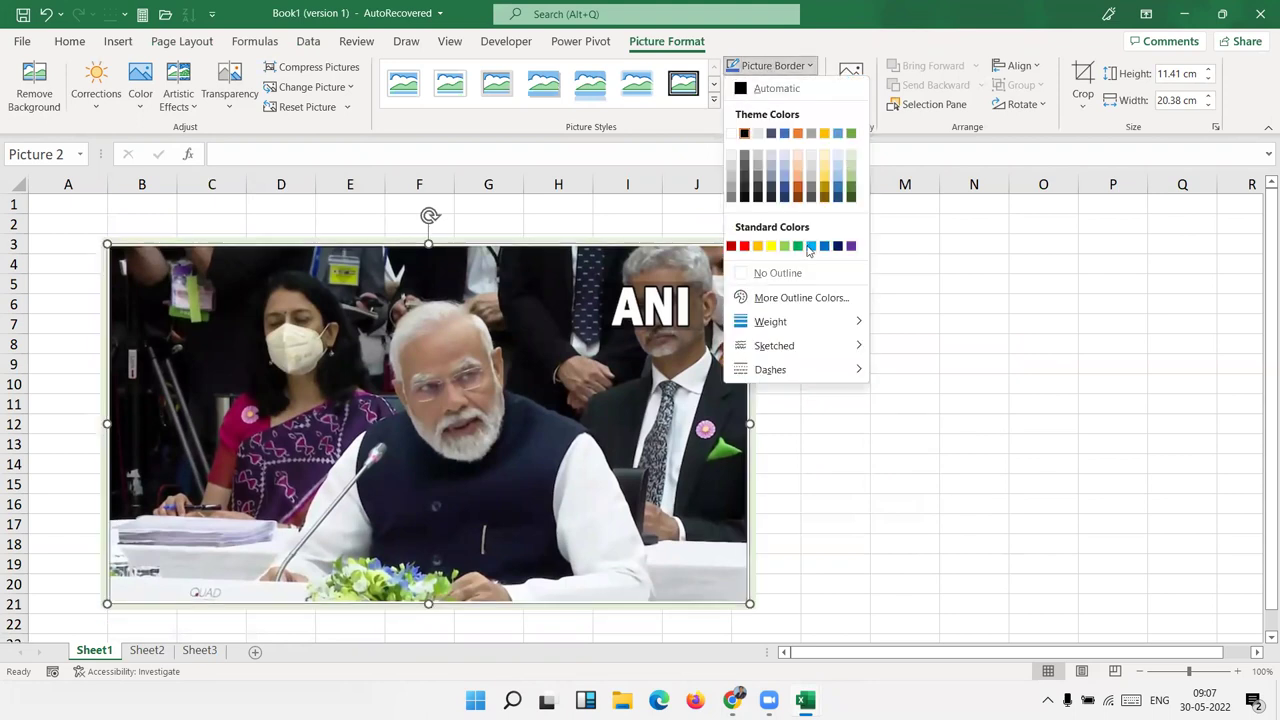
click(744, 247)
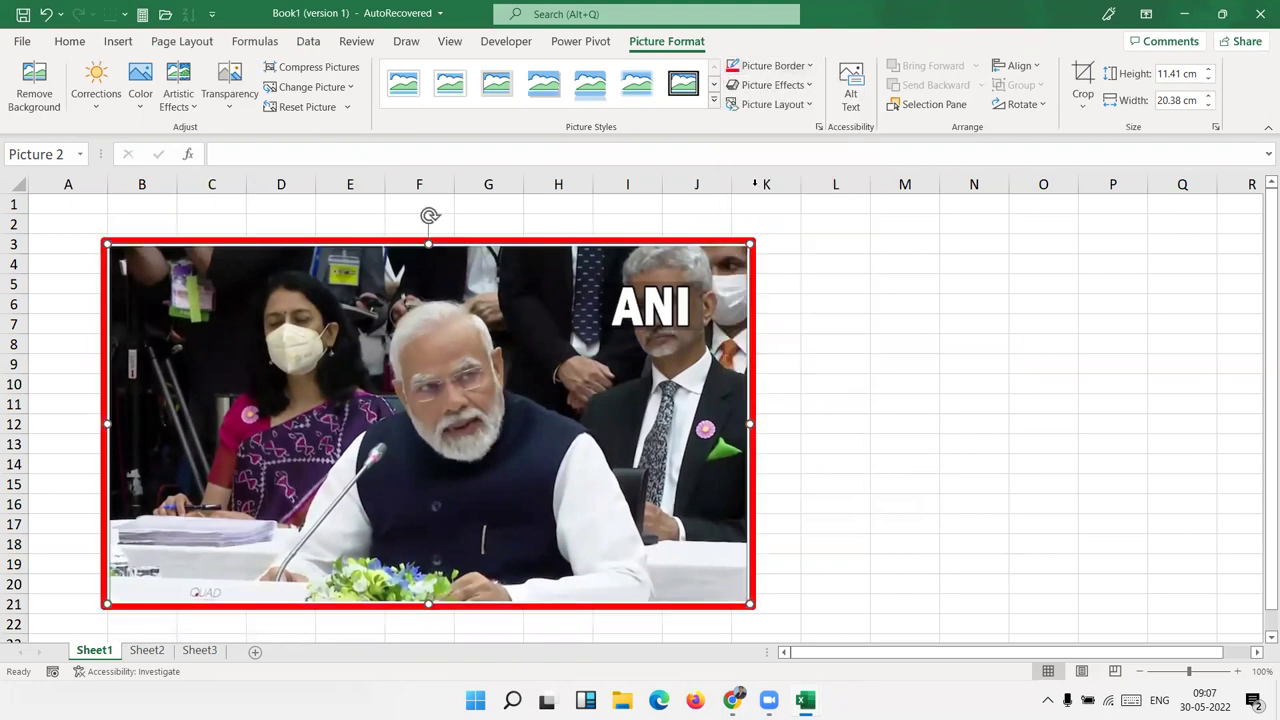
click(768, 86)
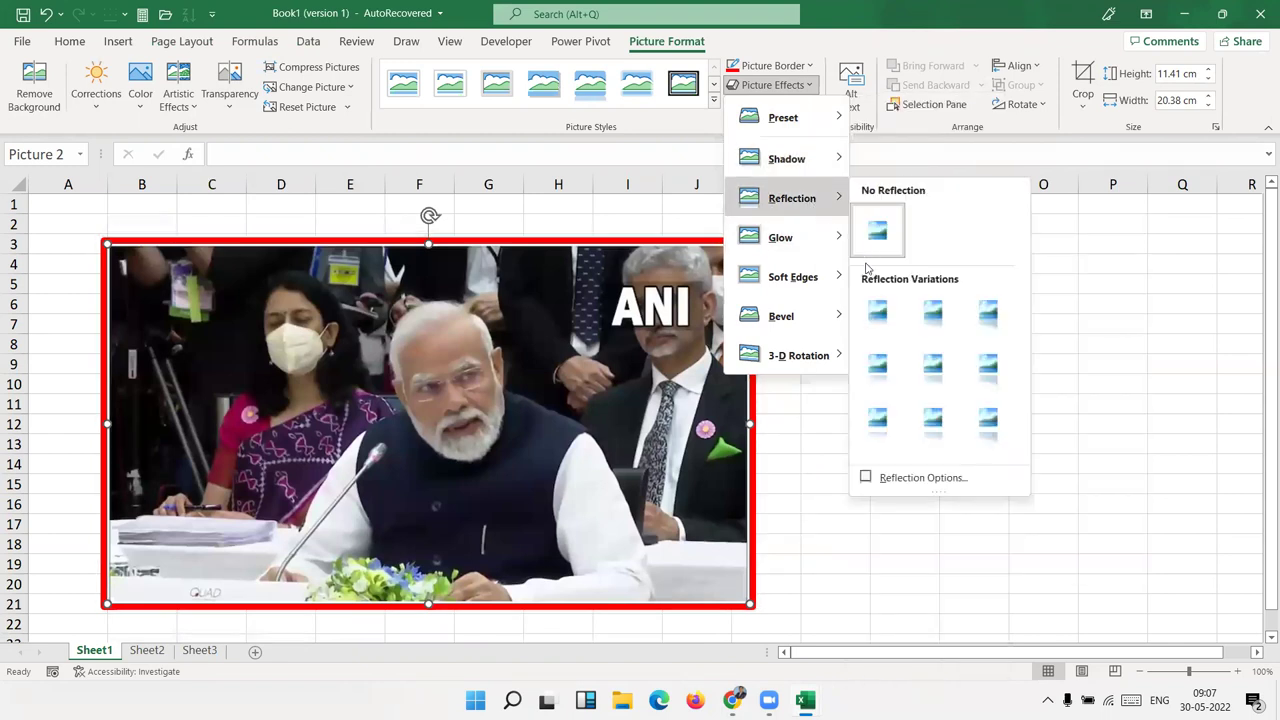
mouse_move(798, 355)
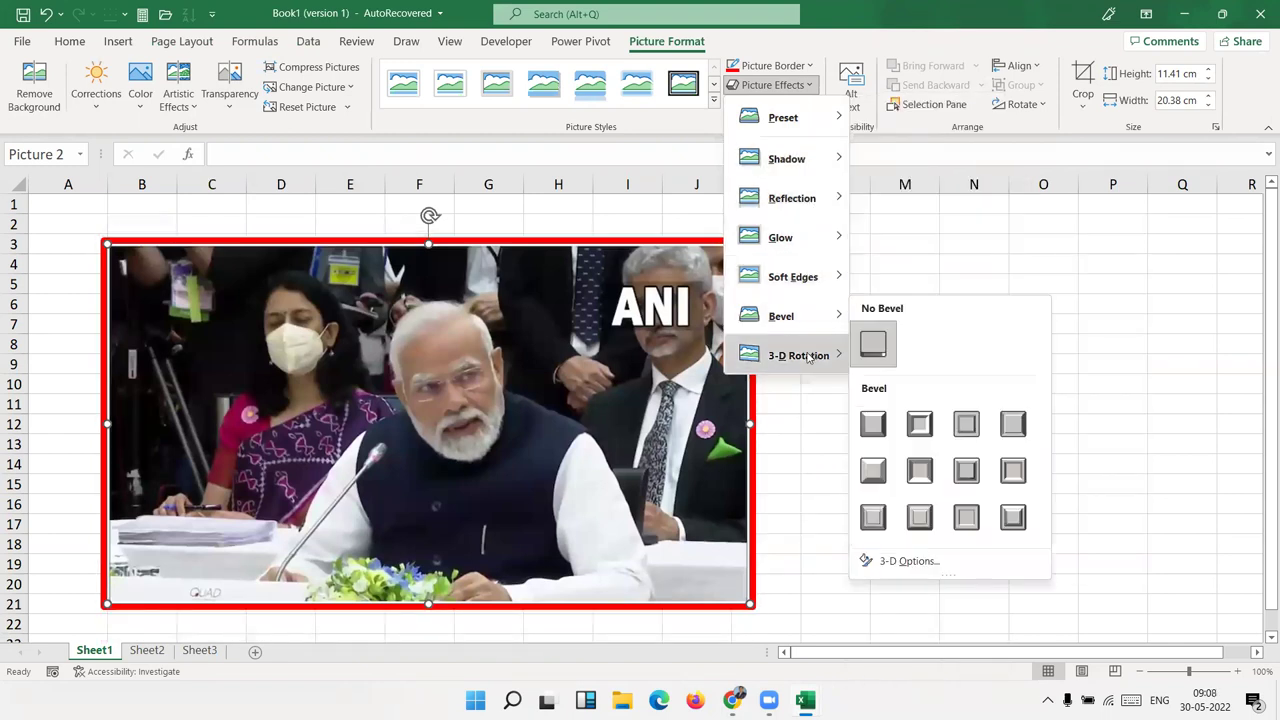
click(664, 243)
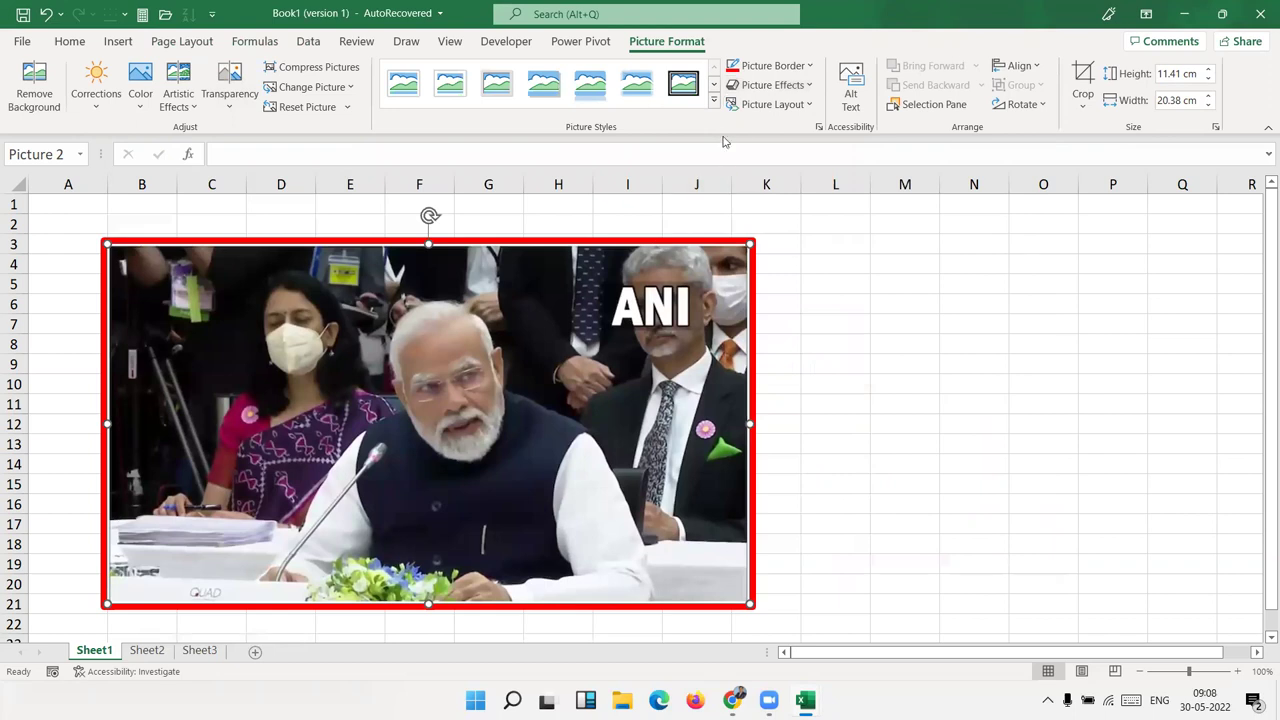
click(762, 106)
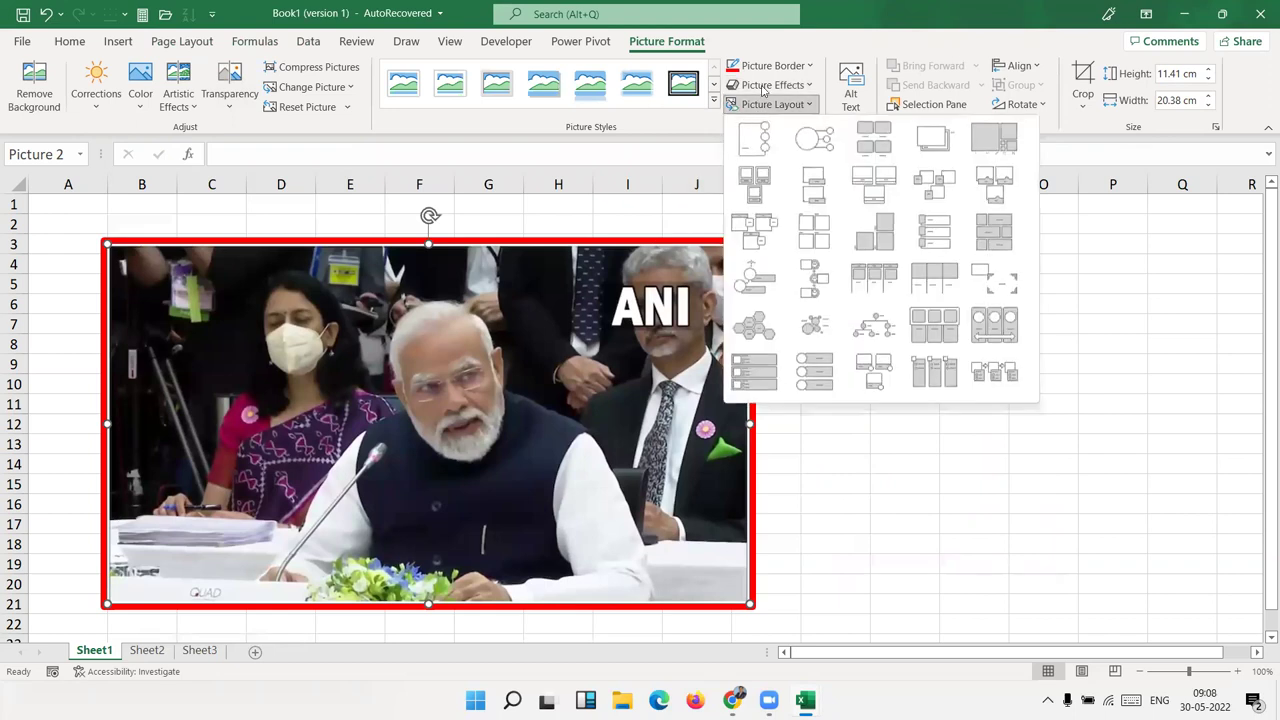
click(762, 86)
click(658, 143)
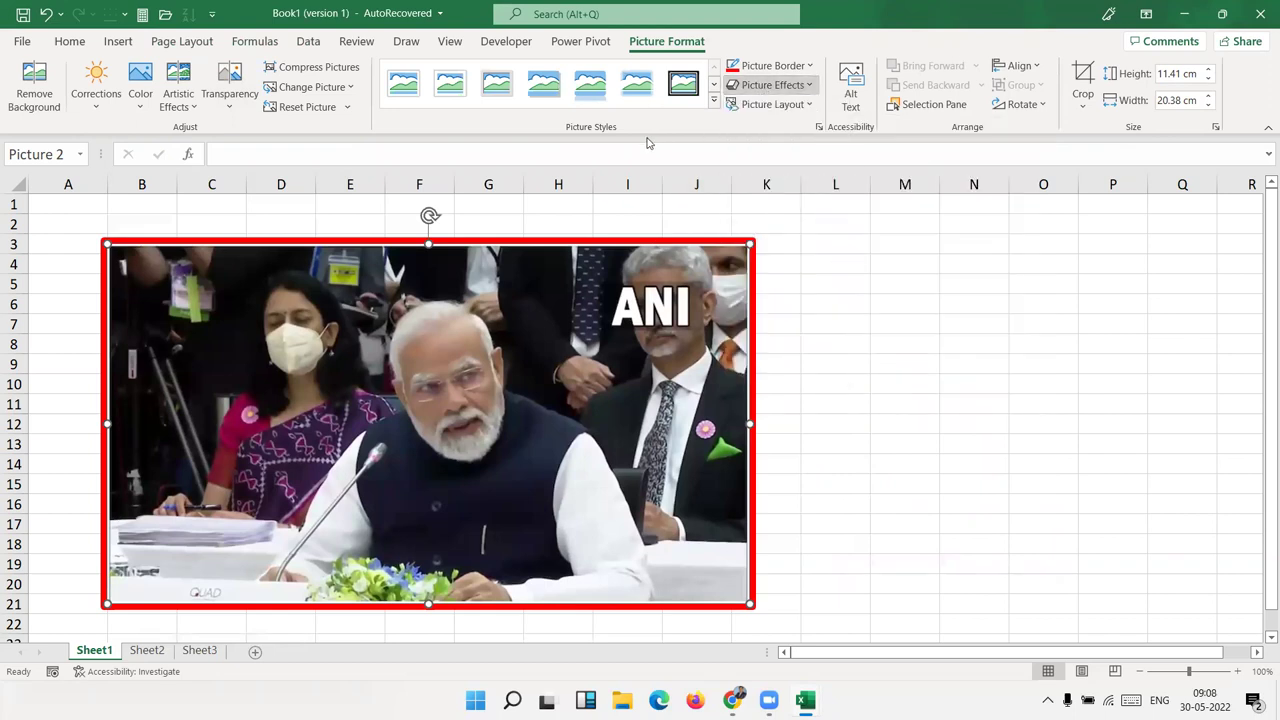
click(764, 105)
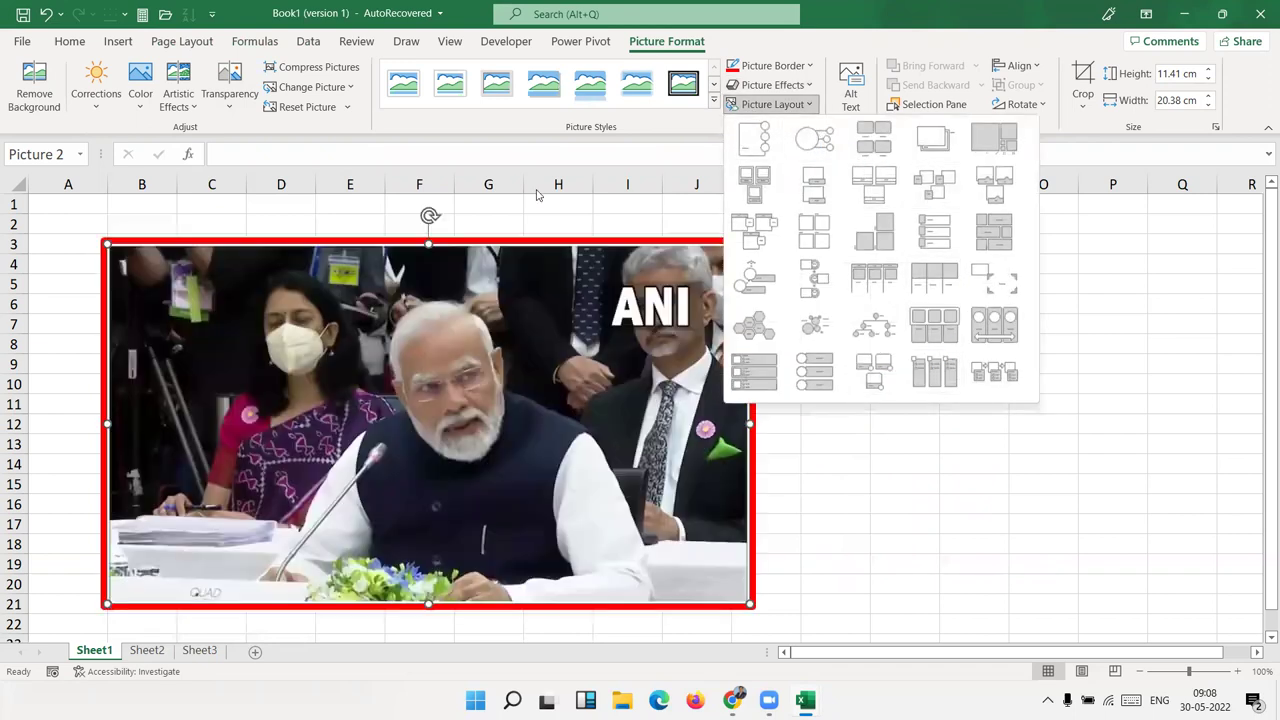
click(577, 244)
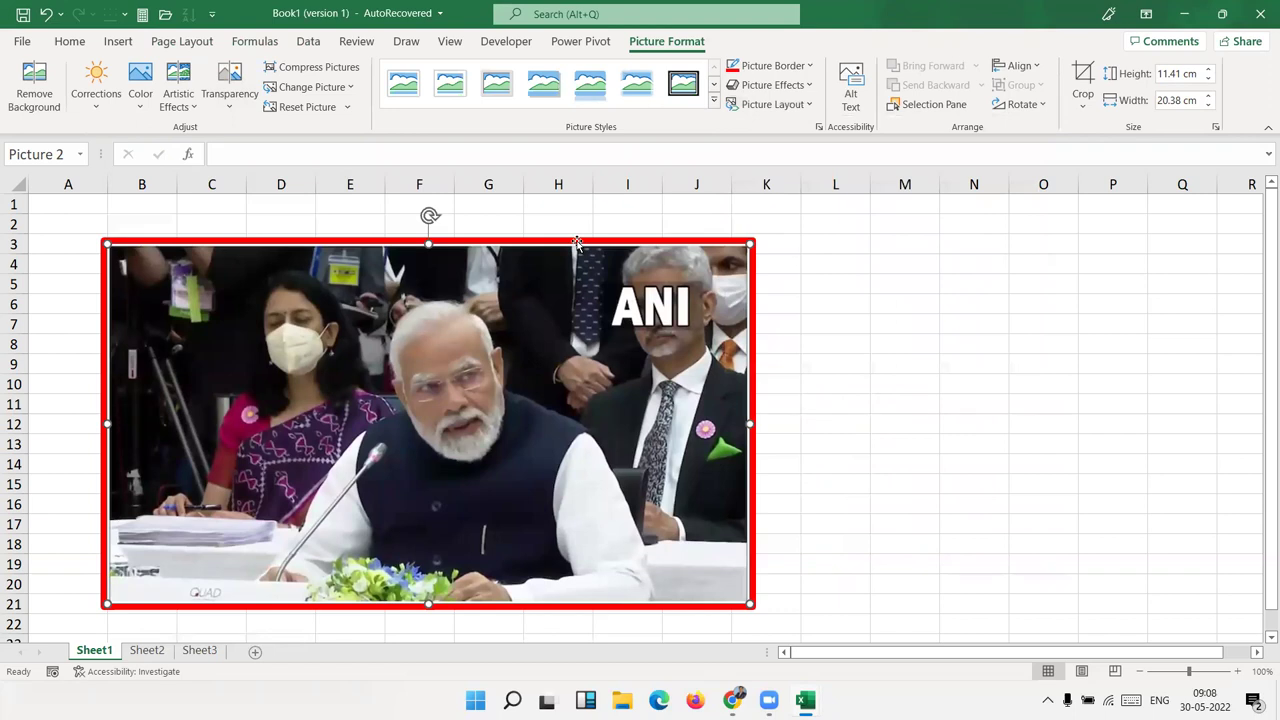
click(851, 88)
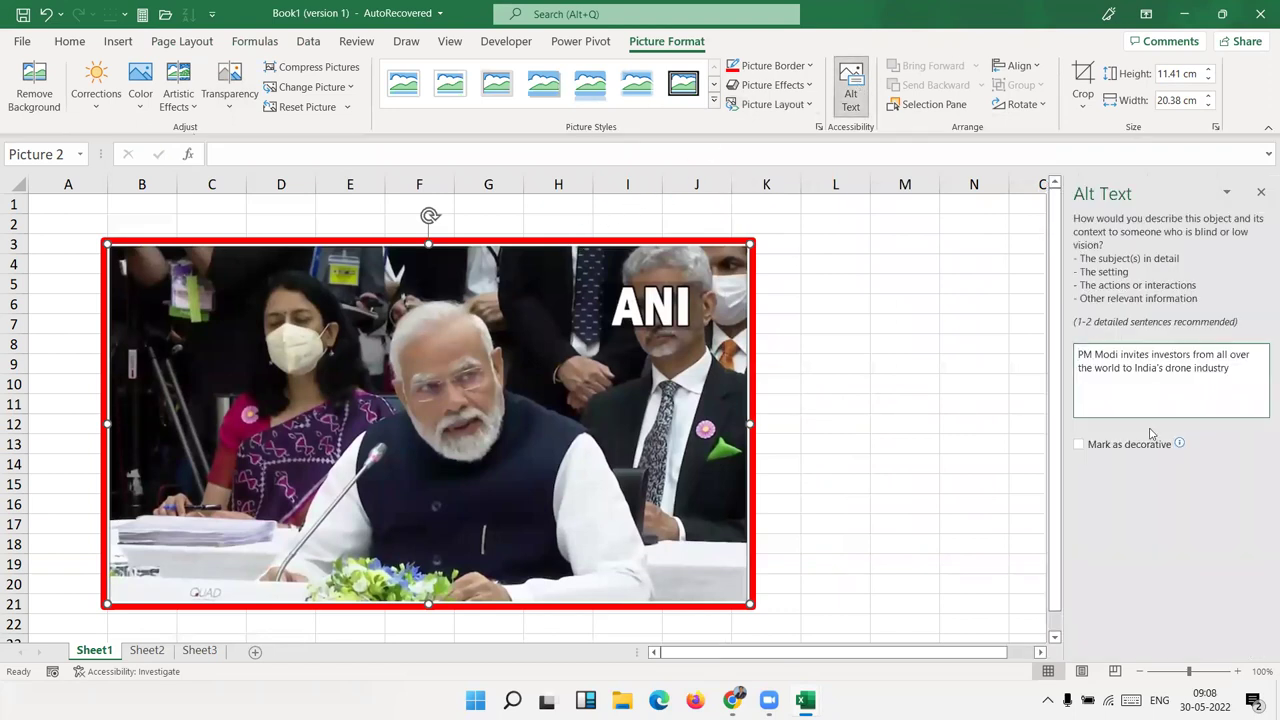
drag(1177, 368, 1077, 356)
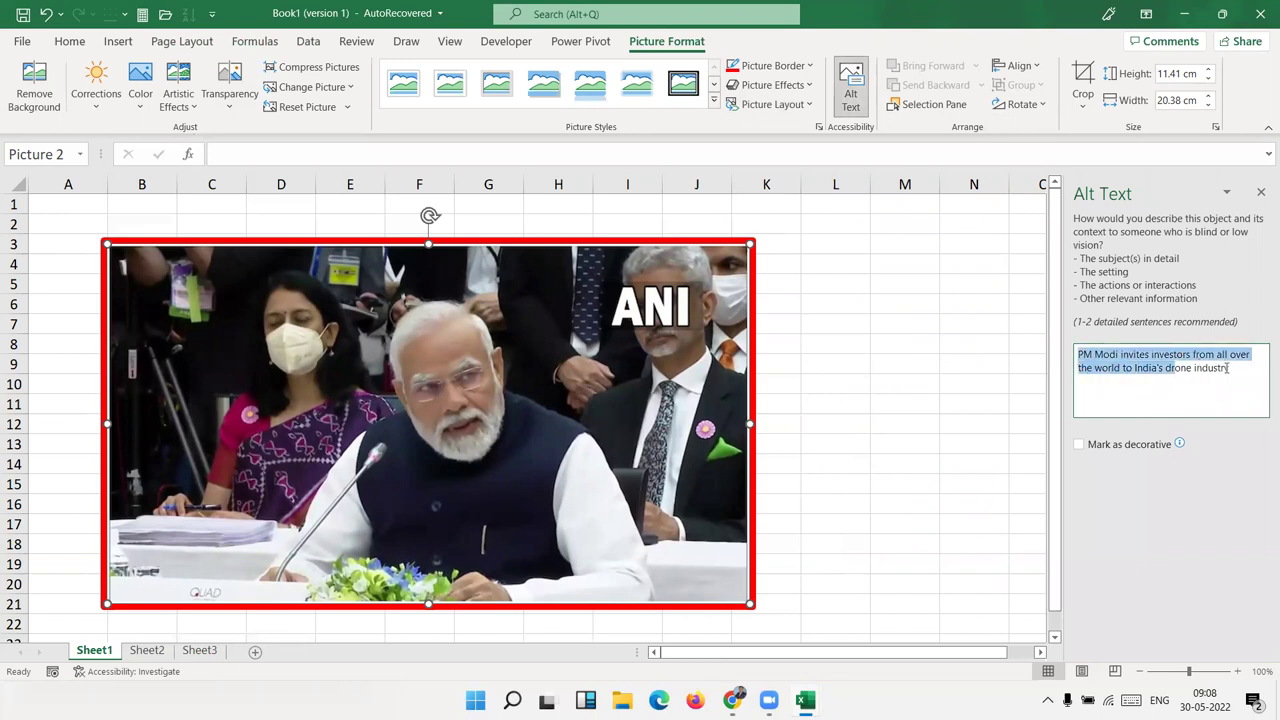
triple_click(1077, 360)
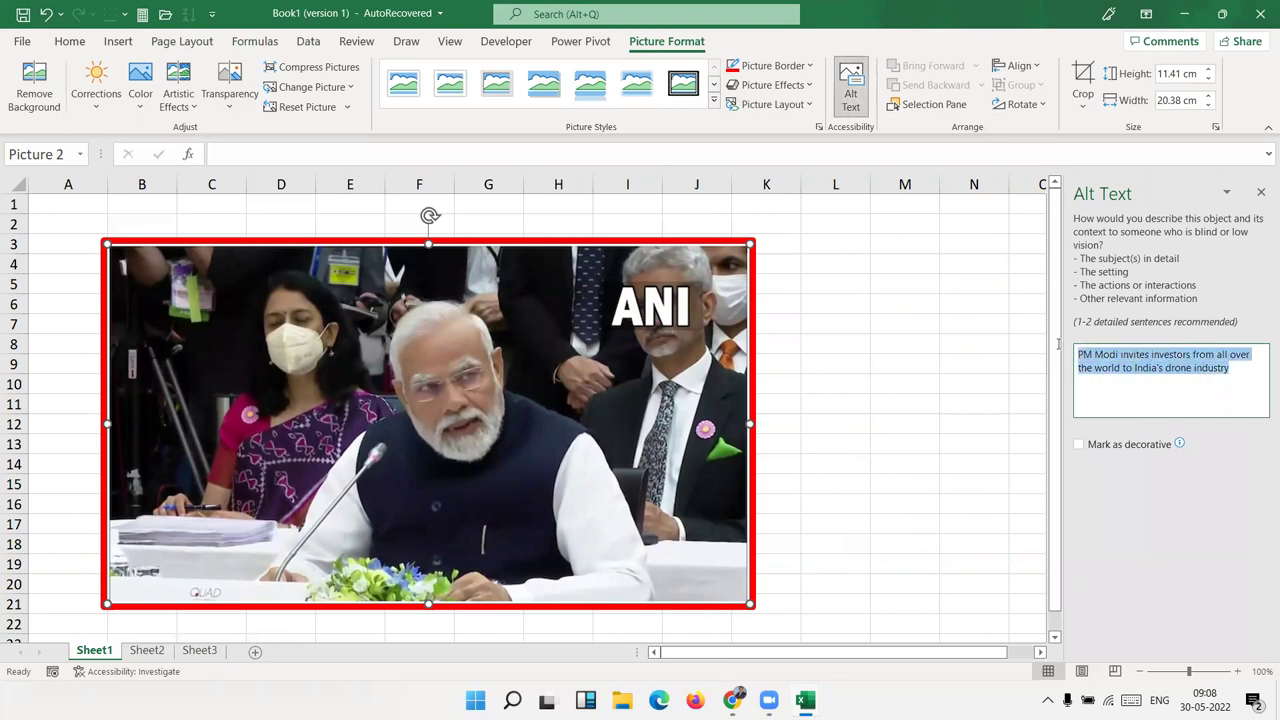
click(1261, 193)
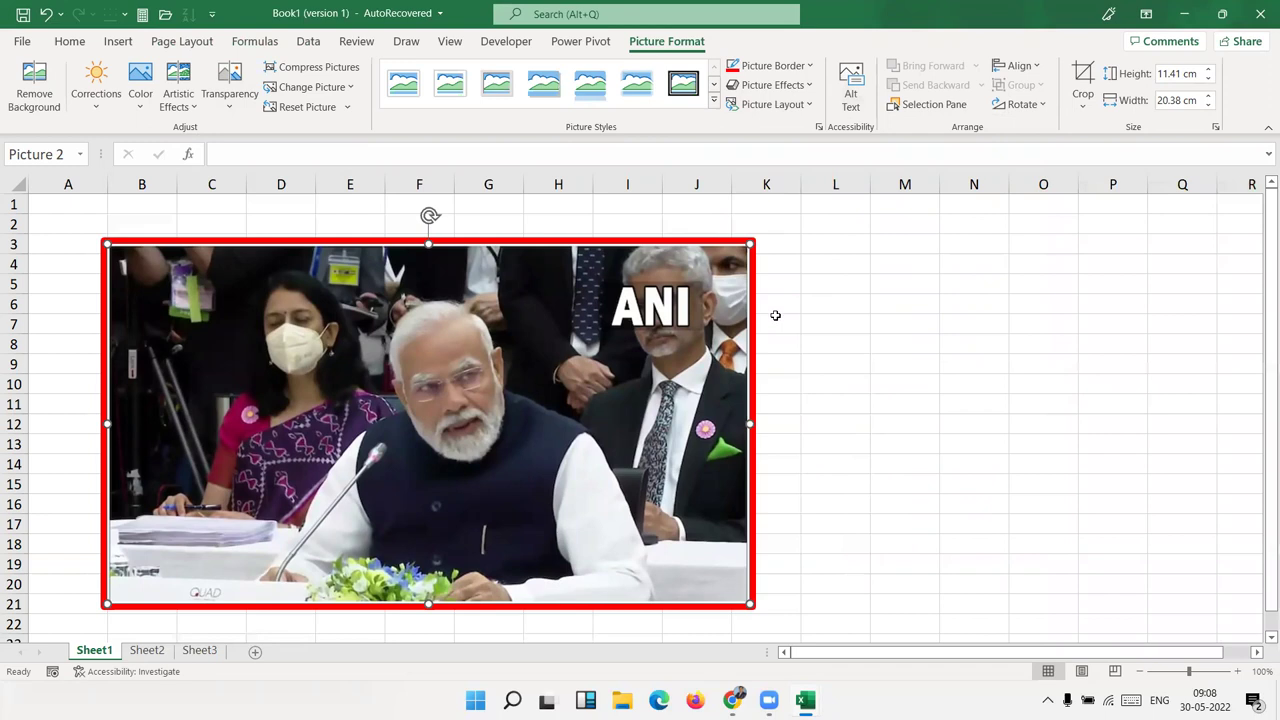
Step: Shrink the red-bordered photo, place it at A2:D8, and Ctrl+drag a copy to E2:H8
click(854, 287)
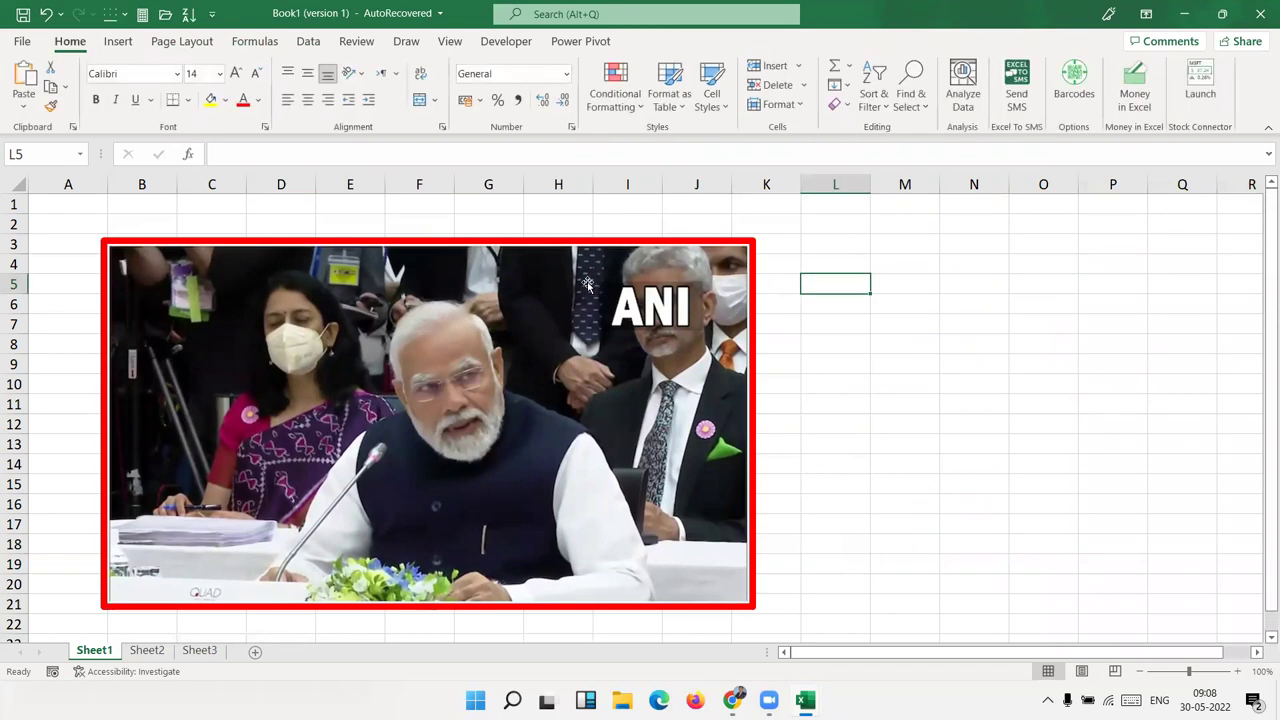
scroll(307, 538, down, 10)
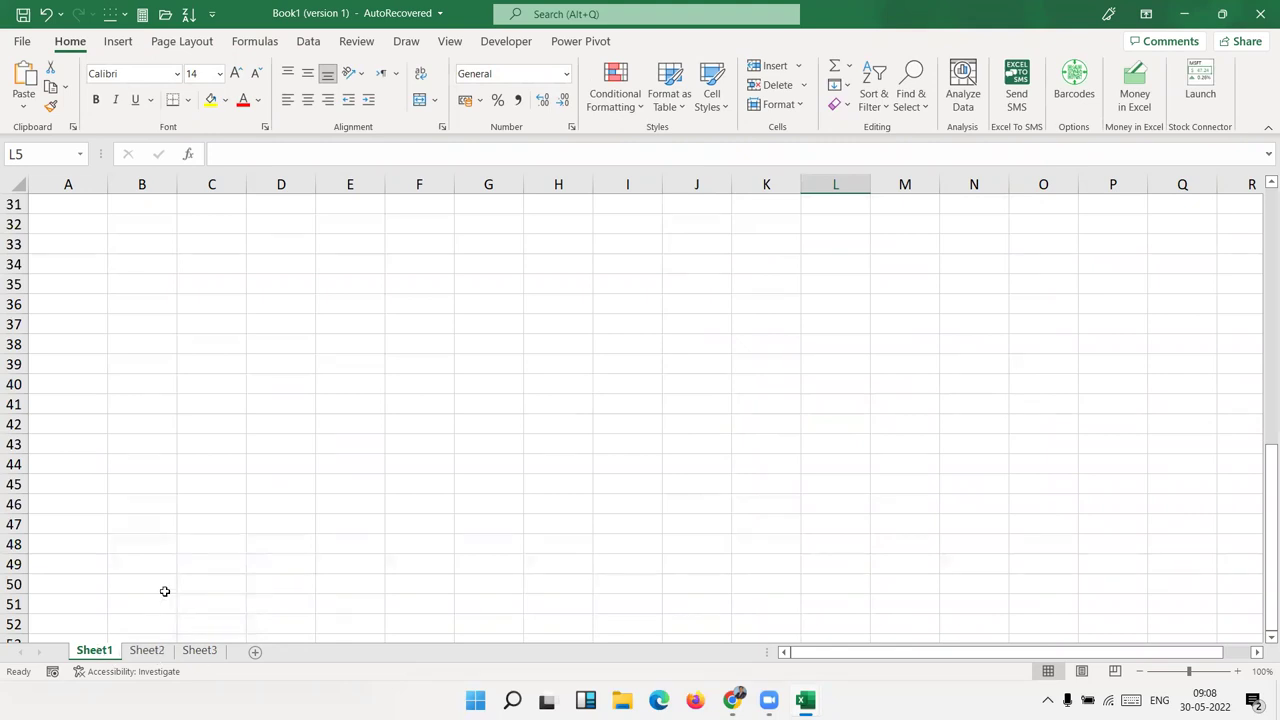
scroll(226, 513, up, 10)
click(276, 503)
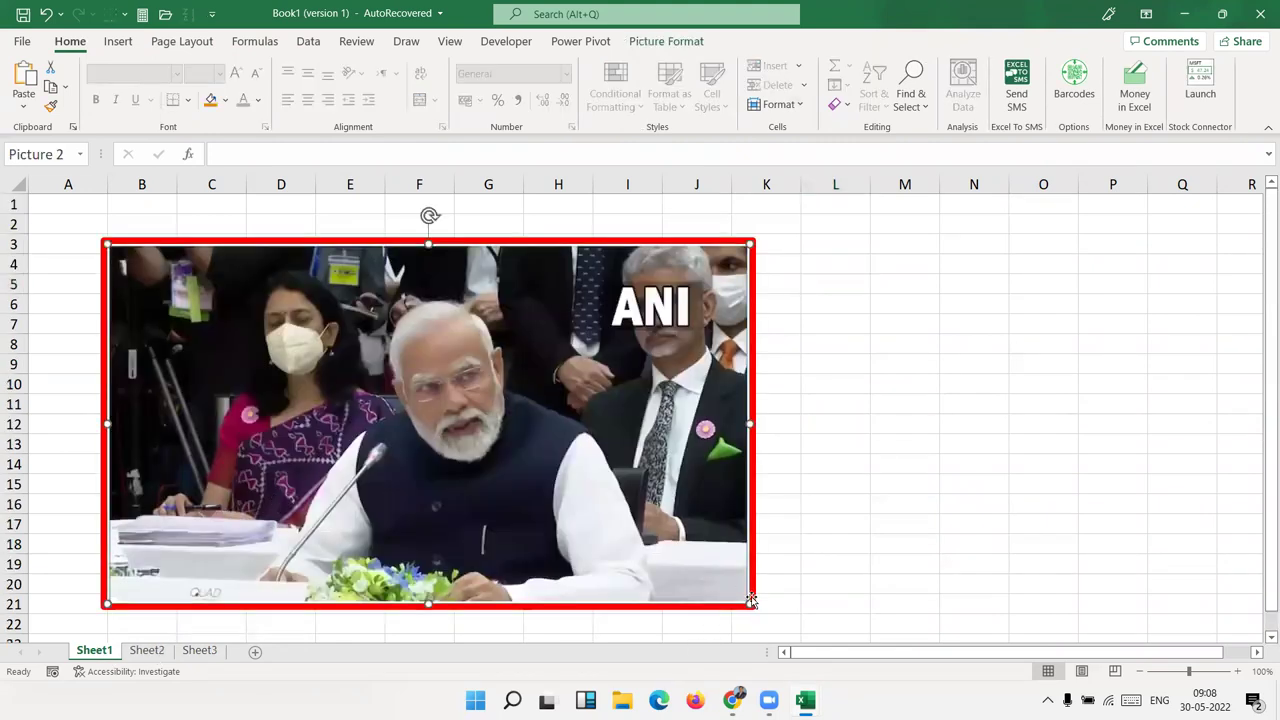
drag(752, 605, 342, 384)
drag(236, 345, 195, 320)
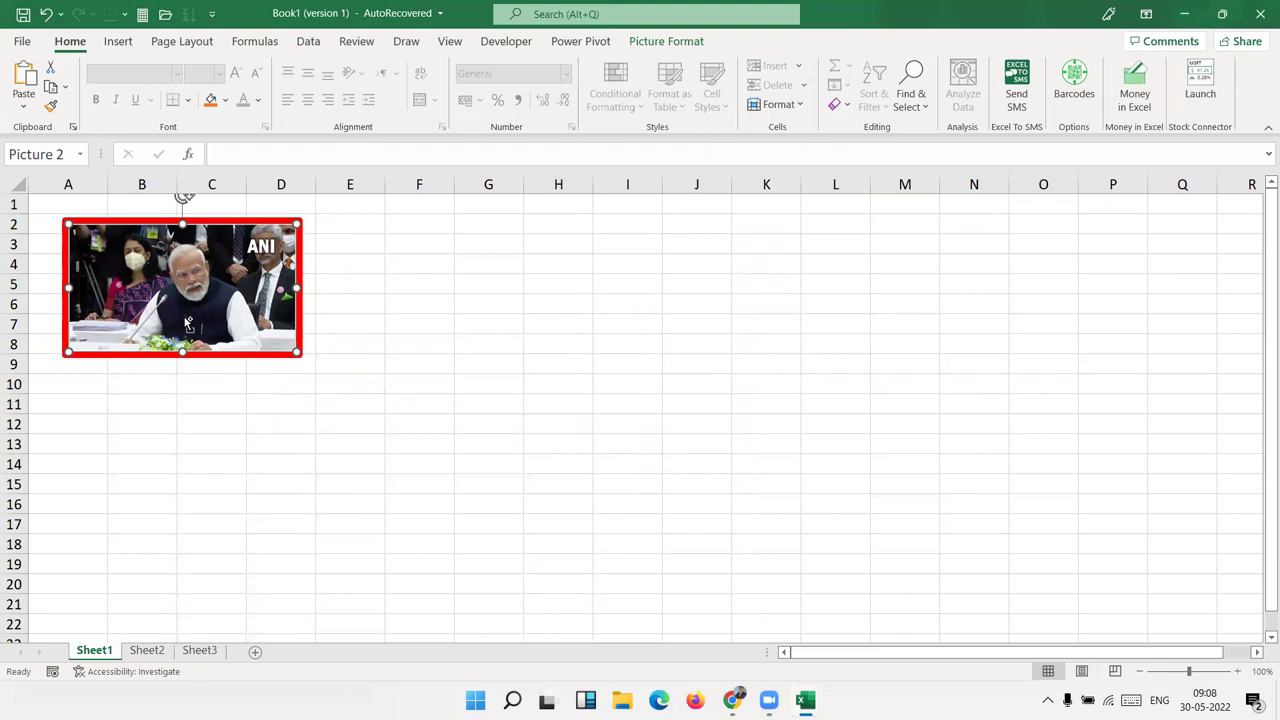
ctrl+drag(187, 322, 836, 318)
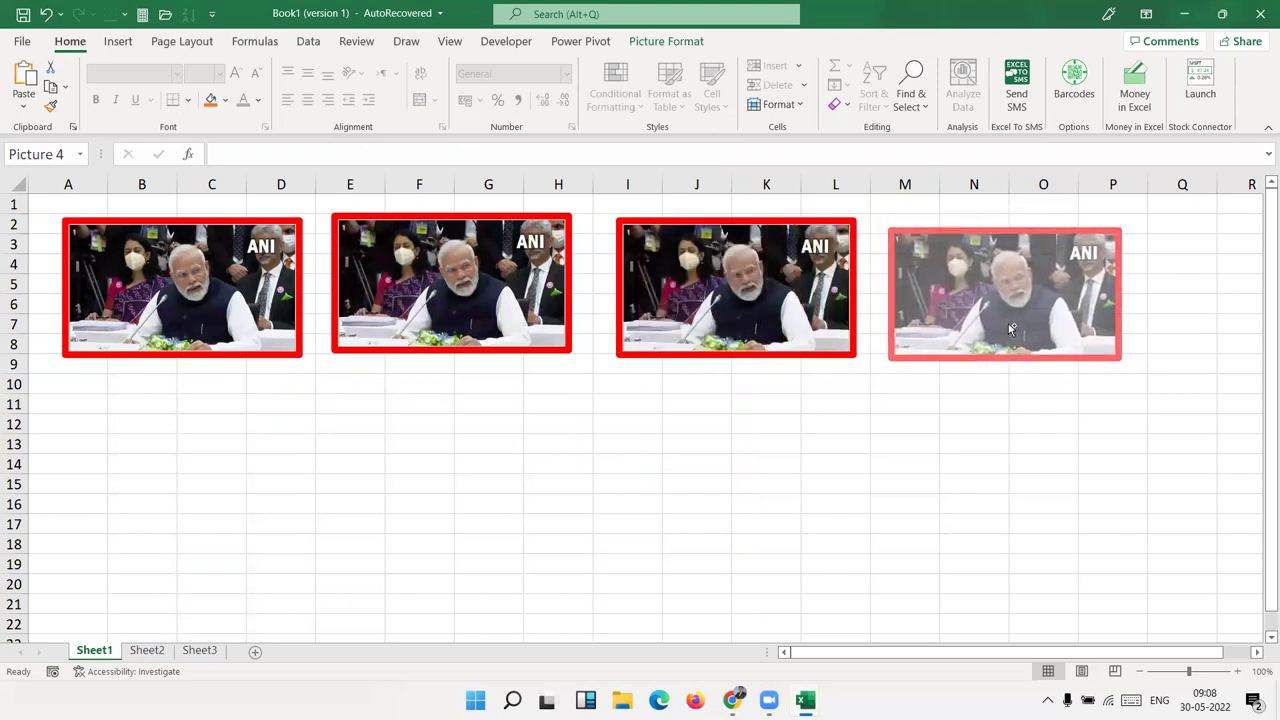
Step: Ctrl+drag another copy of the red-bordered photo to M2:P8
ctrl+drag(836, 318, 1007, 325)
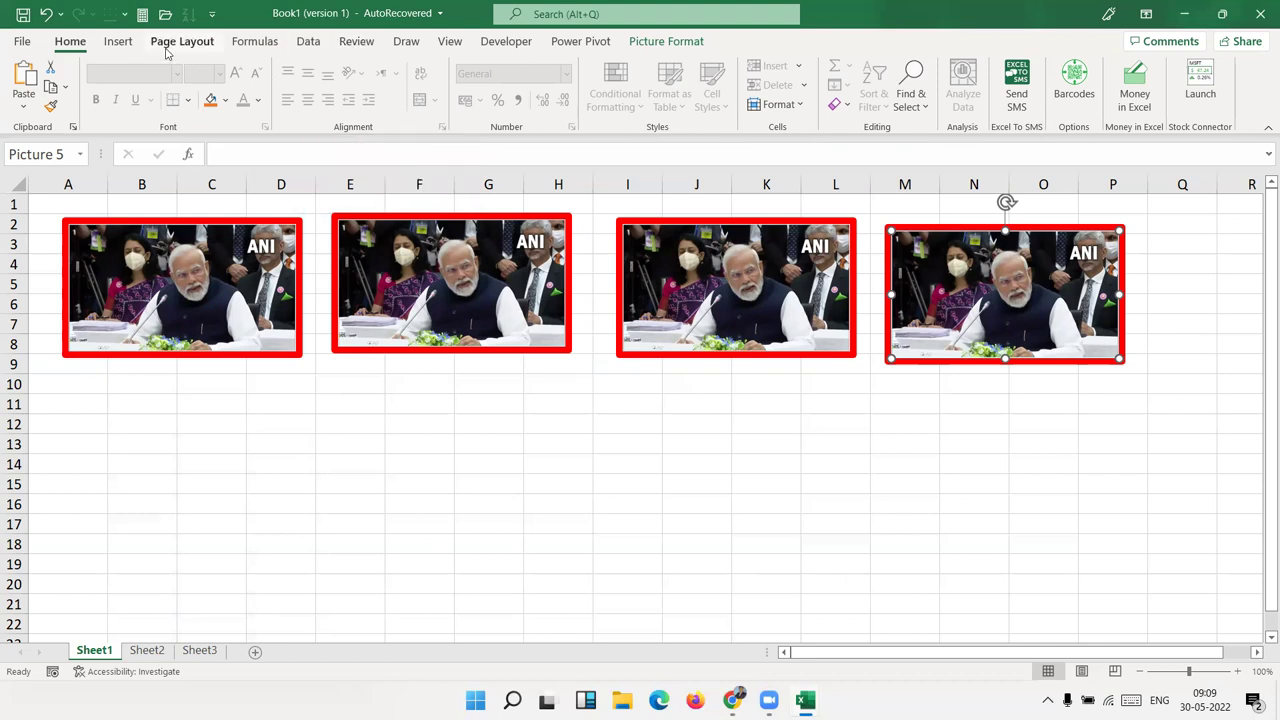
click(117, 45)
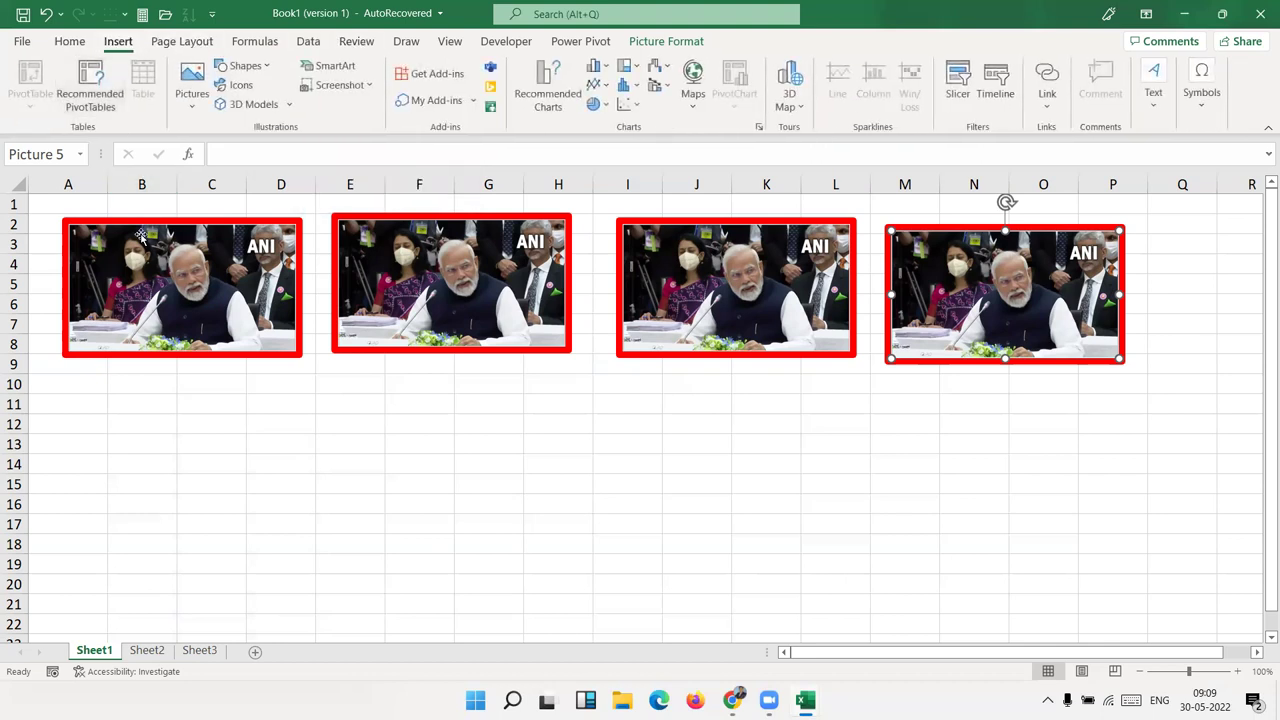
click(150, 298)
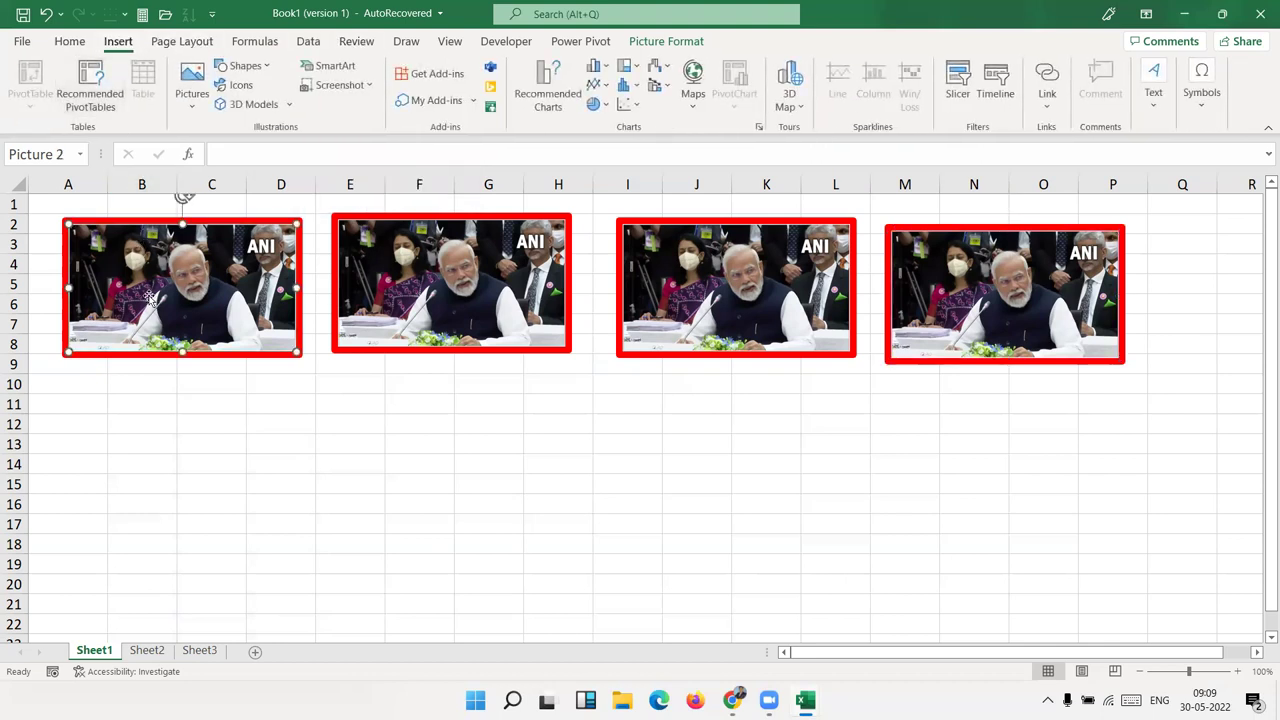
click(645, 50)
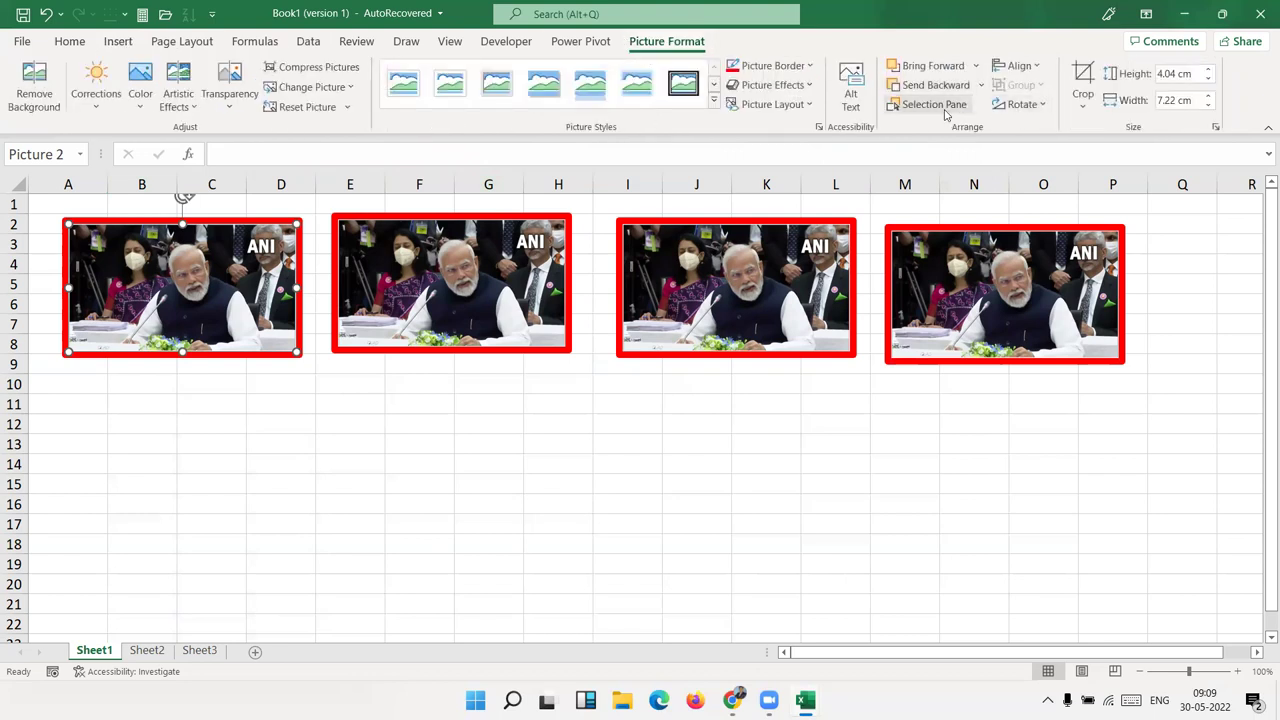
click(944, 110)
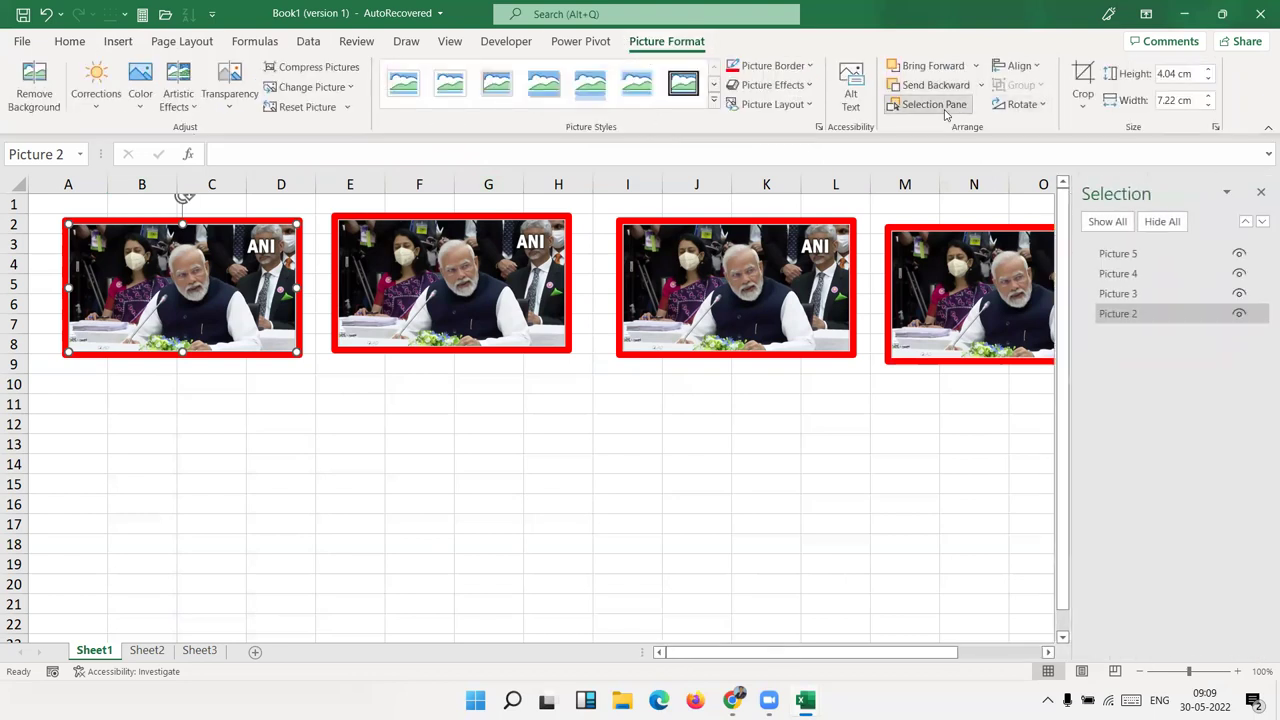
click(1239, 274)
click(1239, 294)
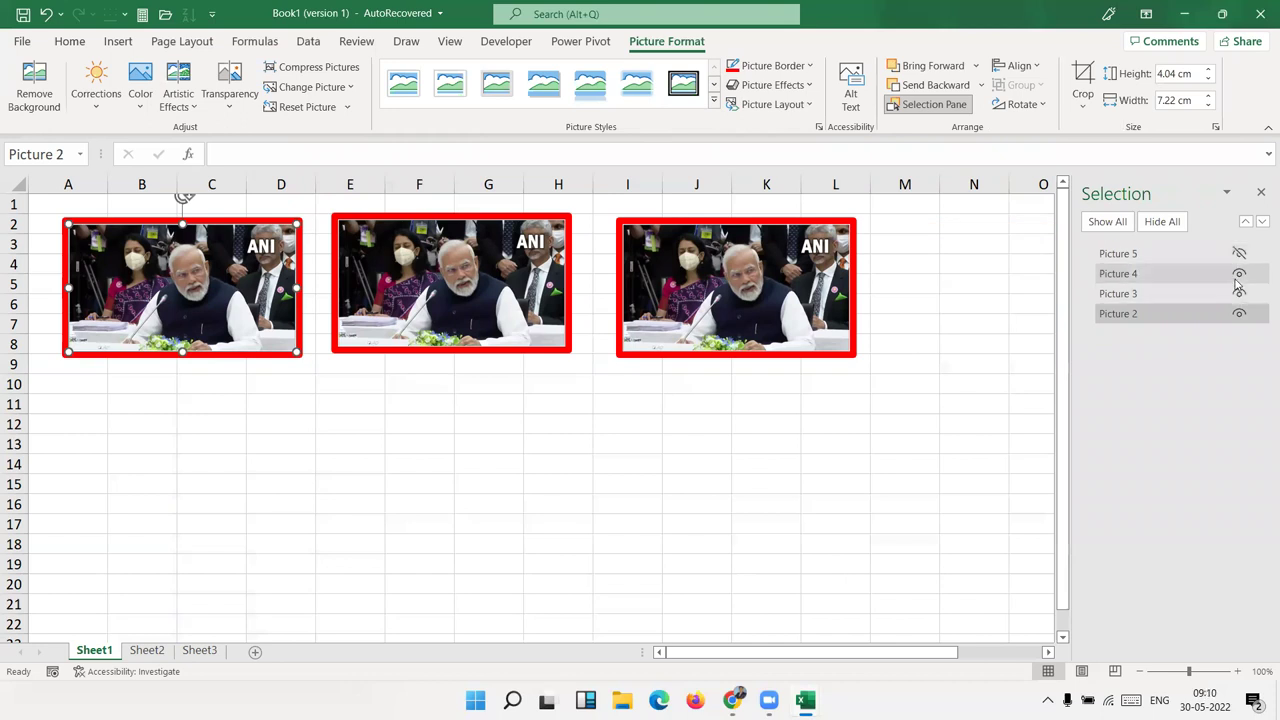
click(1236, 296)
click(1239, 313)
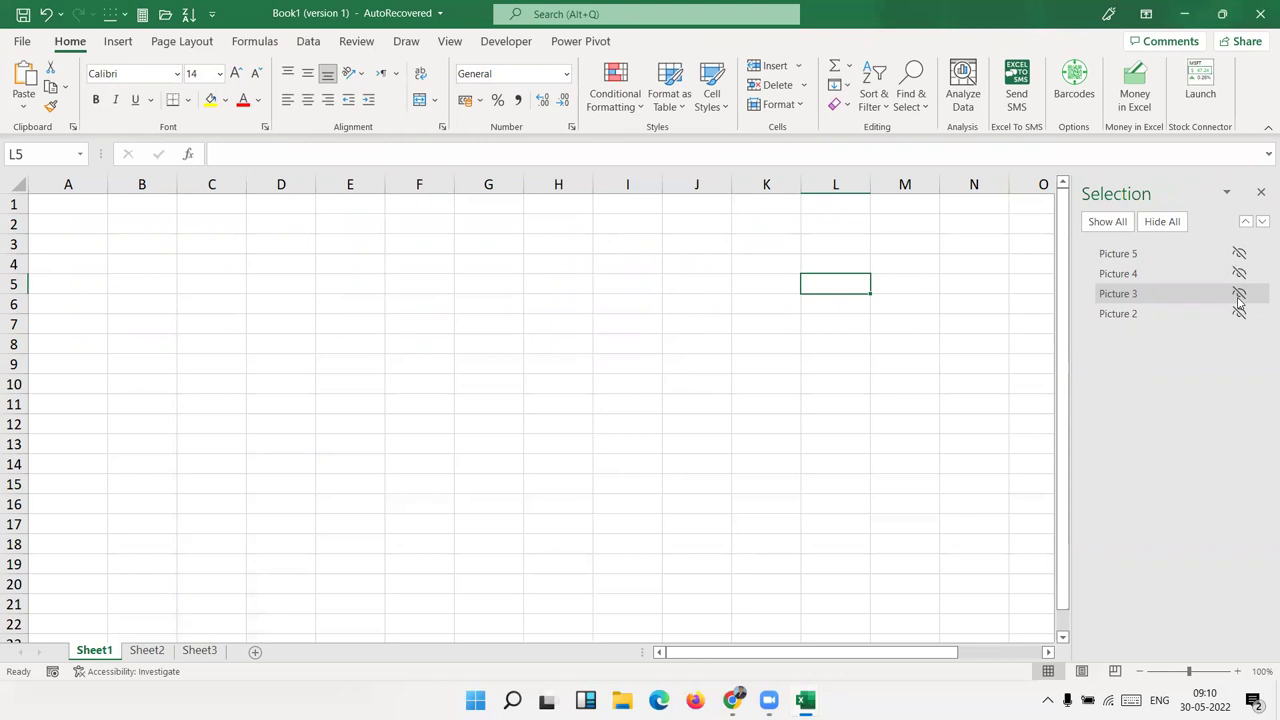
click(1239, 313)
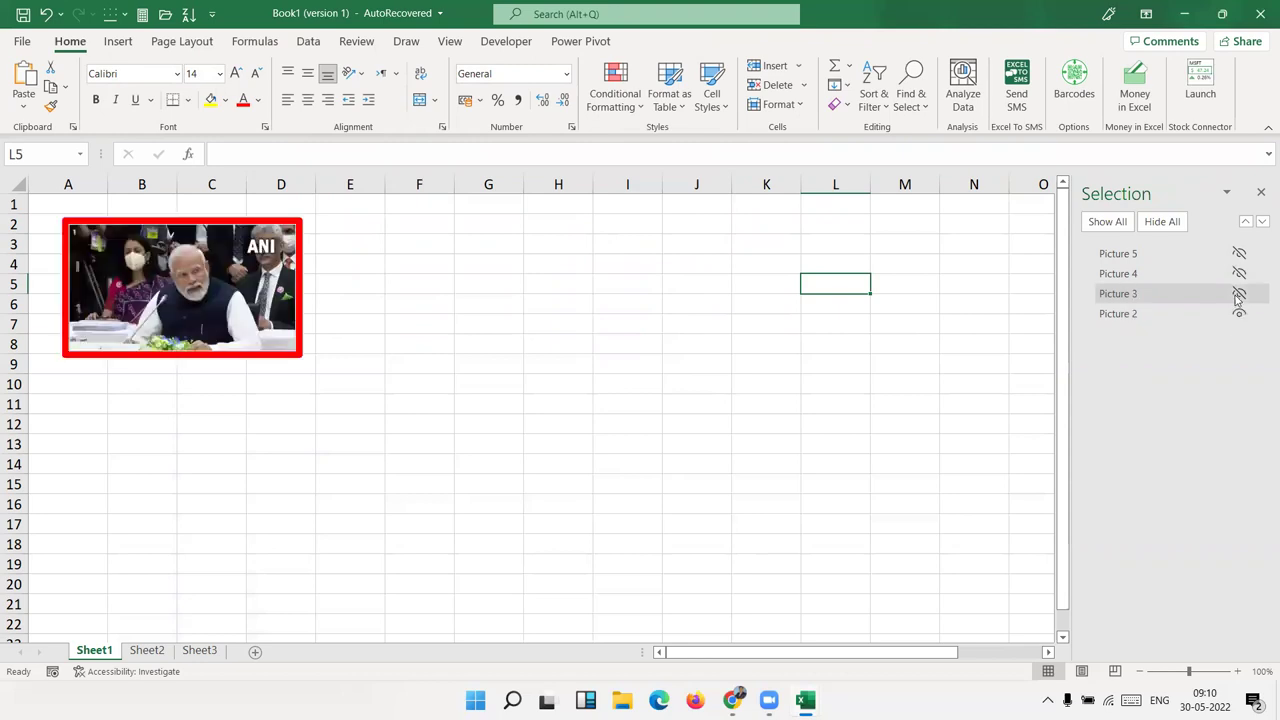
click(1239, 293)
click(1239, 273)
click(1238, 255)
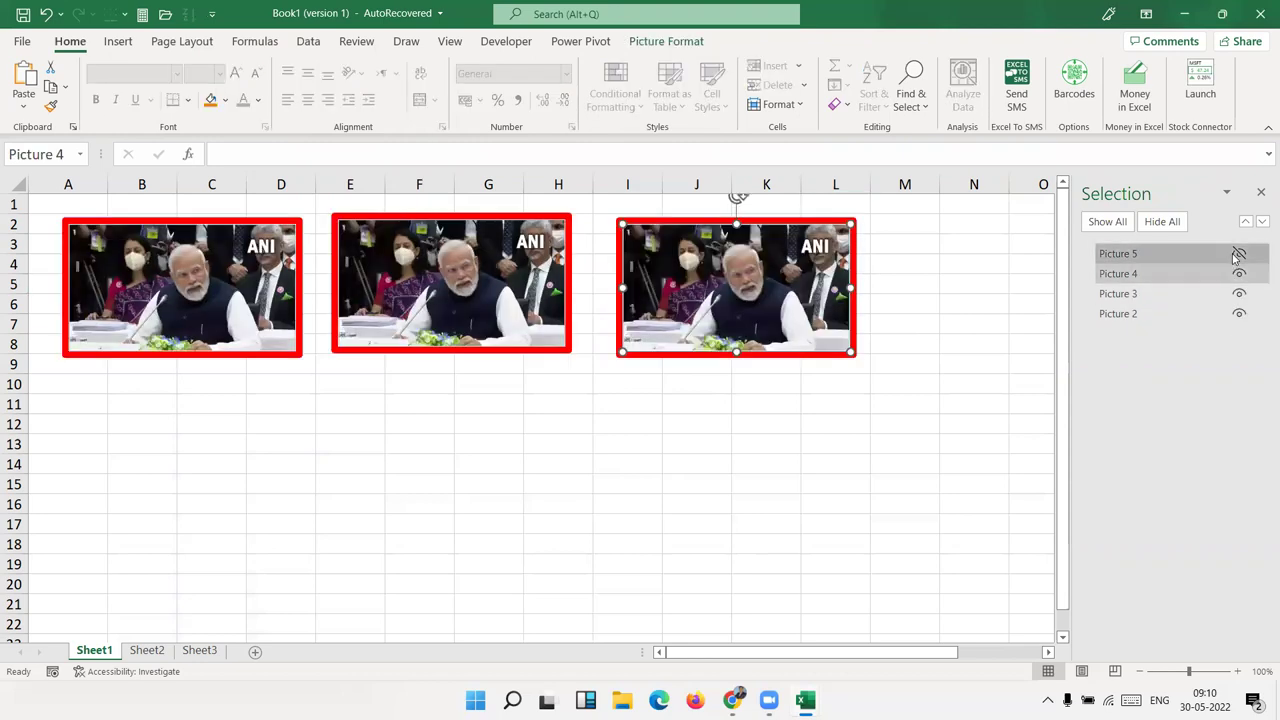
click(1234, 257)
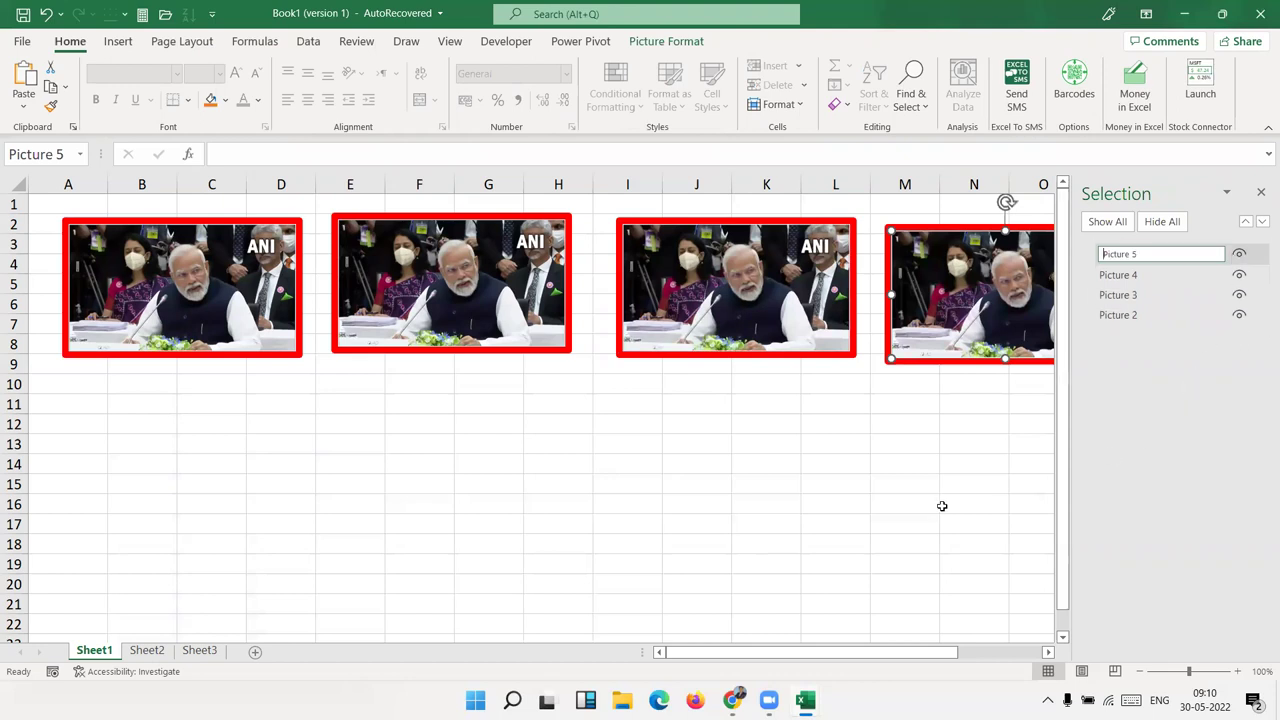
click(1259, 193)
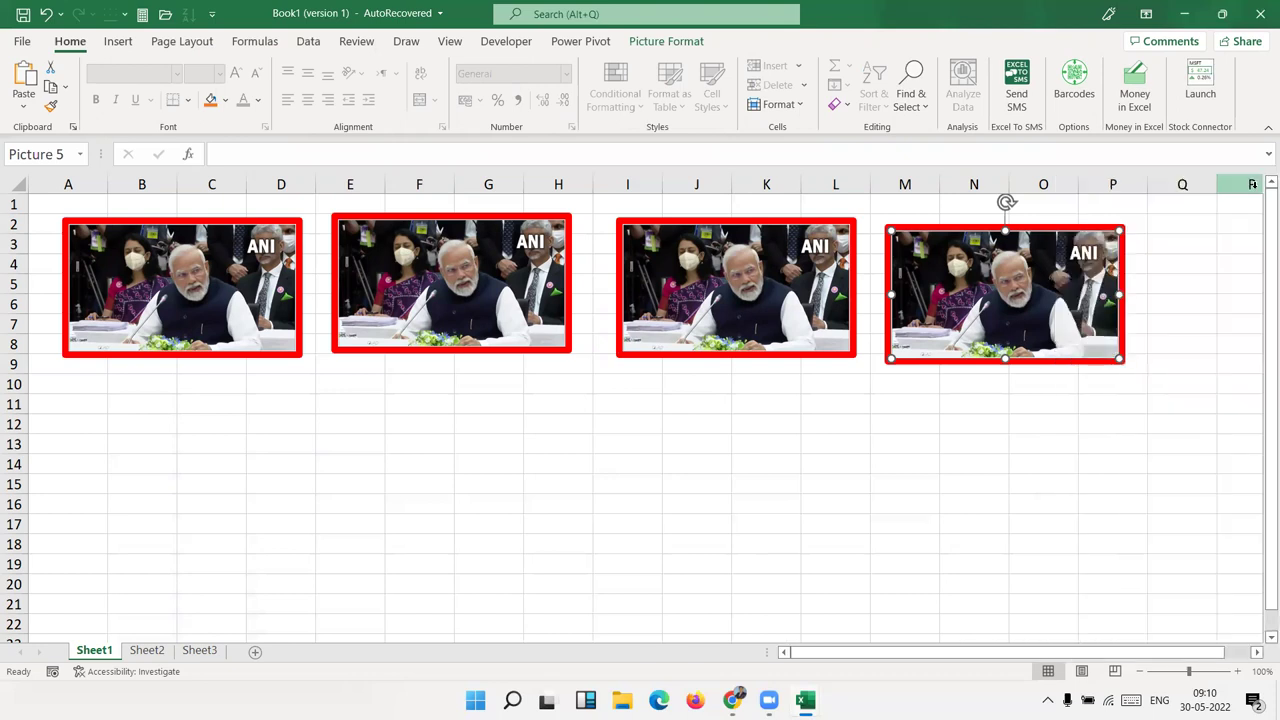
click(951, 468)
click(921, 361)
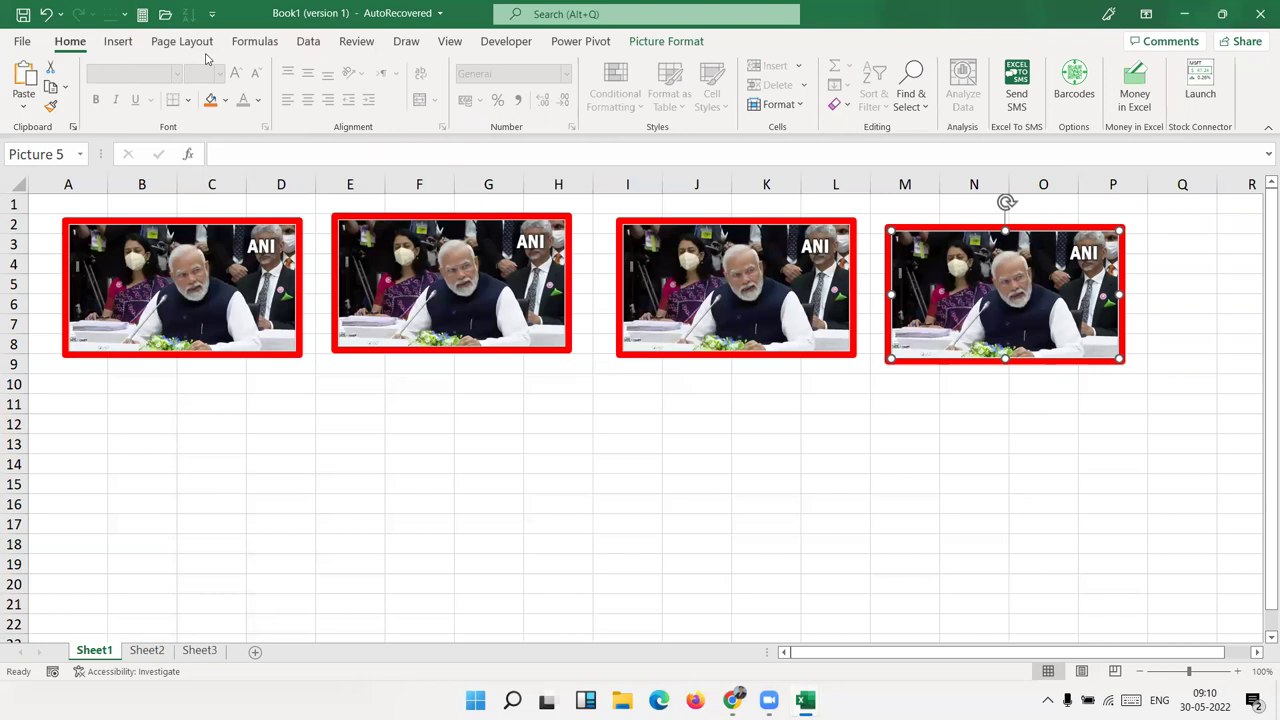
click(643, 48)
click(703, 499)
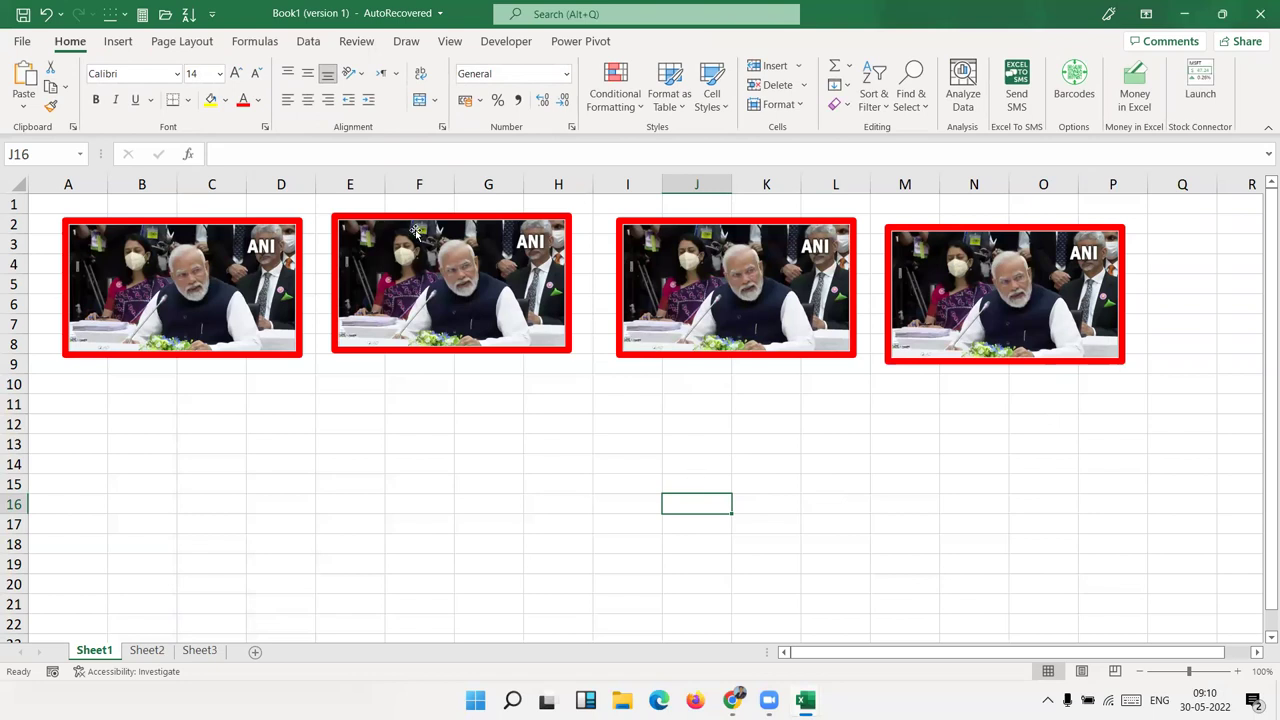
Step: Select and delete each of the four red-bordered photos until Sheet1 is empty
click(403, 237)
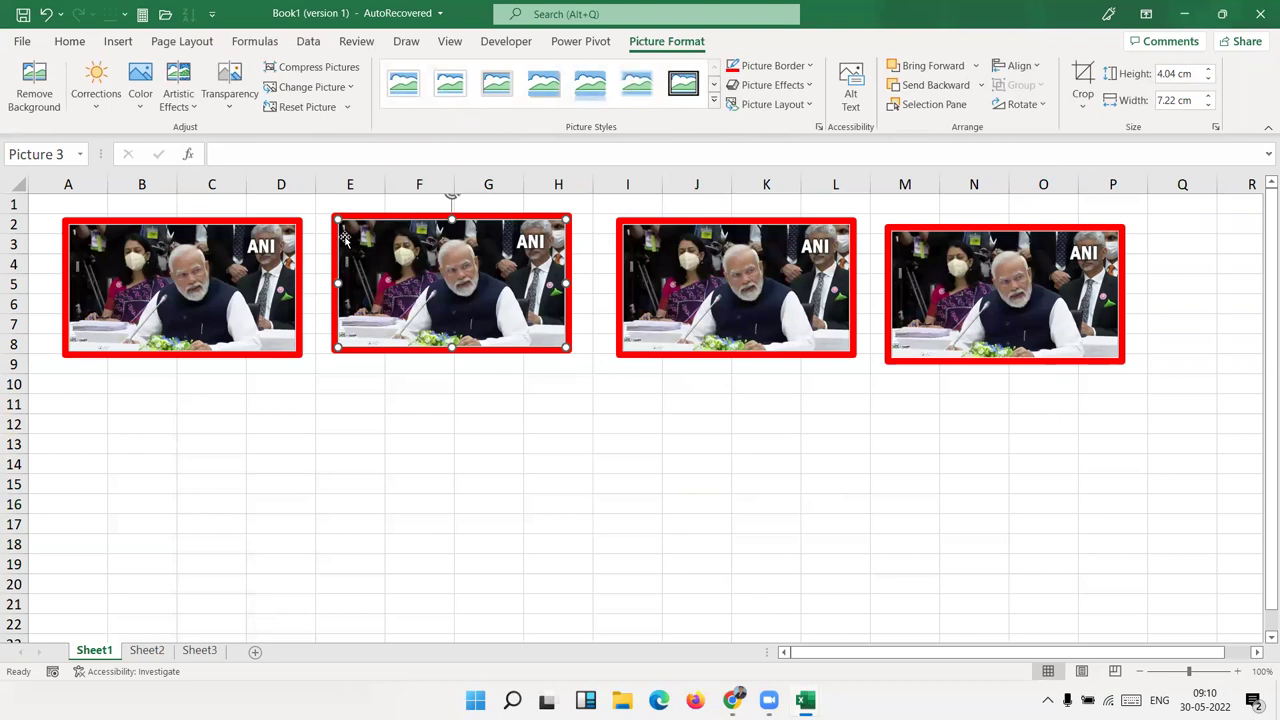
mouse_move(62, 200)
mouse_down()
mouse_move(901, 288)
mouse_move(929, 327)
mouse_up()
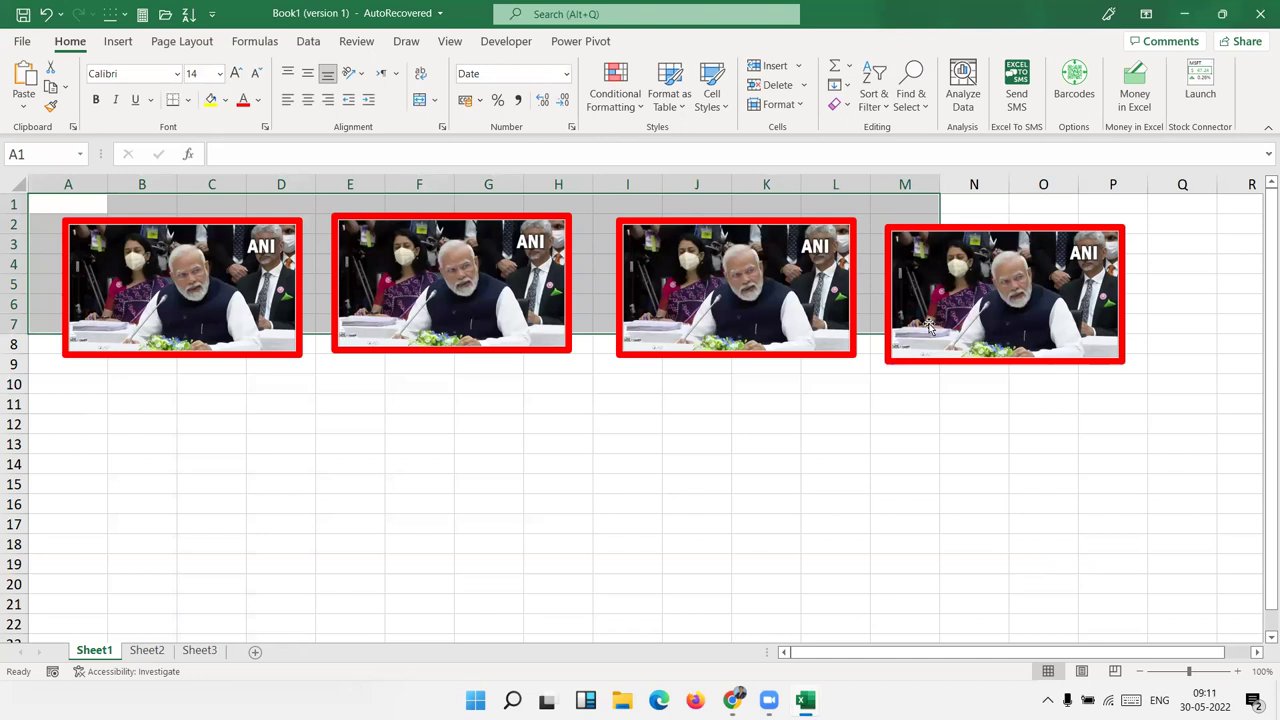
click(199, 321)
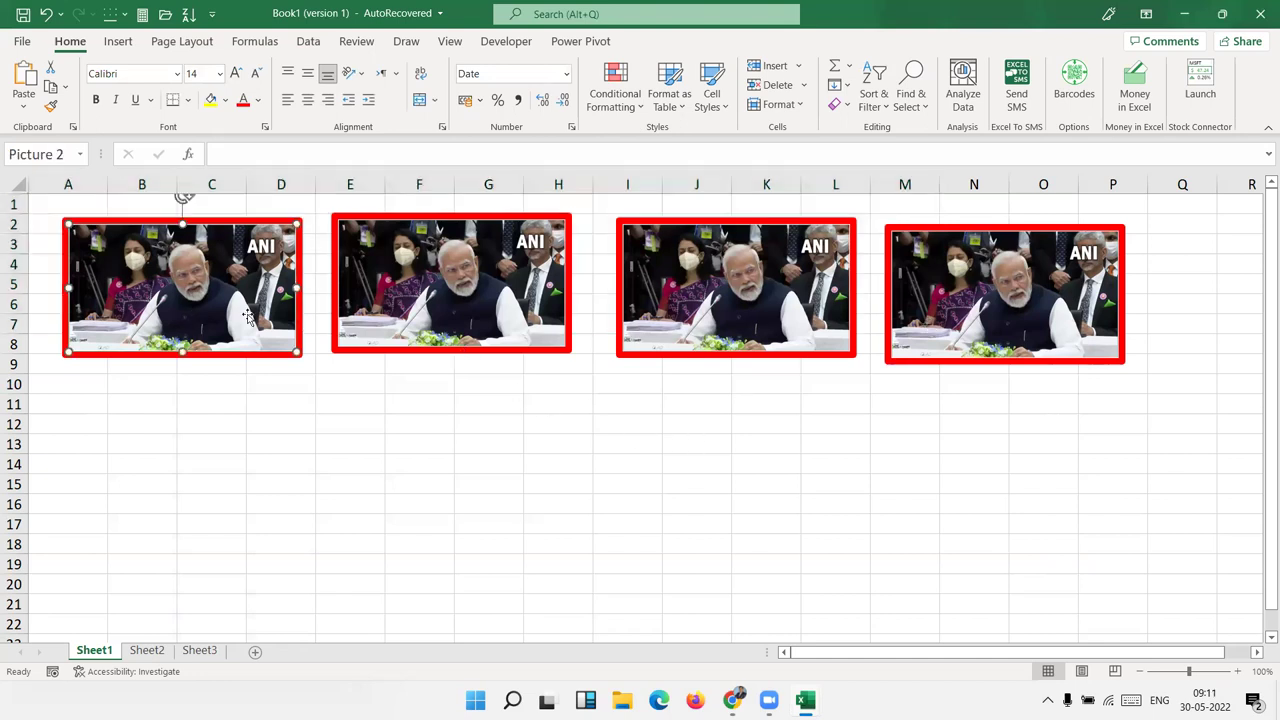
key(Delete)
click(482, 295)
key(Delete)
click(850, 305)
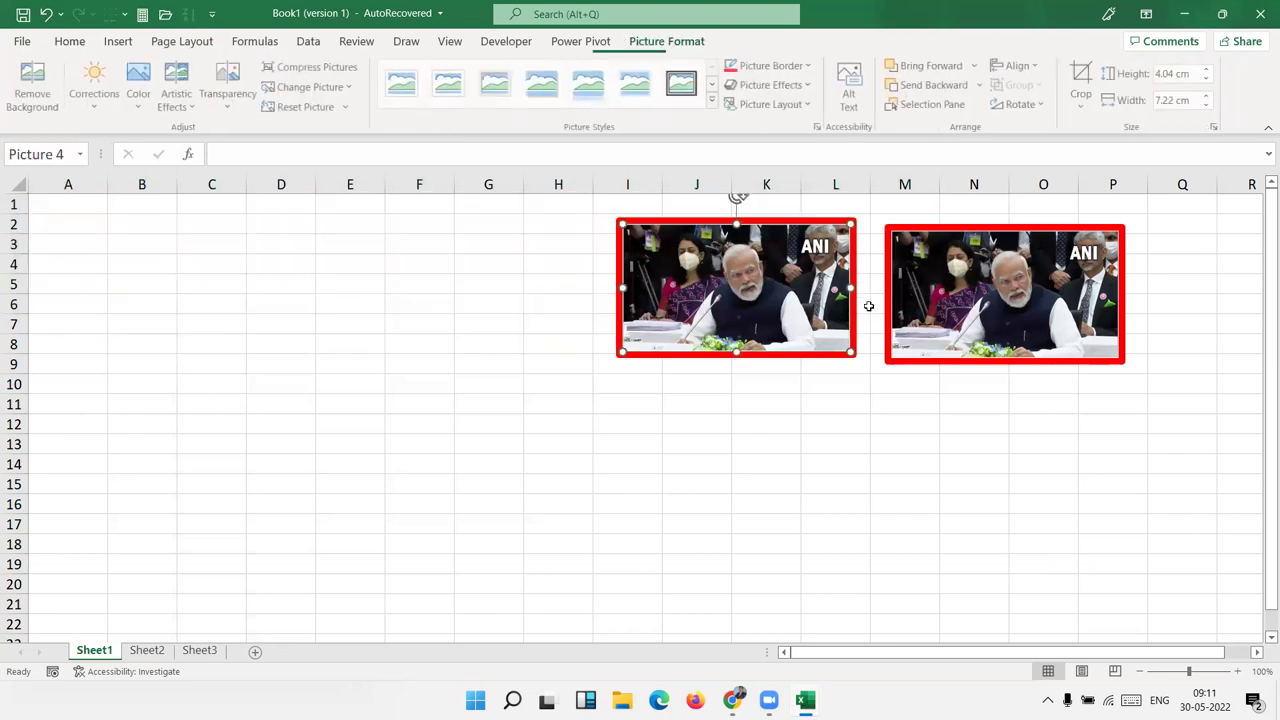
key(Delete)
click(902, 308)
key(Delete)
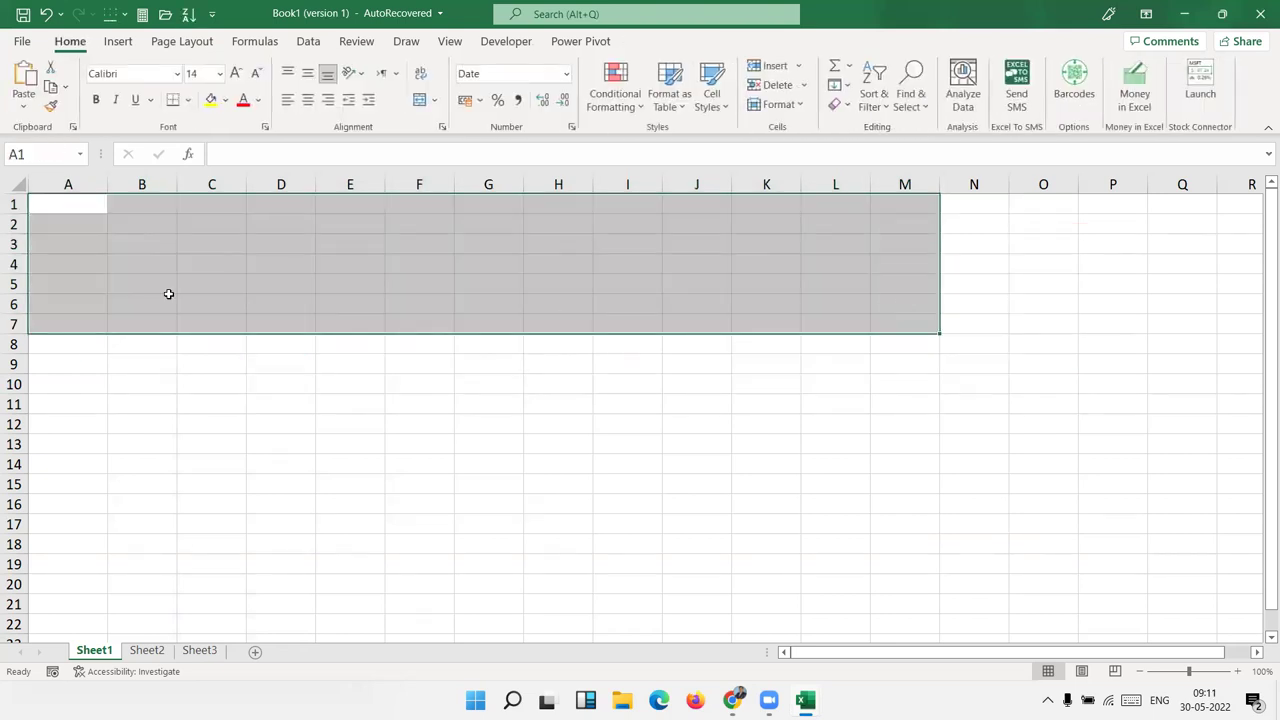
click(169, 294)
Step: Merge cells A1:M4 and enter the title 'IPT Excel School'
mouse_move(57, 206)
mouse_down()
mouse_move(627, 234)
mouse_move(863, 269)
mouse_up()
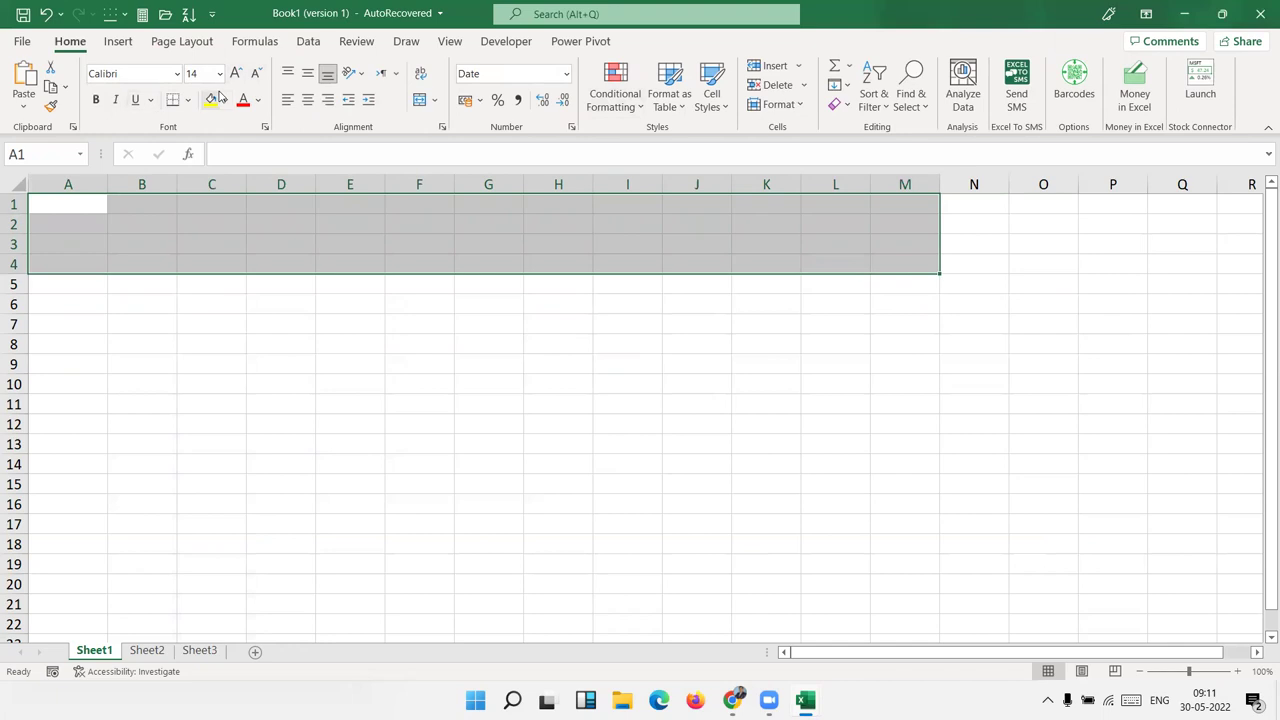
click(419, 100)
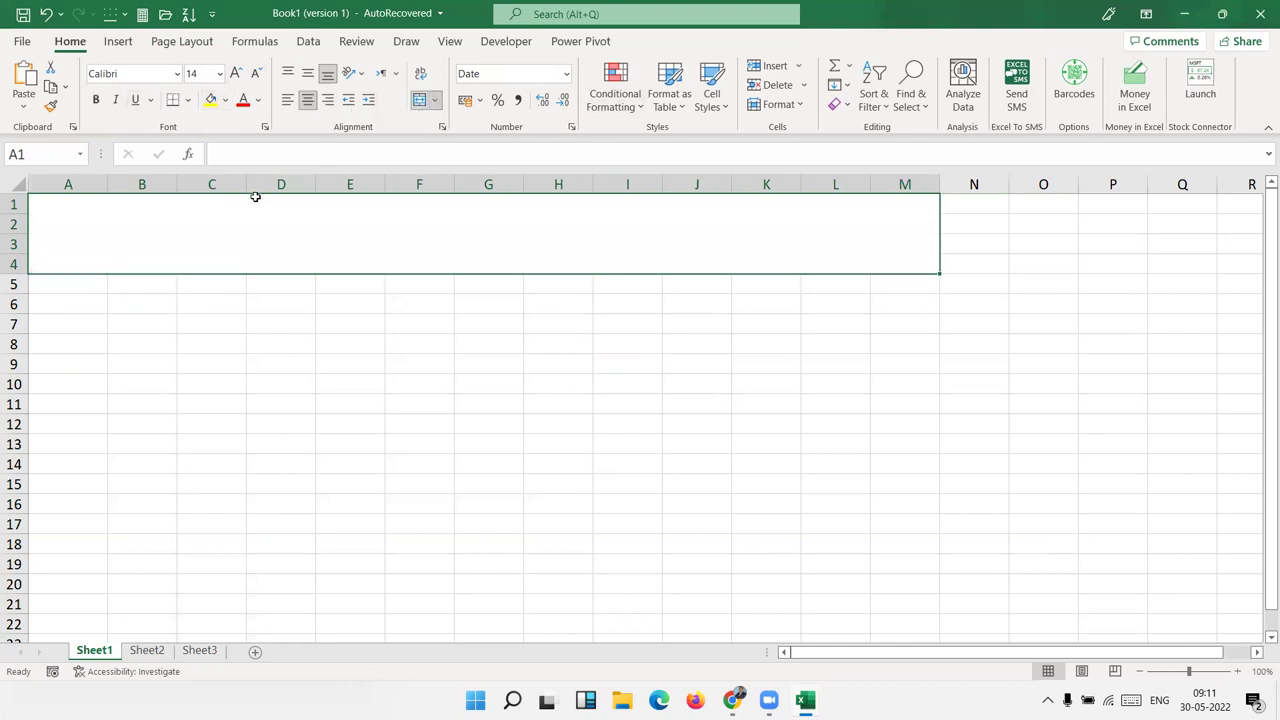
text(IPT Excel)
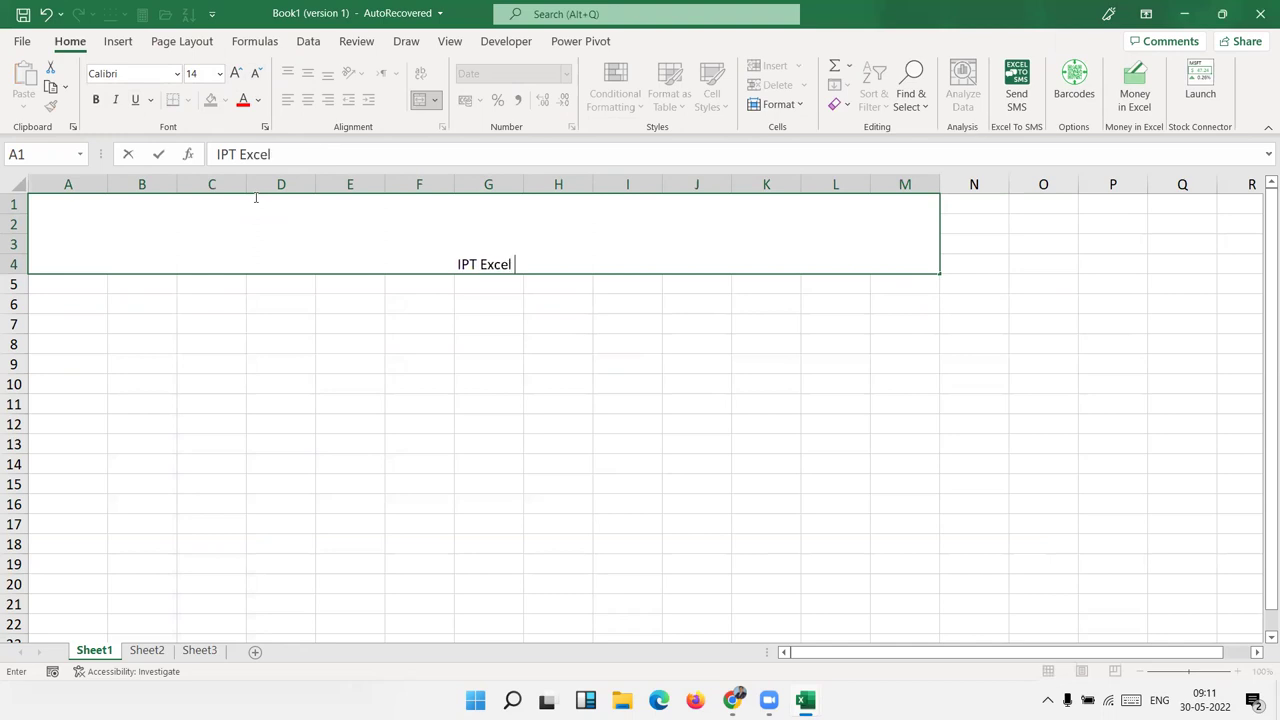
text( School)
key(ctrl+Return)
key(Return)
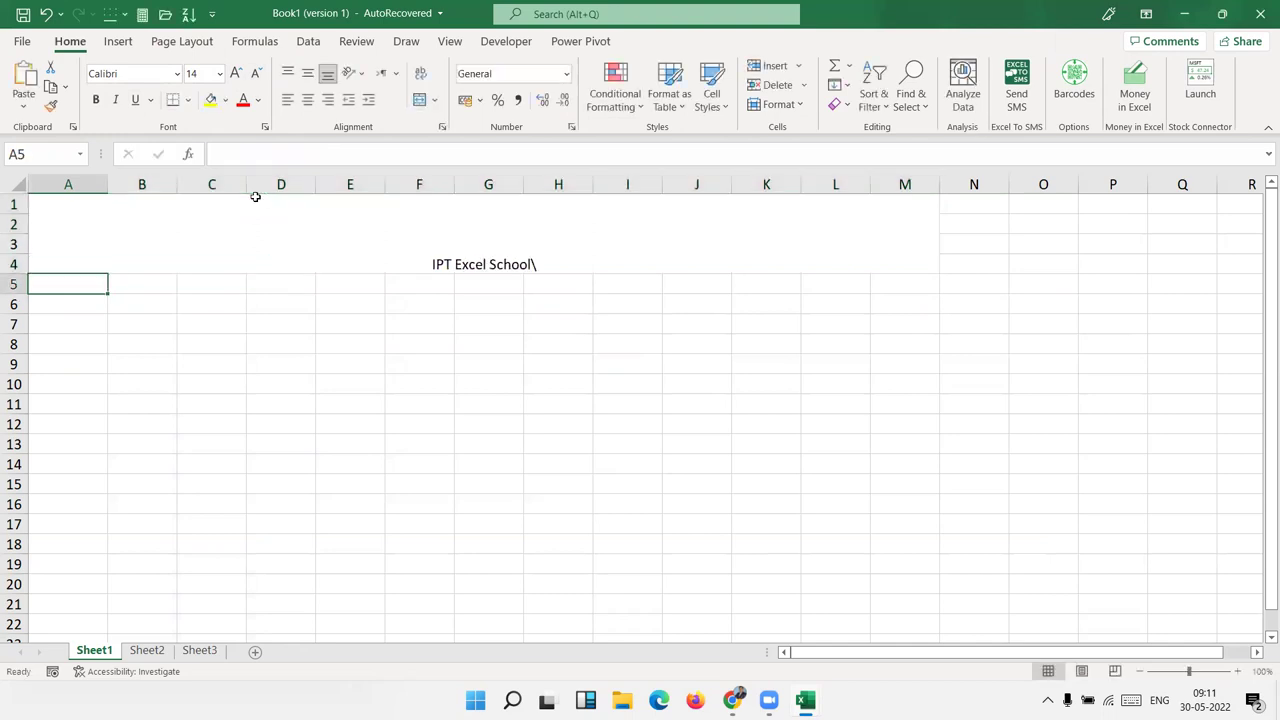
key(Right)
Step: Enlarge the title to 48 pt and left-align it
click(255, 197)
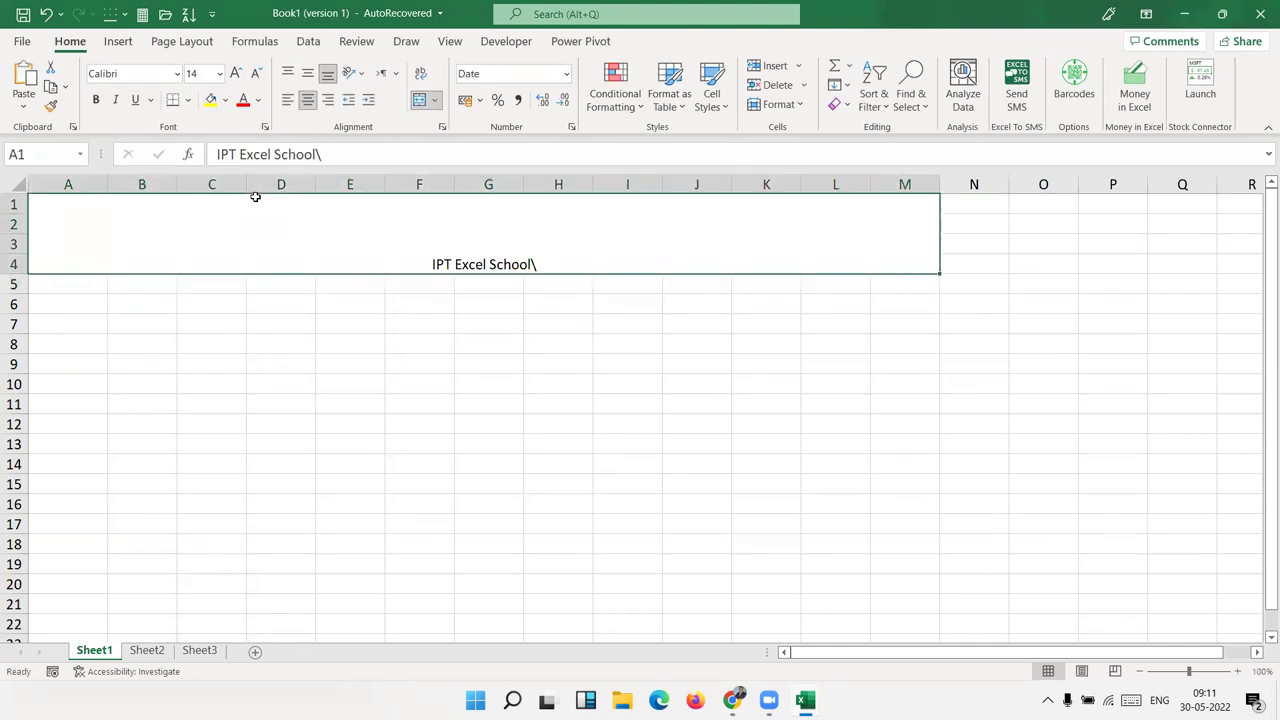
click(237, 73)
click(237, 73)
click(237, 73)
click(237, 73)
click(237, 73)
click(237, 73)
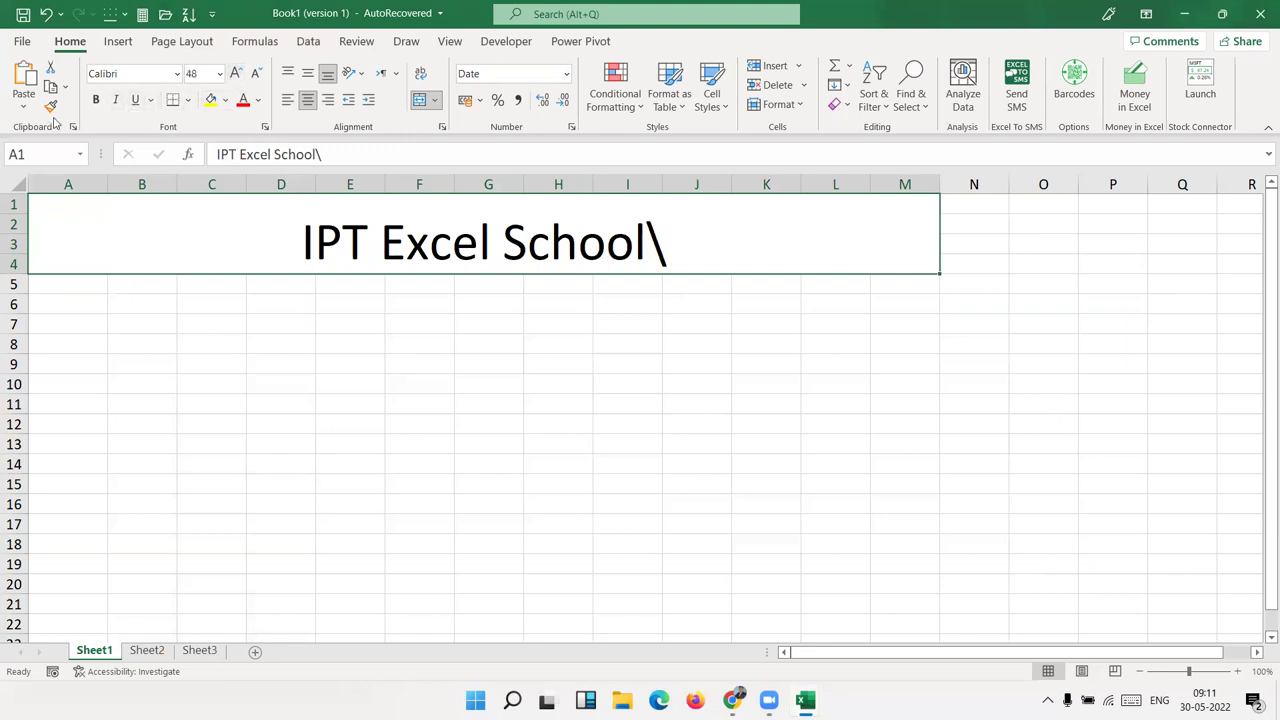
click(287, 100)
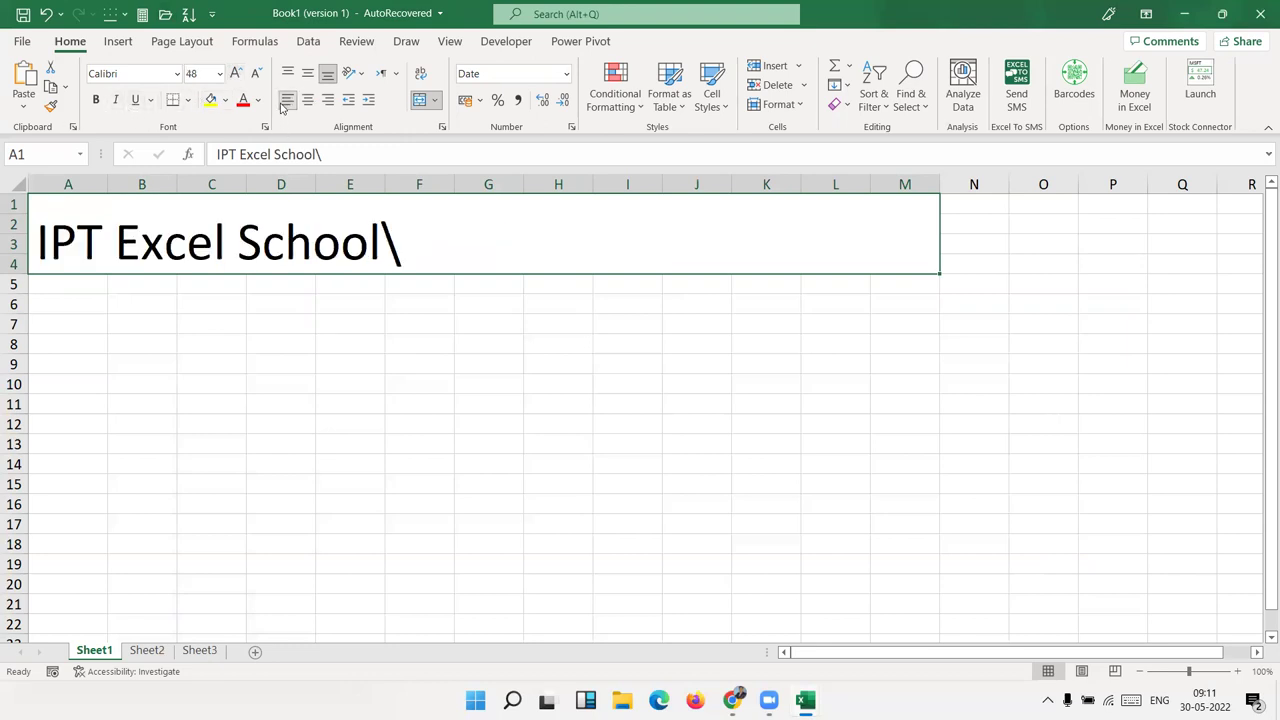
Step: Remove the stray trailing backslash from the title text
click(330, 363)
double_click(418, 220)
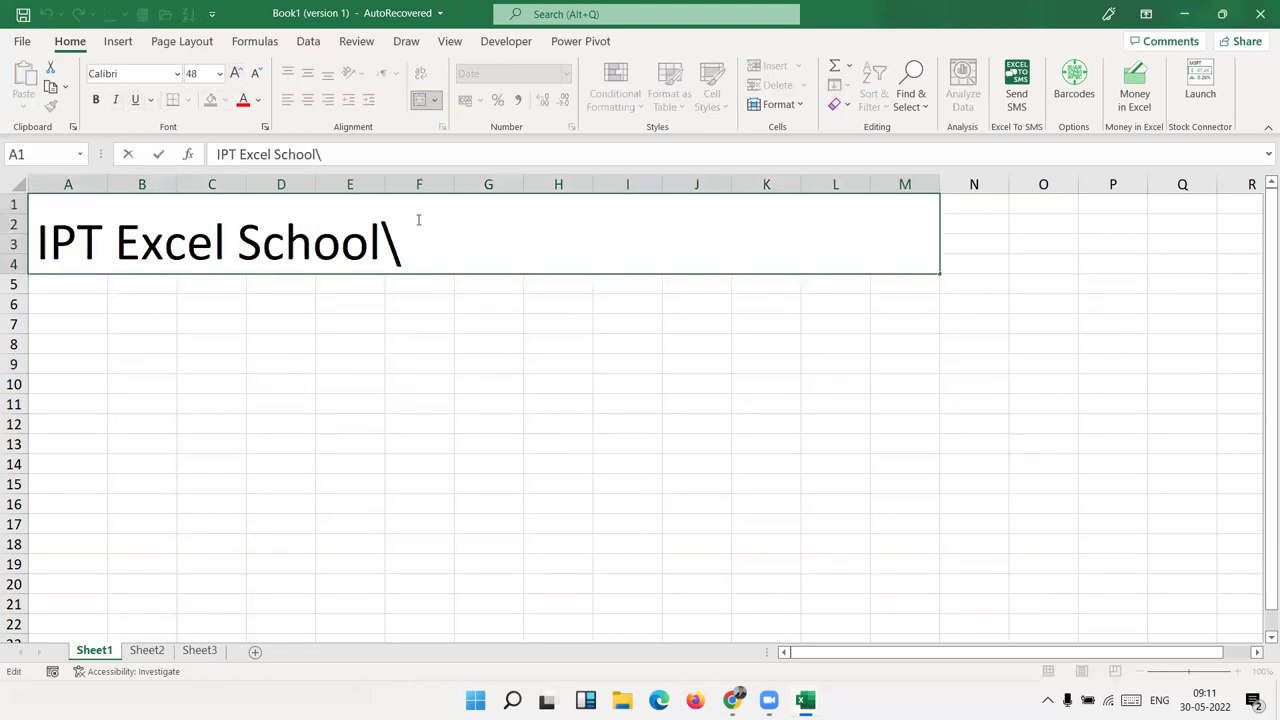
key(BackSpace)
key(Return)
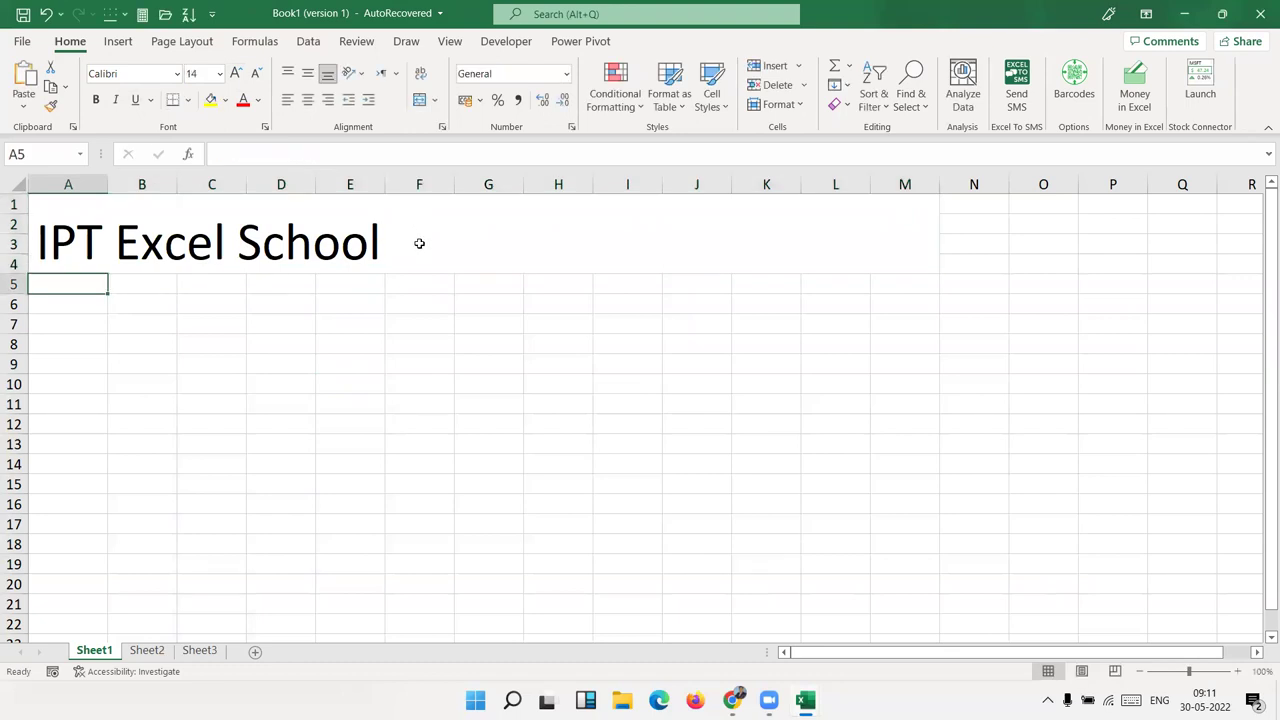
click(423, 245)
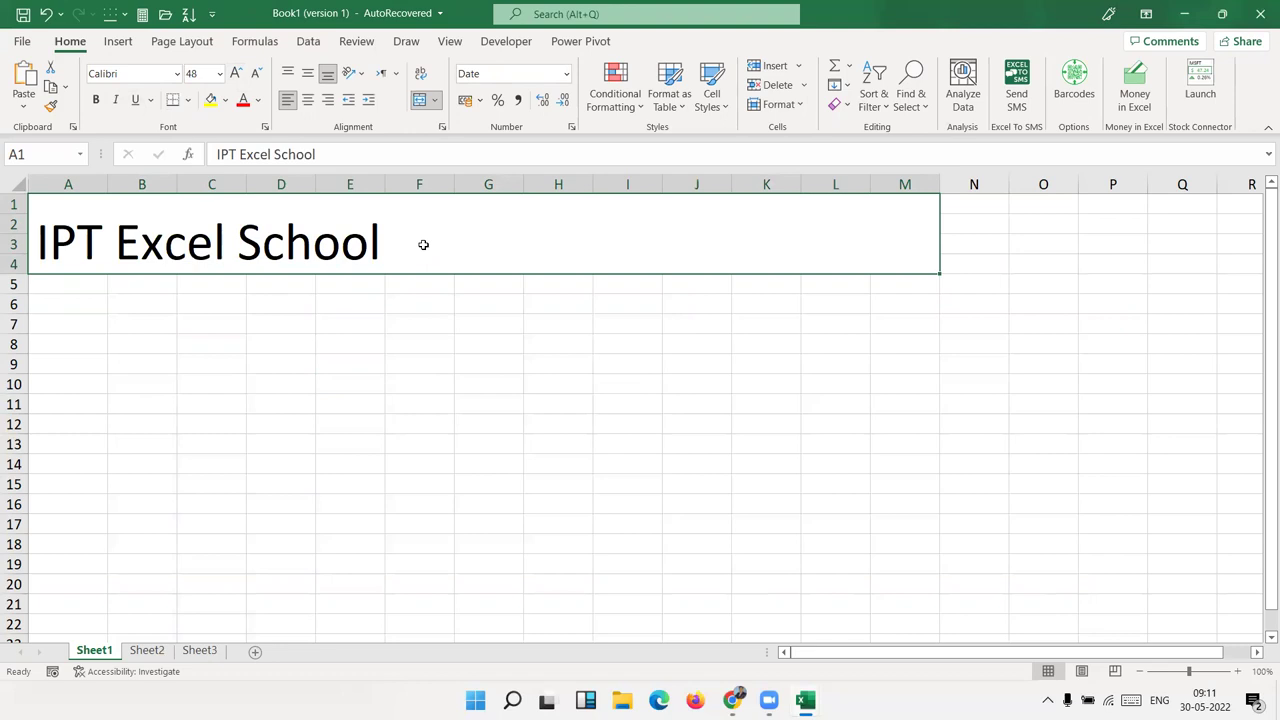
click(348, 320)
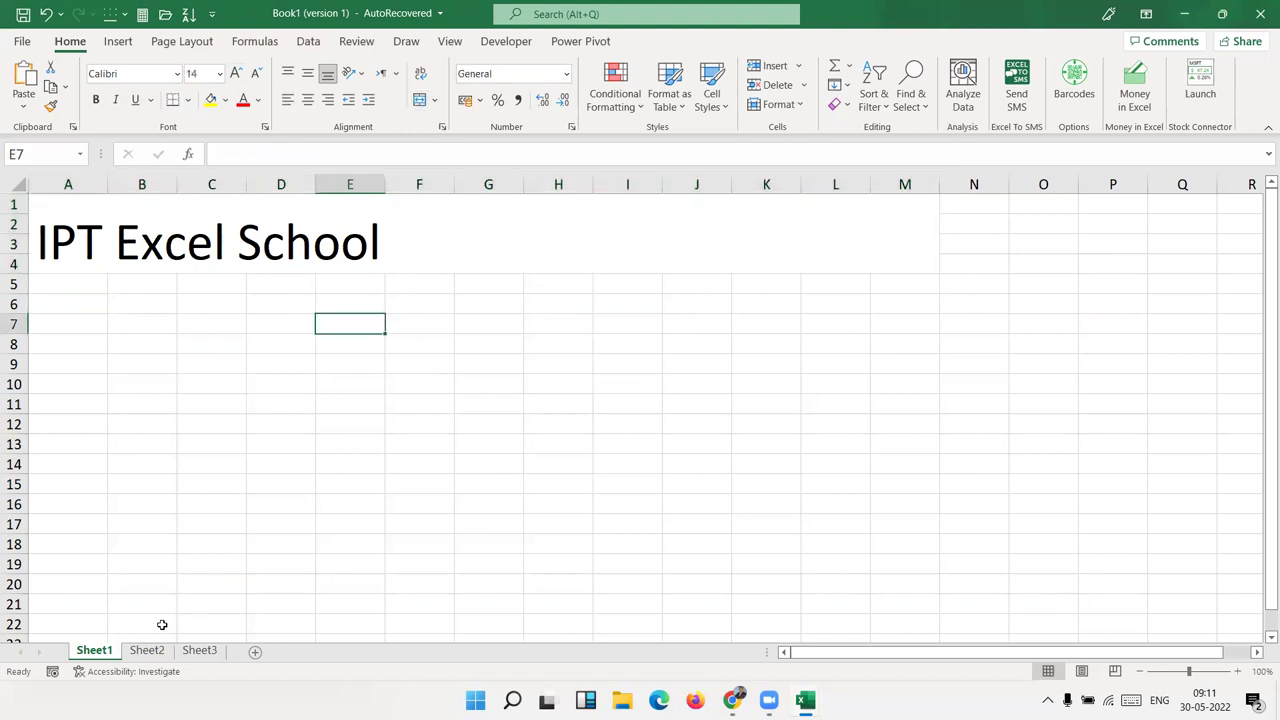
Step: On Sheet2, fill cells A1:M4 with grey
click(147, 651)
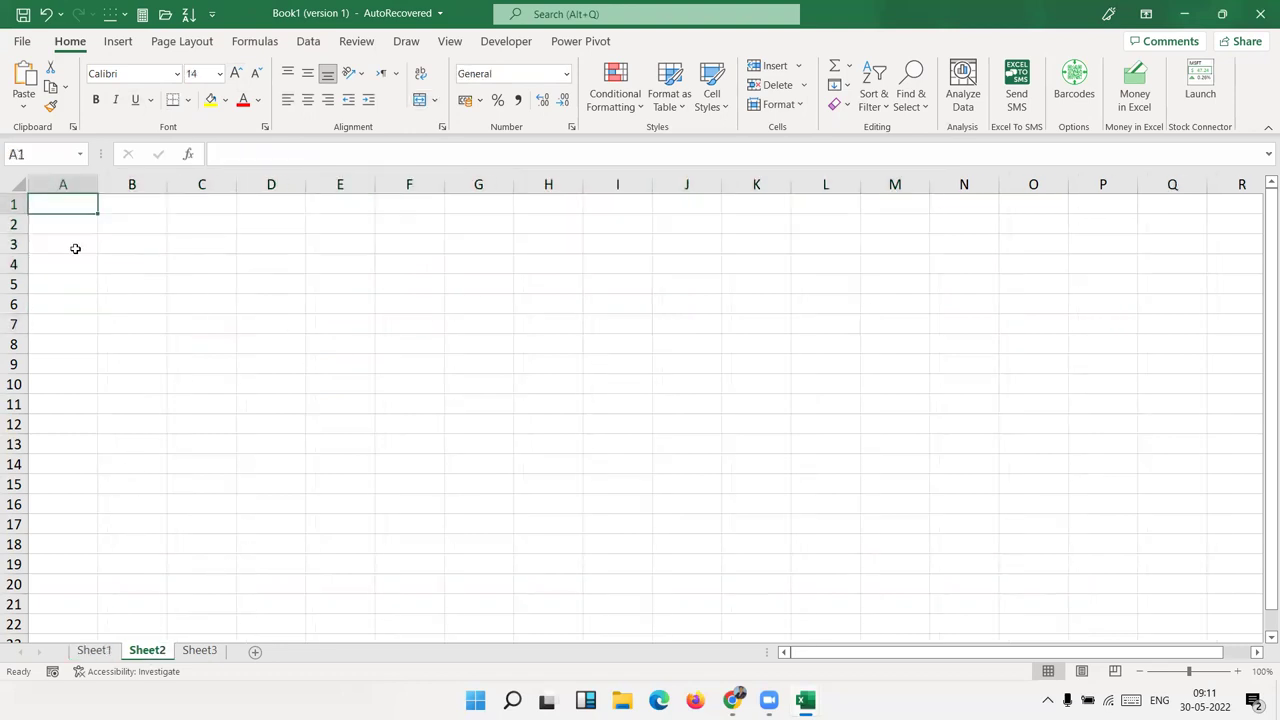
drag(55, 203, 894, 263)
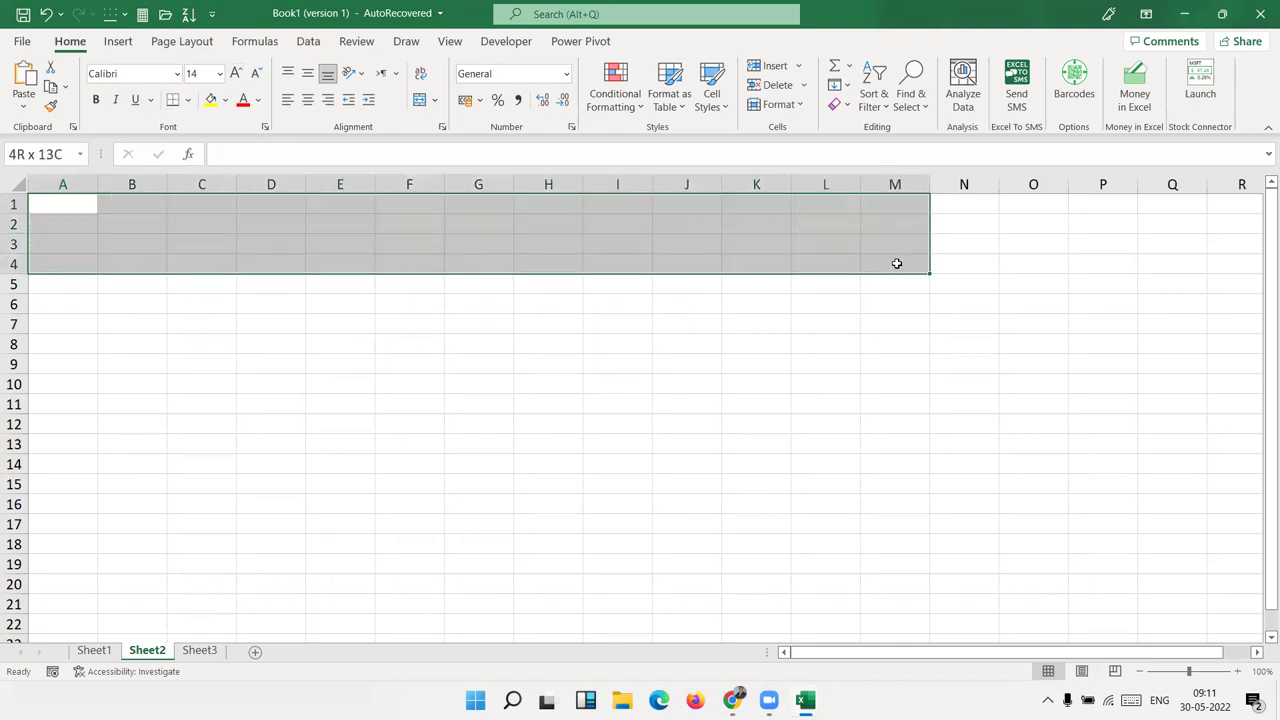
click(227, 100)
click(209, 173)
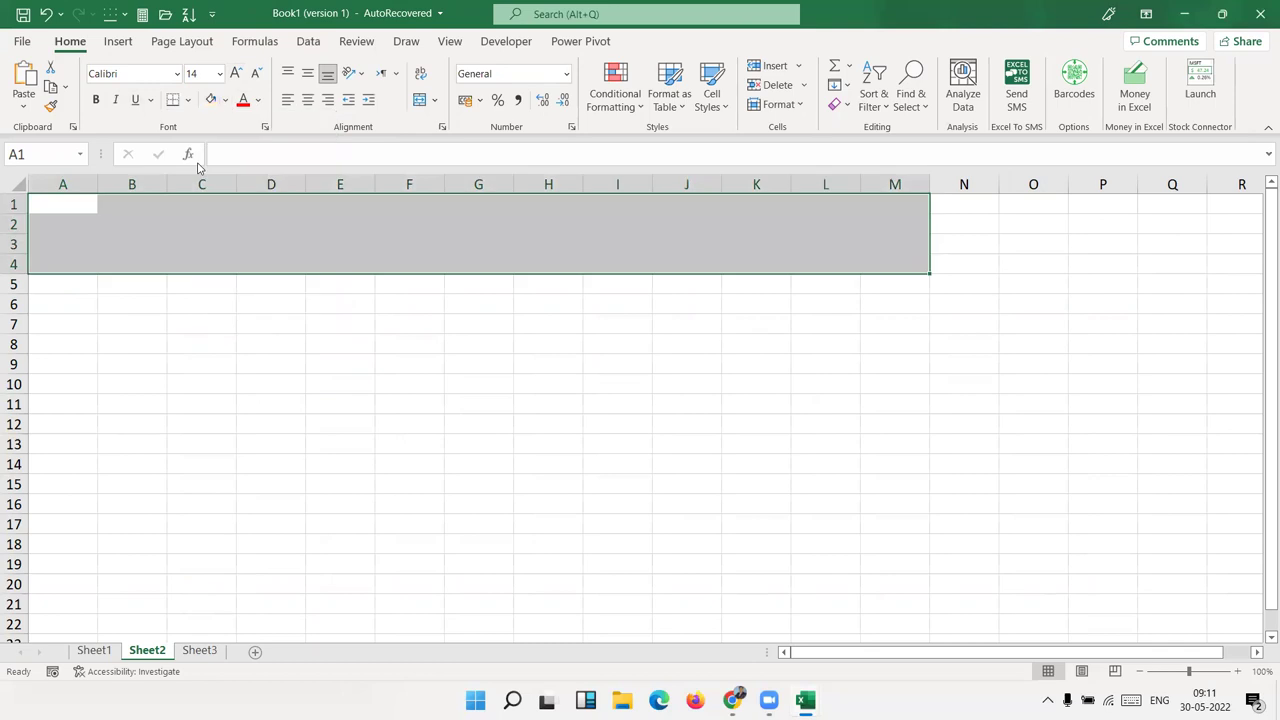
click(154, 297)
drag(60, 246, 808, 222)
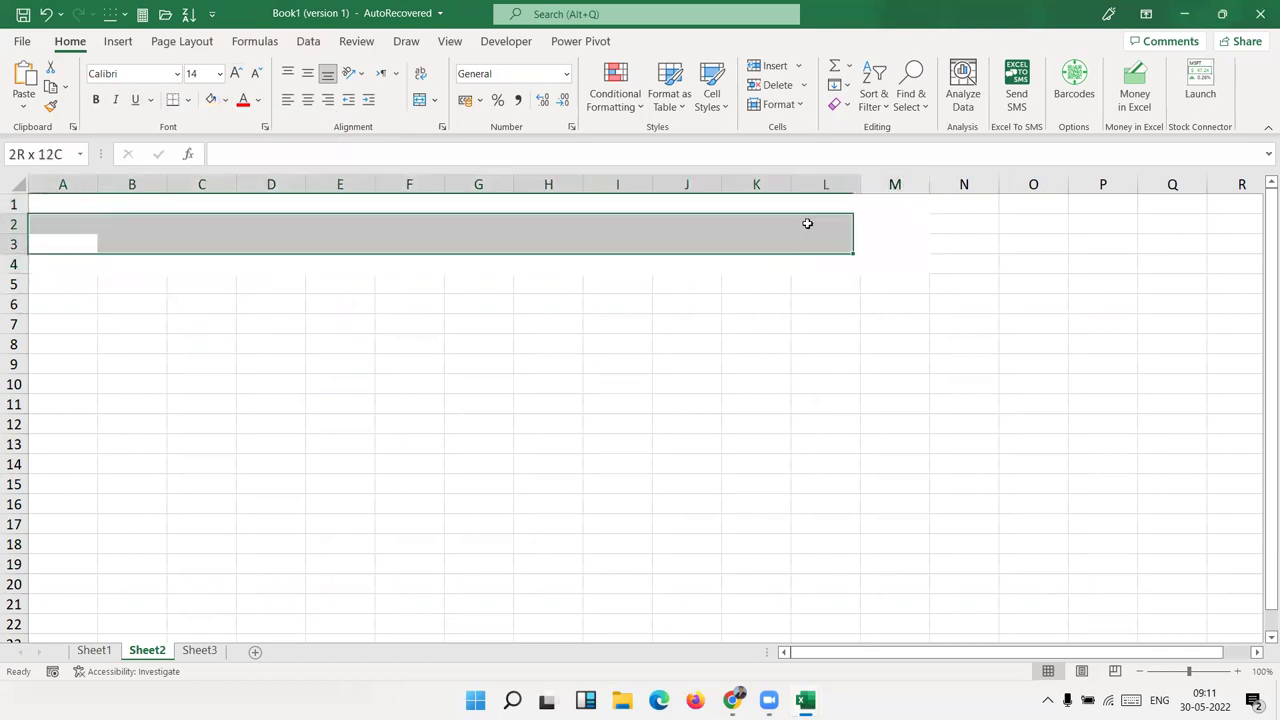
Step: Enter 'Dear' in B7, copy it, and return to Sheet1
click(150, 327)
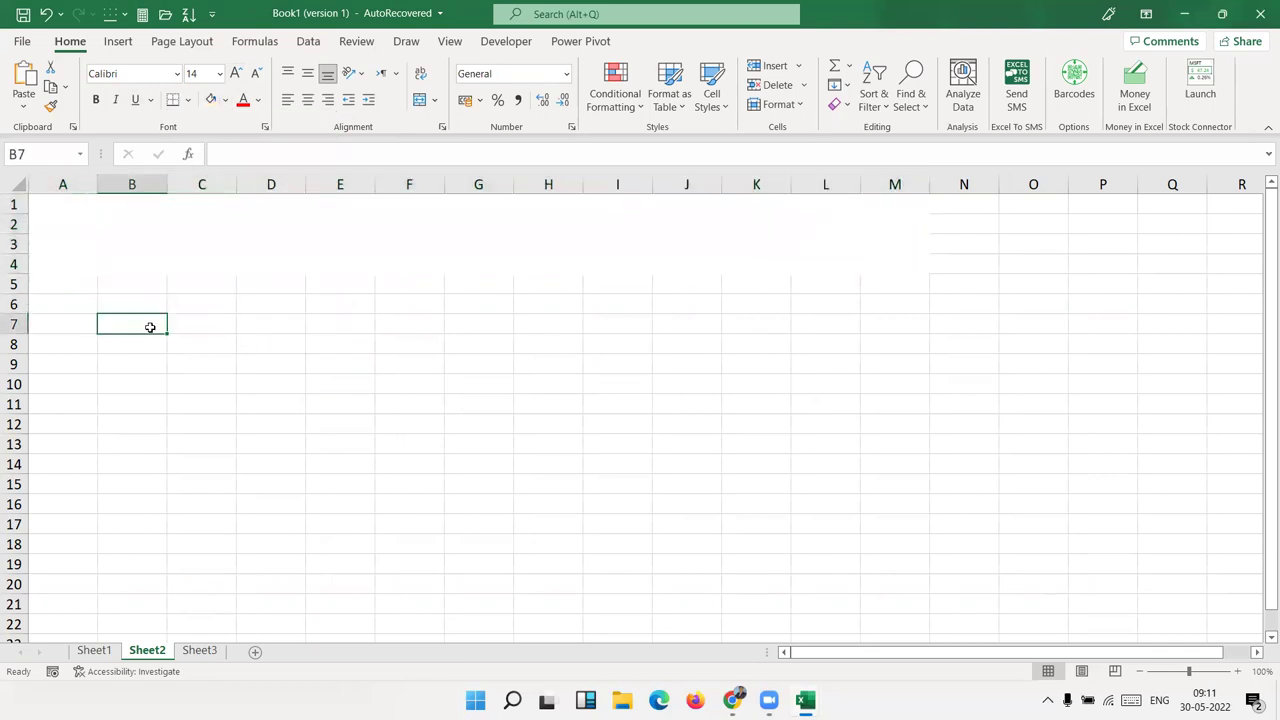
text(Dear)
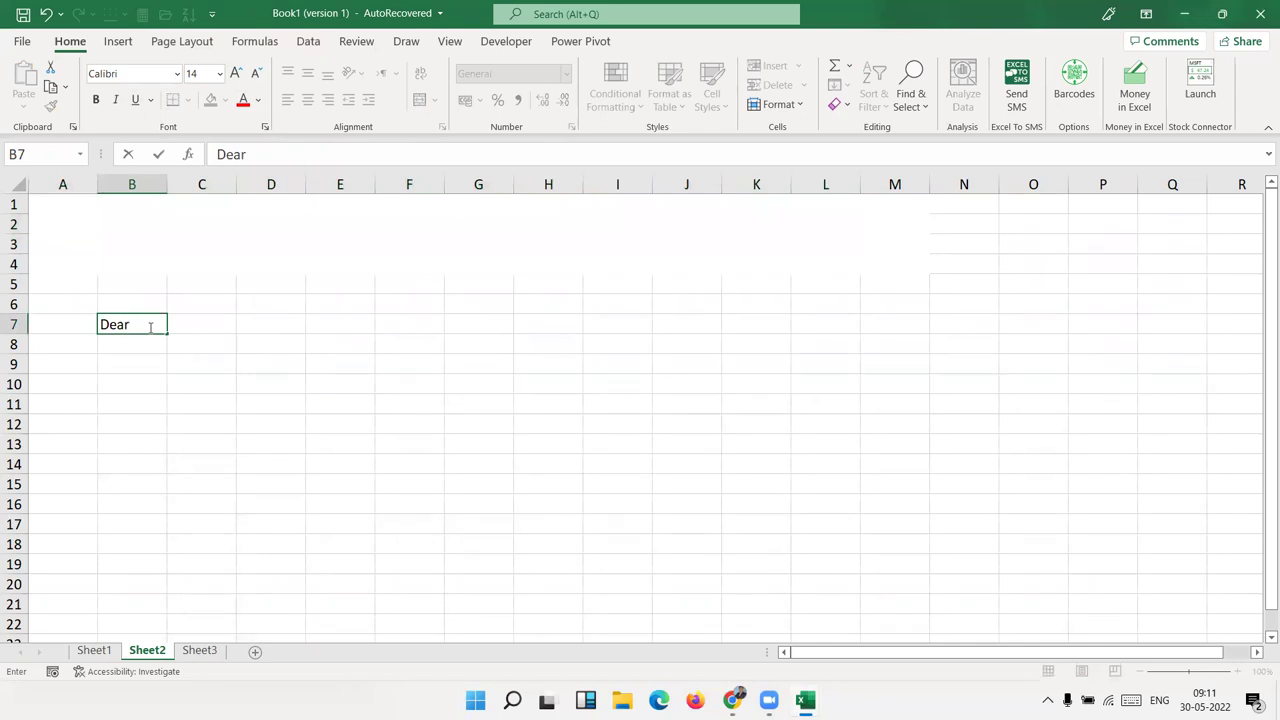
click(219, 352)
click(130, 326)
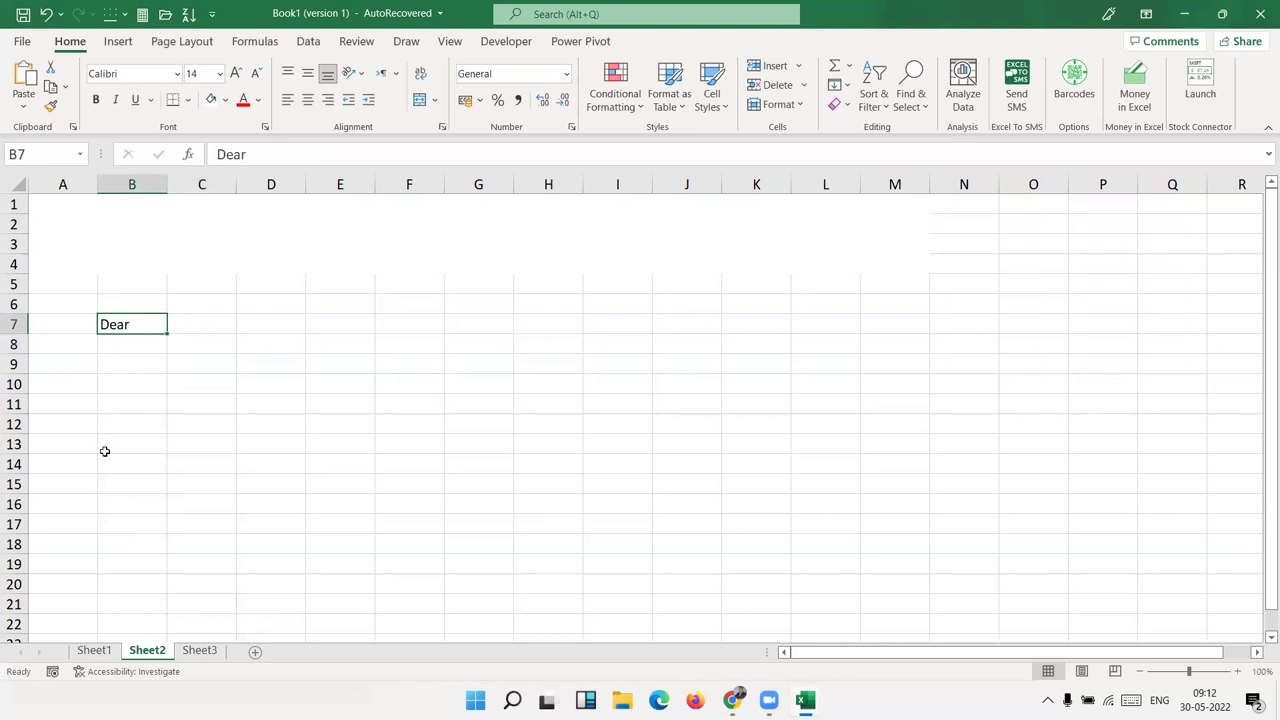
key(ctrl+c)
click(92, 651)
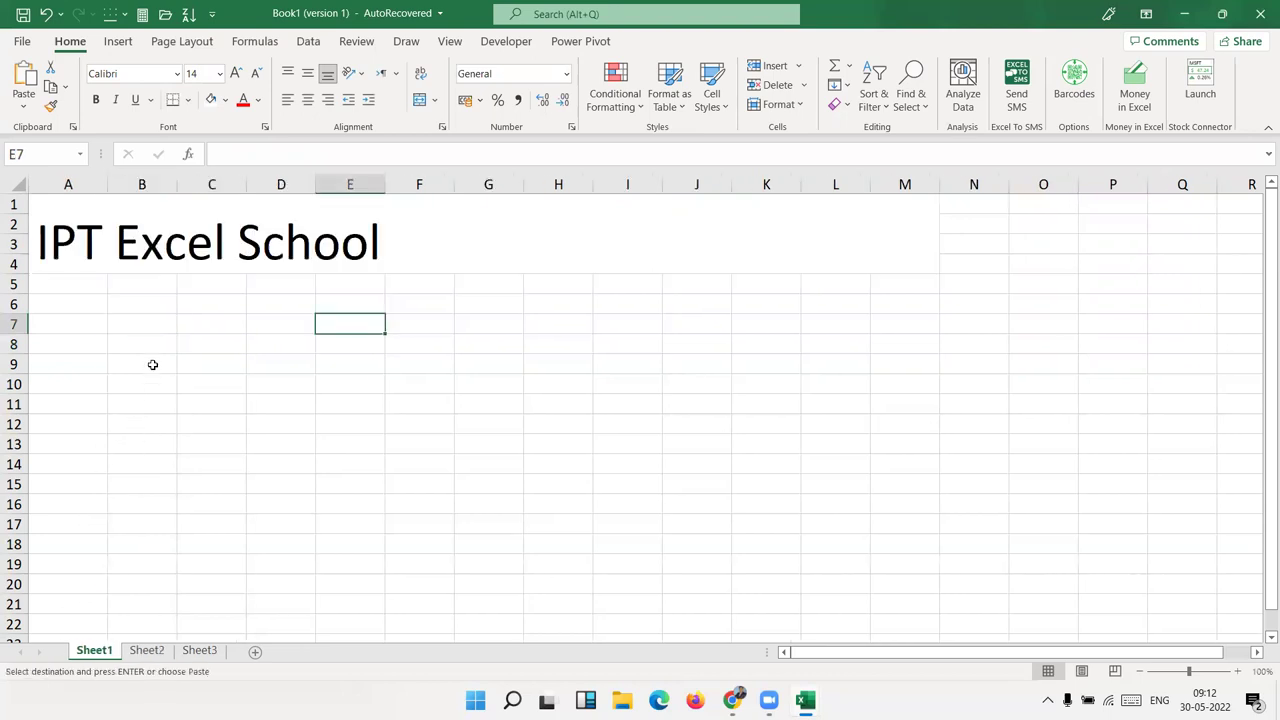
Step: Paste 'Dear' into B7 on Sheet1 and select the IPT Excel School title cell
click(151, 323)
key(ctrl+v)
click(218, 405)
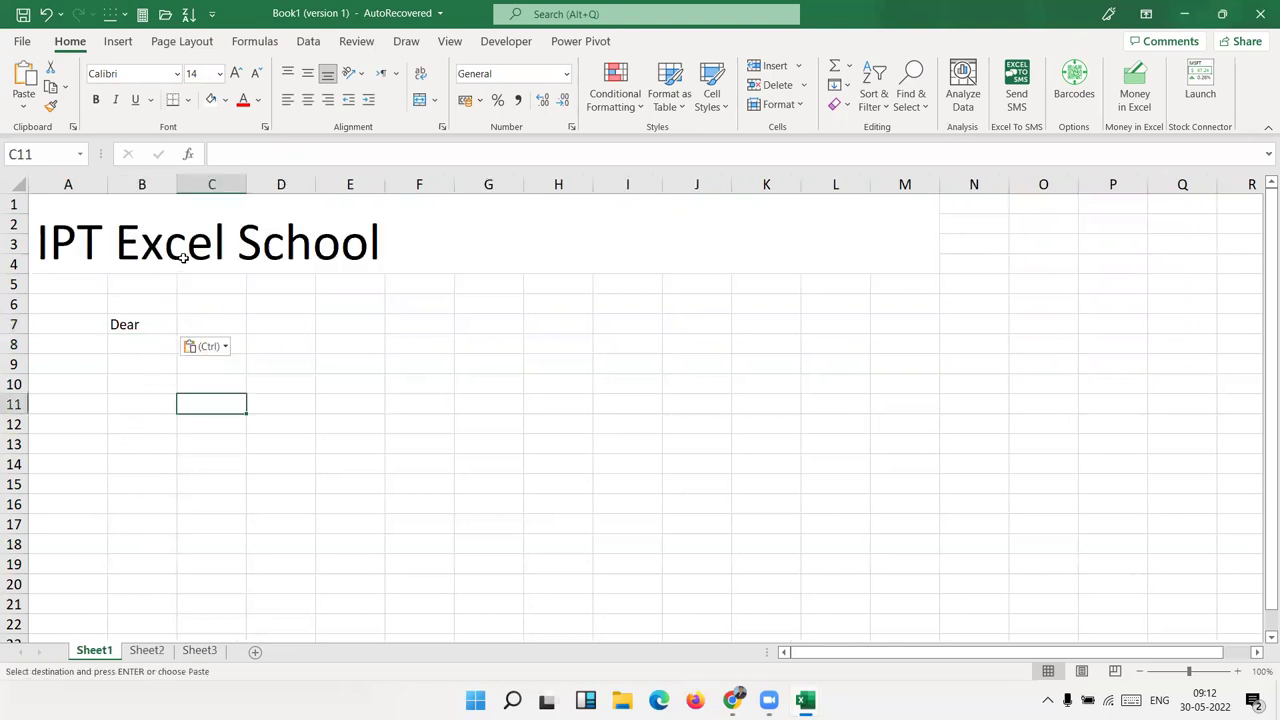
click(183, 257)
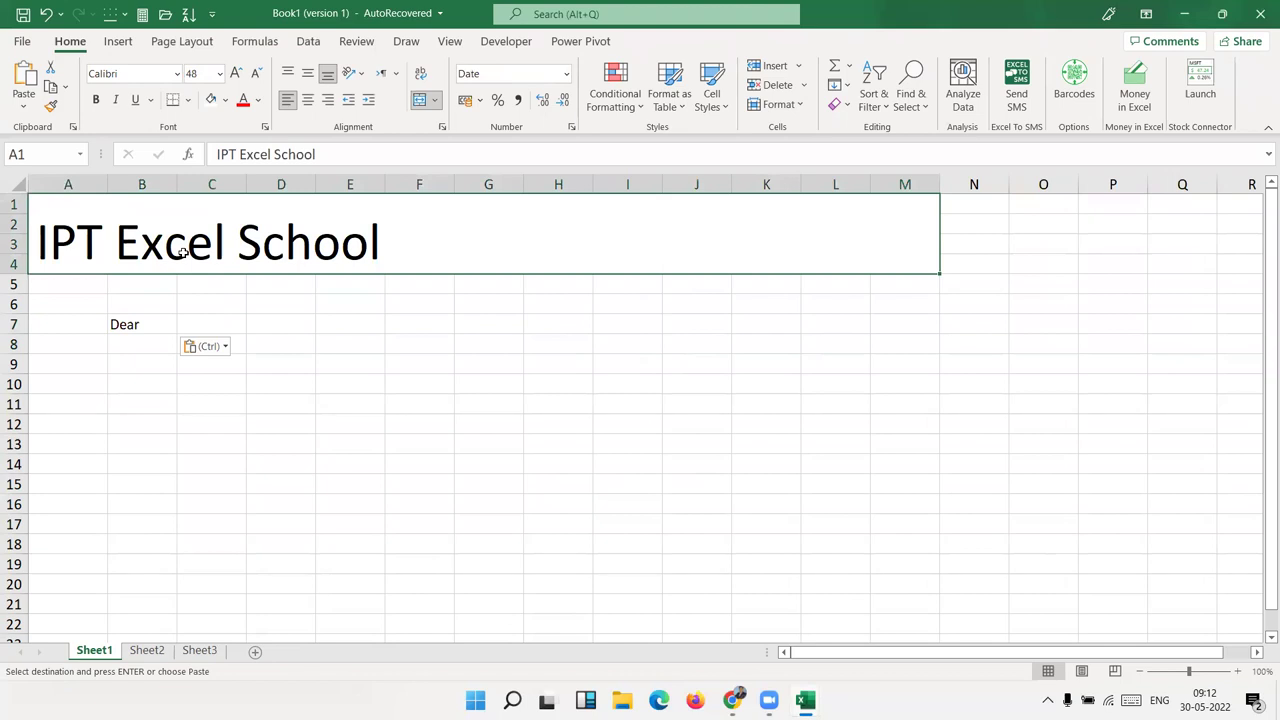
Step: Paste the copied title as a picture at A2 on Sheet2
click(147, 650)
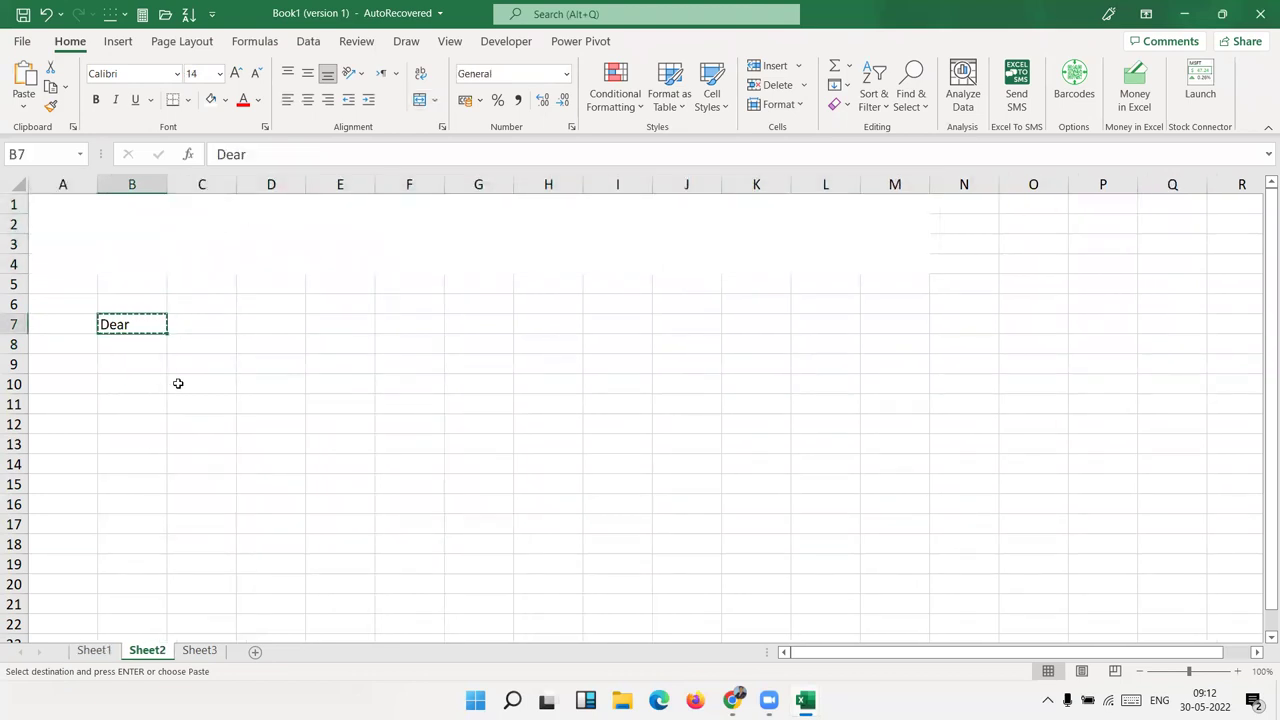
click(94, 650)
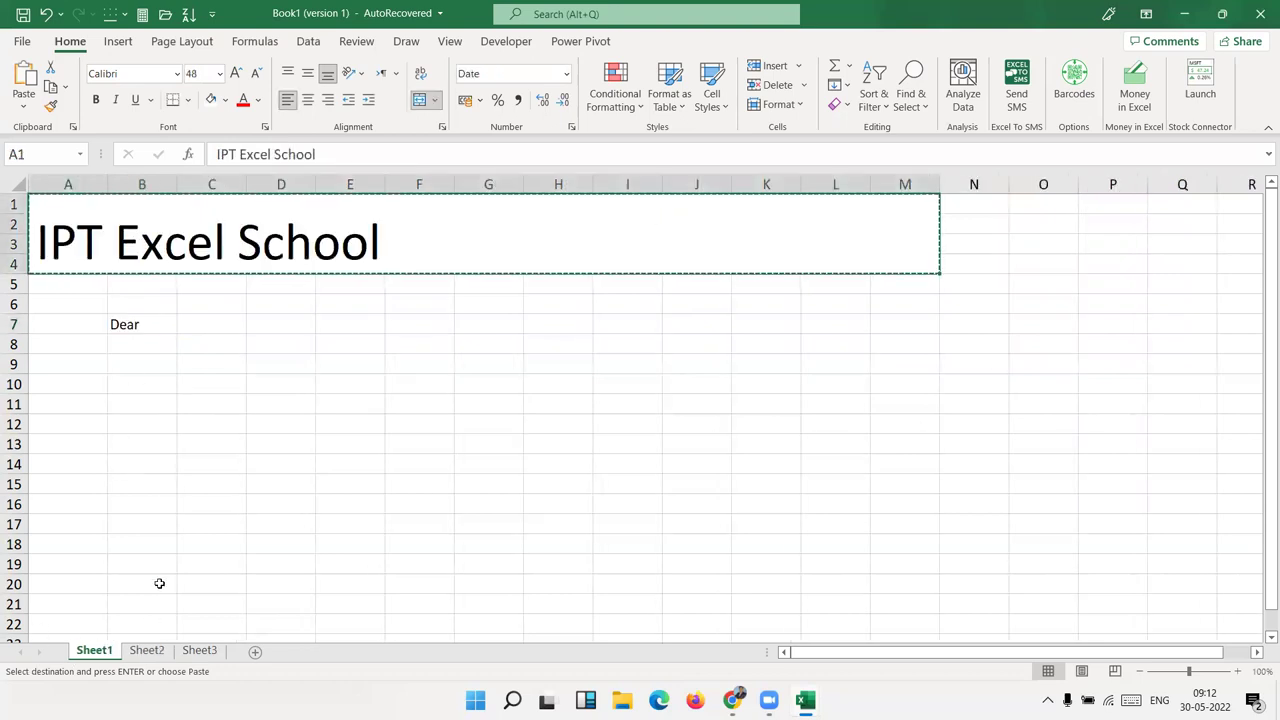
click(147, 650)
click(63, 220)
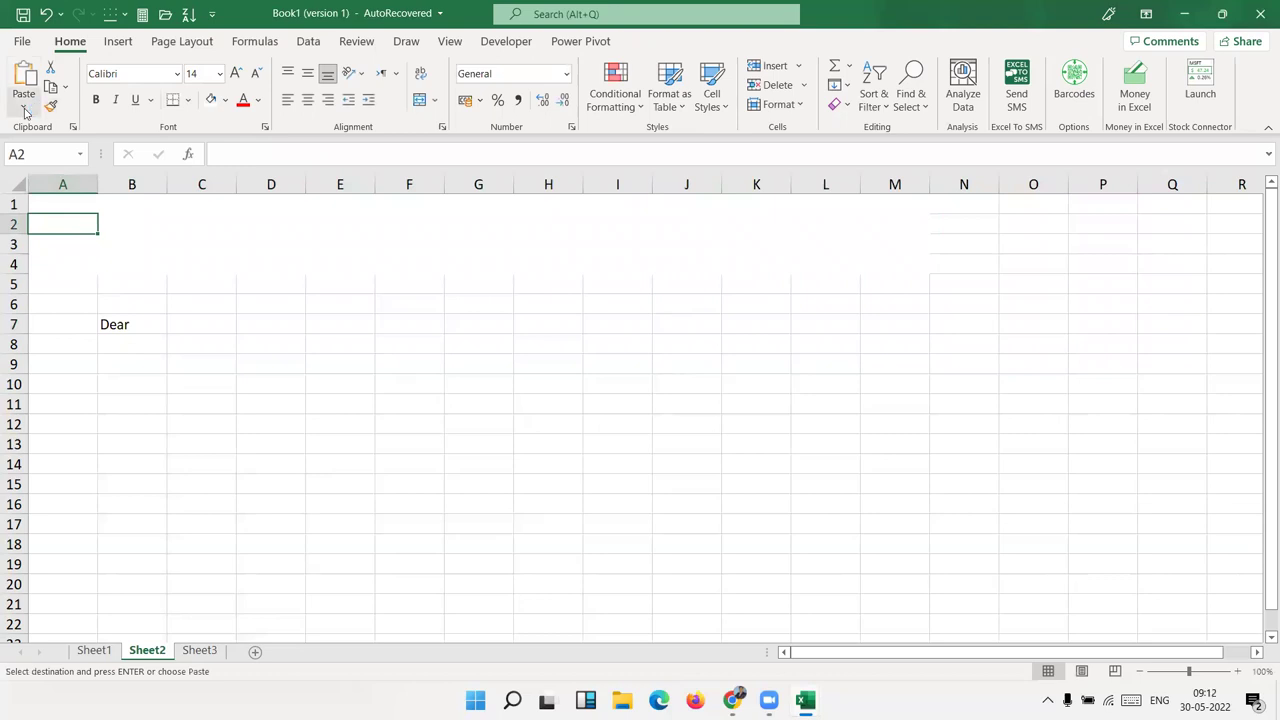
click(23, 104)
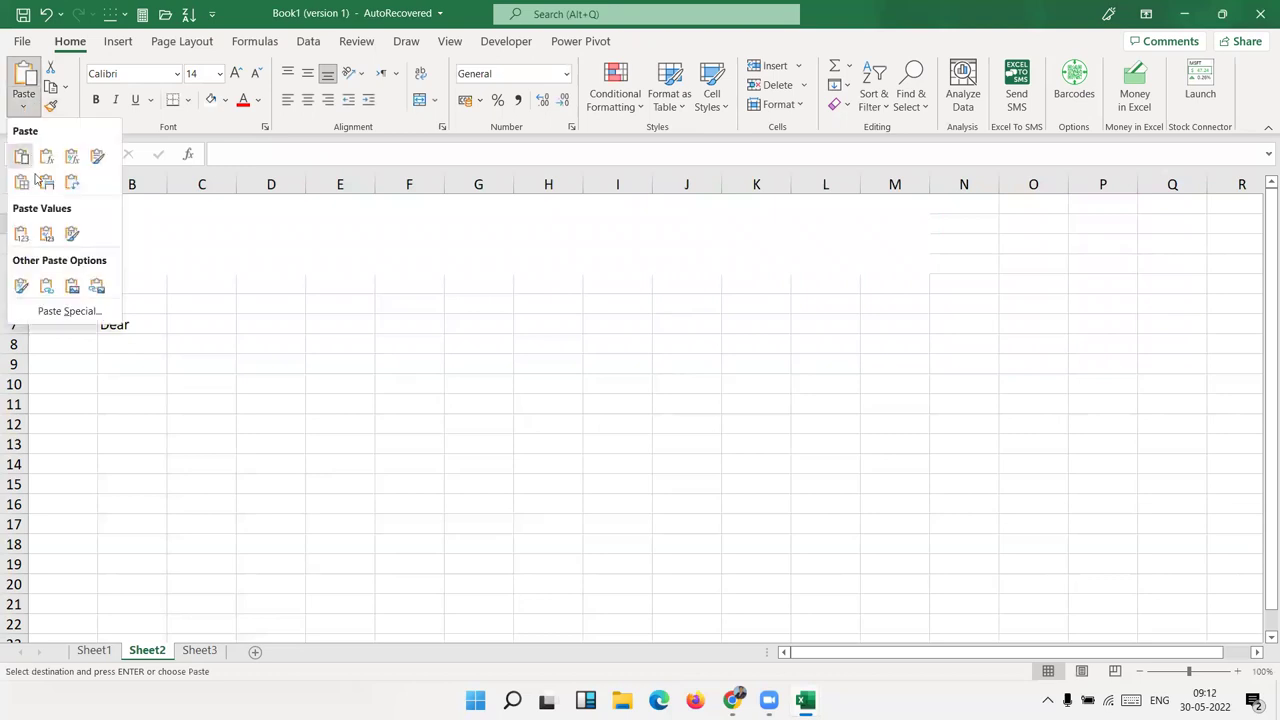
click(73, 287)
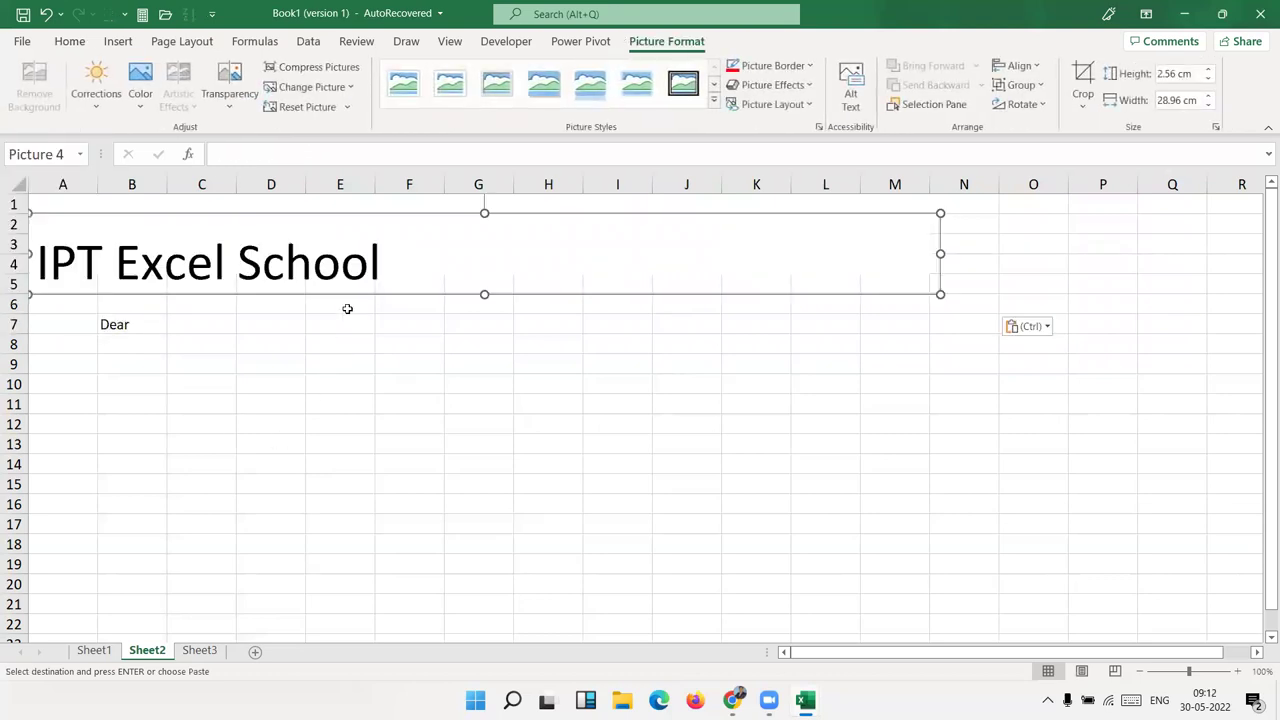
Step: Move the title picture up to rows 1–4 and make it slightly smaller
drag(372, 278, 370, 258)
drag(940, 276, 927, 276)
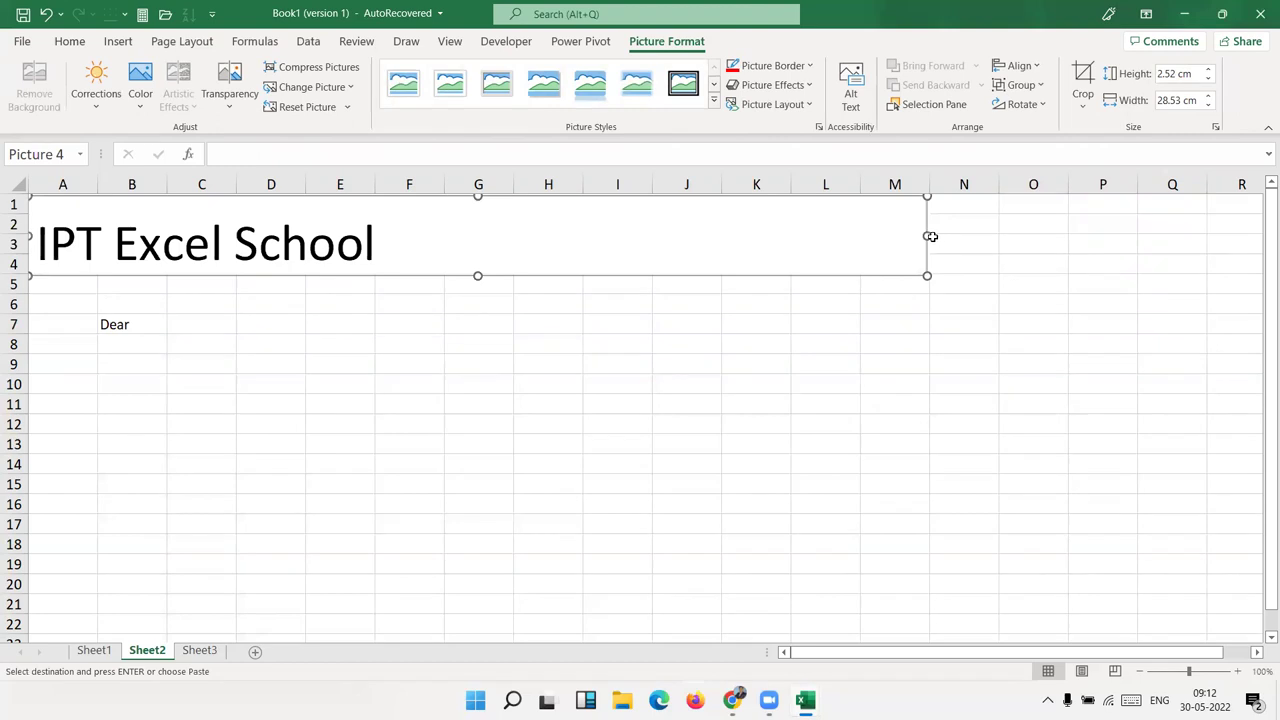
click(825, 324)
click(680, 261)
click(620, 324)
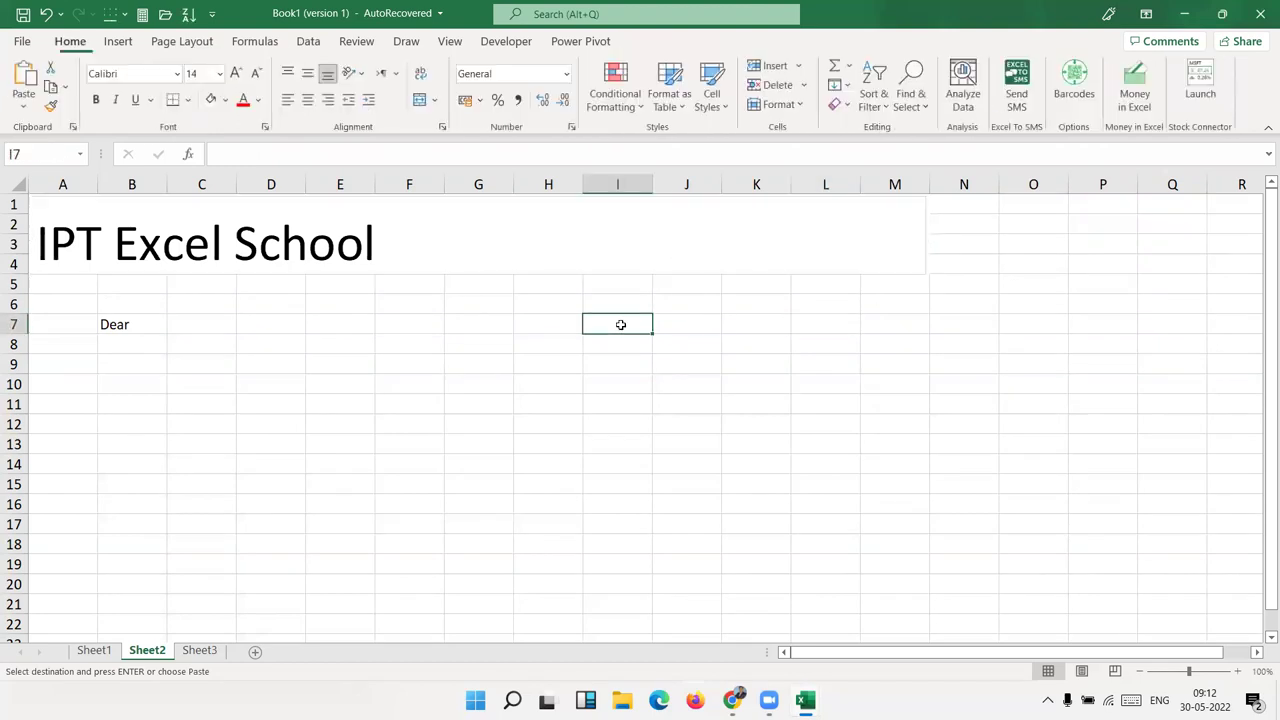
click(272, 398)
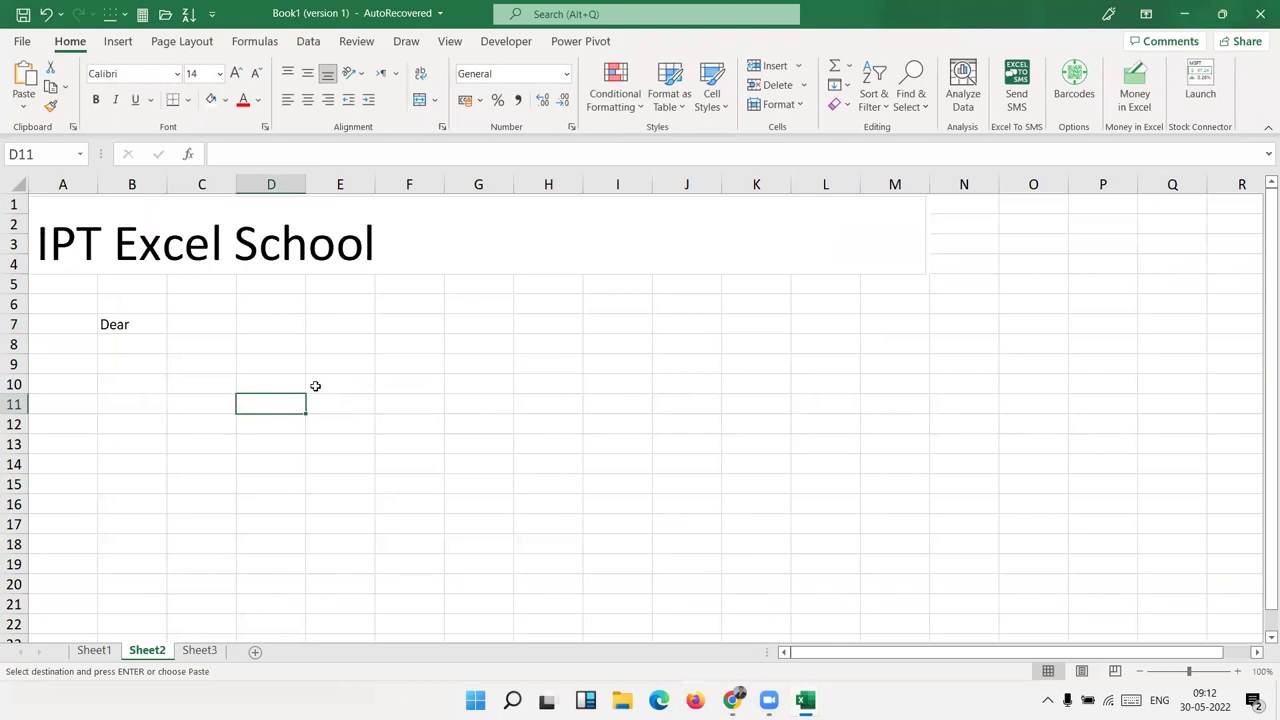
Step: Hide the IPT Excel School title picture (Picture 4) with the Selection Pane's eye icon
click(440, 254)
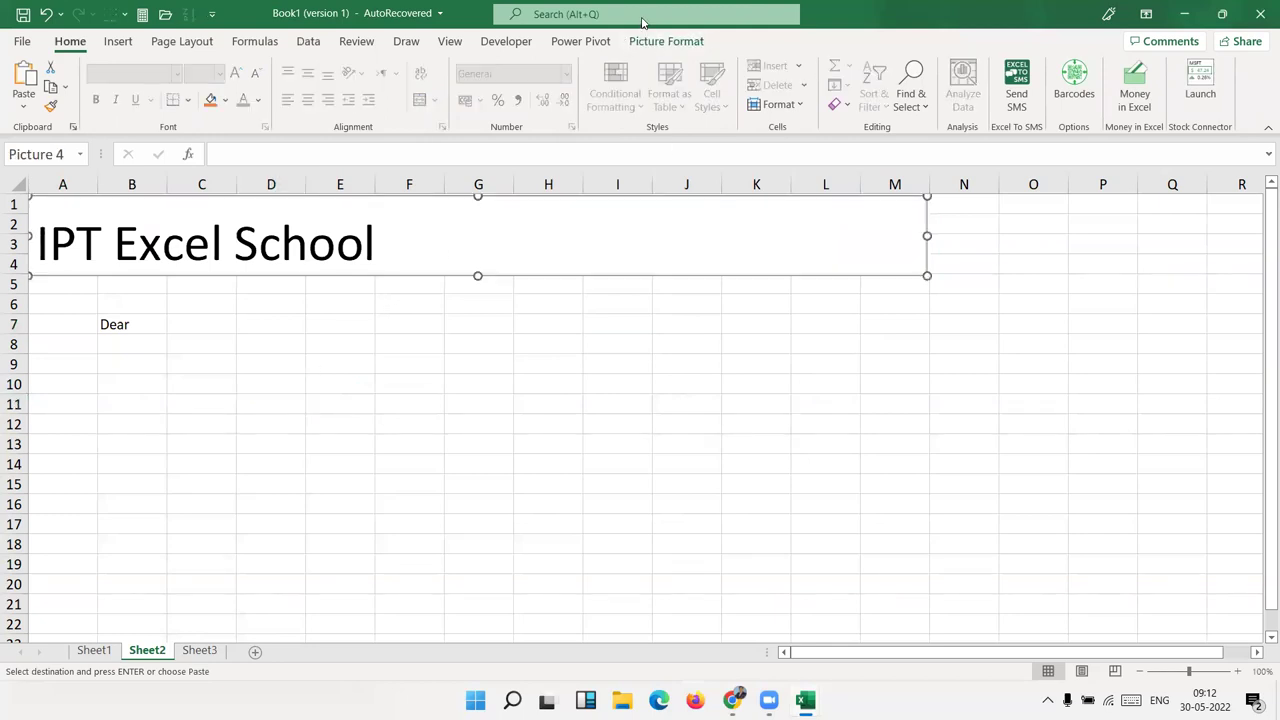
click(660, 41)
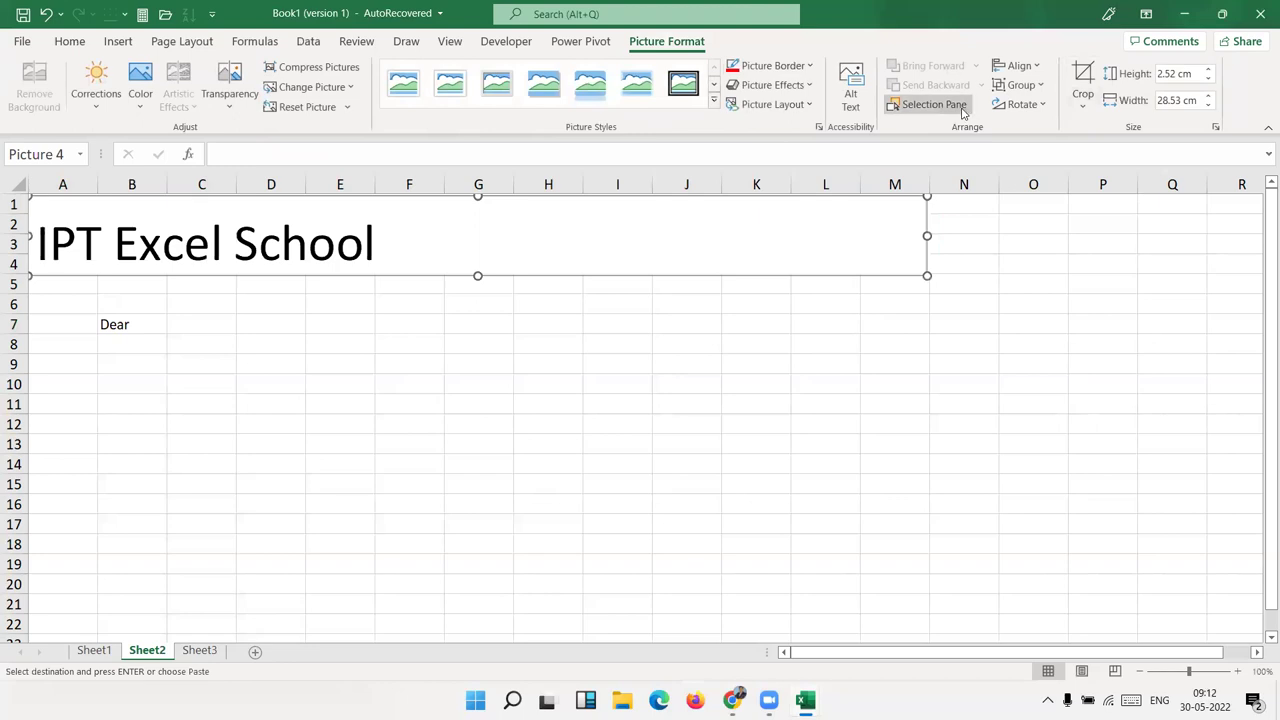
click(930, 104)
click(1239, 253)
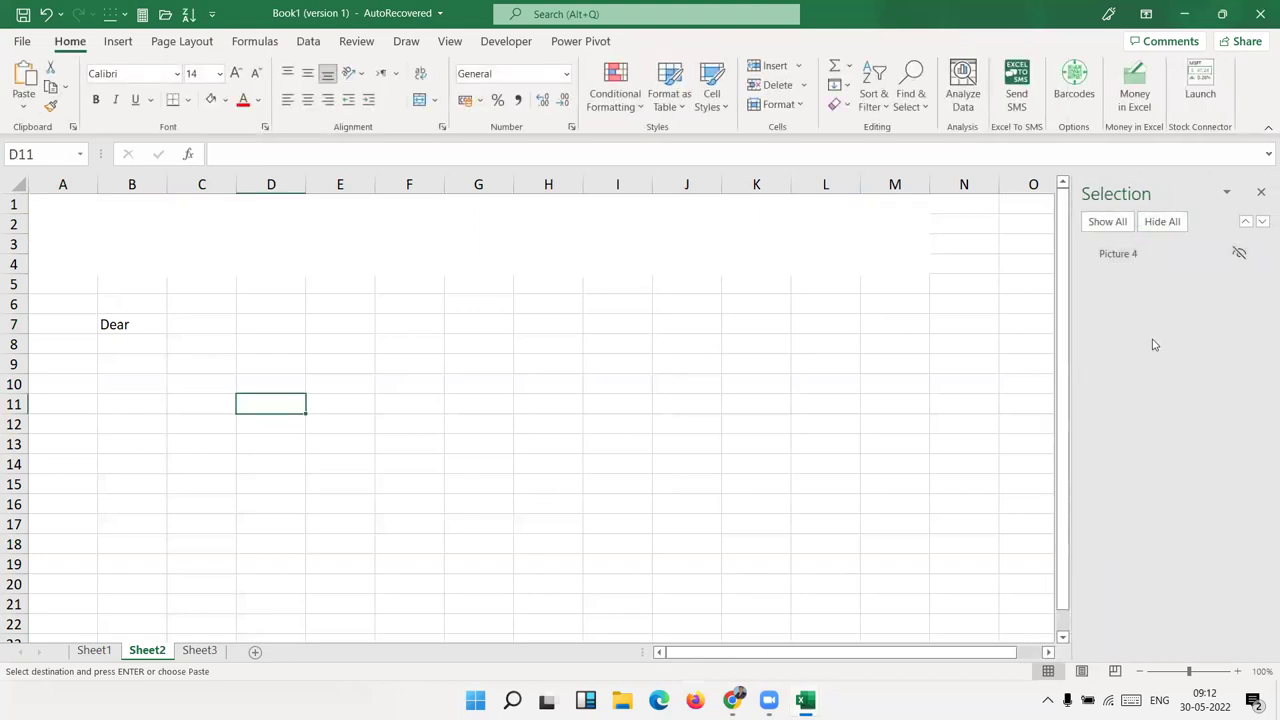
click(1239, 253)
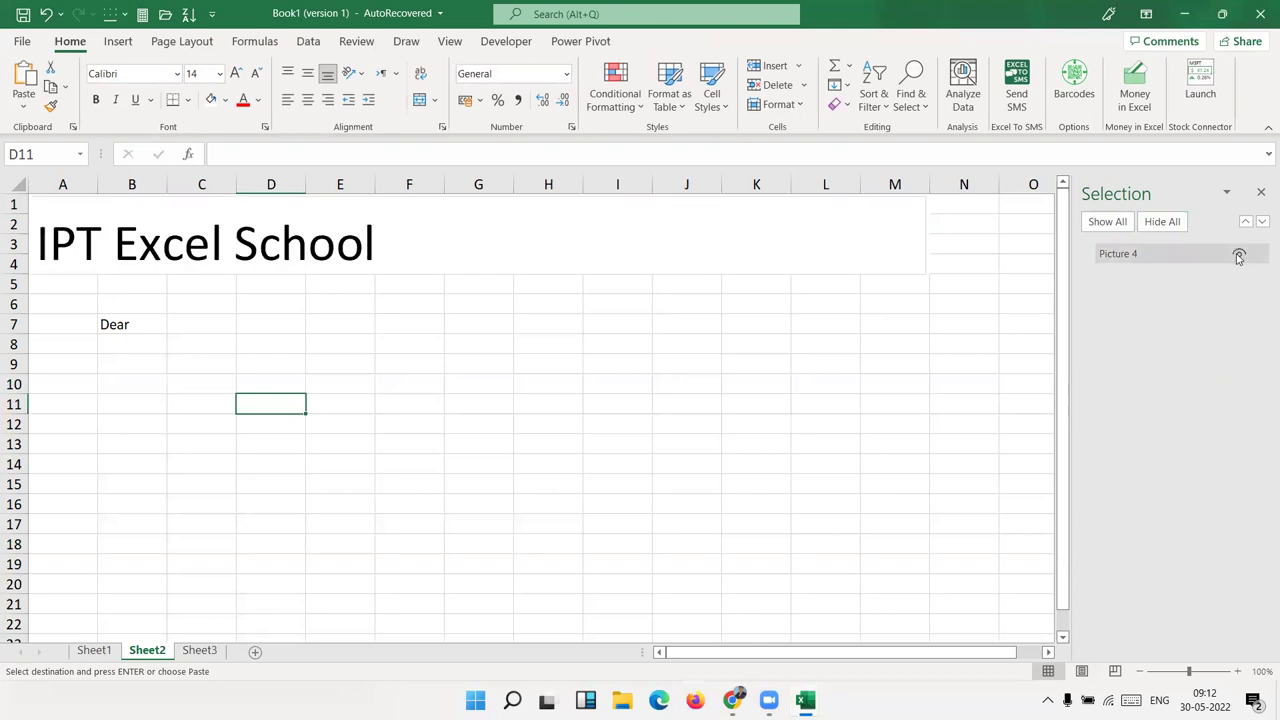
click(1239, 254)
click(1239, 254)
click(1239, 254)
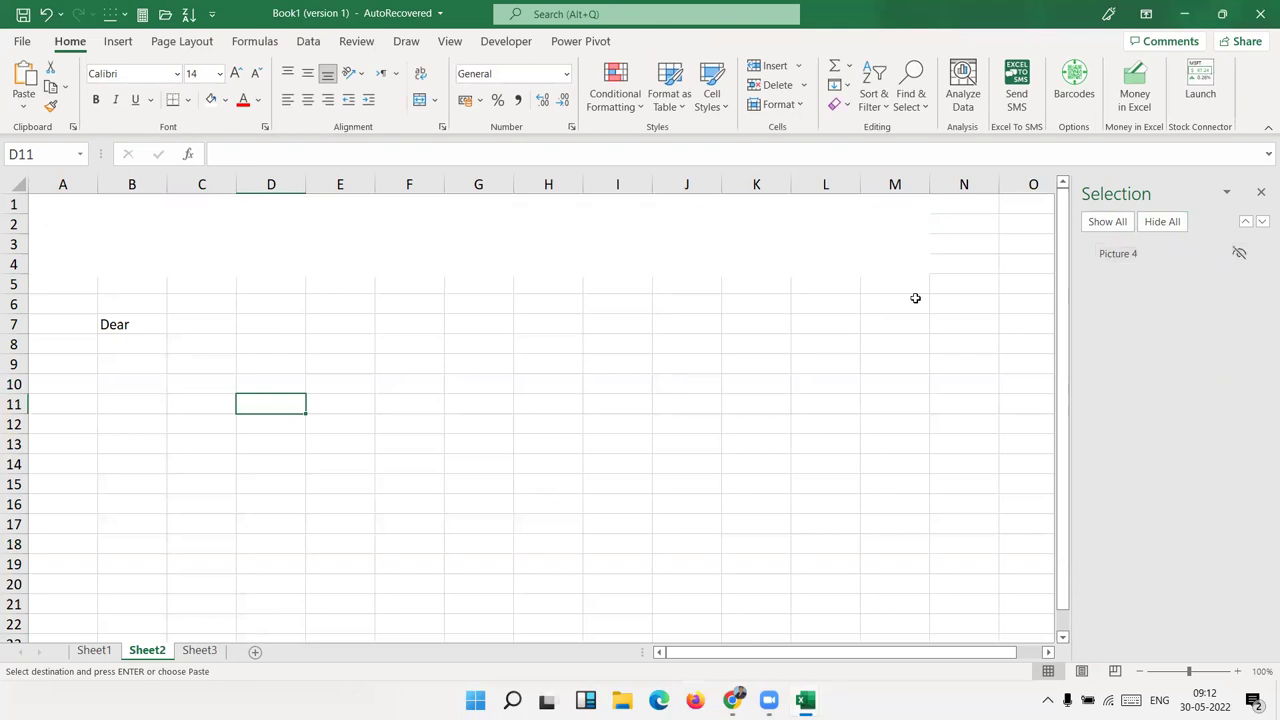
click(1239, 254)
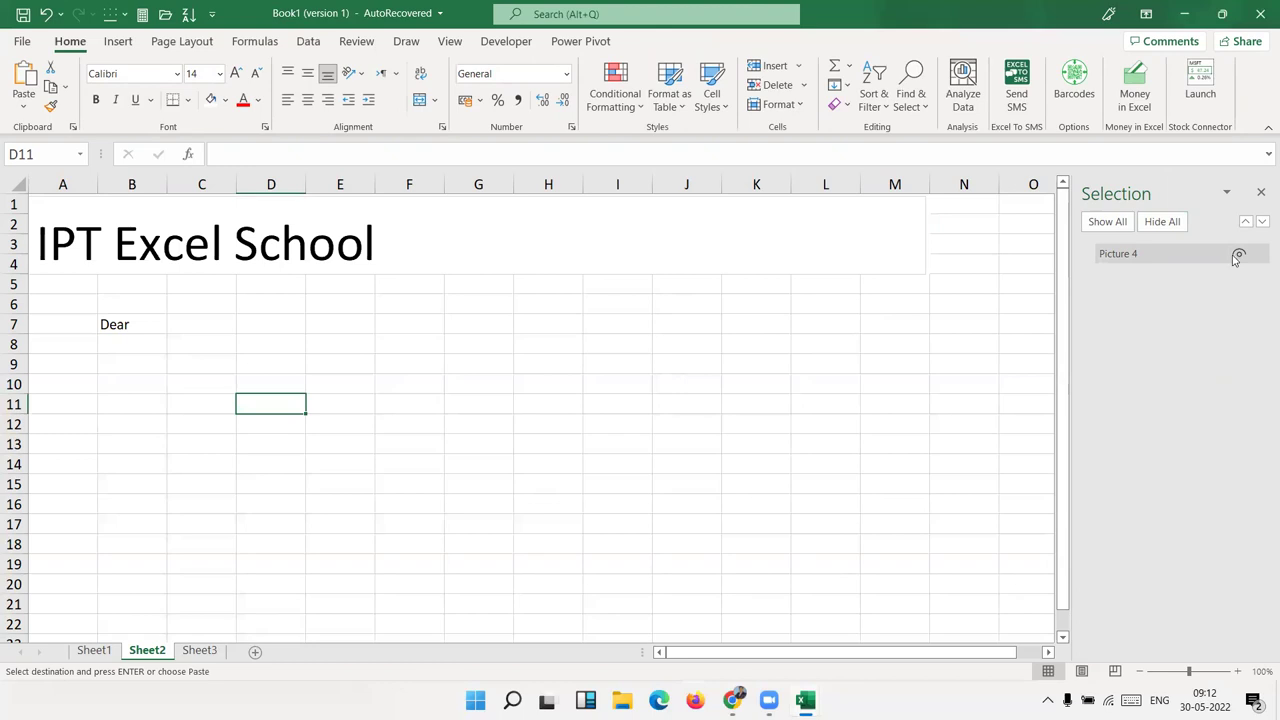
click(1238, 256)
Step: Close the Selection Pane and move to the empty Sheet3
click(102, 331)
mouse_move(85, 286)
mouse_down()
mouse_move(836, 260)
mouse_move(883, 254)
mouse_move(895, 199)
mouse_up()
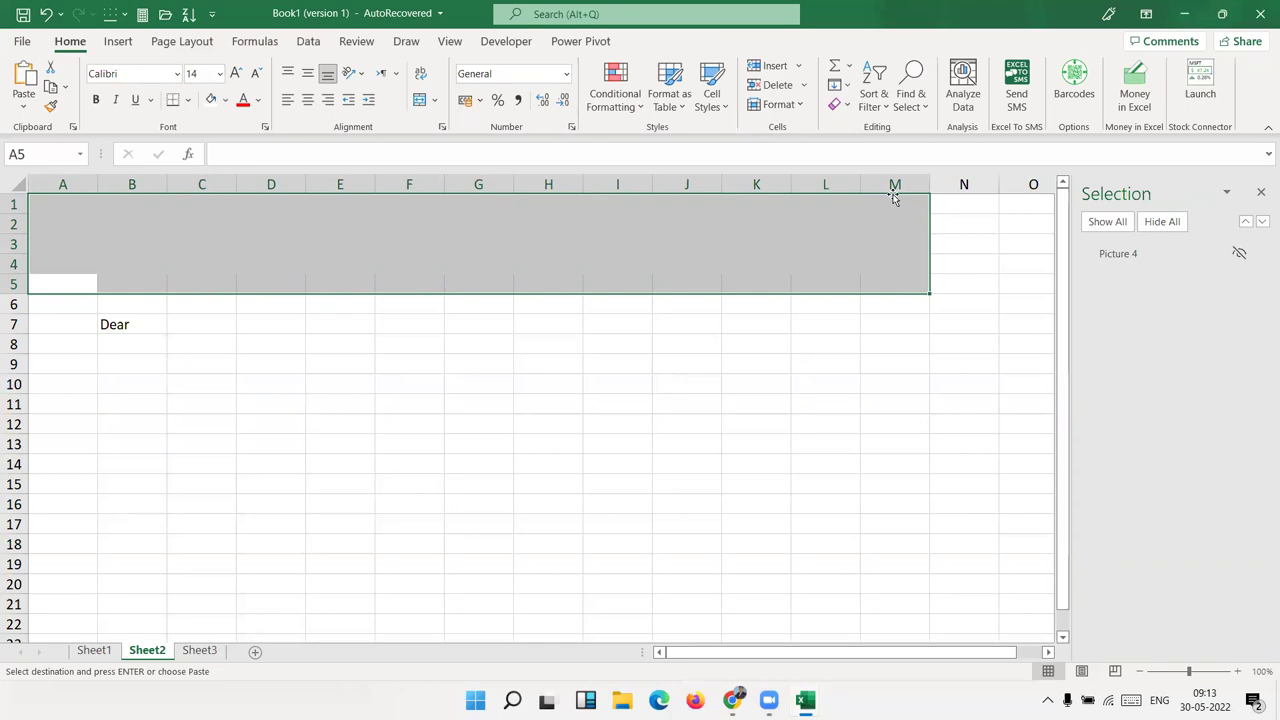
click(288, 459)
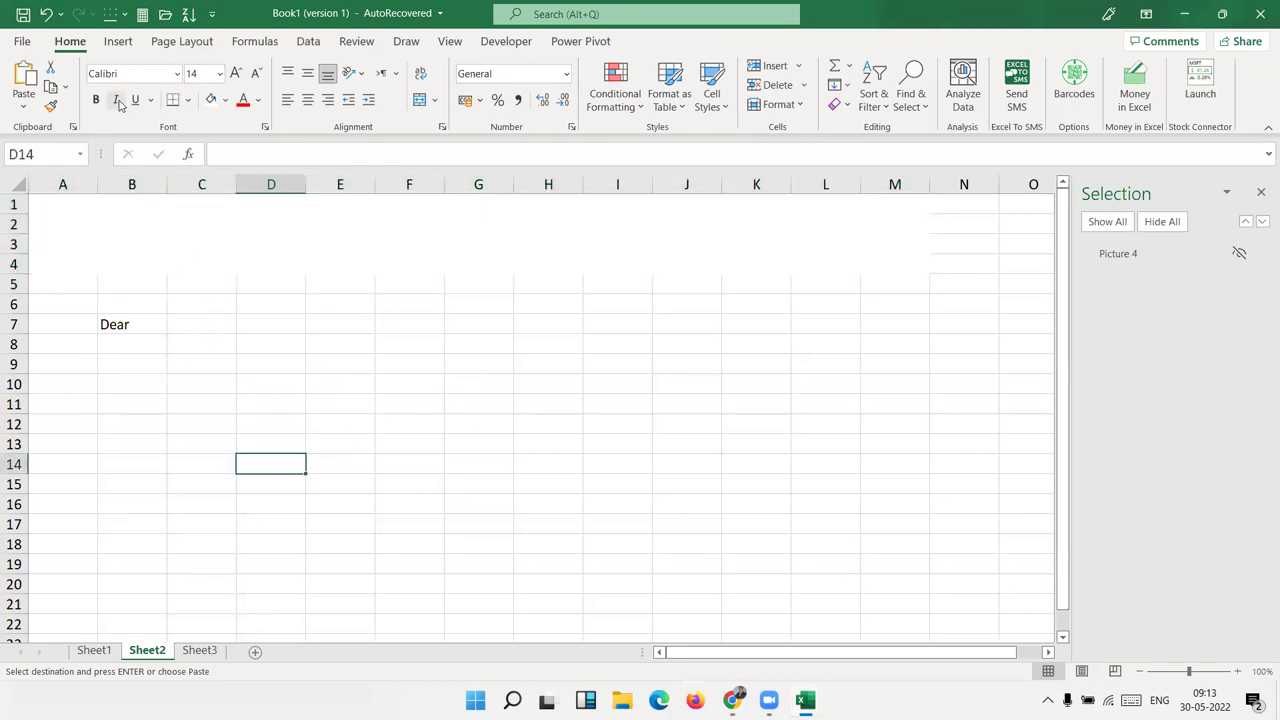
click(1260, 194)
click(94, 651)
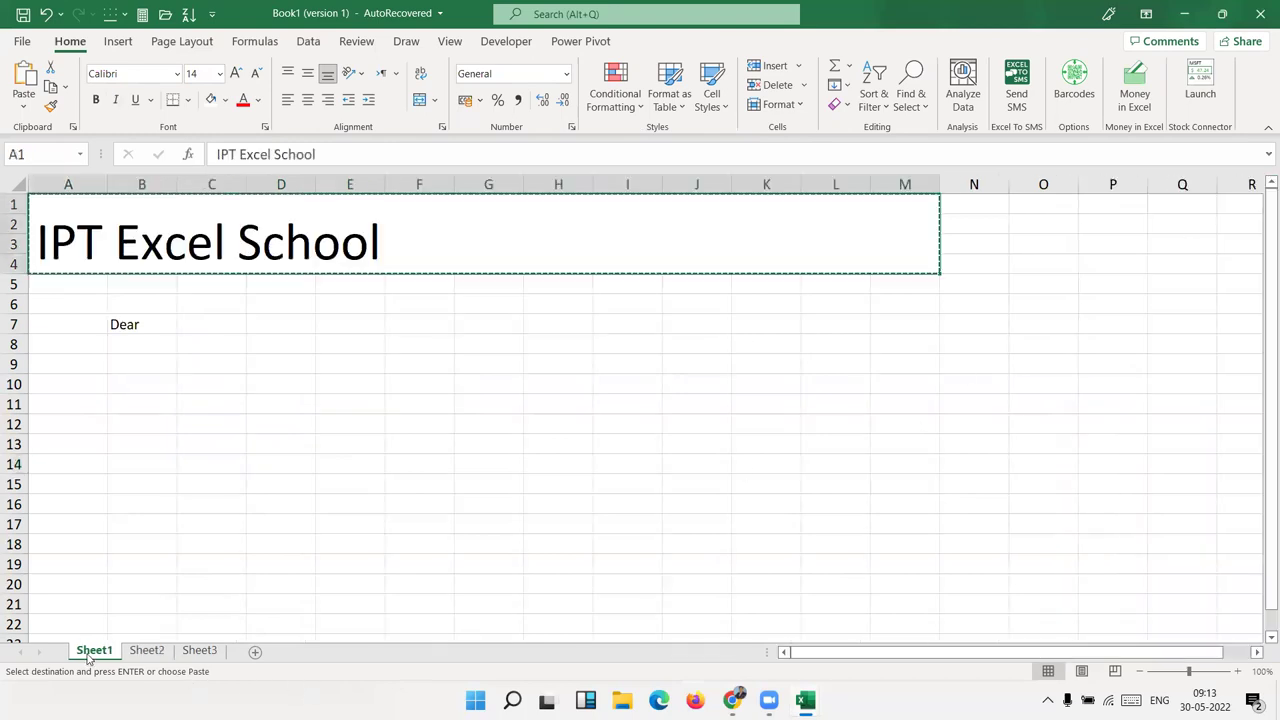
click(150, 542)
click(199, 651)
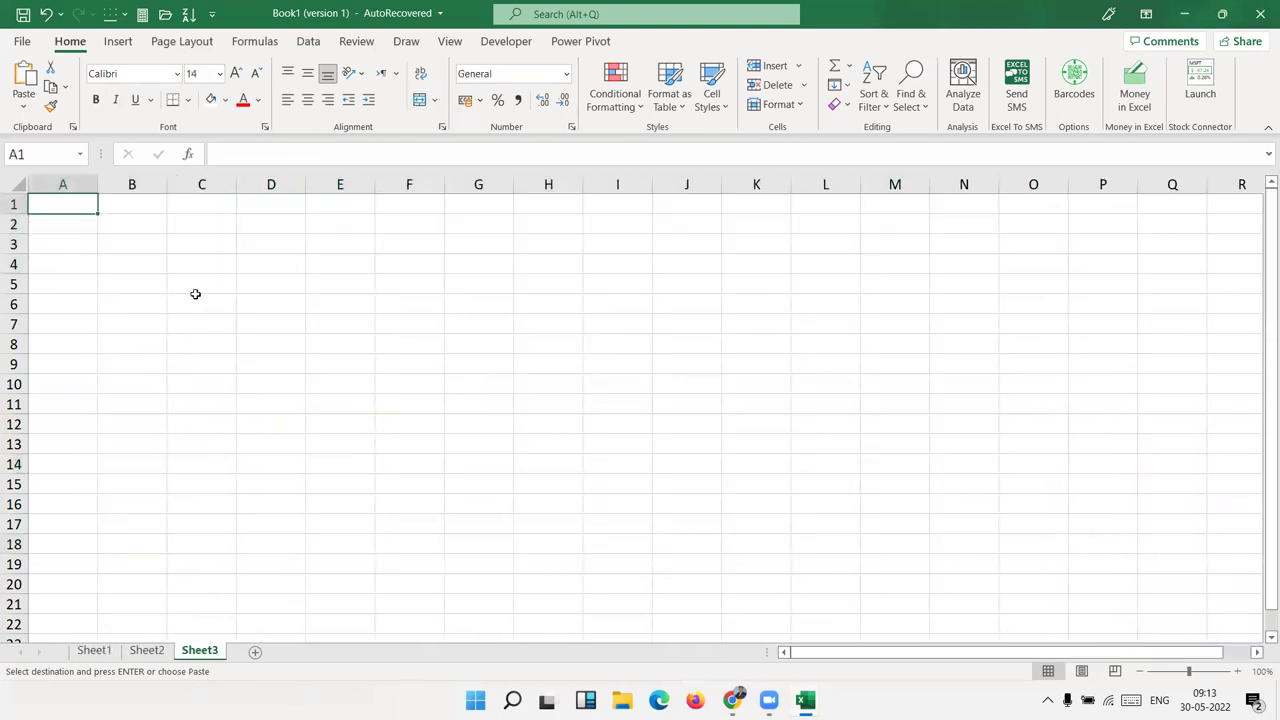
Step: Open the Stock Images library from Insert > Pictures and switch to its Icons collection
click(118, 41)
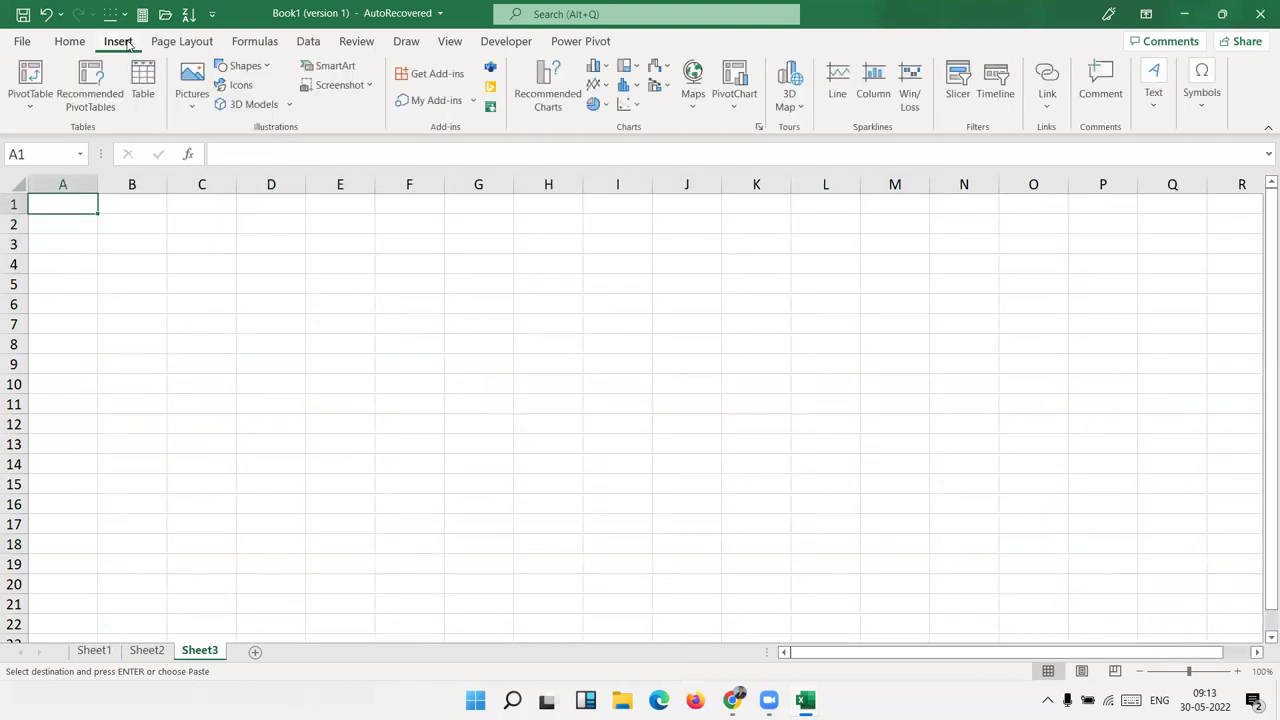
click(187, 110)
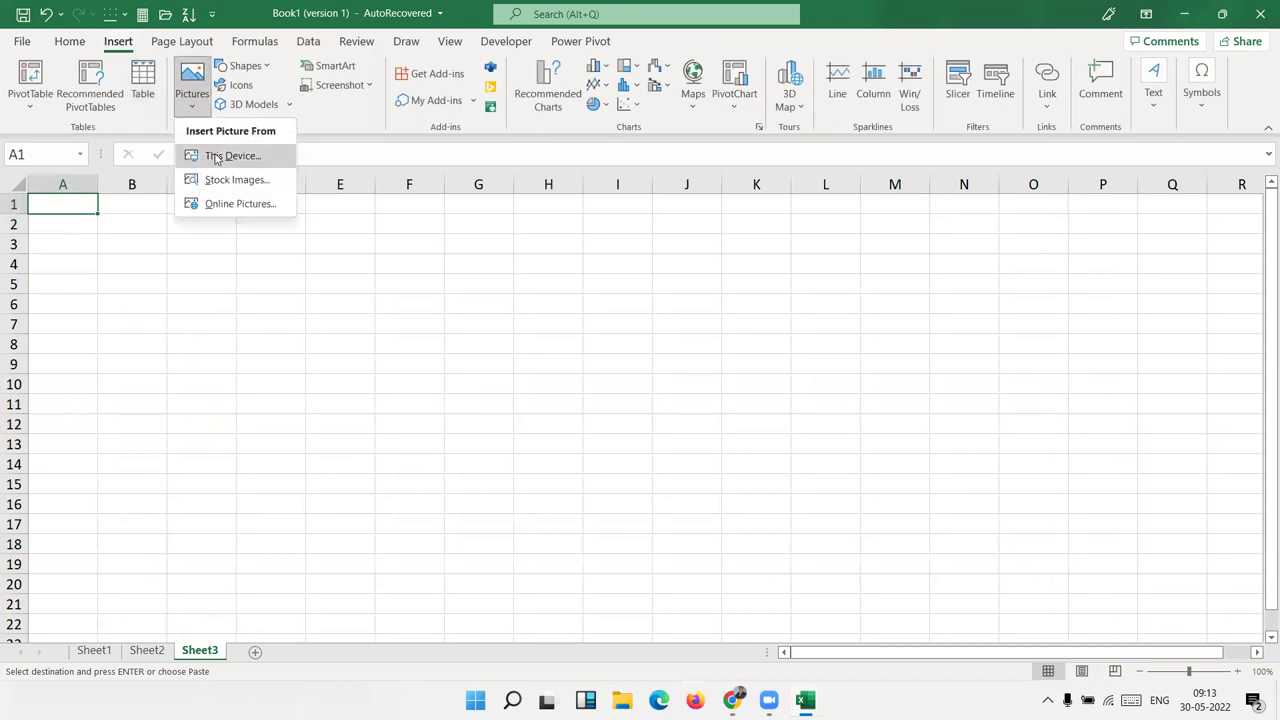
click(200, 186)
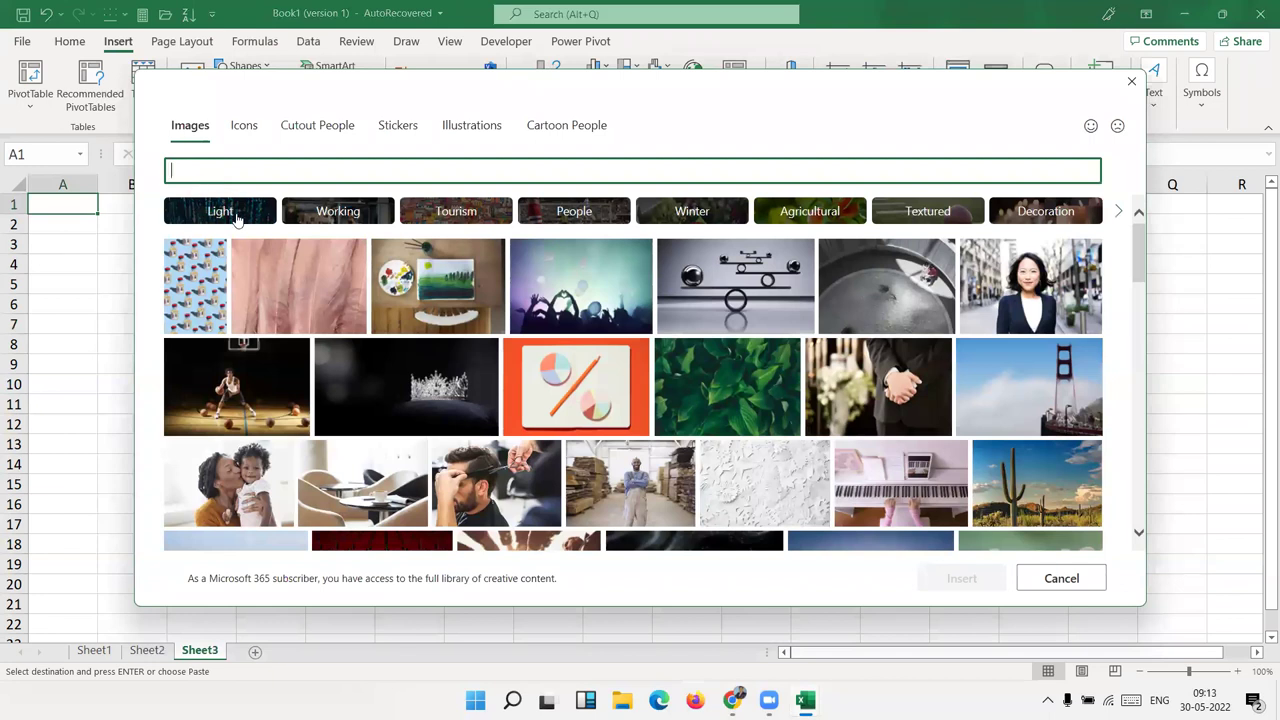
click(236, 214)
click(232, 171)
click(244, 126)
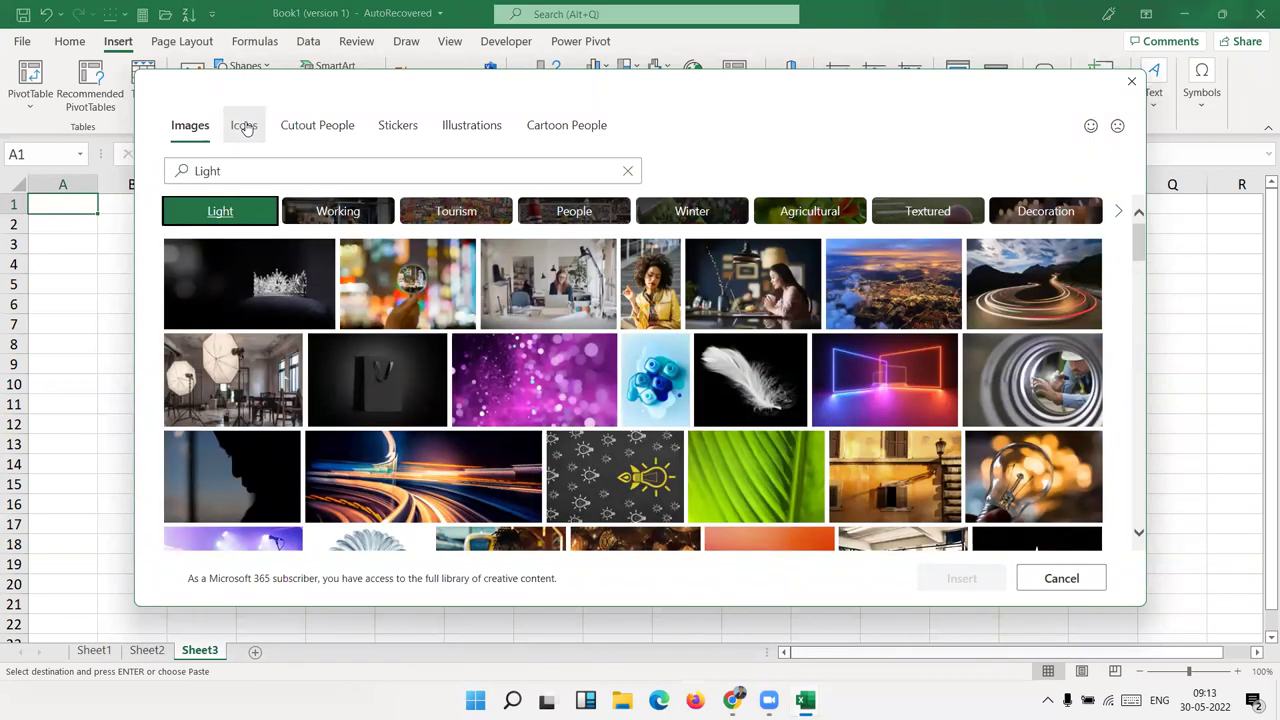
click(250, 172)
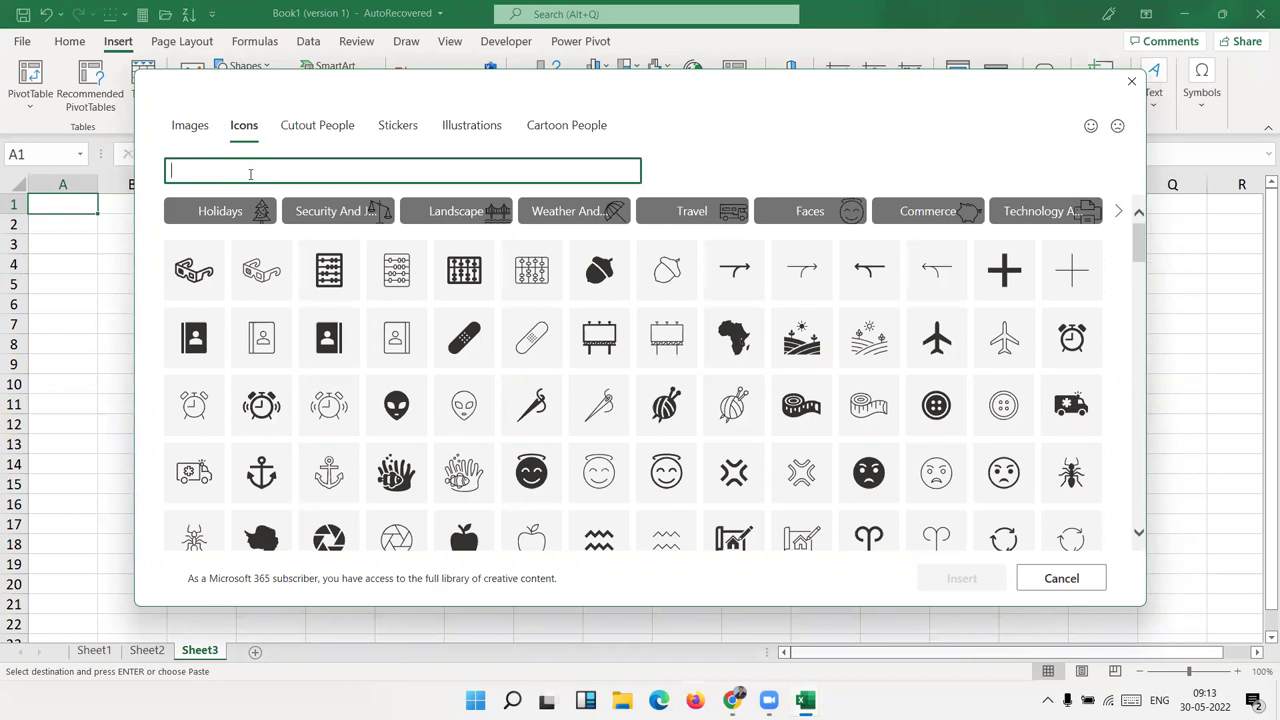
Step: Search the icons for 'food', browse the results, then switch to Cutout People
text(food)
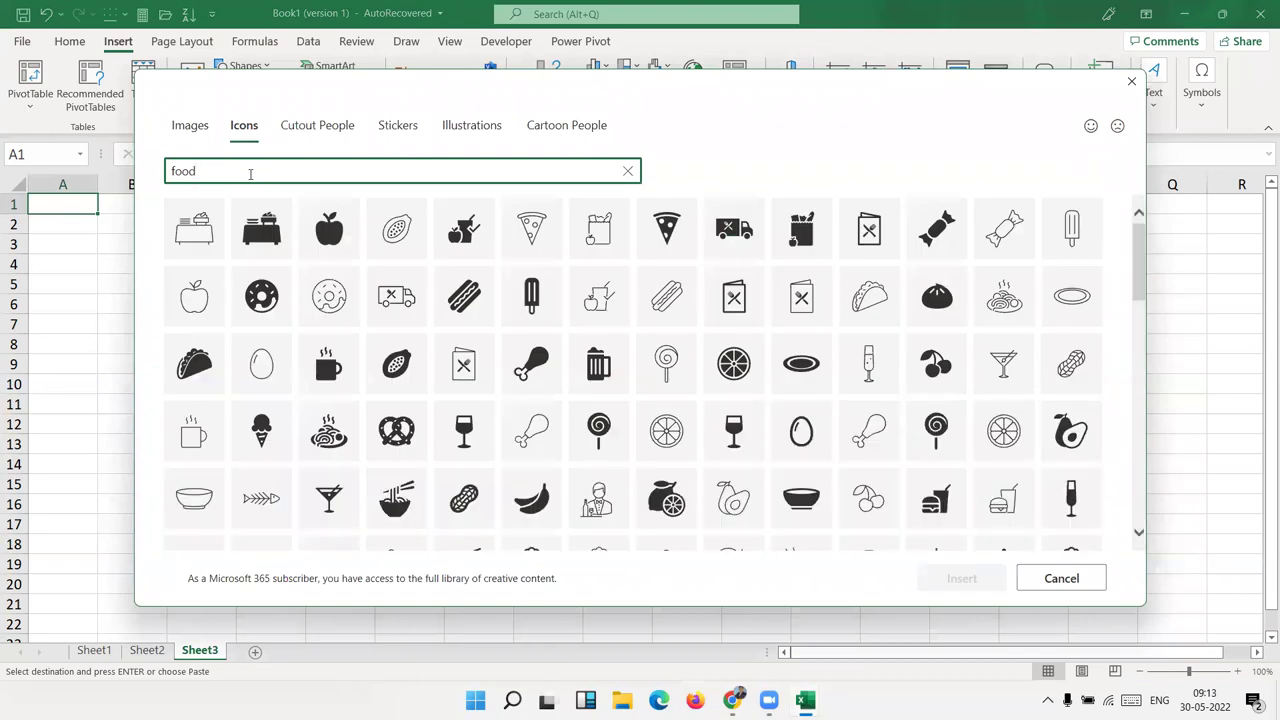
scroll(1016, 484, down, 2)
scroll(1016, 484, down, 5)
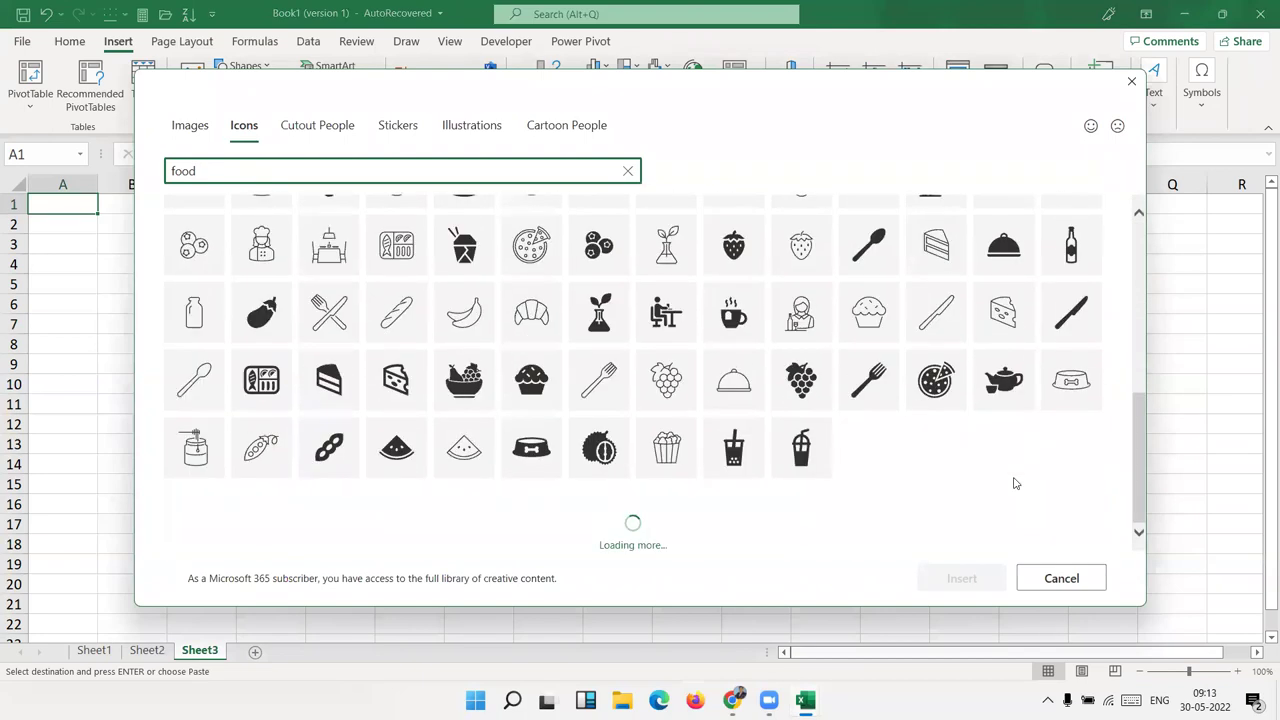
scroll(1016, 484, down, 5)
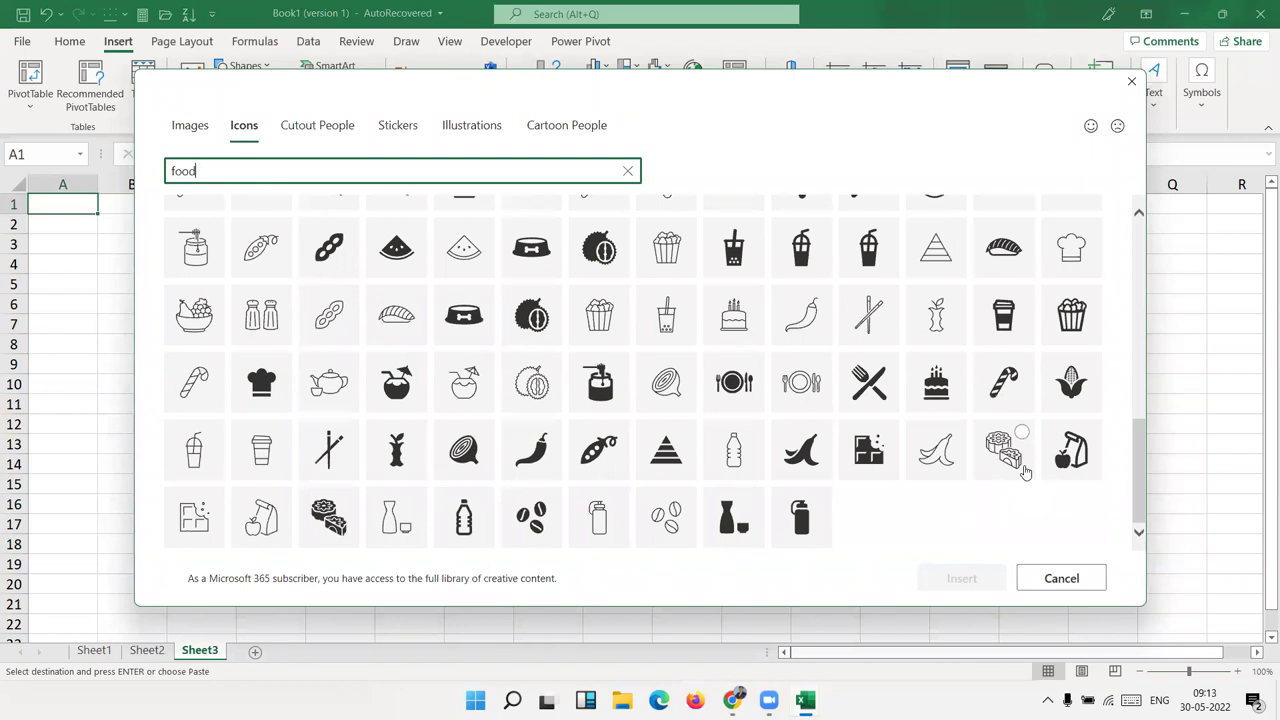
scroll(912, 445, up, 3)
scroll(912, 443, up, 5)
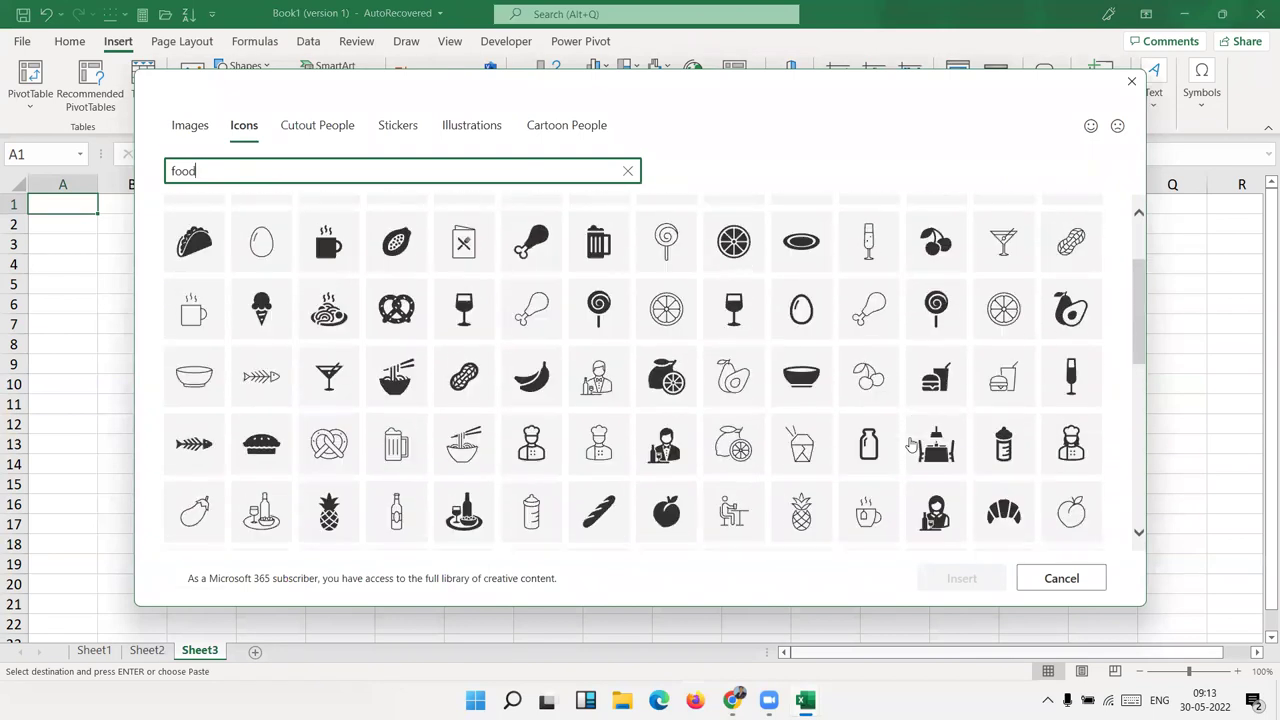
scroll(783, 269, up, 2)
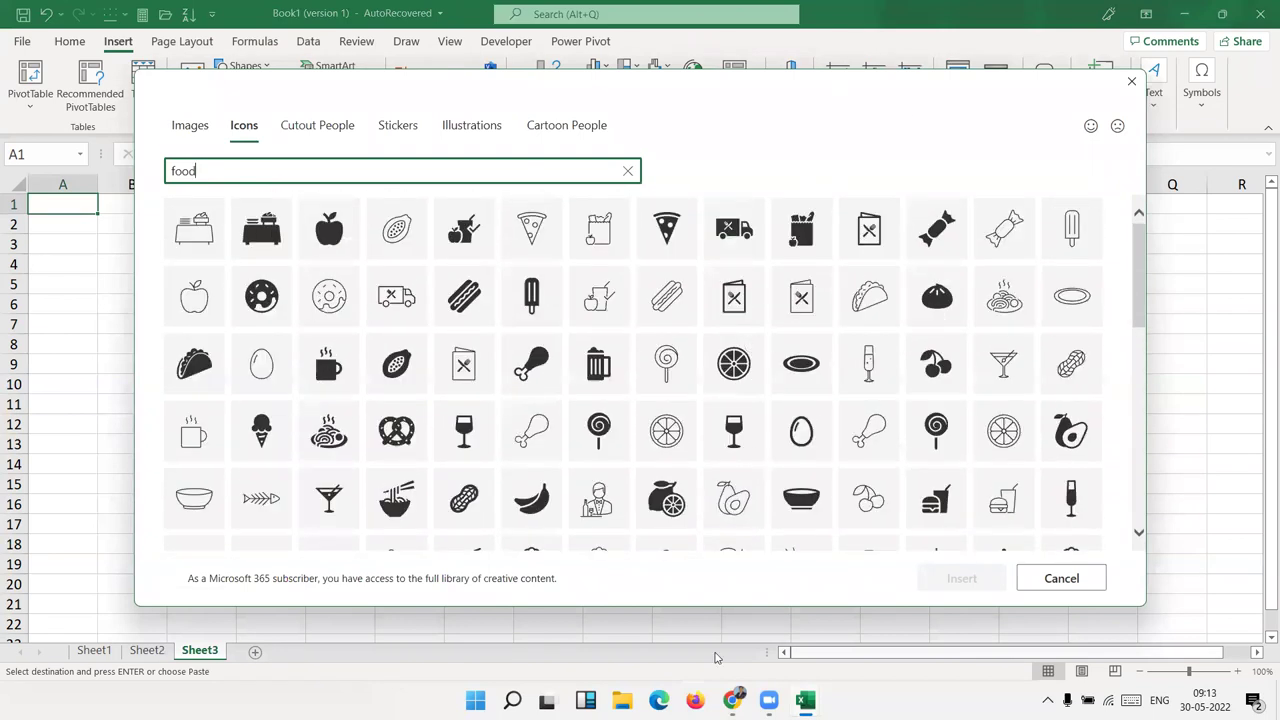
click(667, 130)
scroll(1062, 325, down, 3)
scroll(1070, 375, down, 5)
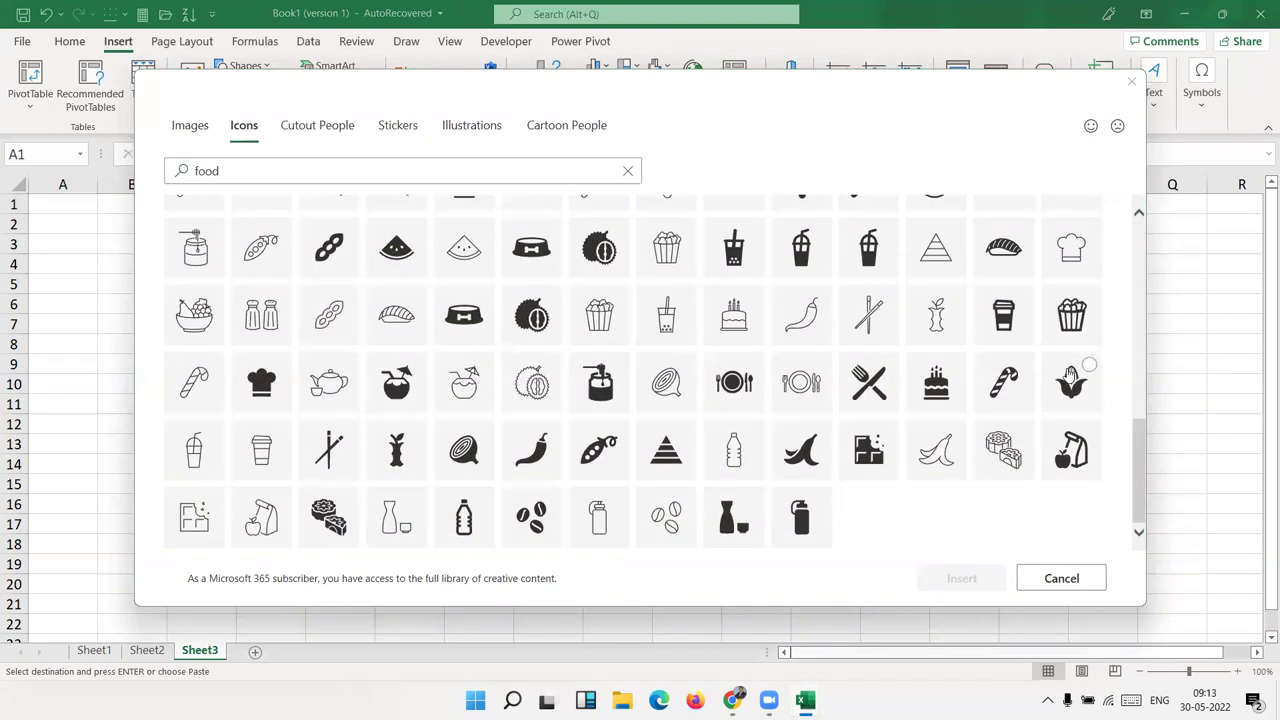
scroll(1070, 378, up, 5)
scroll(1070, 378, up, 5)
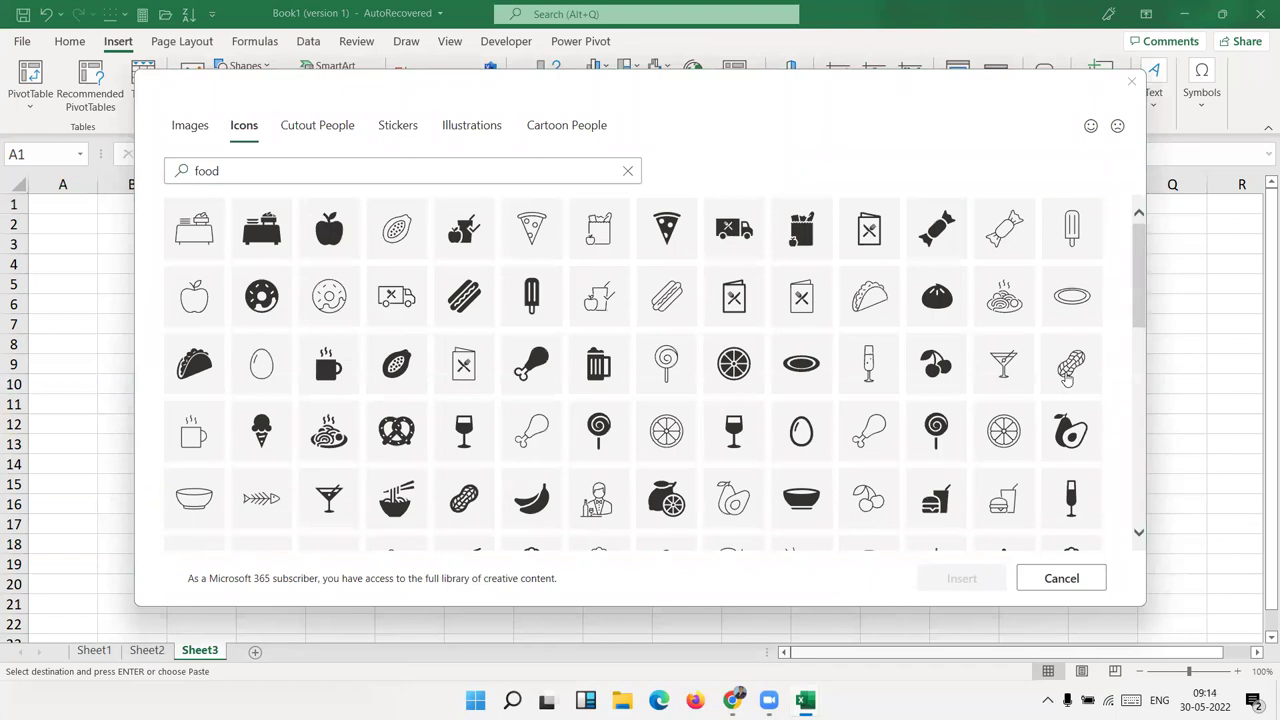
drag(237, 171, 148, 174)
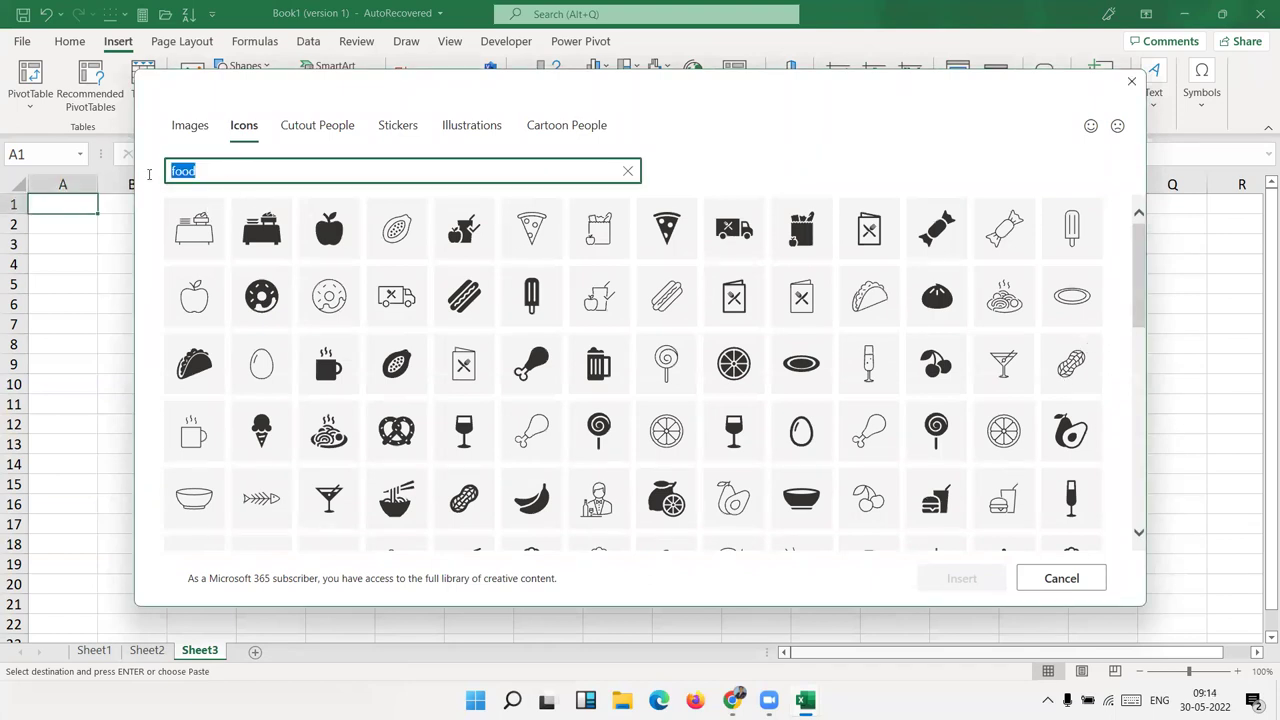
click(322, 128)
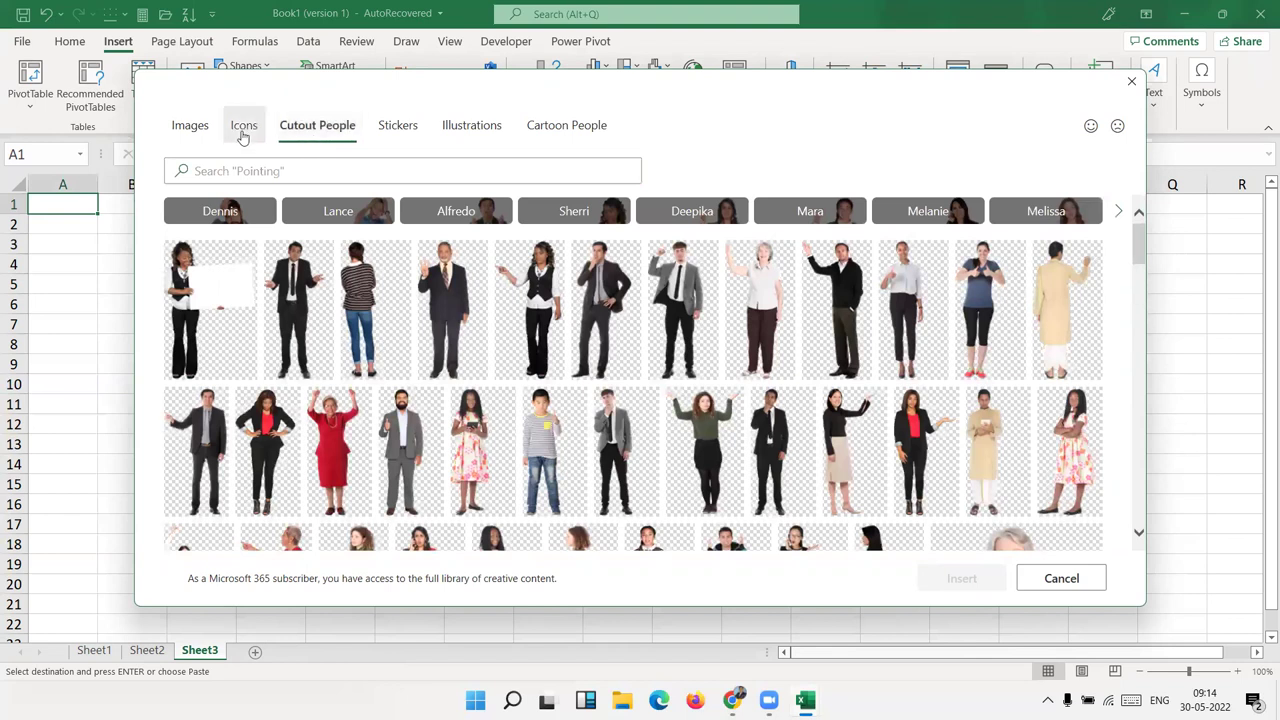
Step: Tick and untick the 3D-glasses icon, then return to Cutout People
click(242, 135)
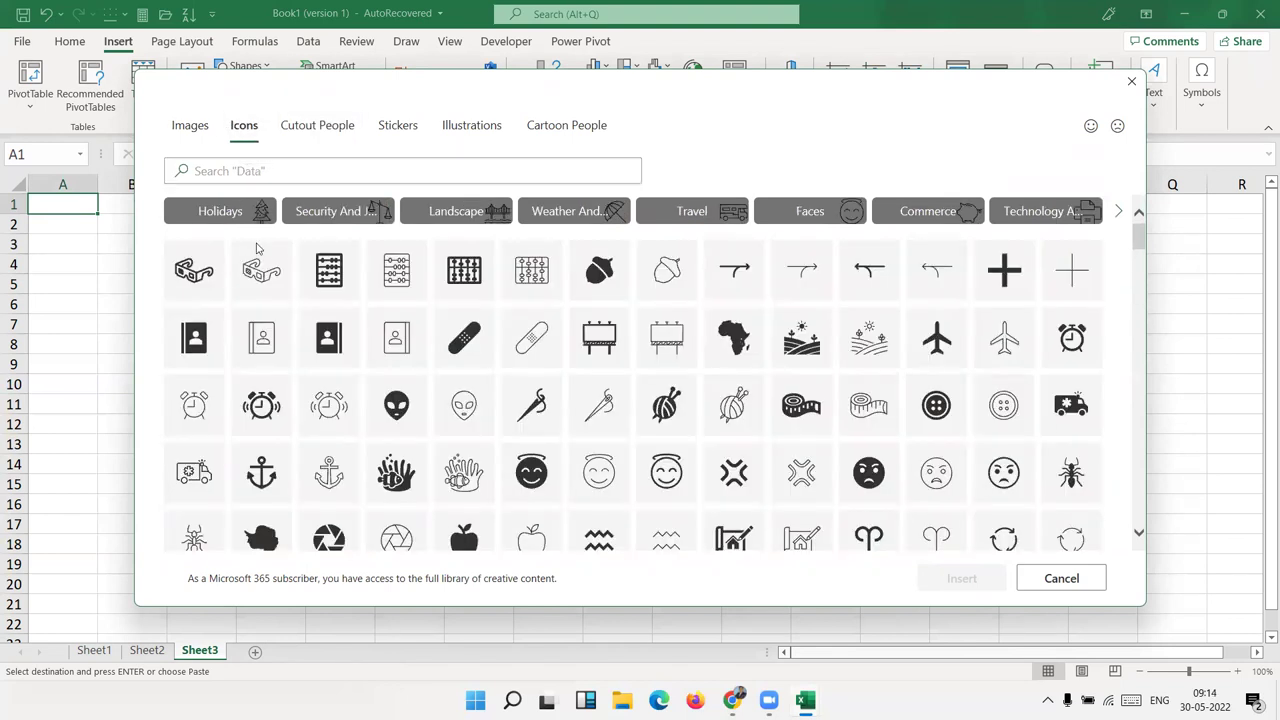
click(262, 270)
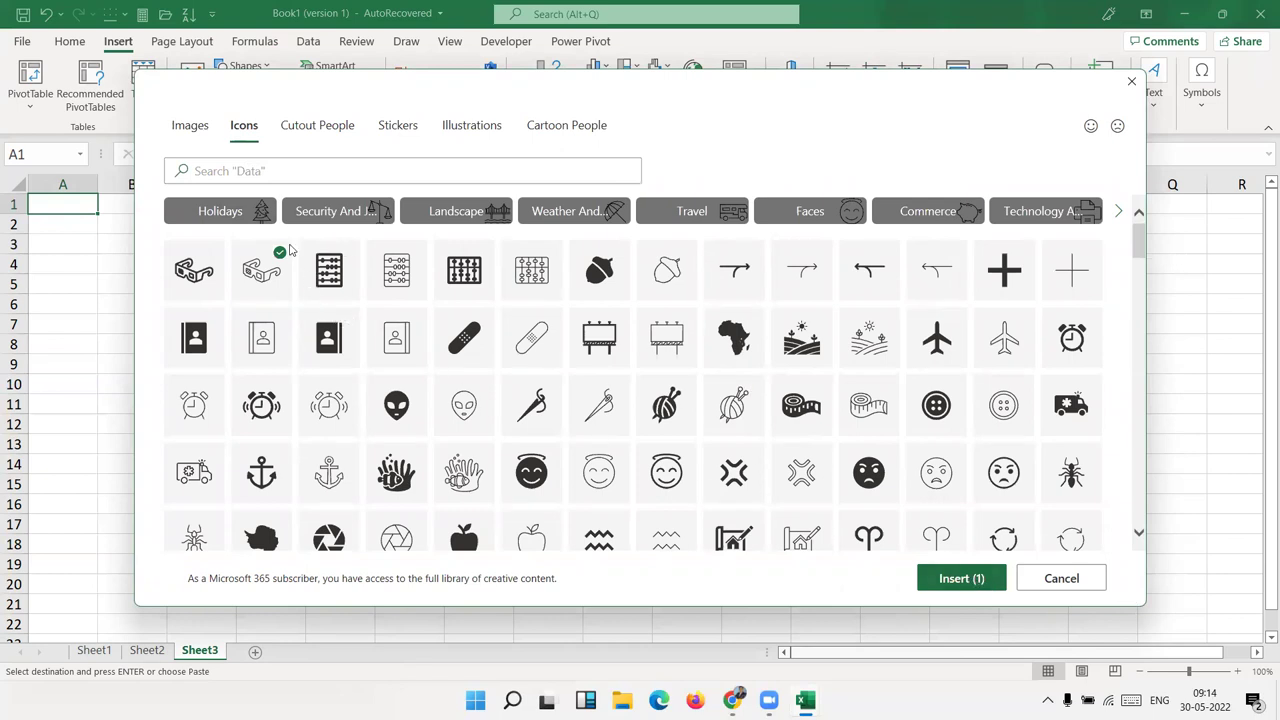
click(277, 249)
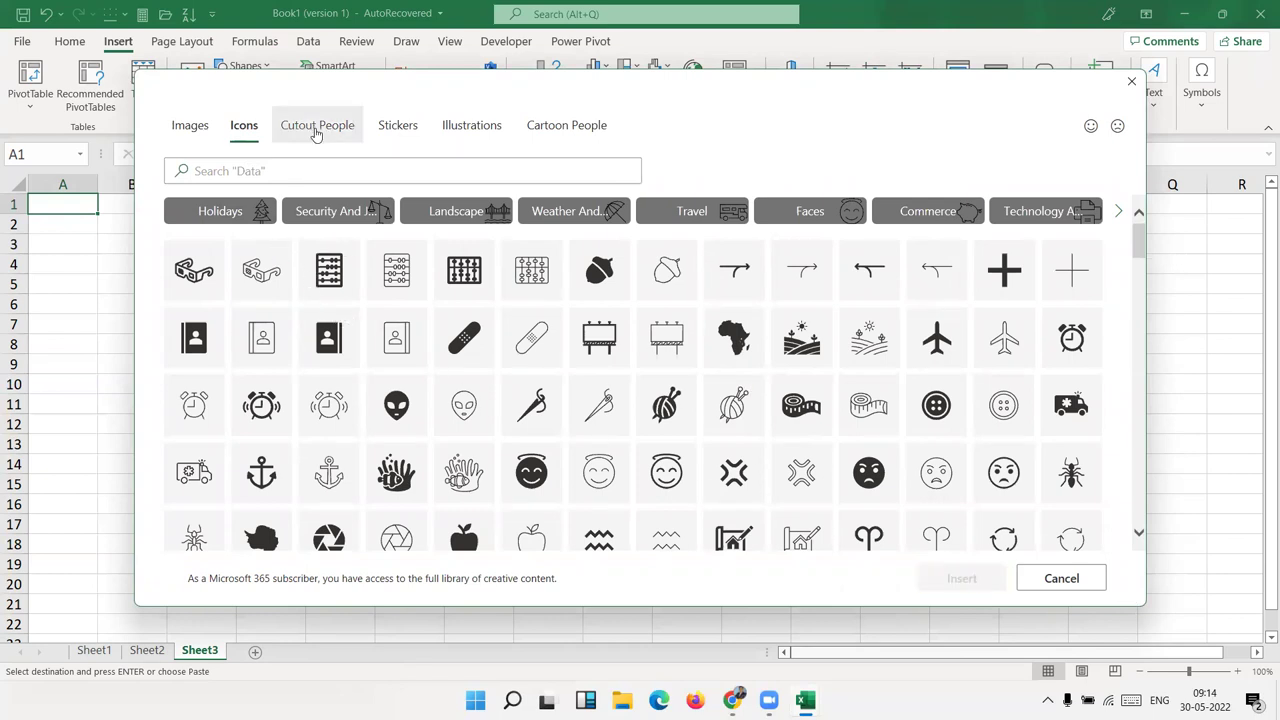
click(316, 128)
Step: Try a 'Mod' search among the cutout people photos, then clear it
scroll(600, 295, down, 3)
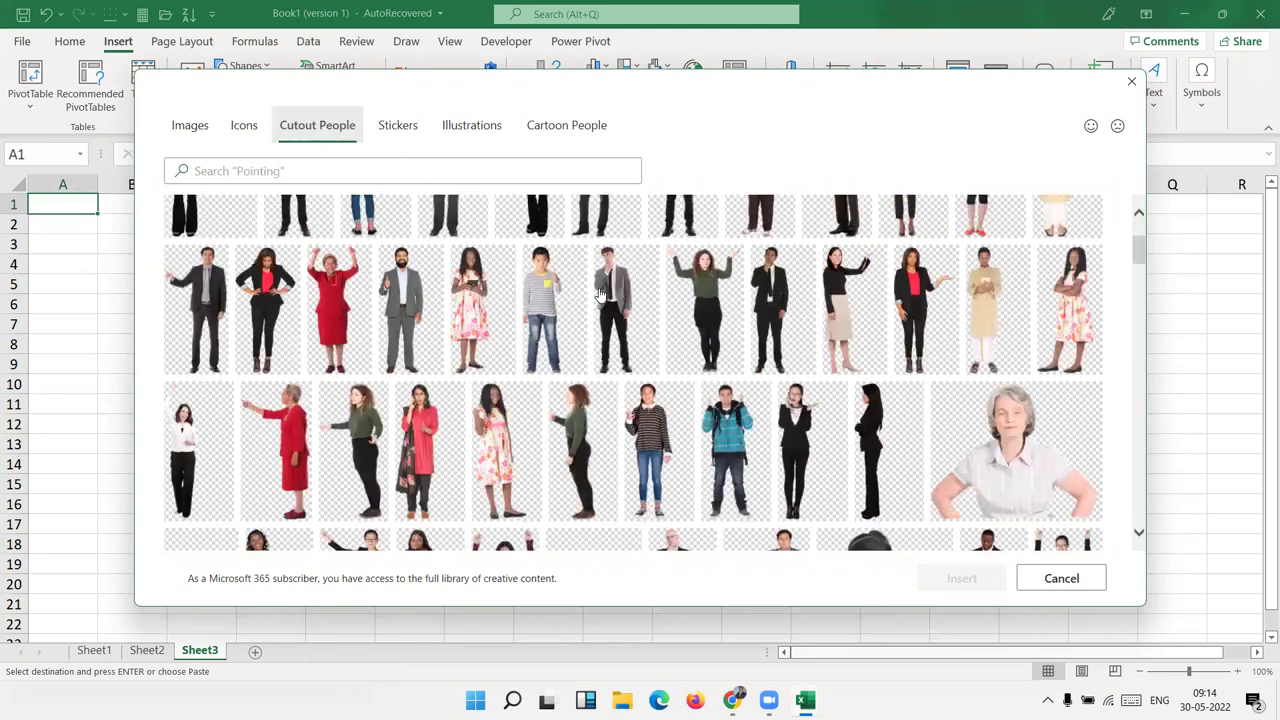
scroll(600, 295, down, 3)
scroll(600, 295, down, 2)
click(259, 172)
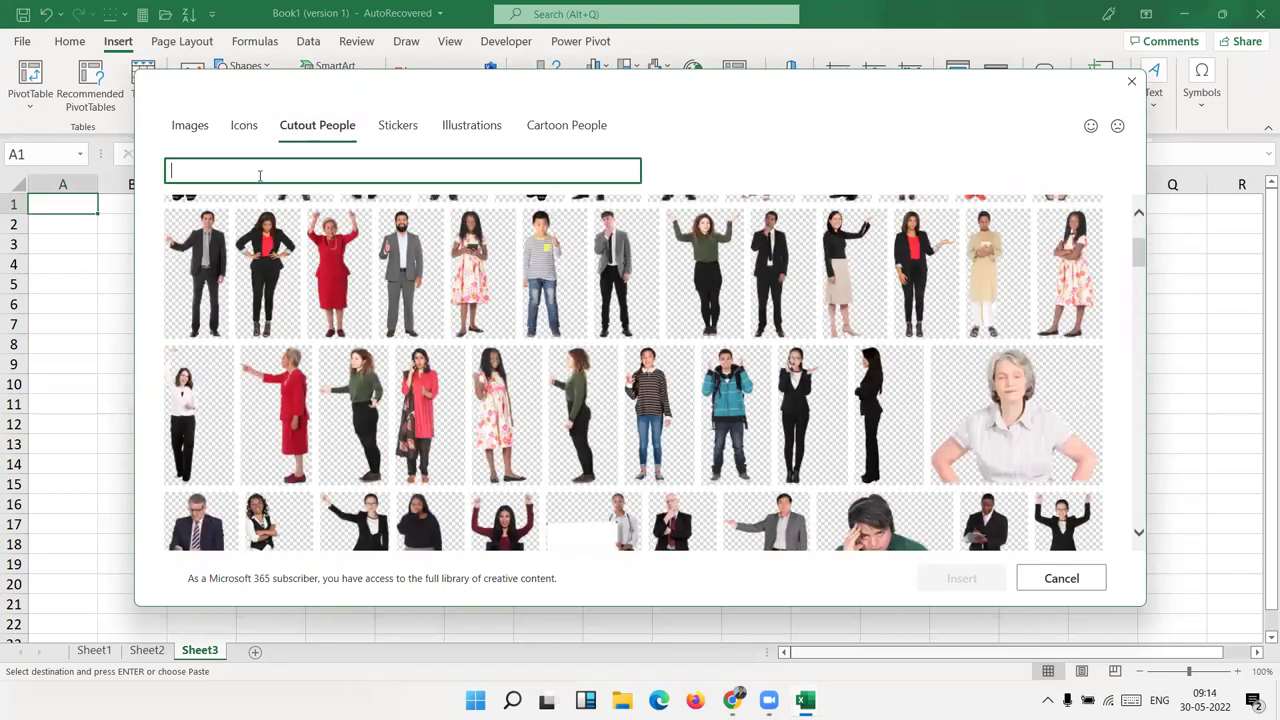
text(Mod)
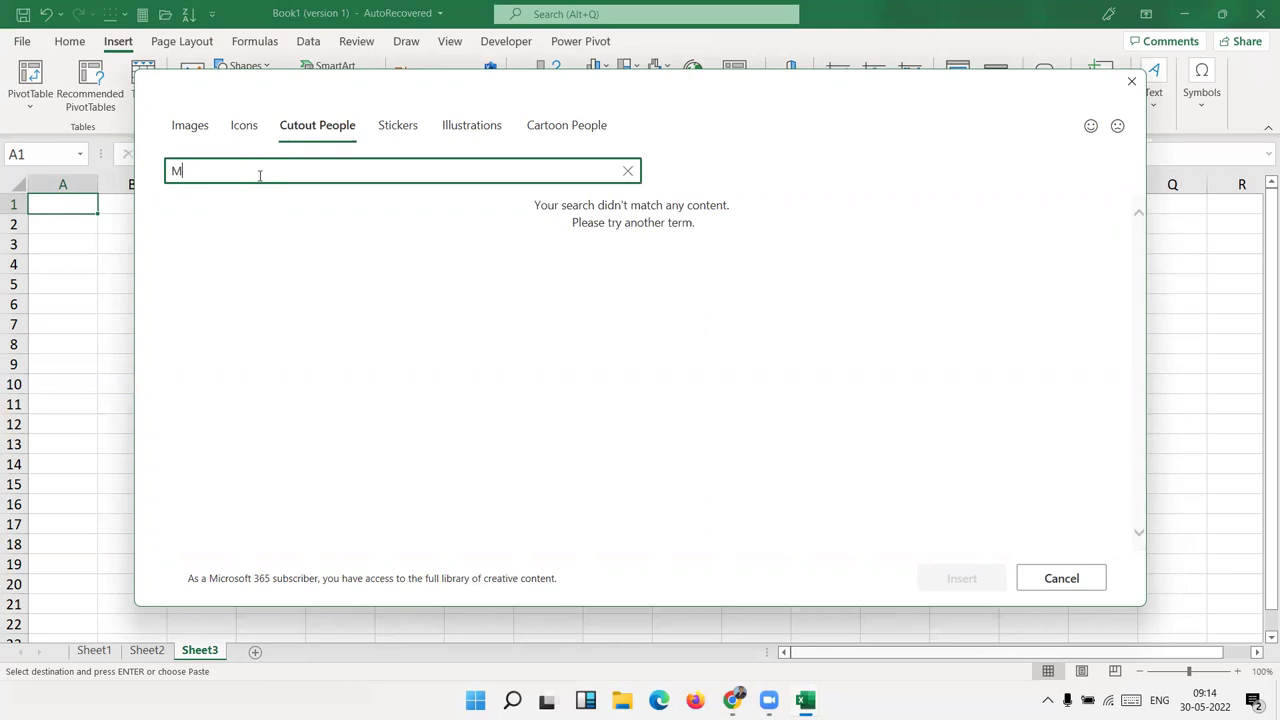
key(BackSpace)
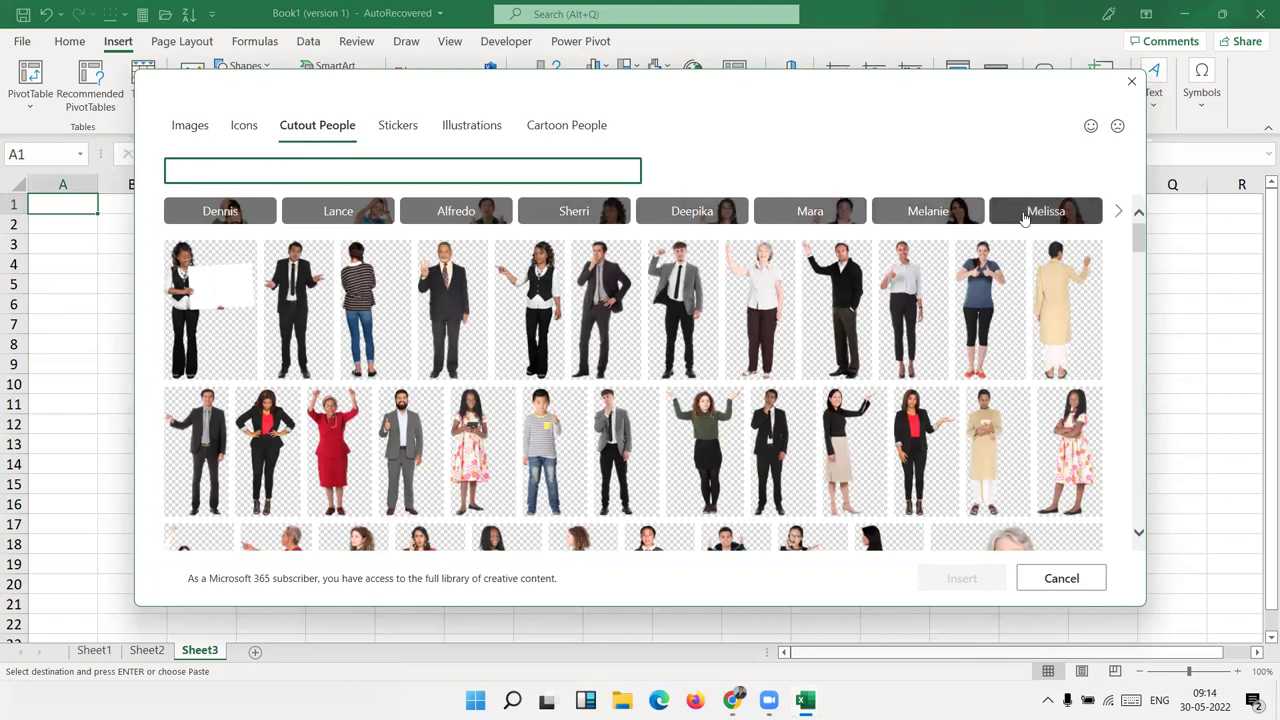
scroll(1120, 207, down, 3)
scroll(1121, 207, up, 3)
Step: Page through the row of model name chips to its end
click(1121, 210)
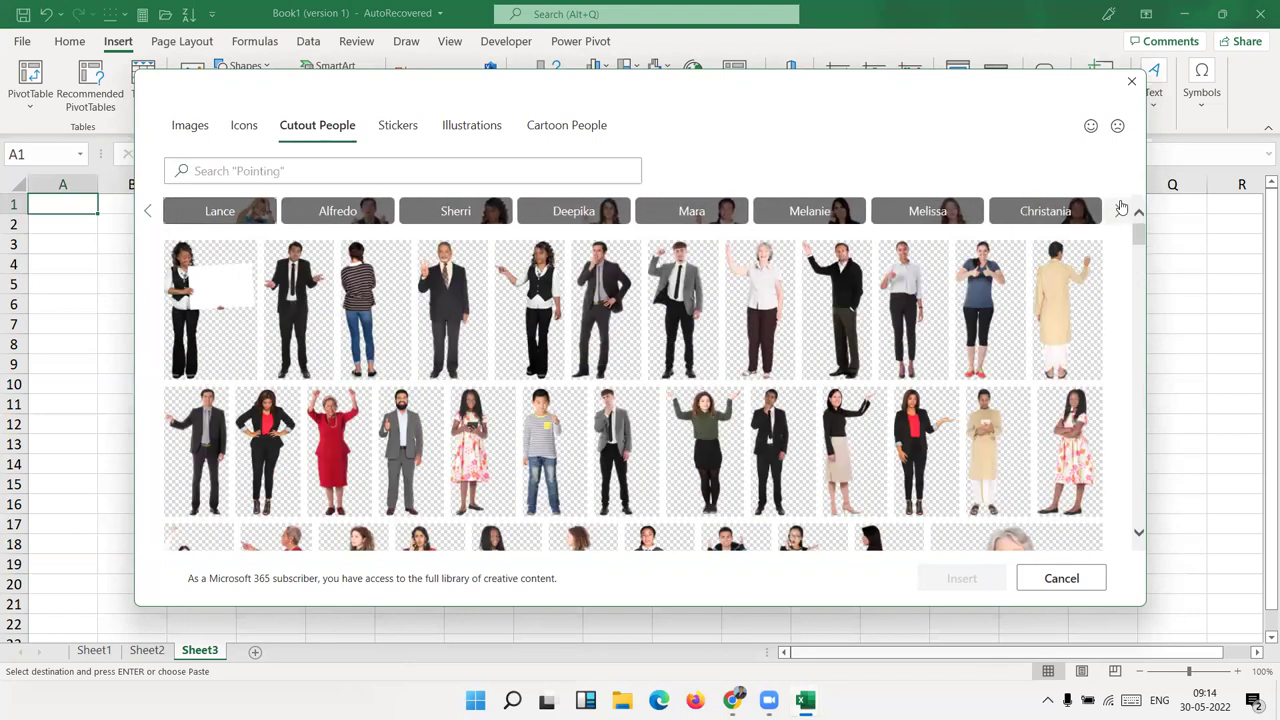
click(1121, 210)
click(1121, 210)
click(1121, 210)
click(1121, 210)
click(1121, 210)
click(1121, 210)
click(1121, 210)
click(1121, 210)
click(1121, 210)
click(1121, 210)
click(1121, 210)
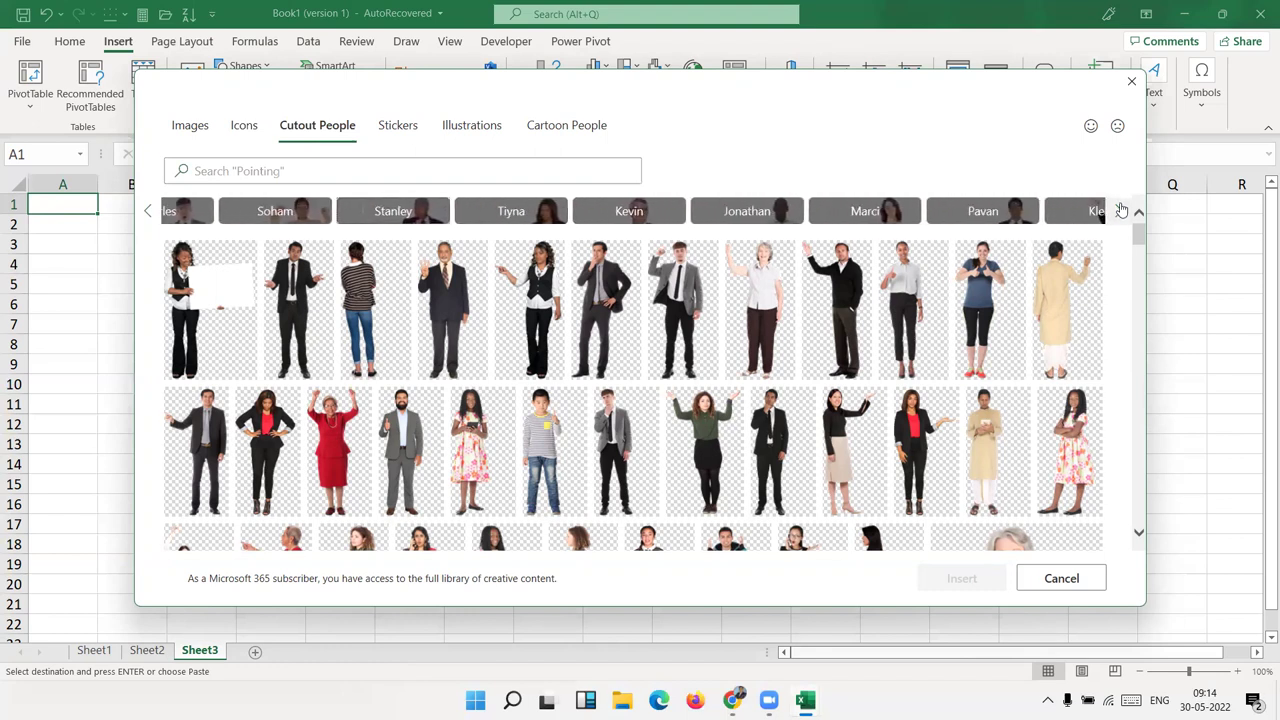
click(1121, 210)
click(1121, 210)
click(1121, 210)
click(1121, 210)
click(1121, 210)
click(1121, 210)
click(1121, 210)
click(1121, 210)
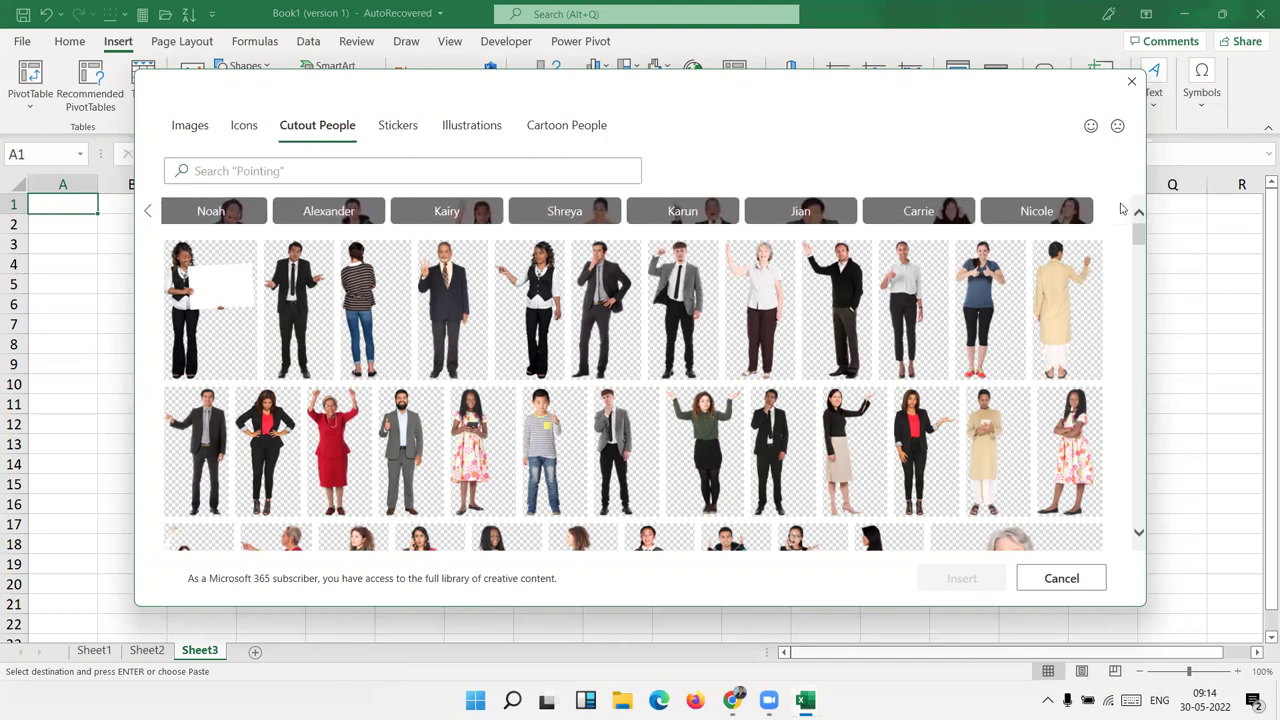
Step: View several individual models' cutout poses, then open the Stickers collection
click(1060, 214)
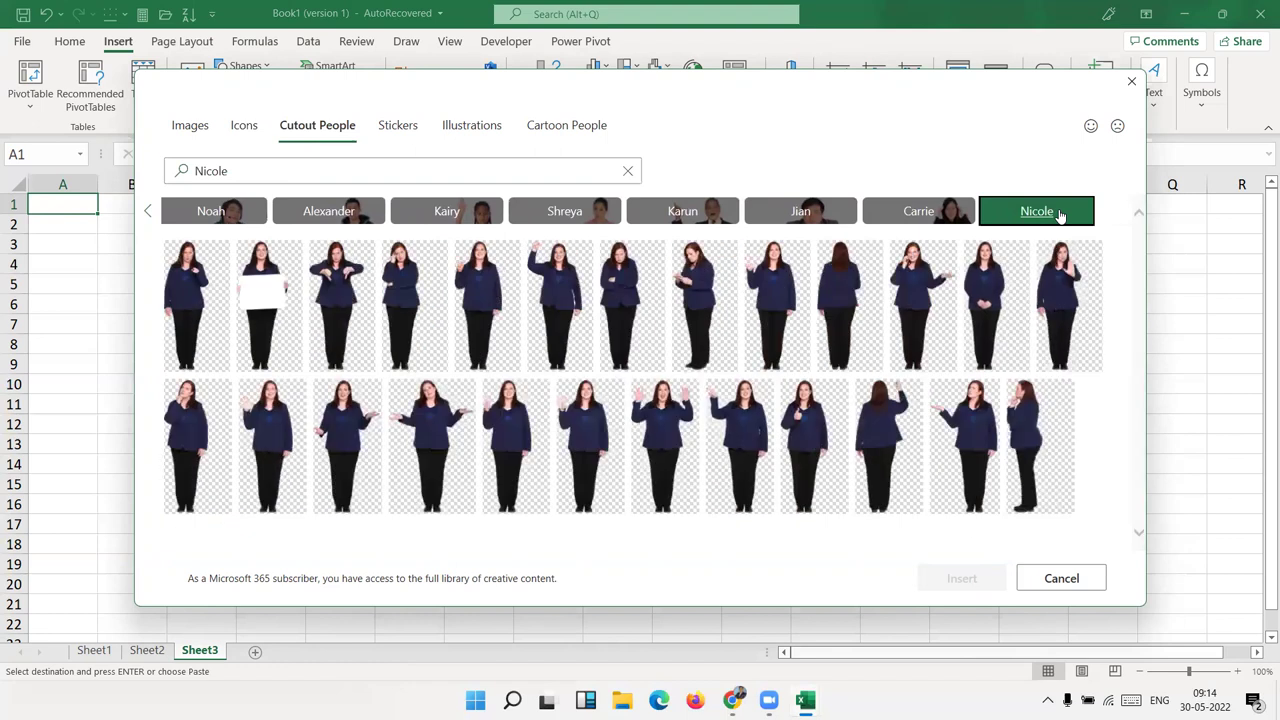
click(942, 222)
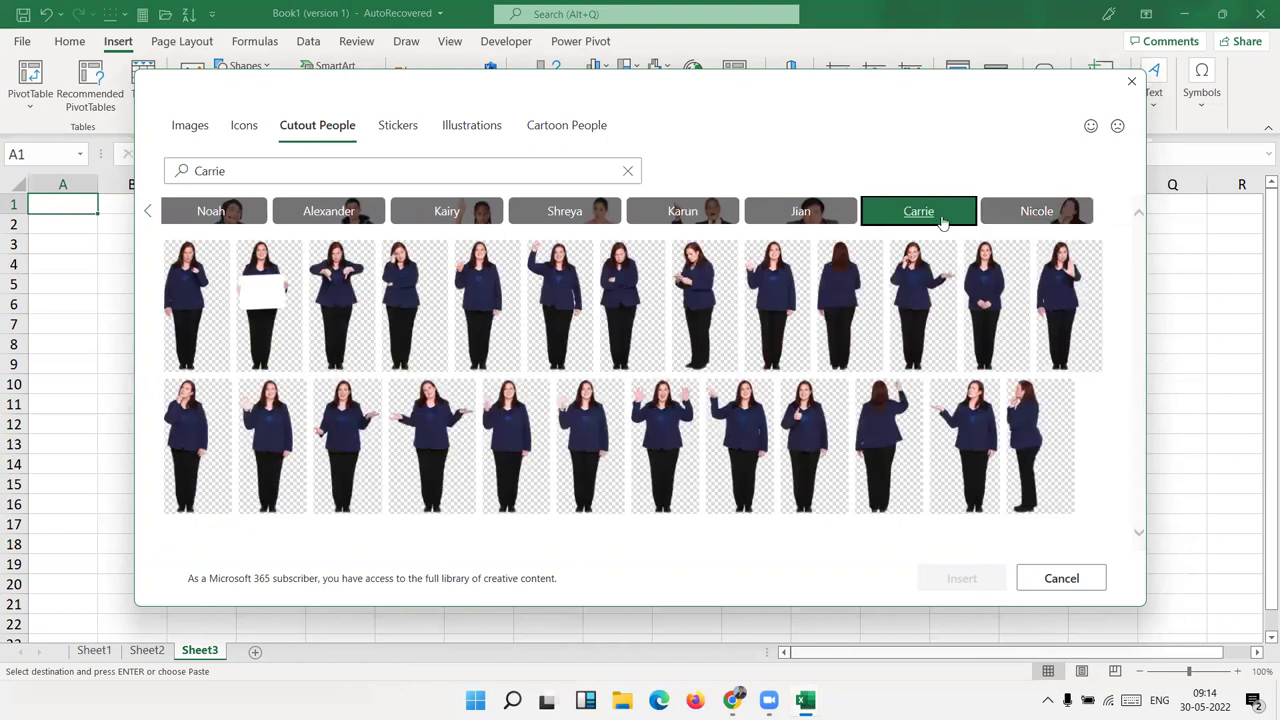
click(845, 222)
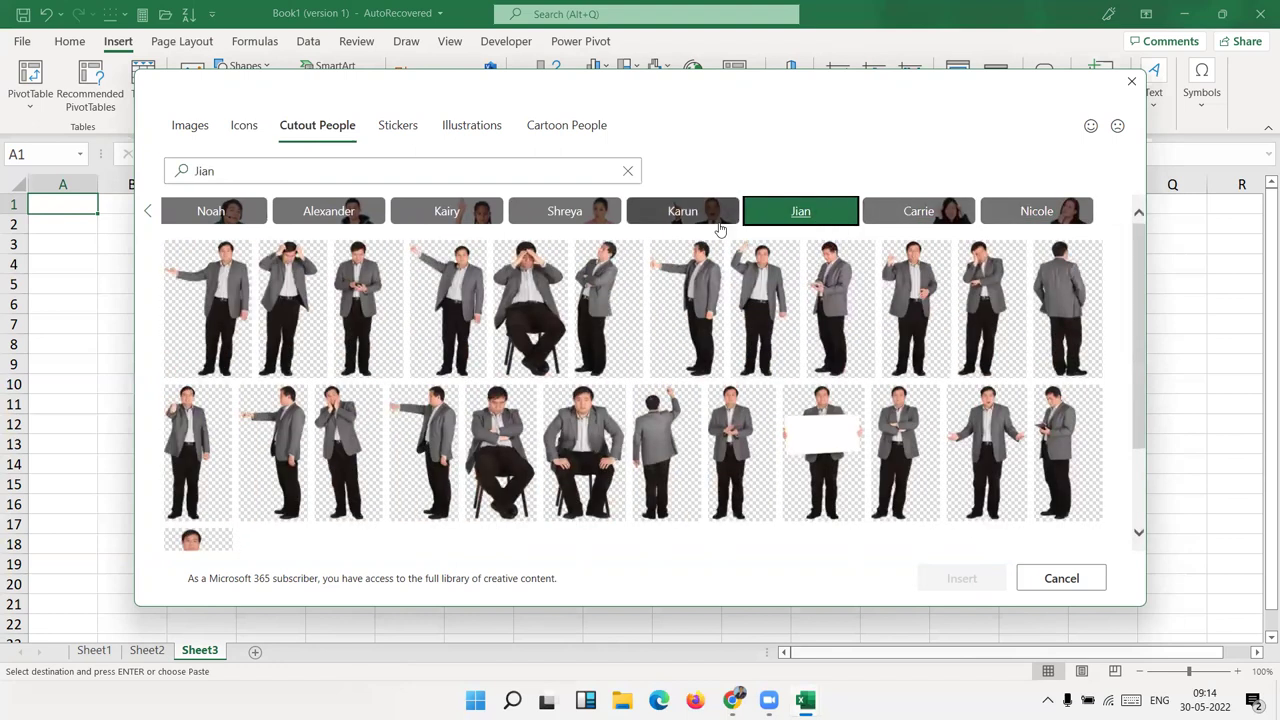
click(720, 228)
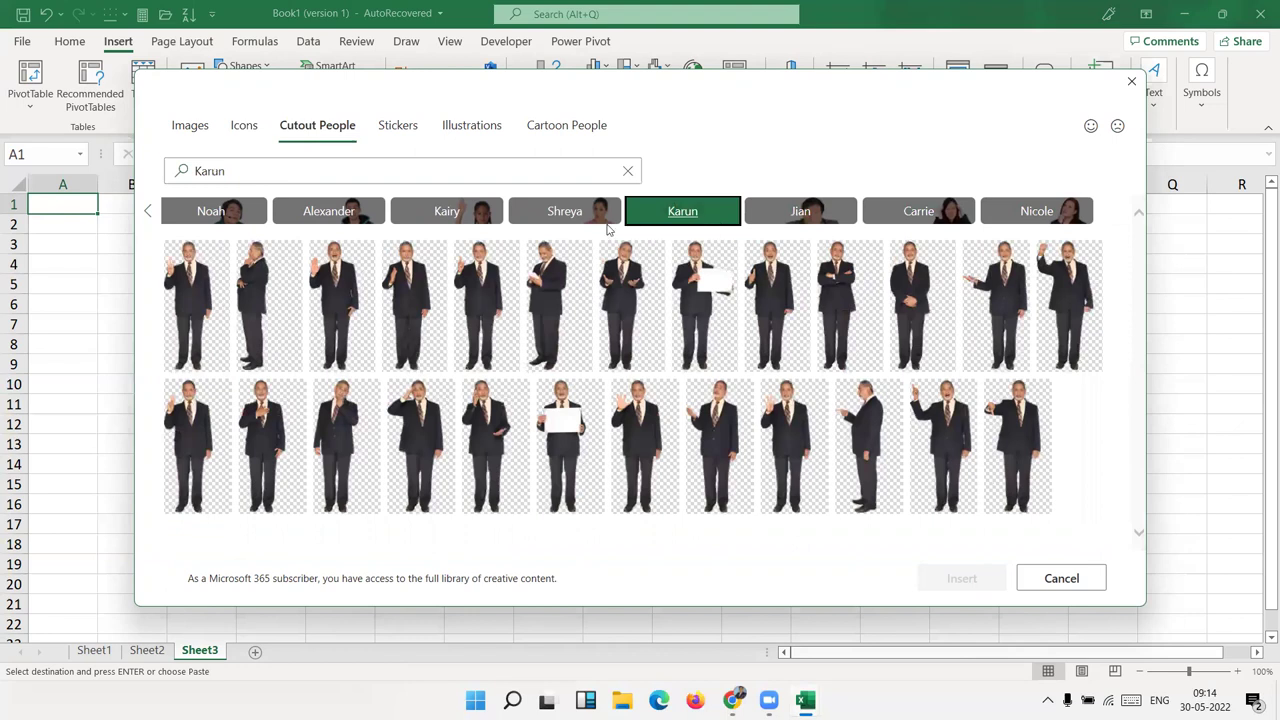
click(592, 222)
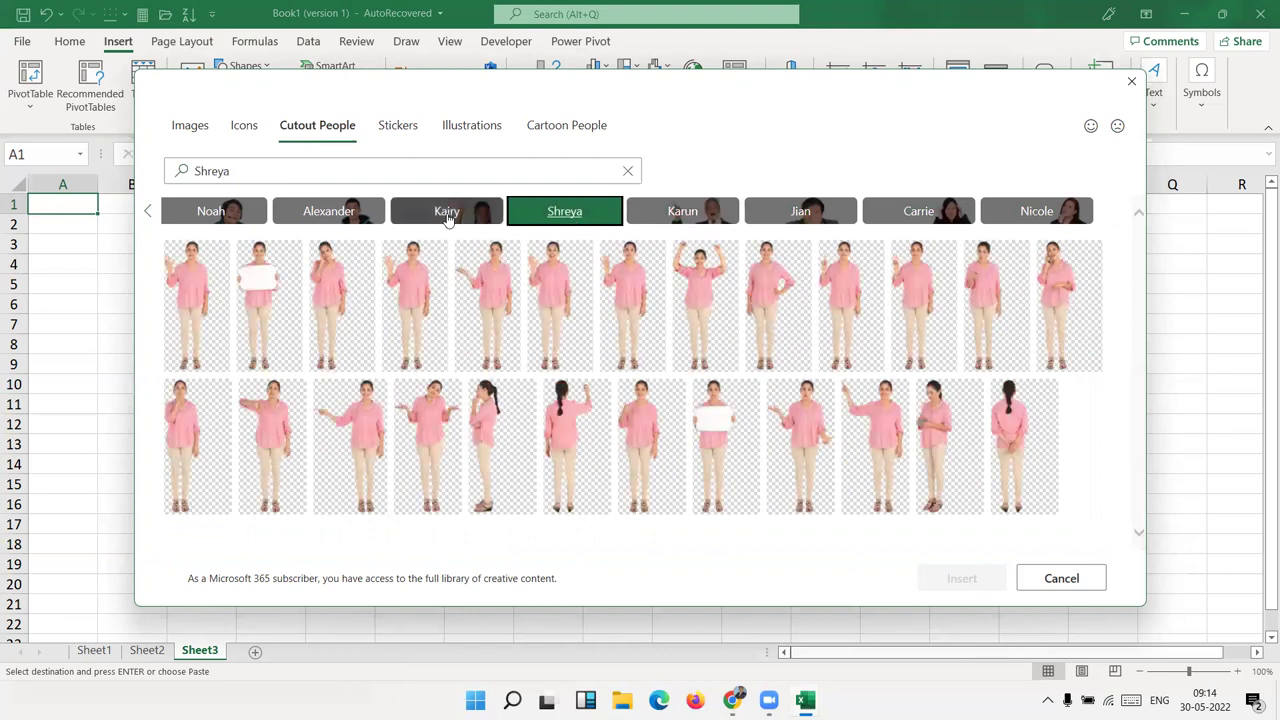
click(447, 219)
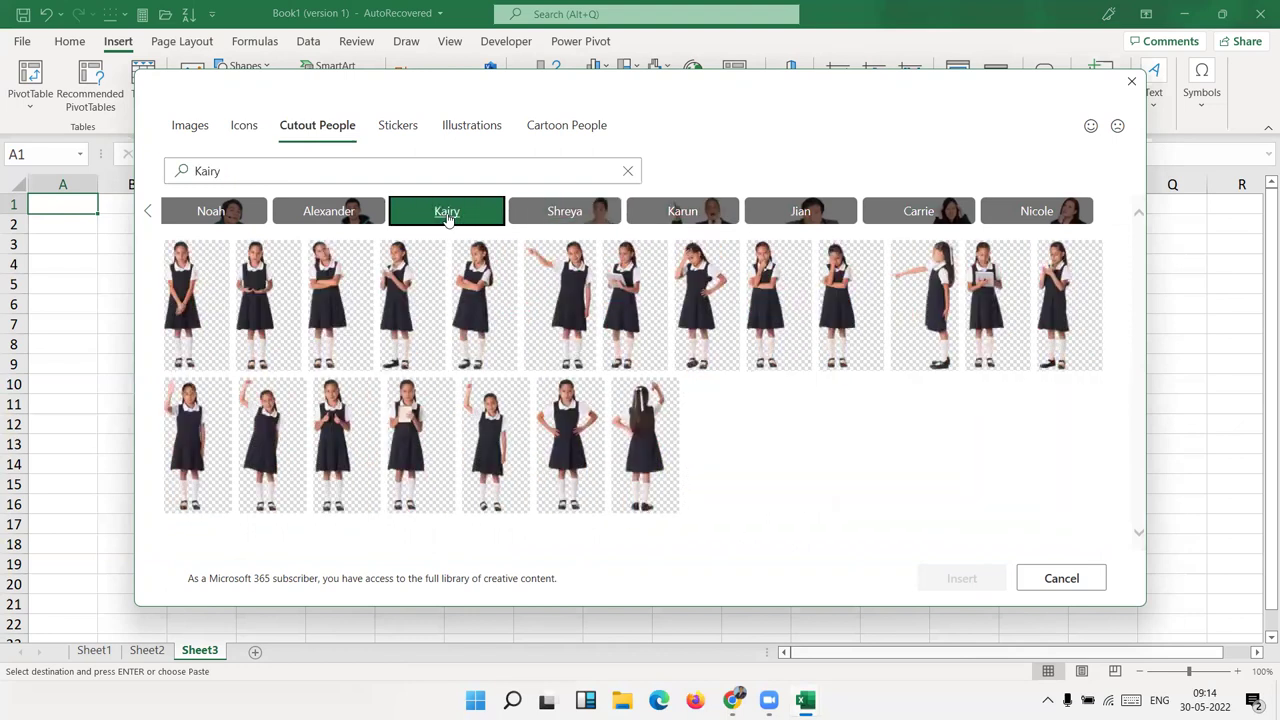
click(341, 211)
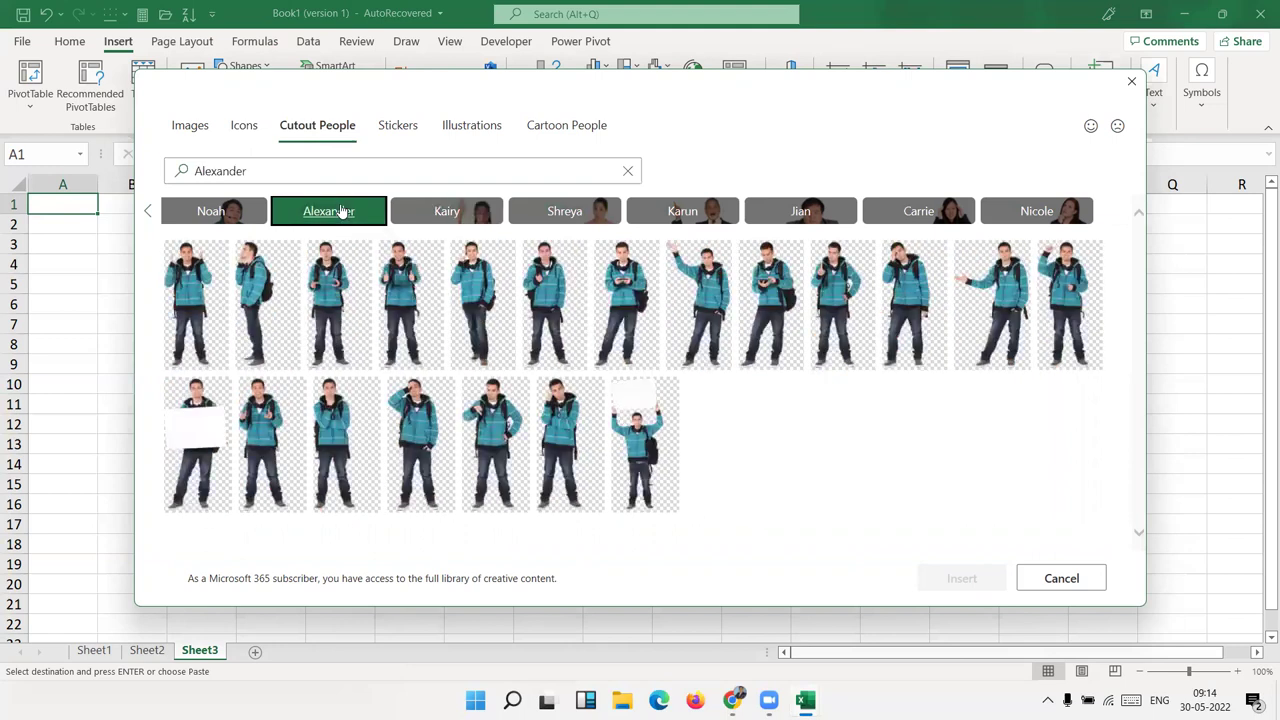
click(250, 216)
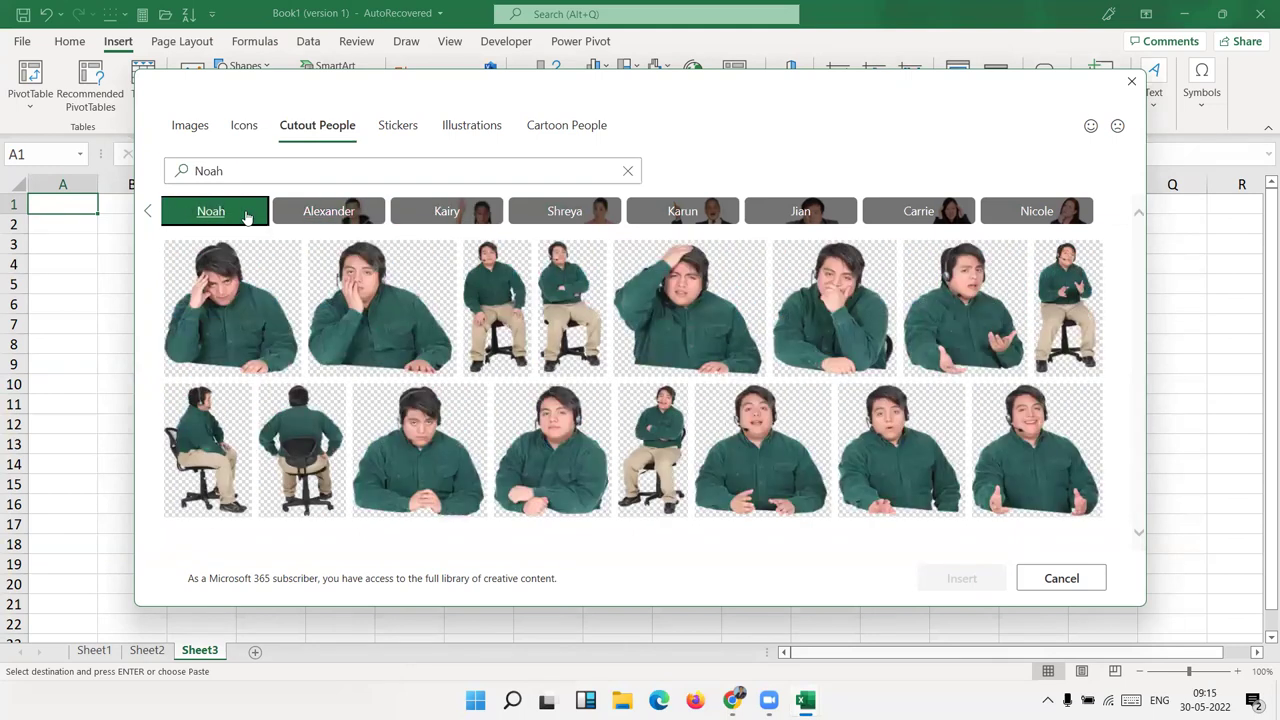
click(151, 214)
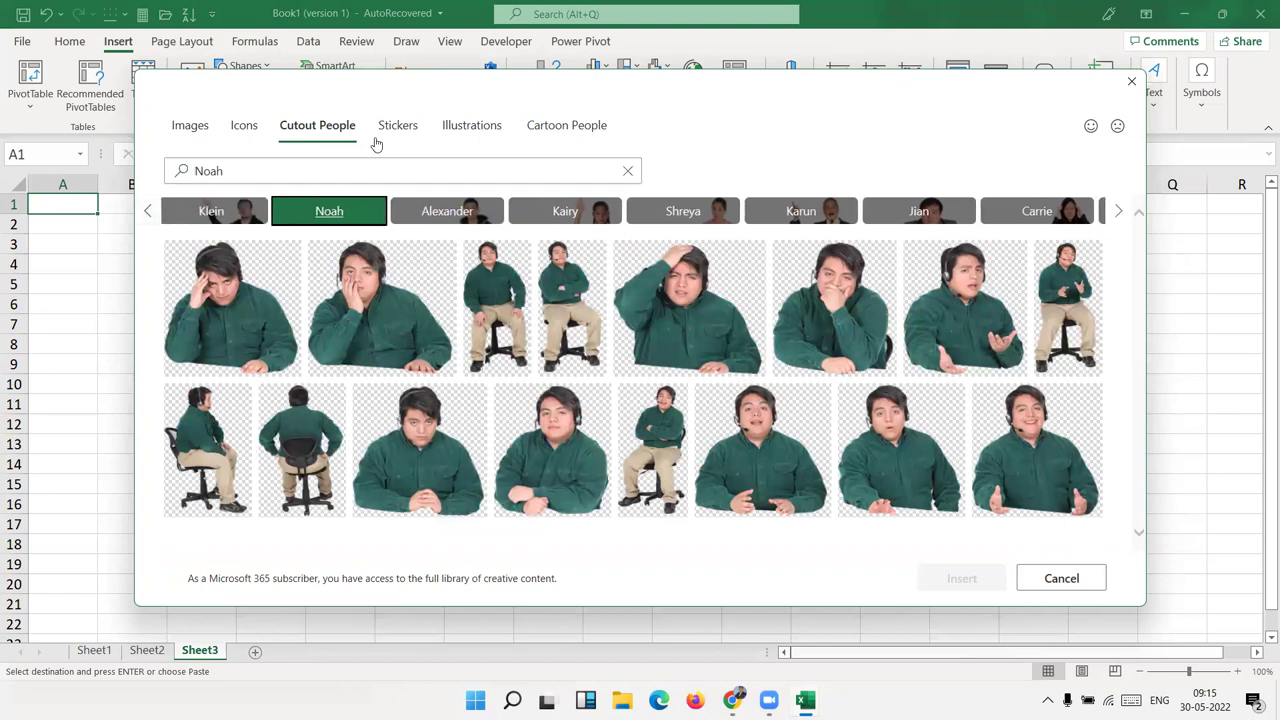
click(388, 132)
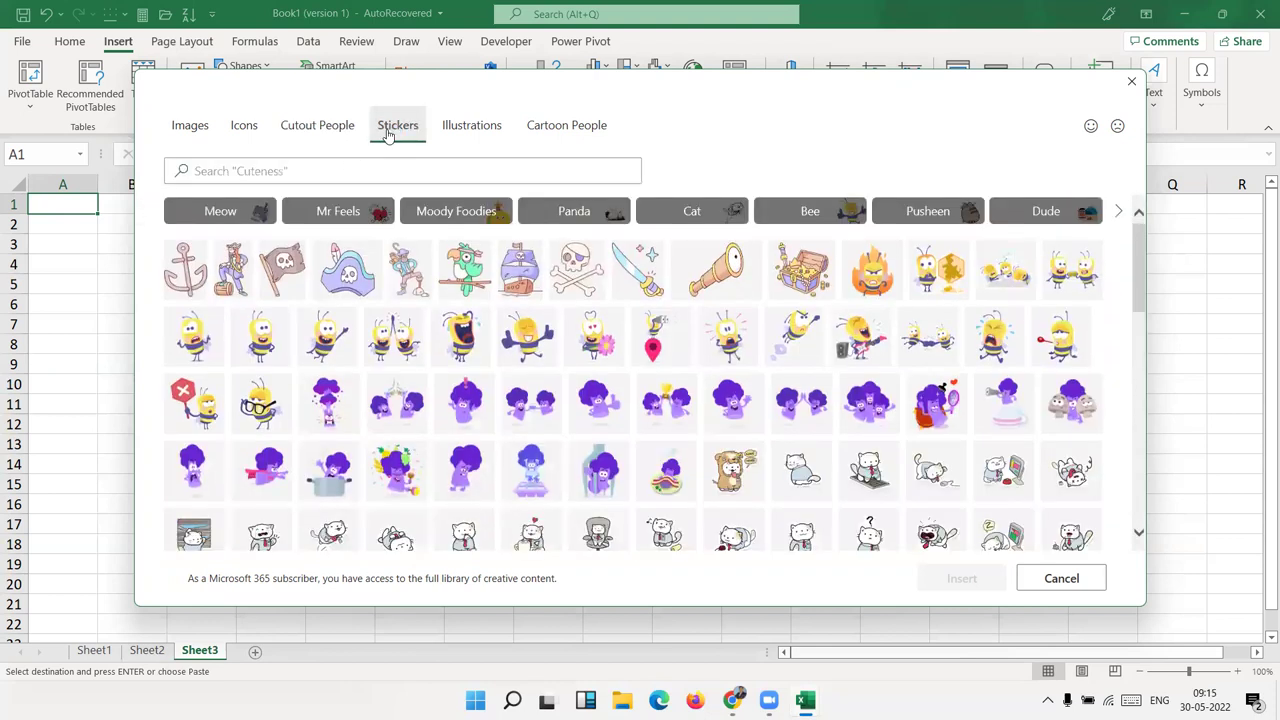
Step: Insert a kurta-wearing cartoon body and a bandana-wrapped head from Illustrations > Cartoon People
click(468, 138)
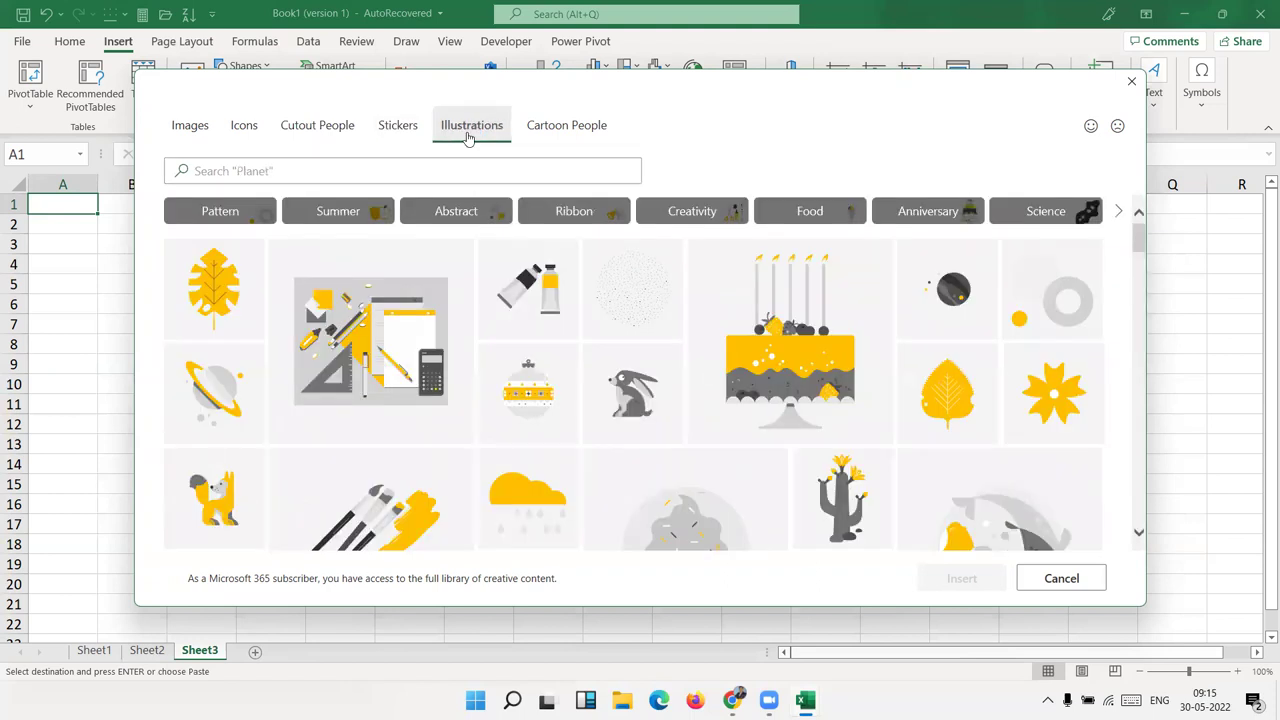
click(550, 129)
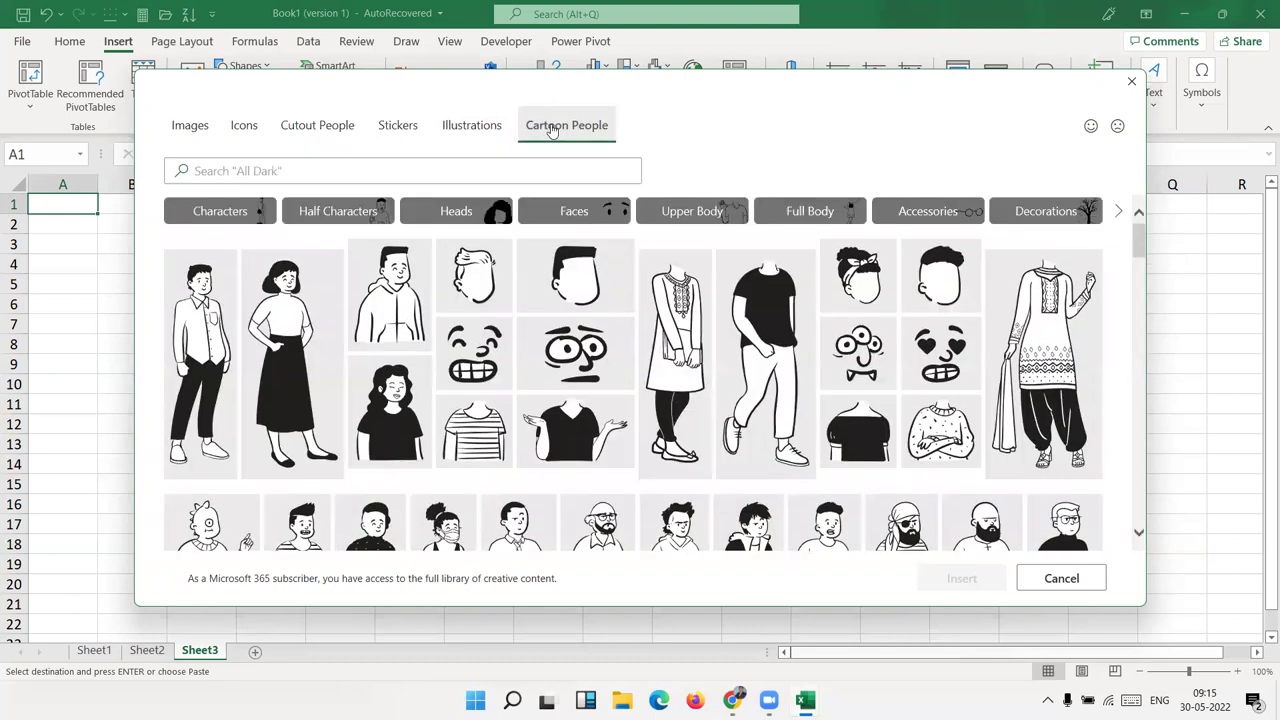
scroll(697, 371, down, 5)
scroll(700, 372, up, 3)
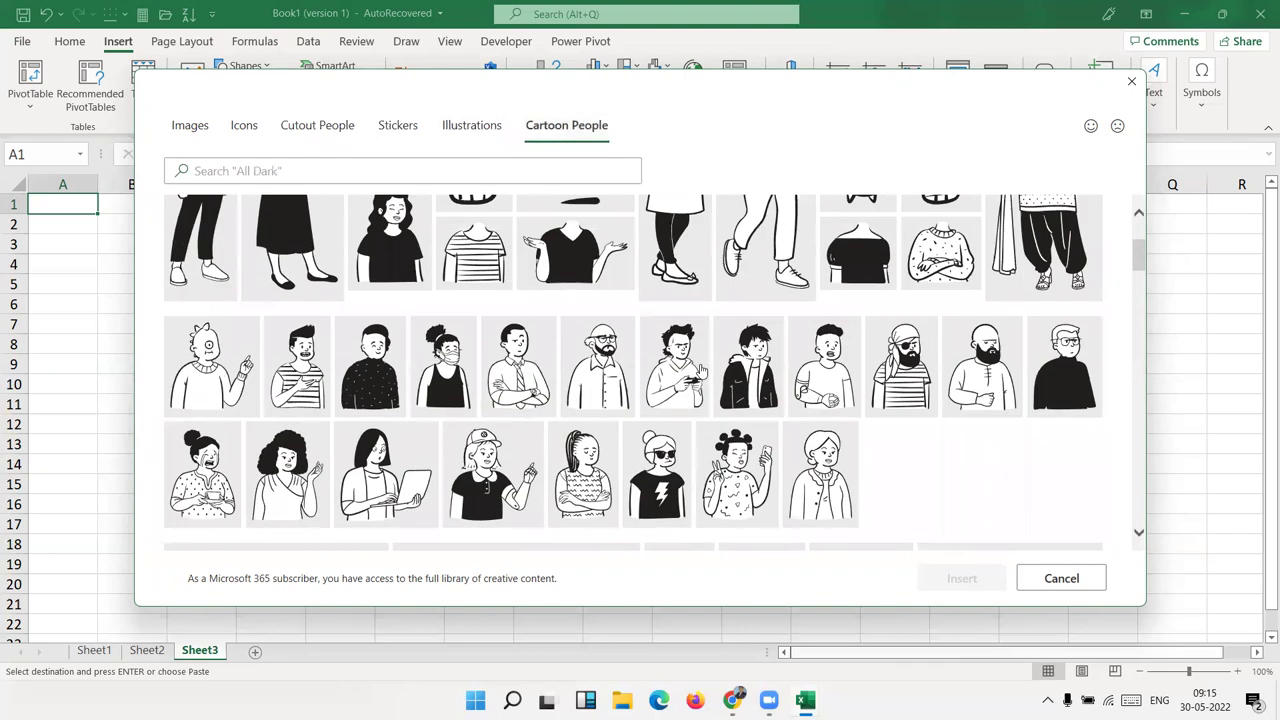
scroll(700, 371, up, 3)
scroll(700, 370, down, 5)
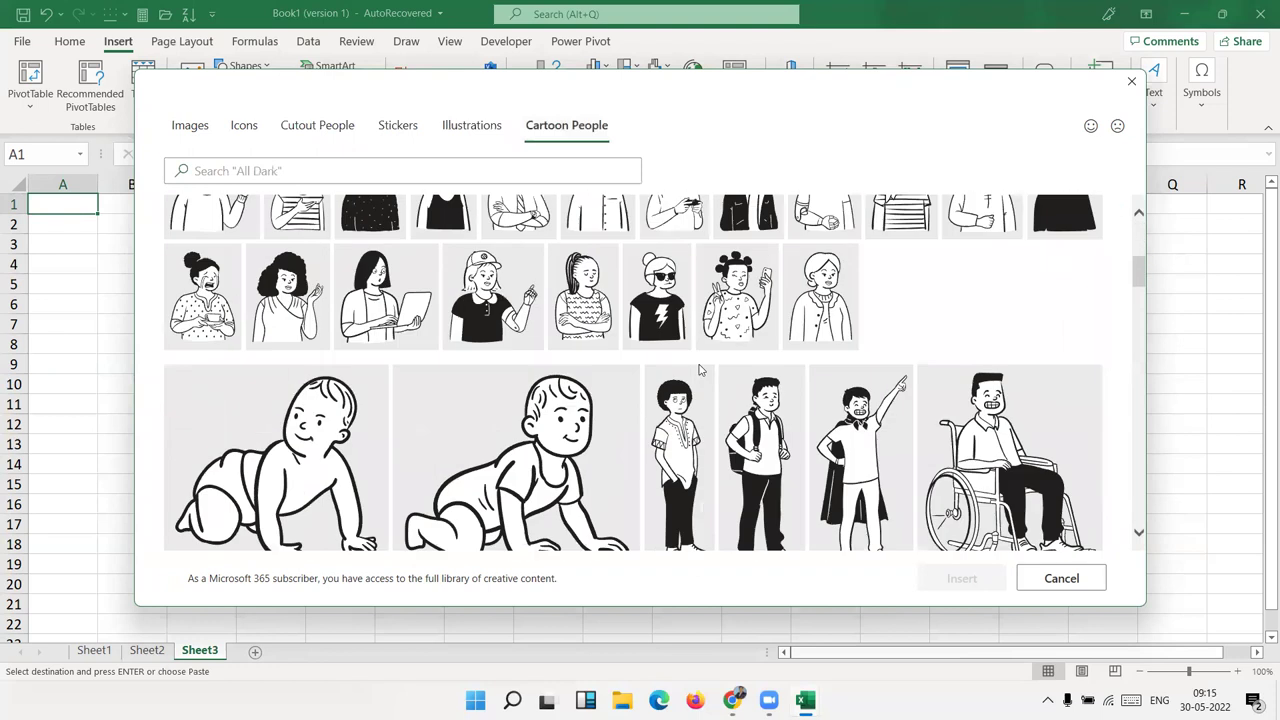
scroll(702, 360, up, 5)
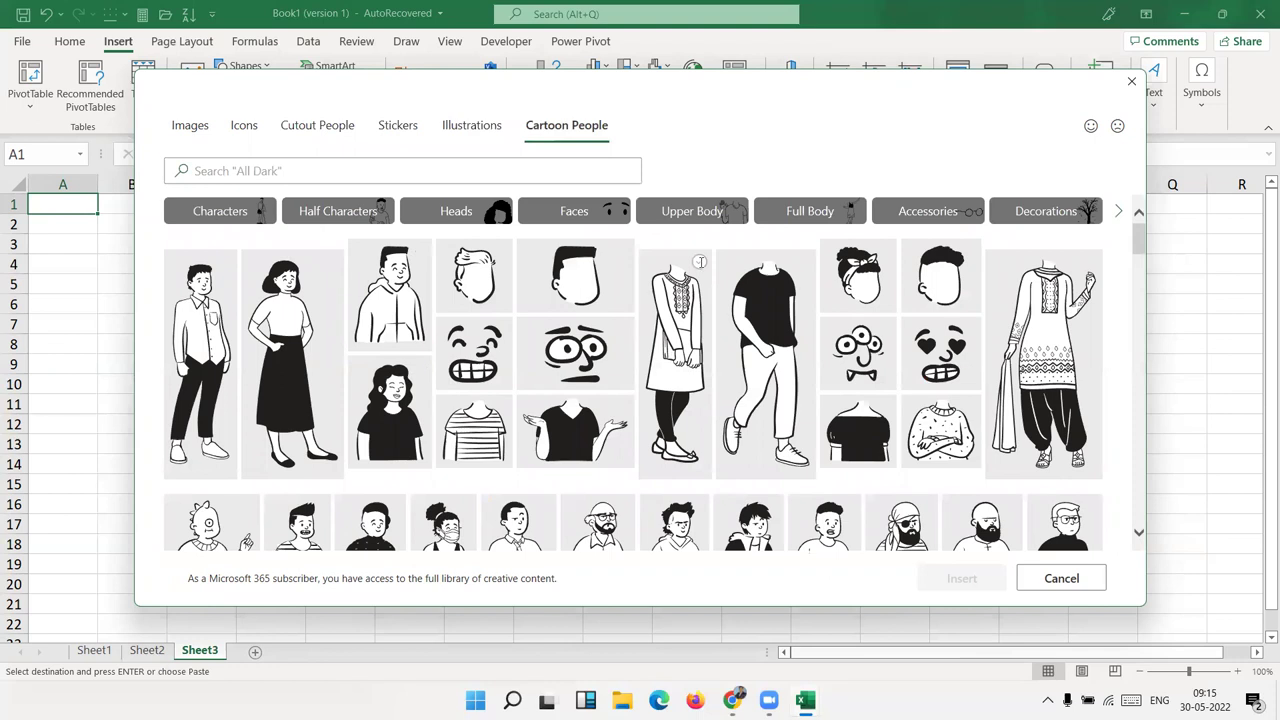
click(699, 262)
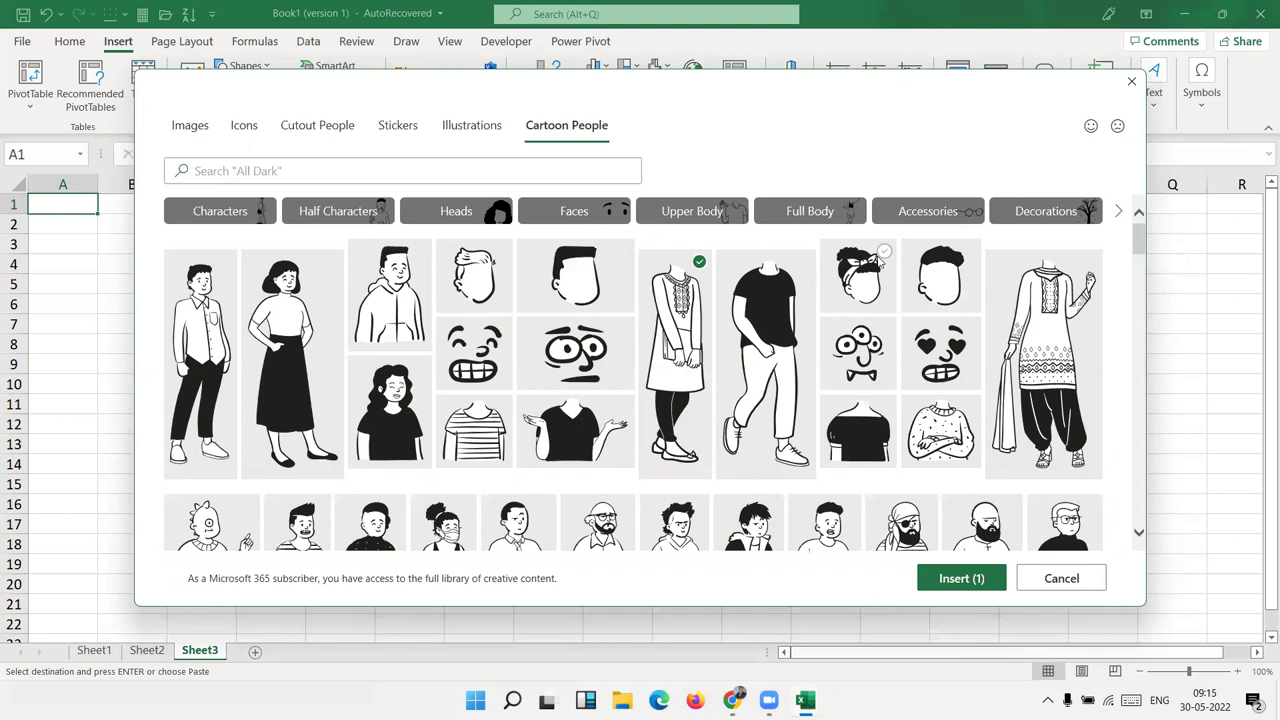
click(883, 252)
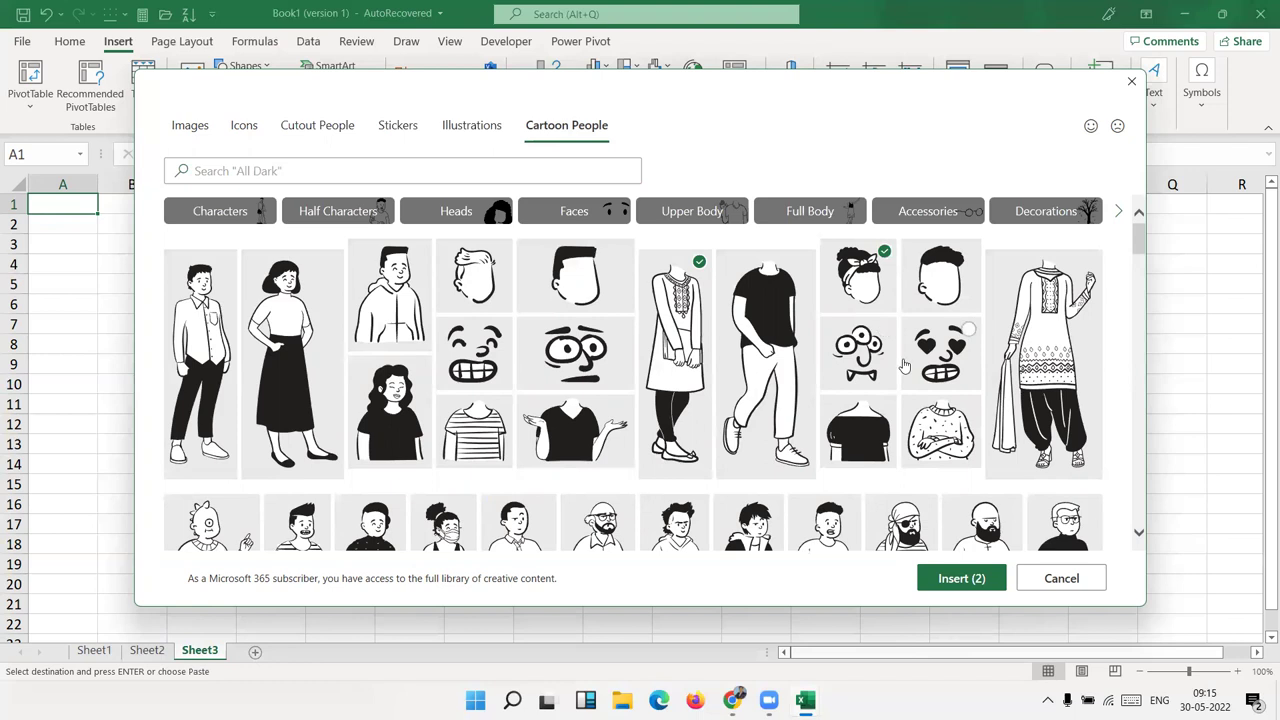
click(961, 578)
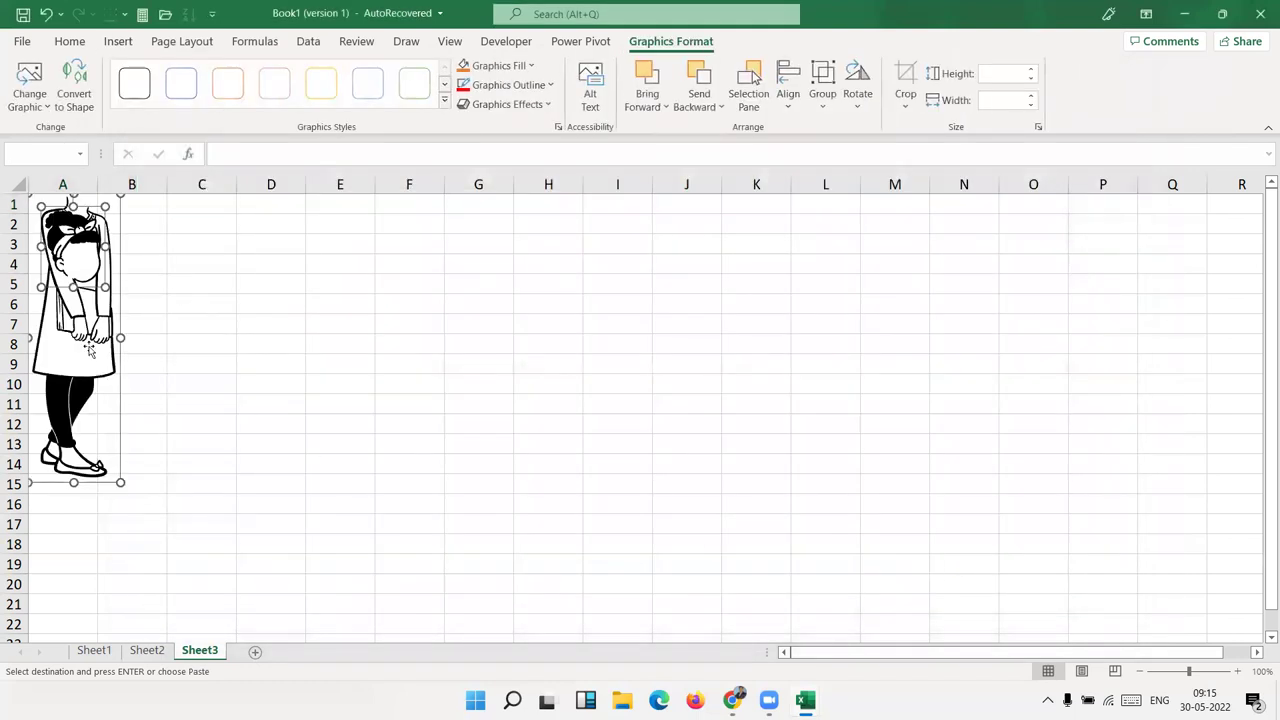
Step: Drag the cartoon figure over to columns D–E, spanning rows 3–21
drag(88, 350, 323, 468)
click(576, 402)
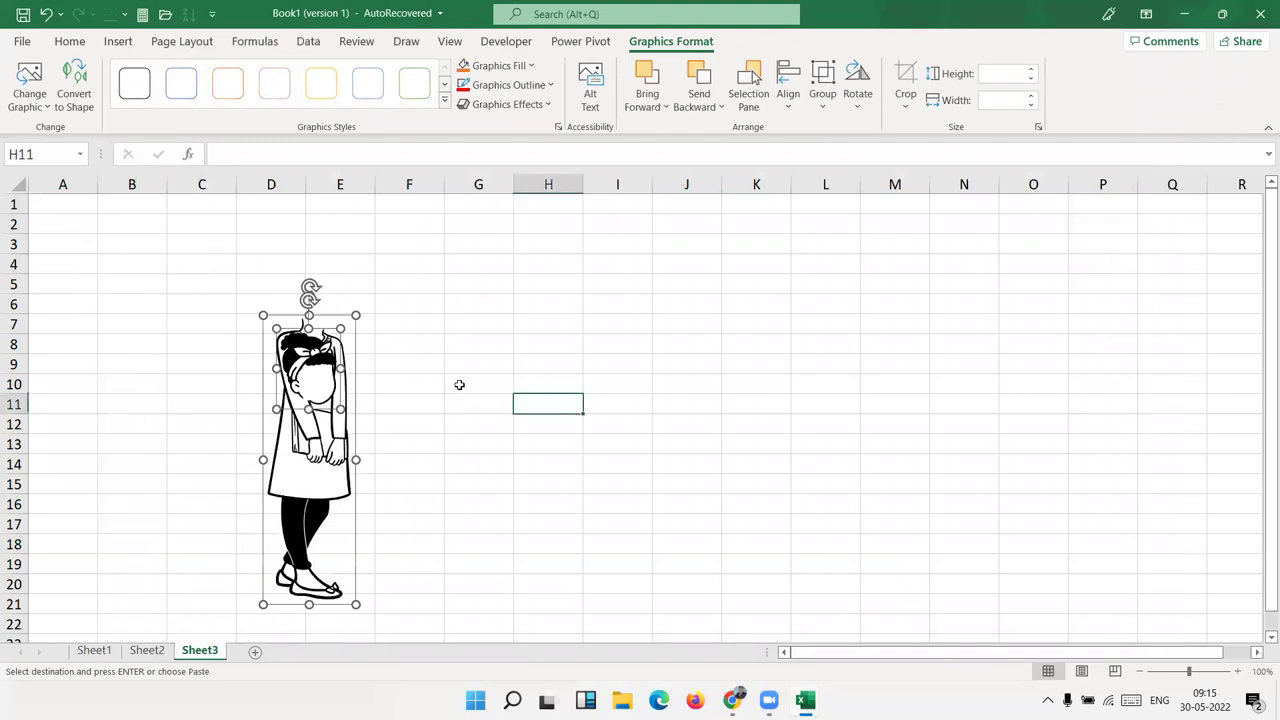
click(323, 369)
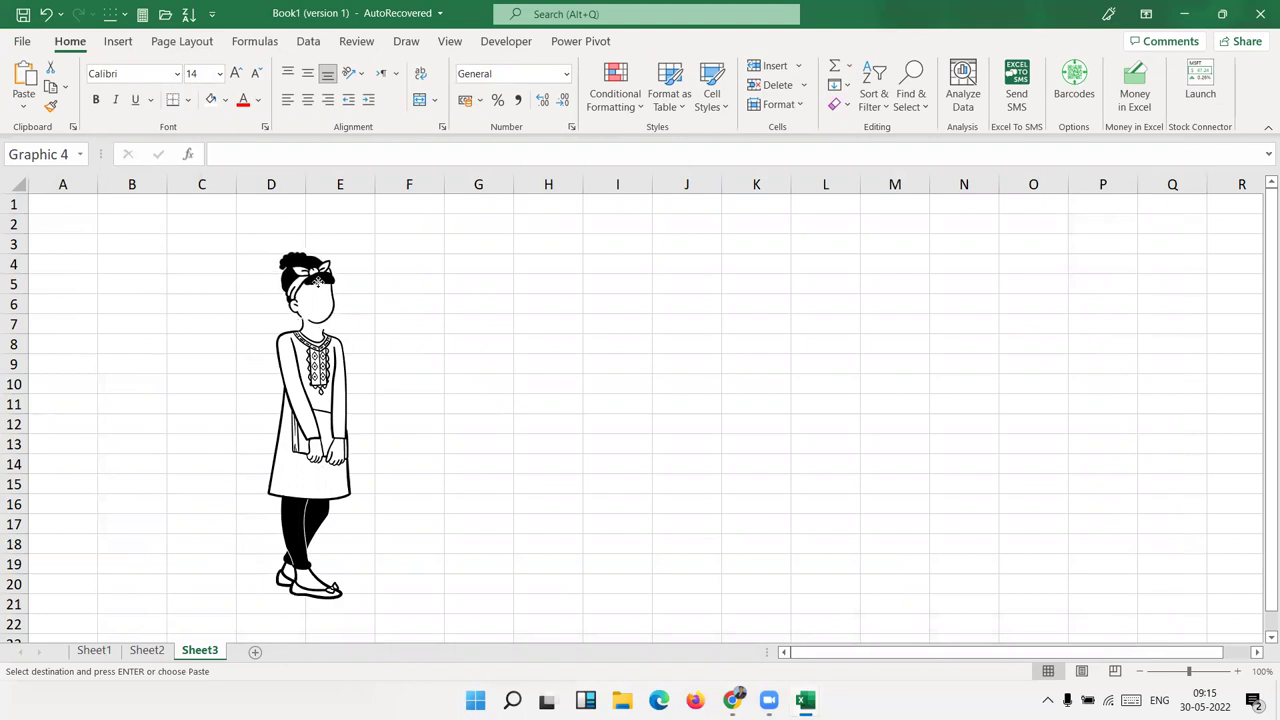
click(511, 289)
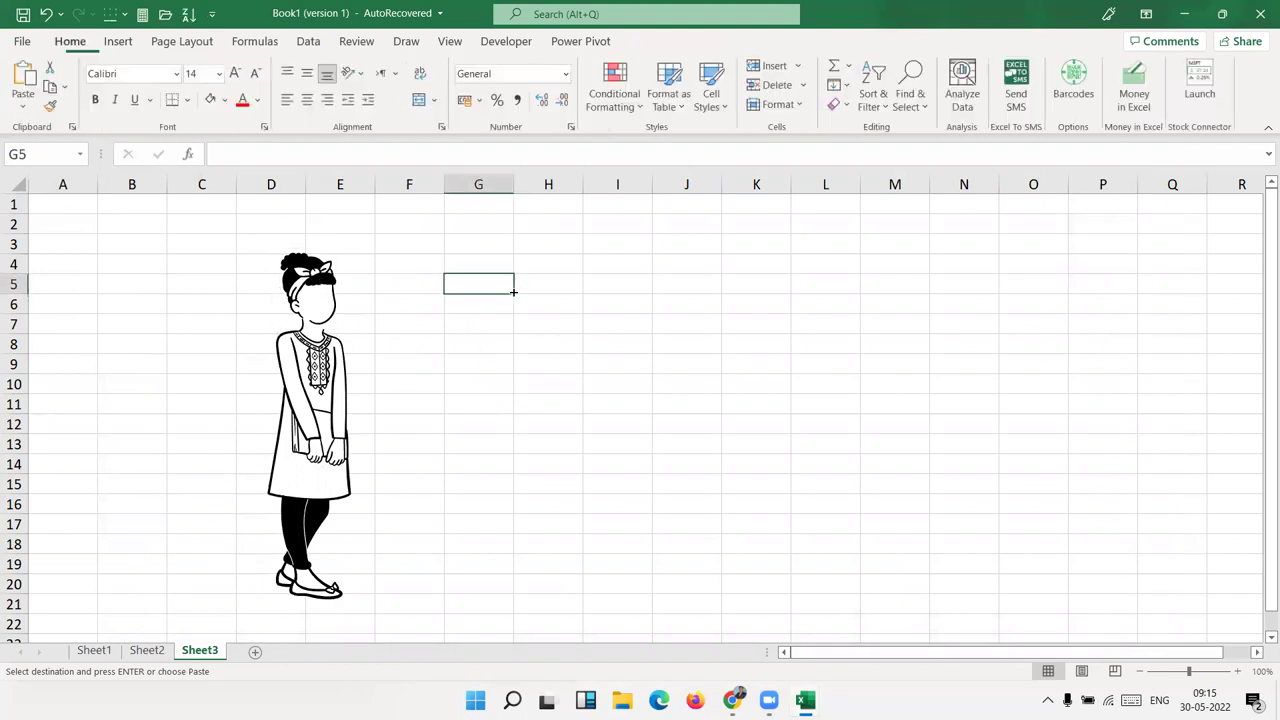
click(118, 41)
Step: Insert a smiling closed-eye face from the Cartoon People Faces category via Stock Images
click(193, 104)
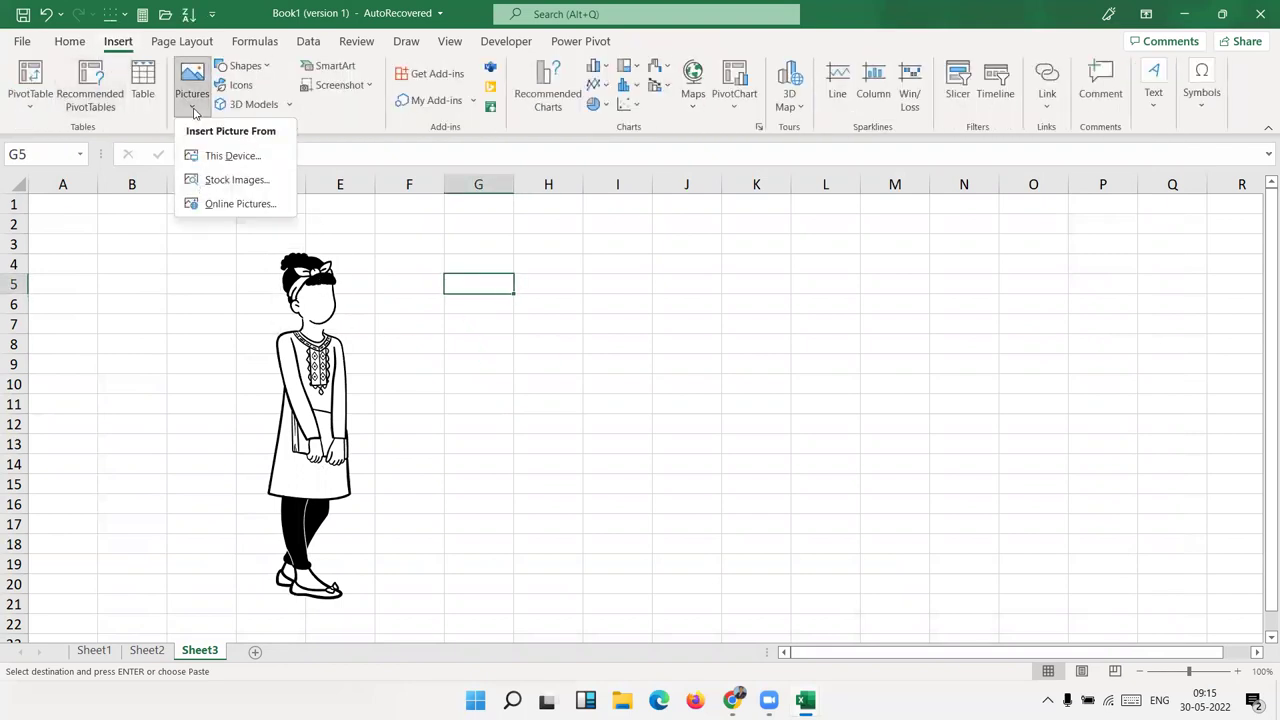
click(225, 179)
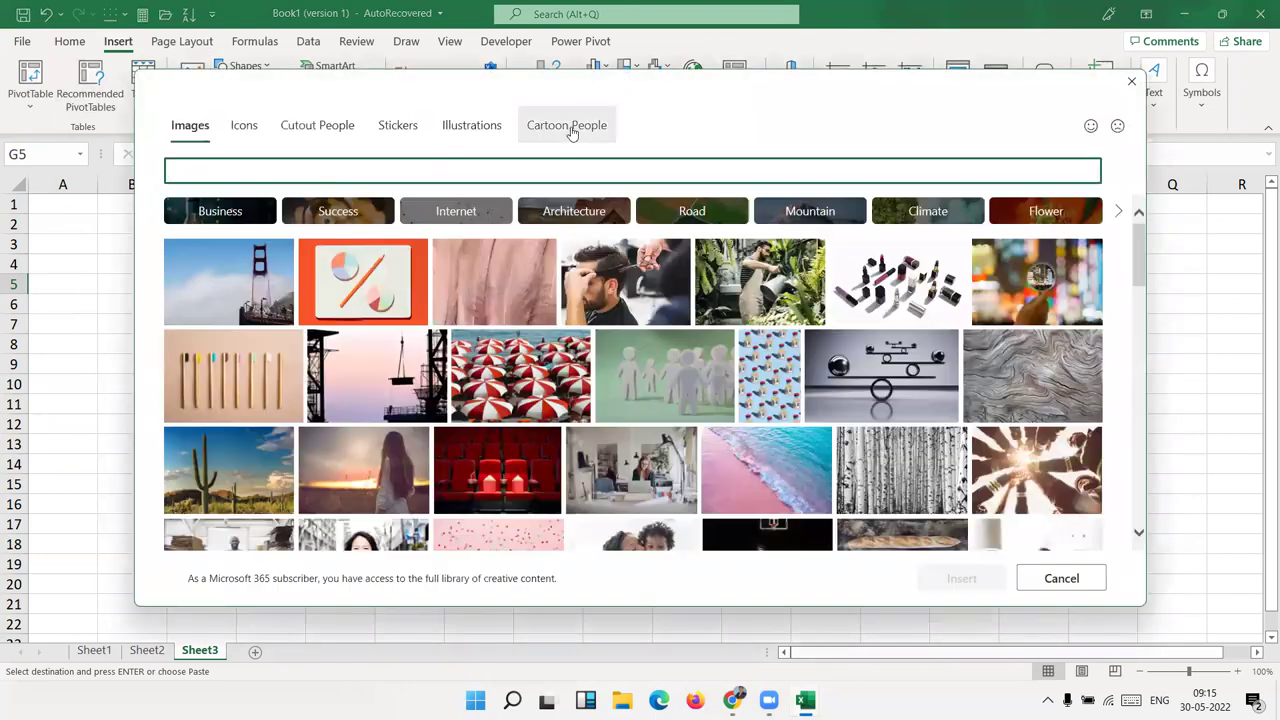
click(569, 127)
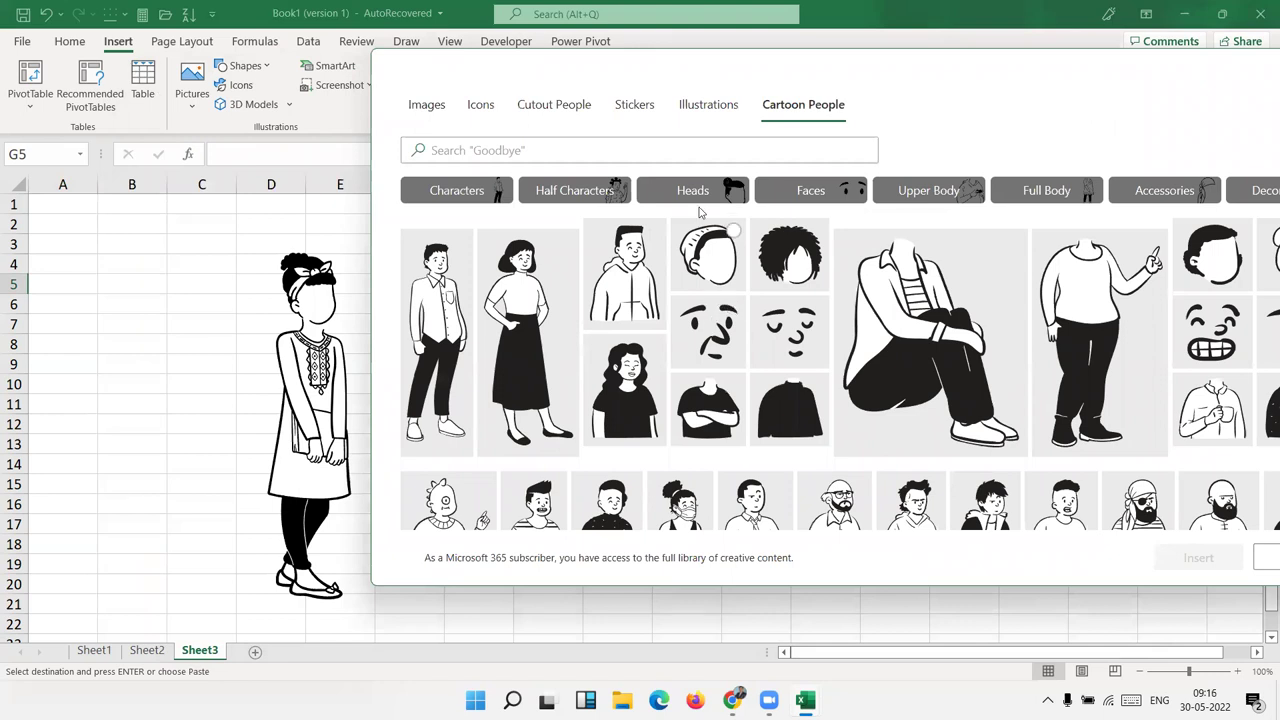
click(800, 194)
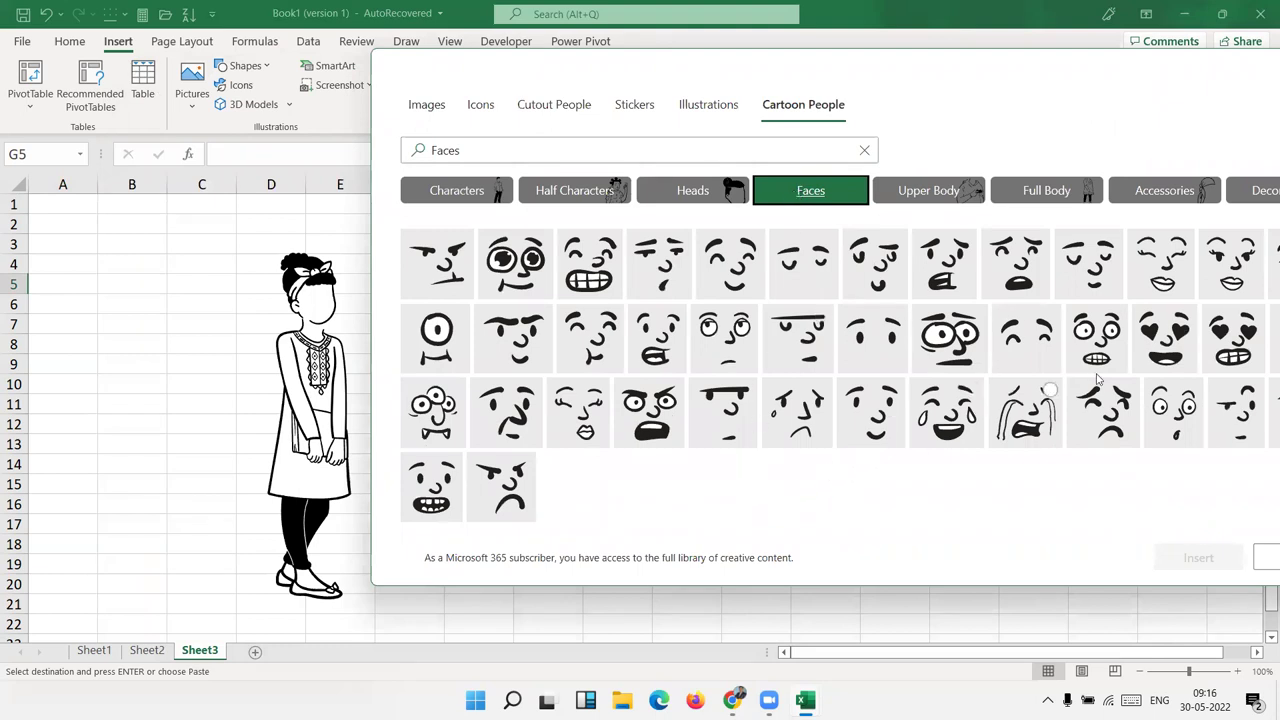
click(1157, 280)
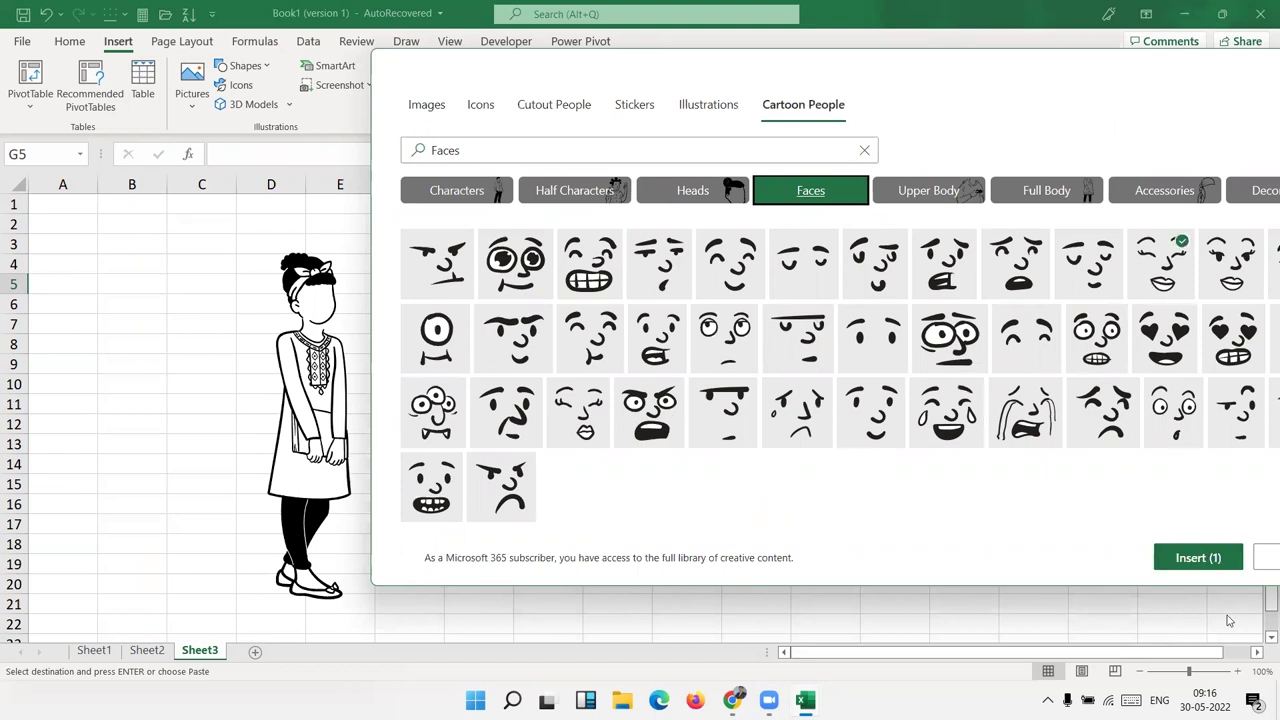
click(1188, 560)
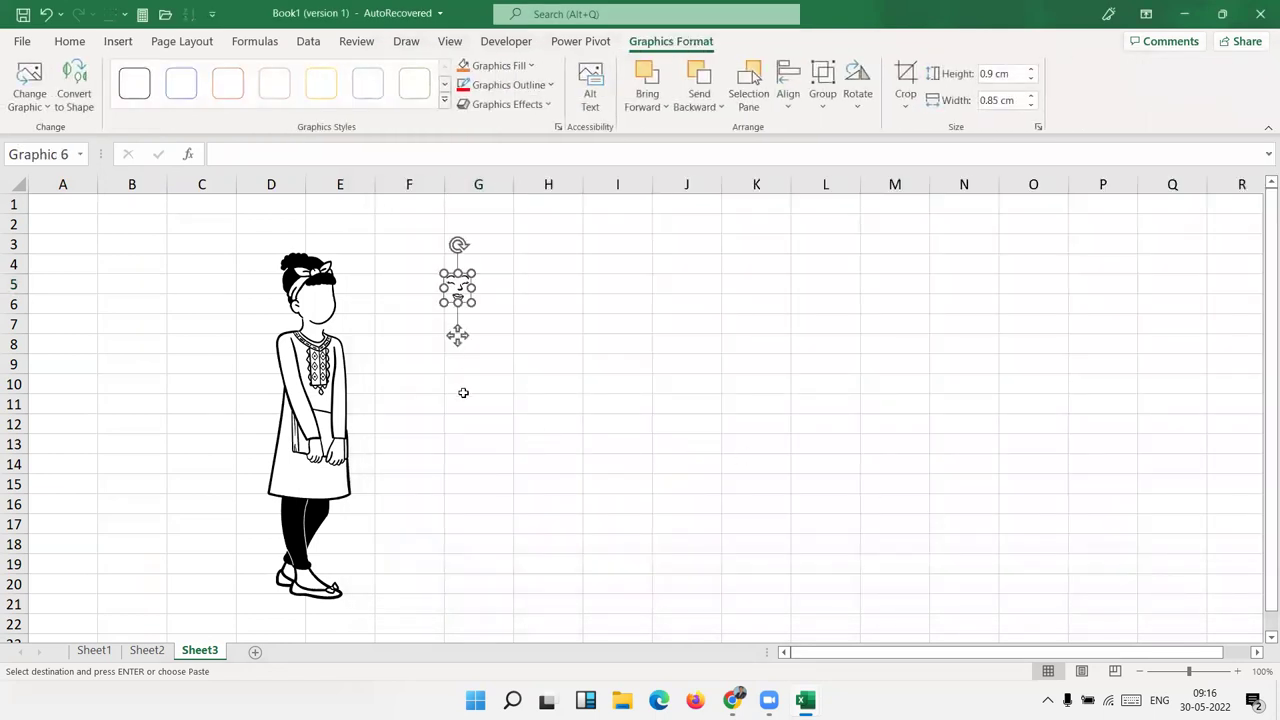
Step: Place the face on the figure's blank head and enlarge it to 1.14 × 1.12 cm
click(463, 392)
drag(457, 289, 318, 312)
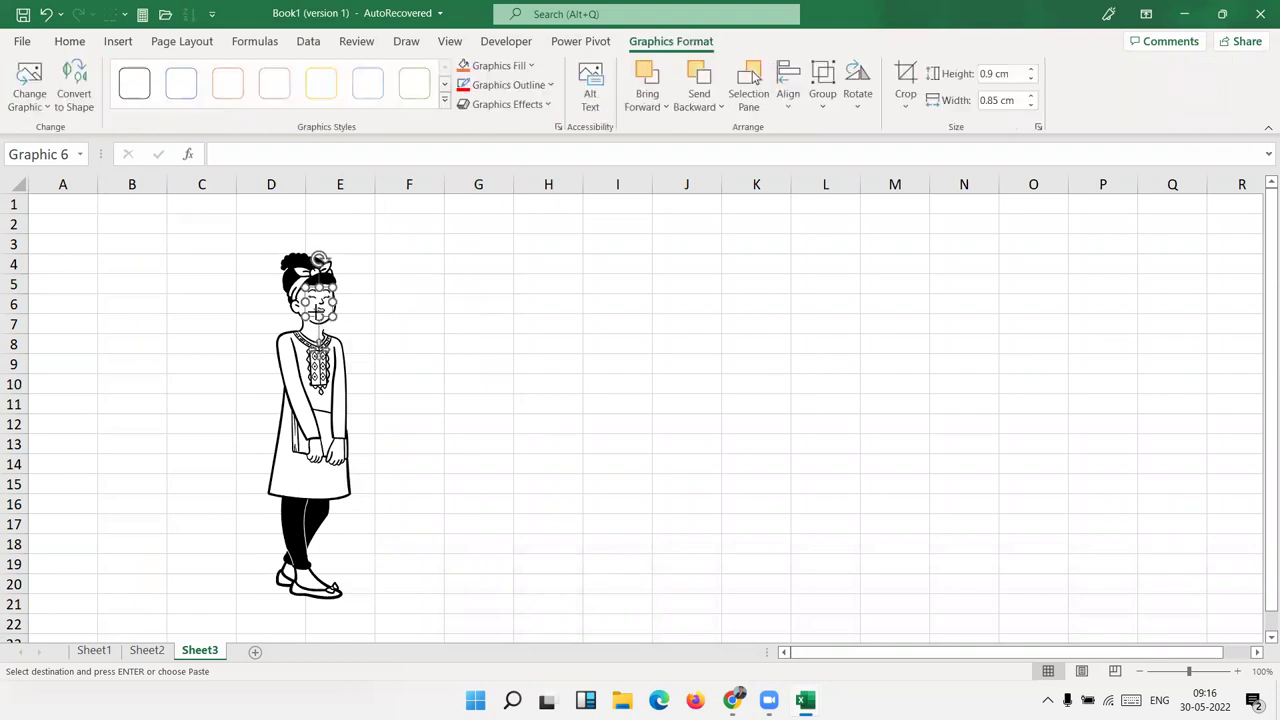
drag(318, 316, 318, 314)
mouse_move(303, 319)
mouse_down()
mouse_move(328, 325)
mouse_move(318, 298)
mouse_up()
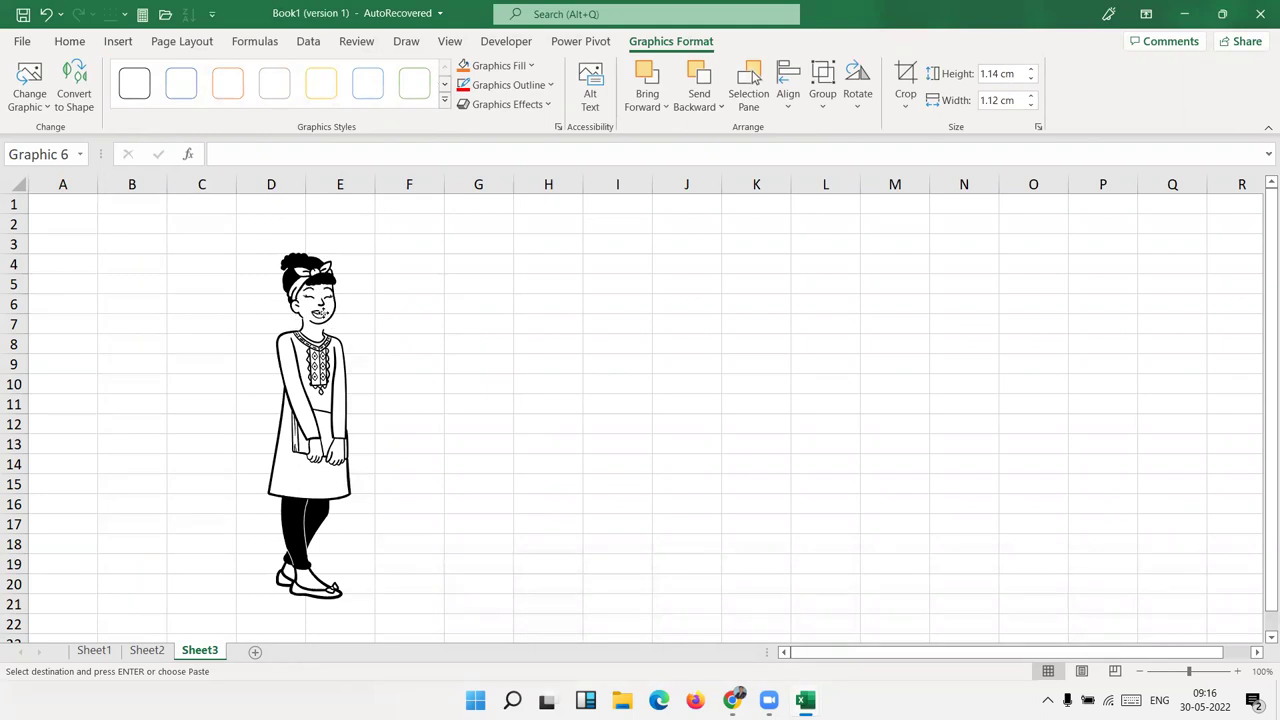
click(467, 321)
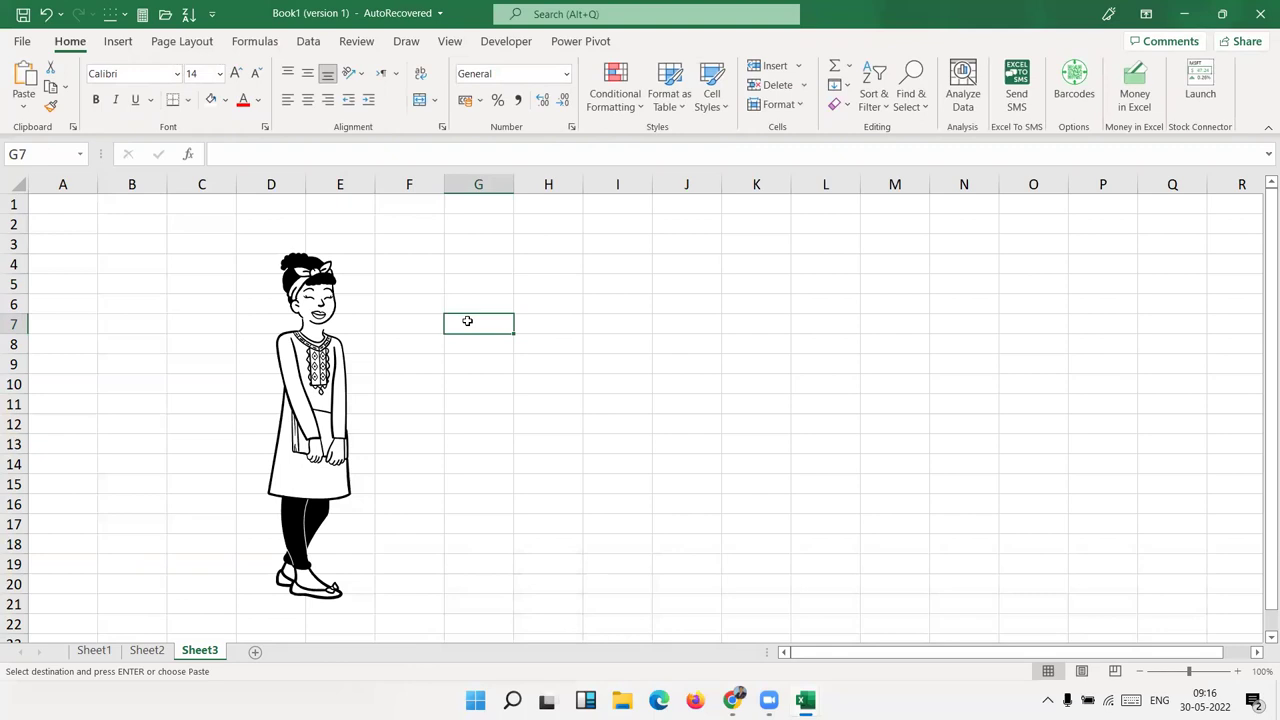
Step: Give the cartoon body a dark blue graphics outline
click(330, 398)
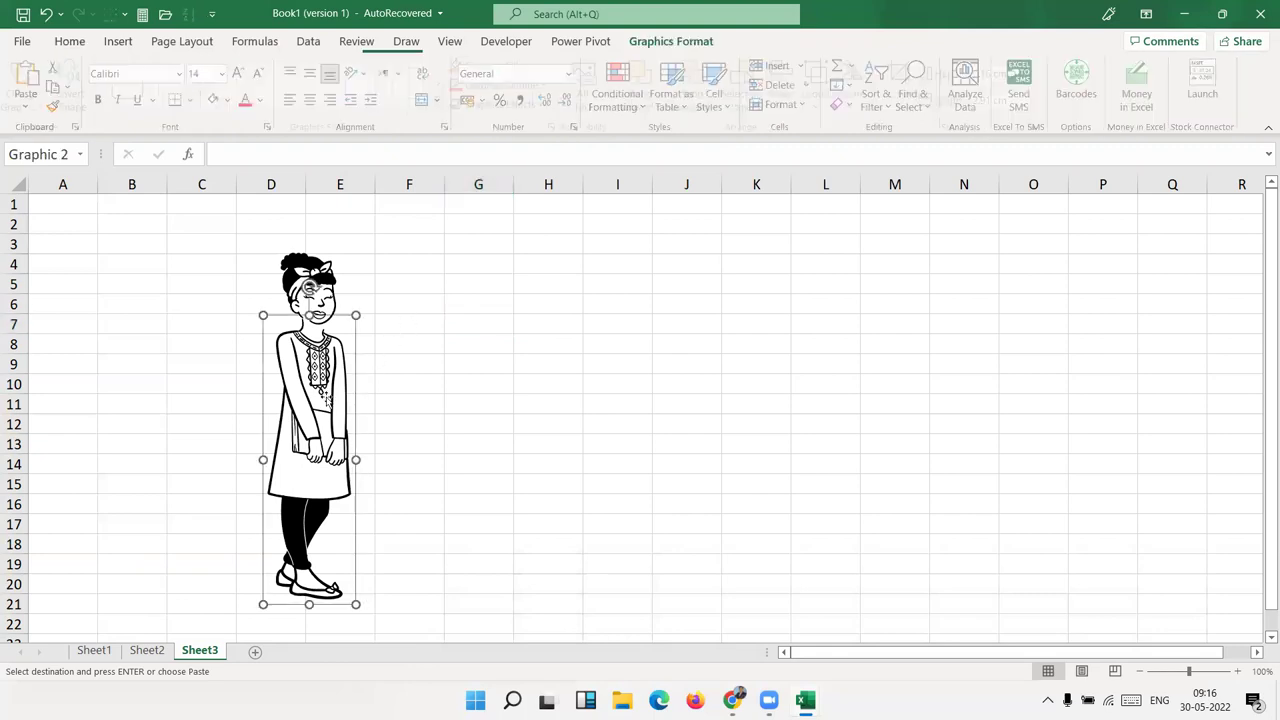
click(703, 43)
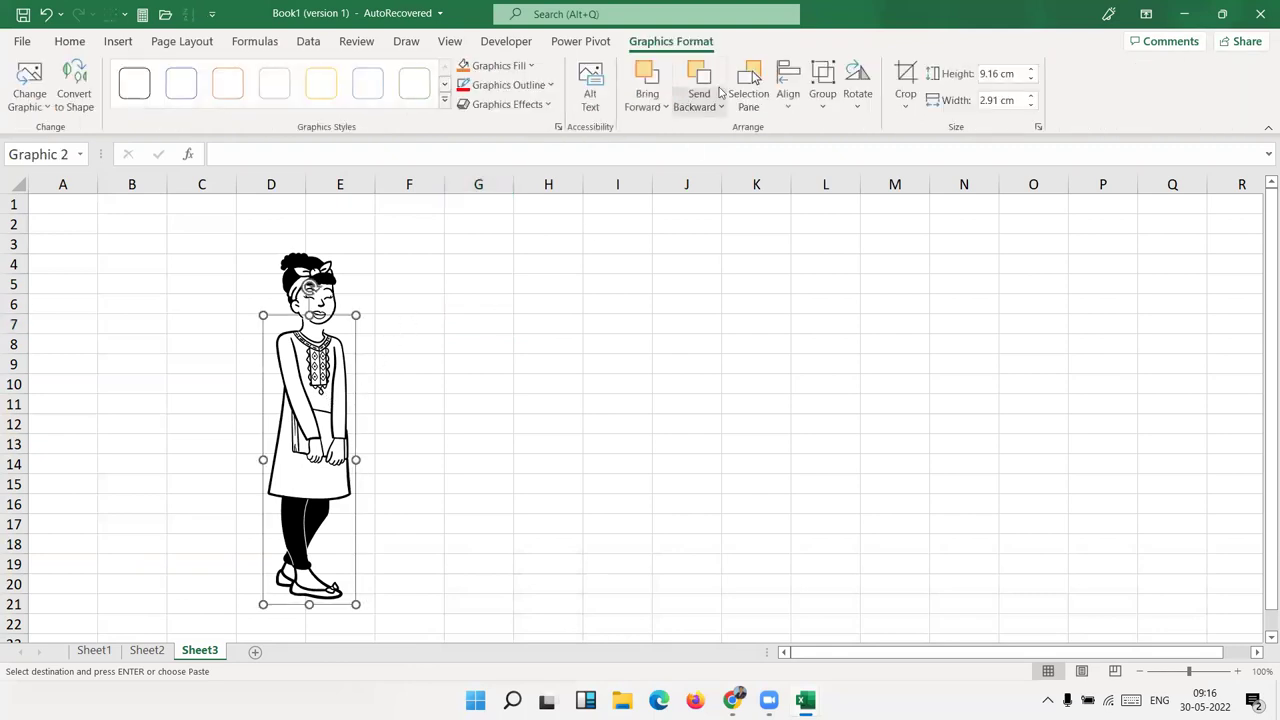
click(528, 68)
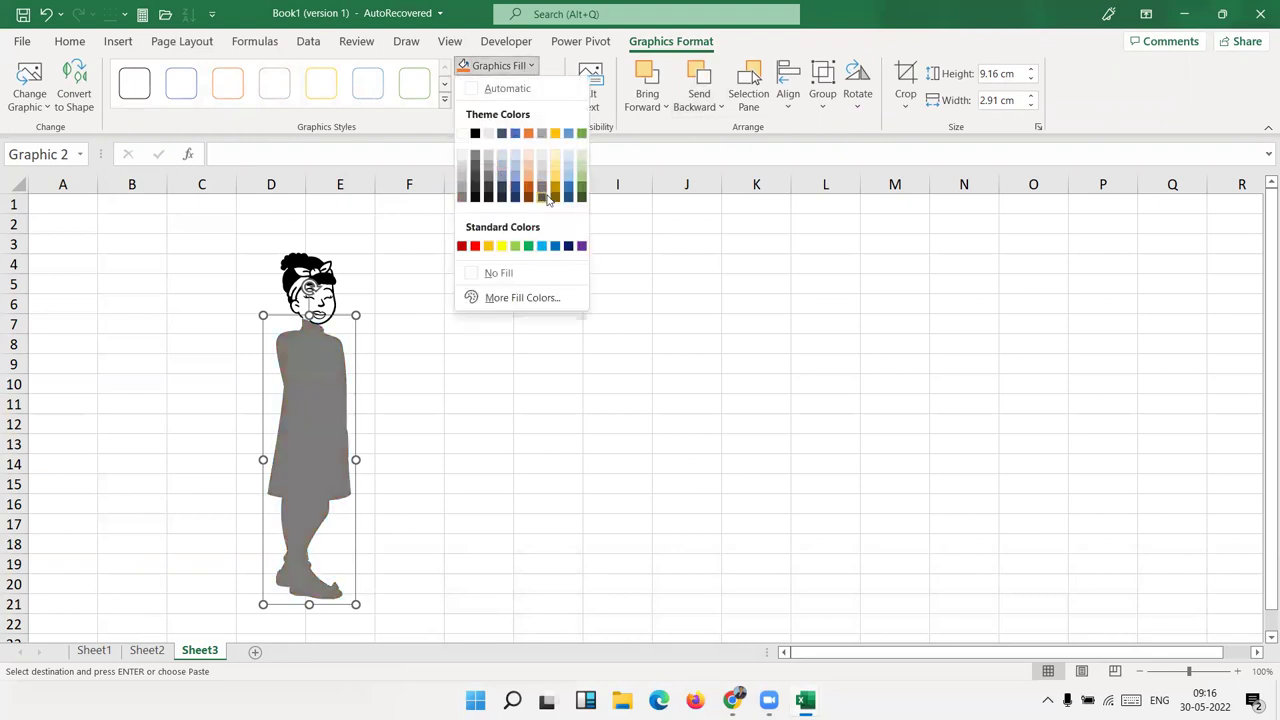
click(643, 258)
click(549, 86)
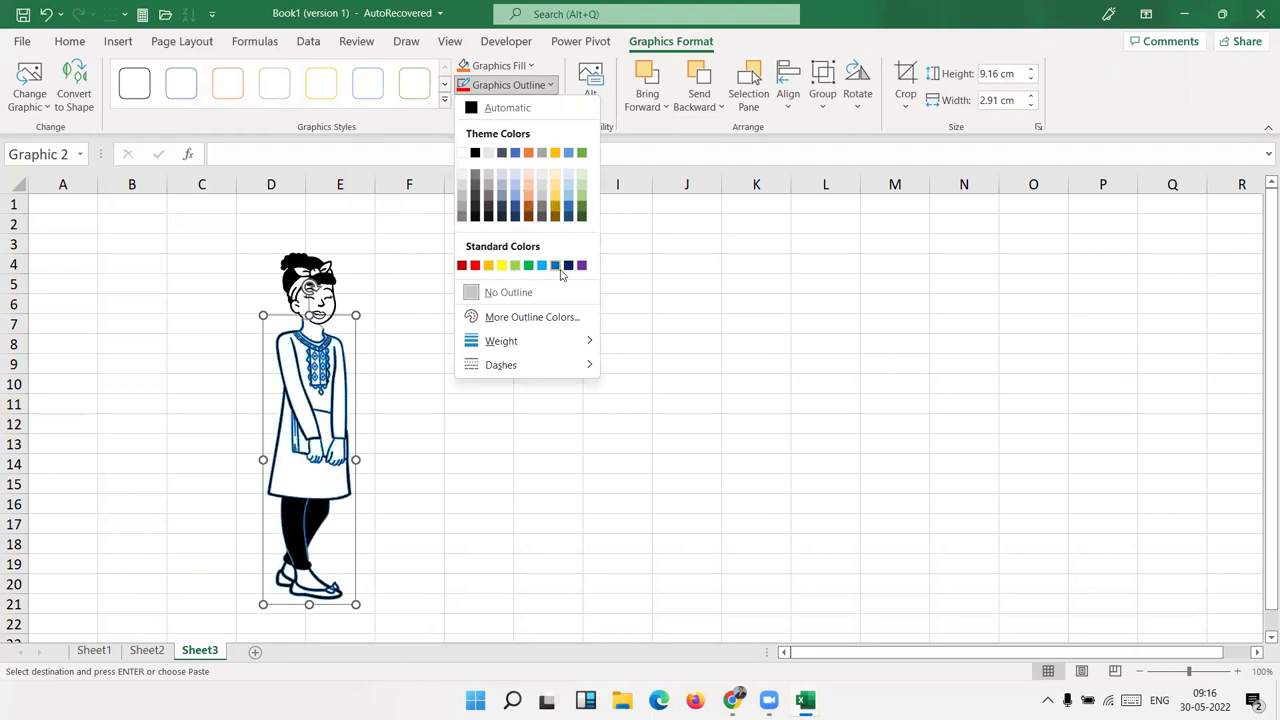
click(558, 267)
click(545, 338)
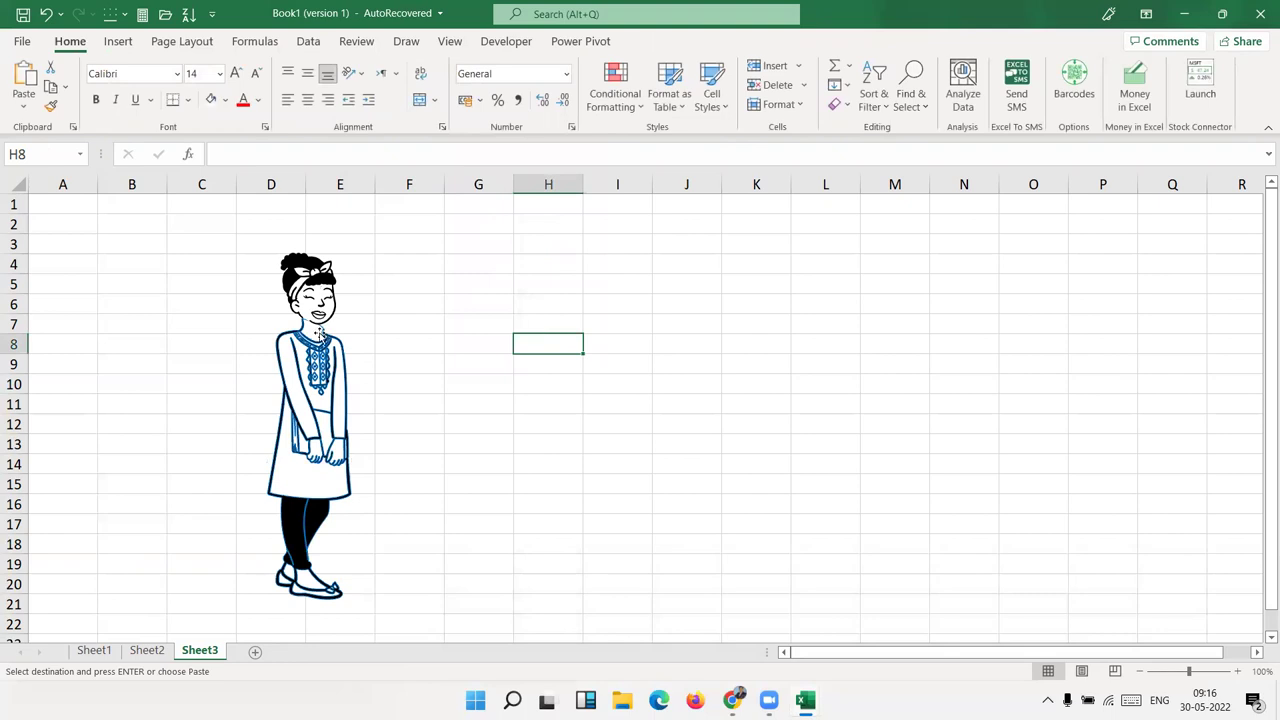
Step: Apply a light orange outline colour to the face and head graphics
click(310, 291)
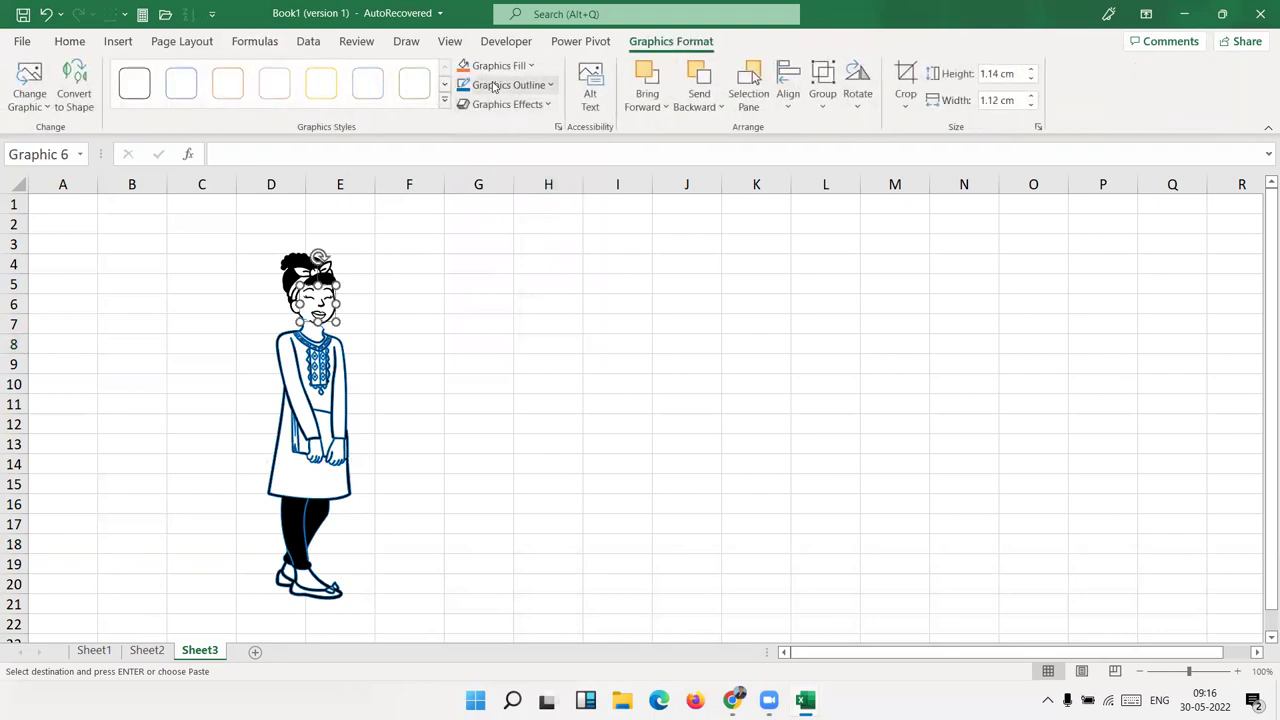
click(493, 86)
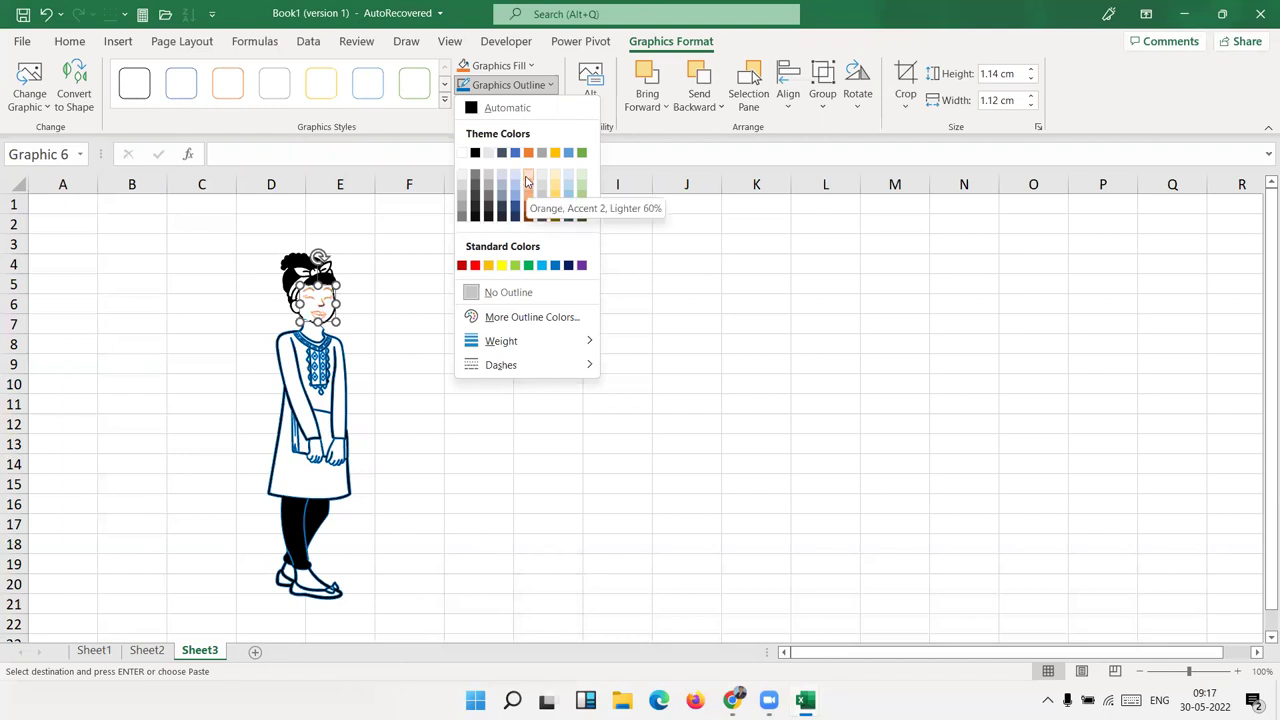
key(Escape)
click(462, 260)
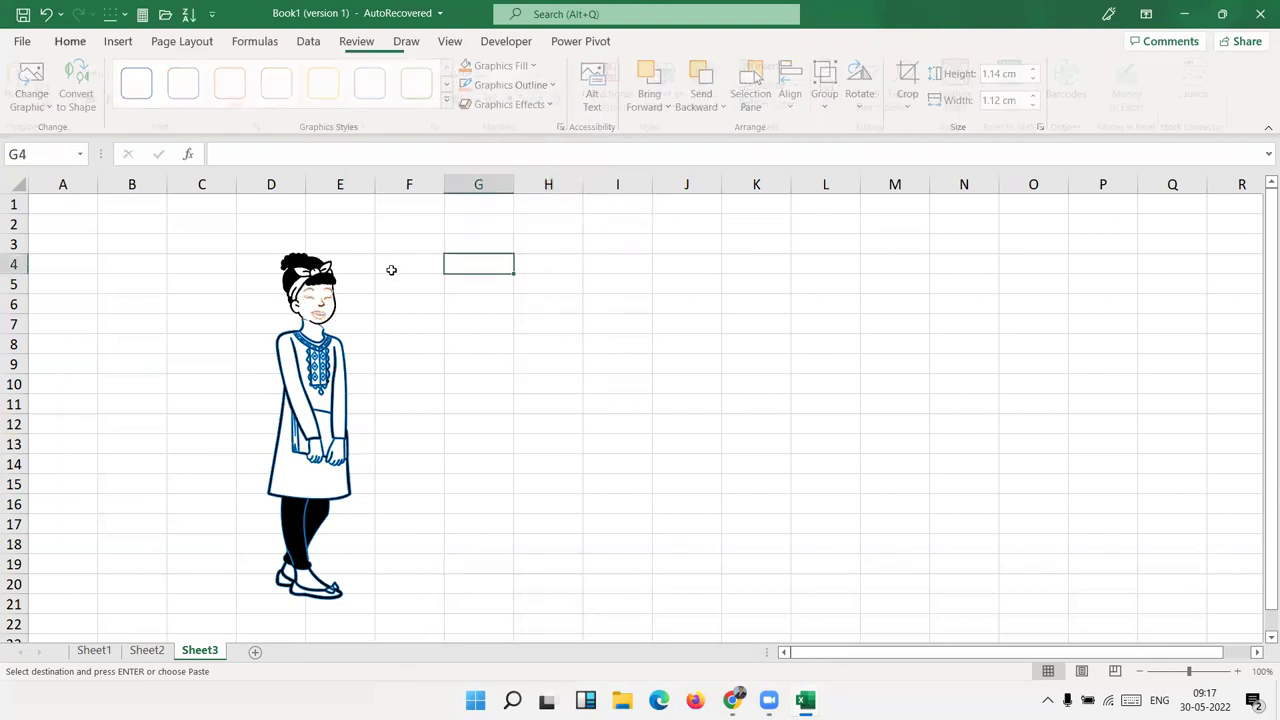
click(312, 275)
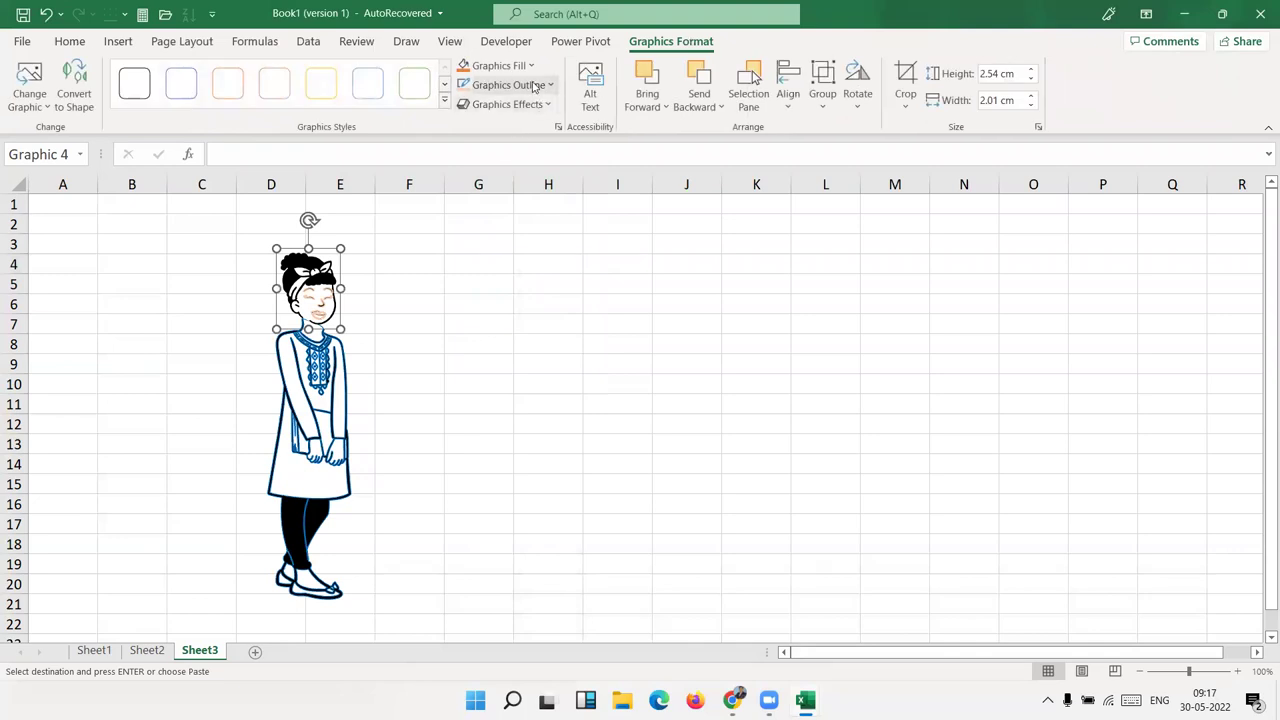
click(508, 85)
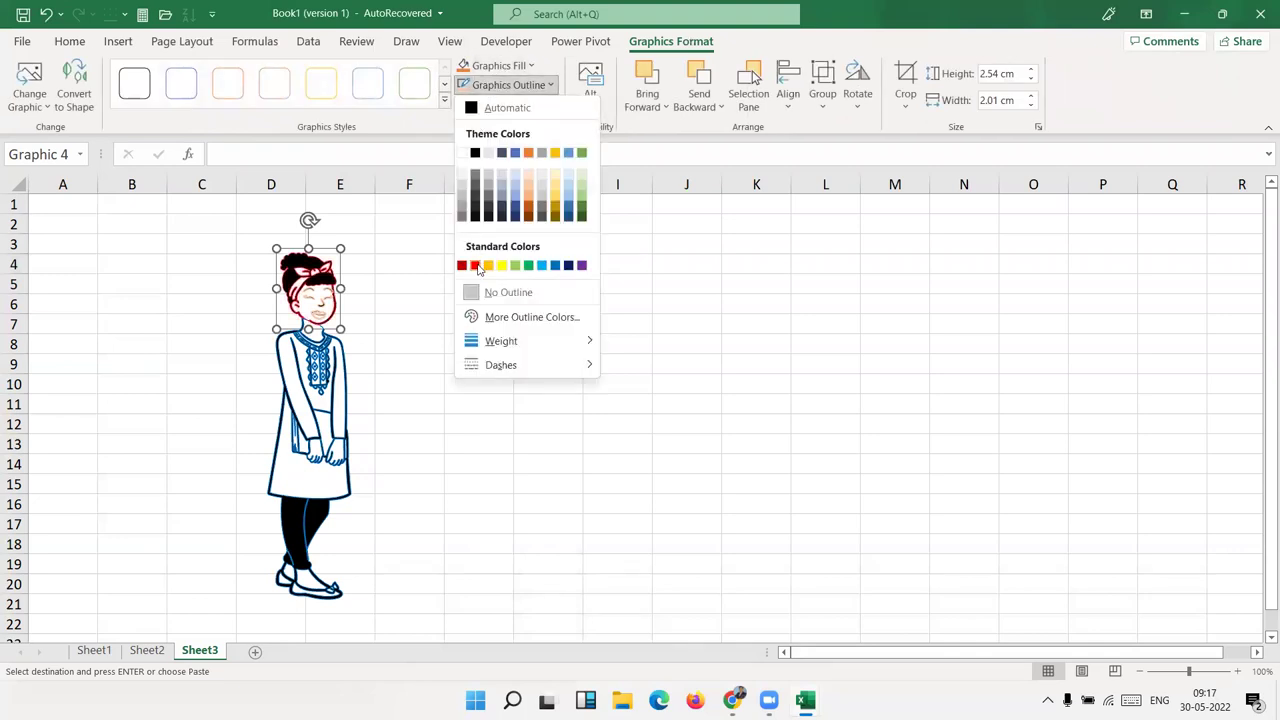
click(530, 198)
click(509, 280)
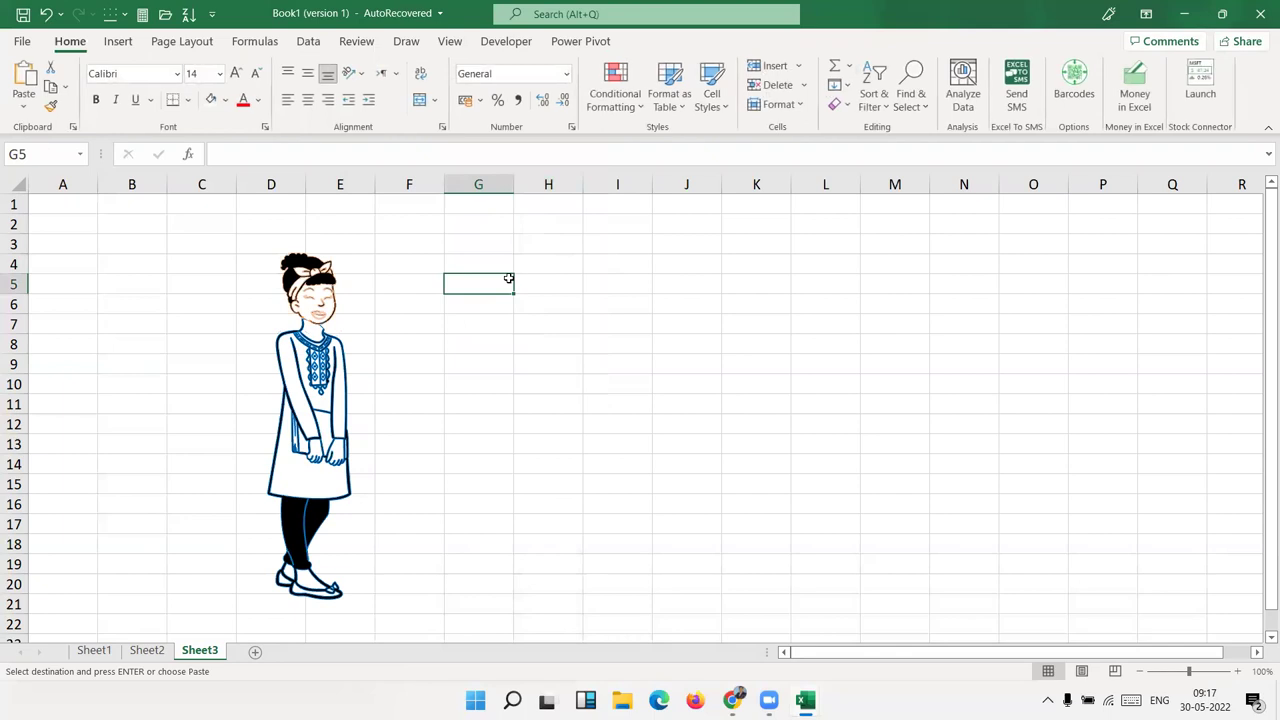
Step: Add a new blank worksheet, Sheet4
click(118, 41)
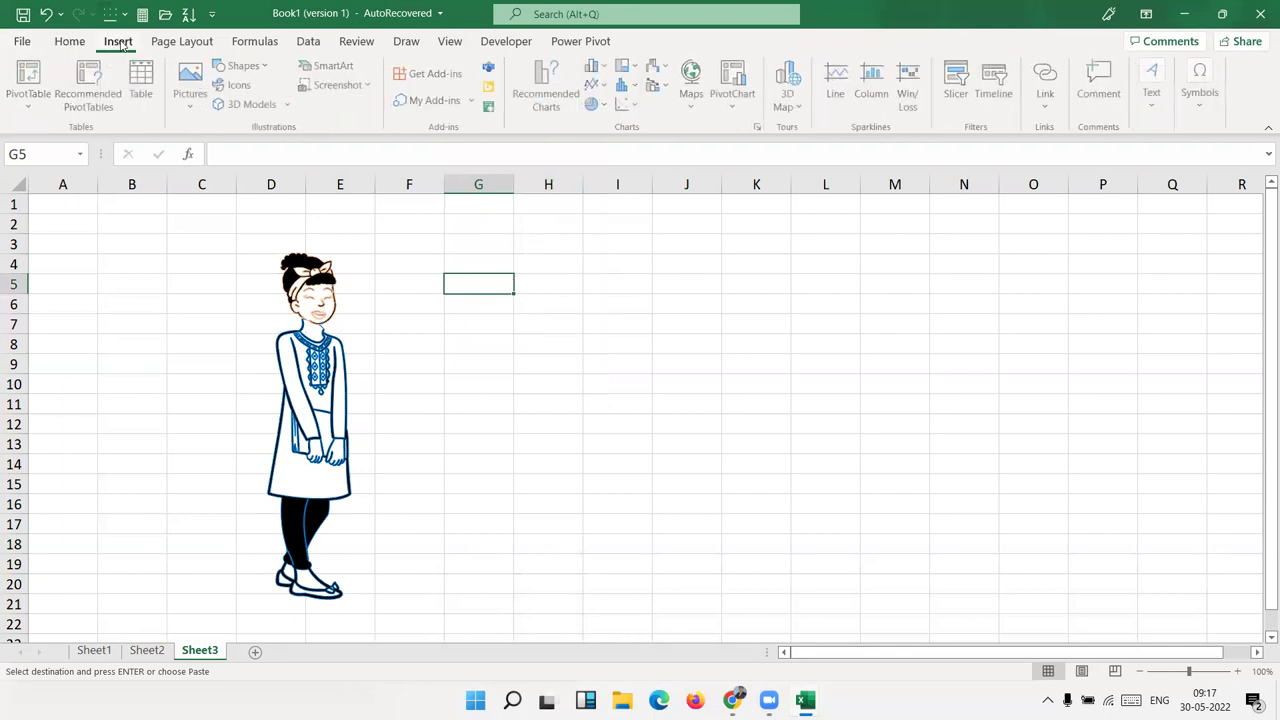
click(718, 304)
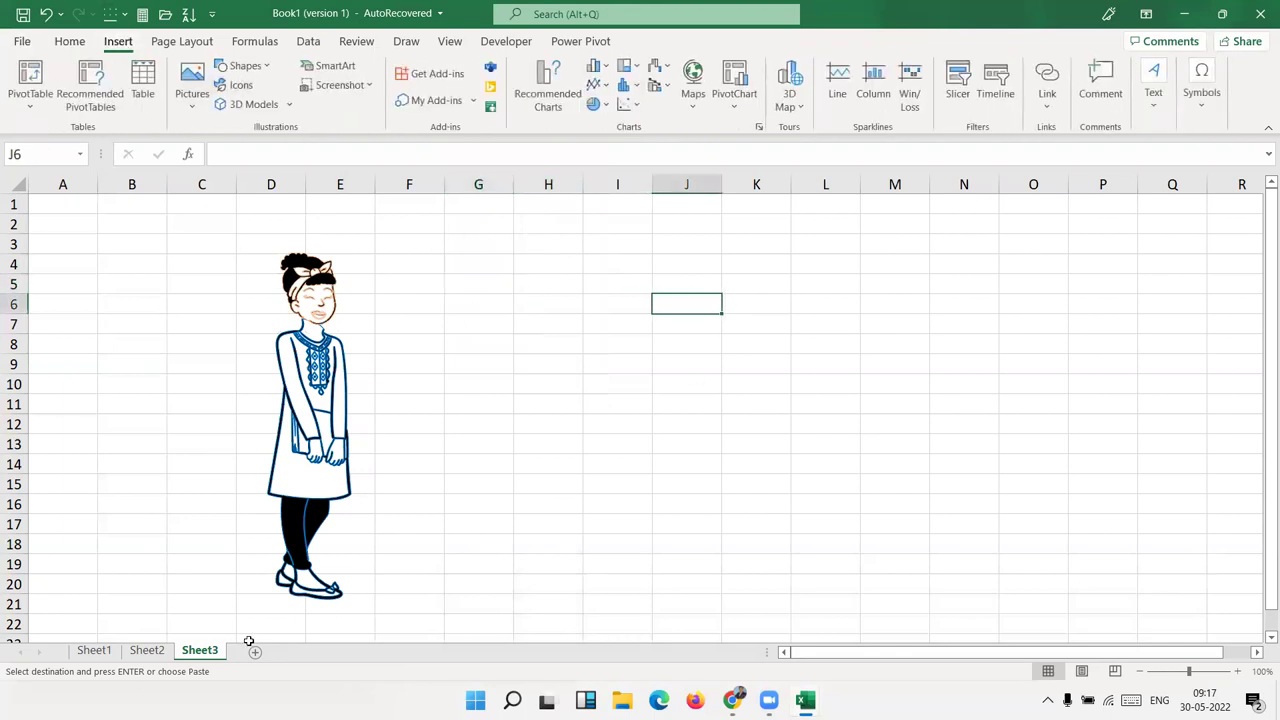
click(255, 652)
click(195, 112)
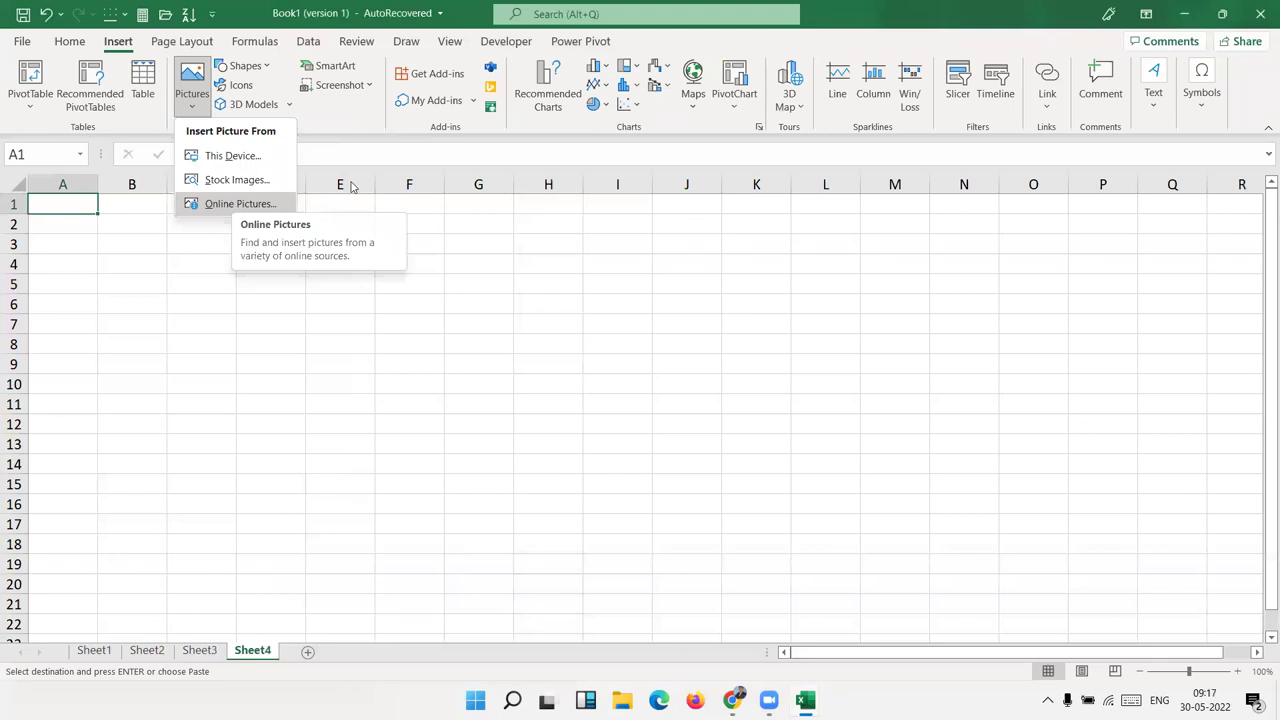
click(406, 206)
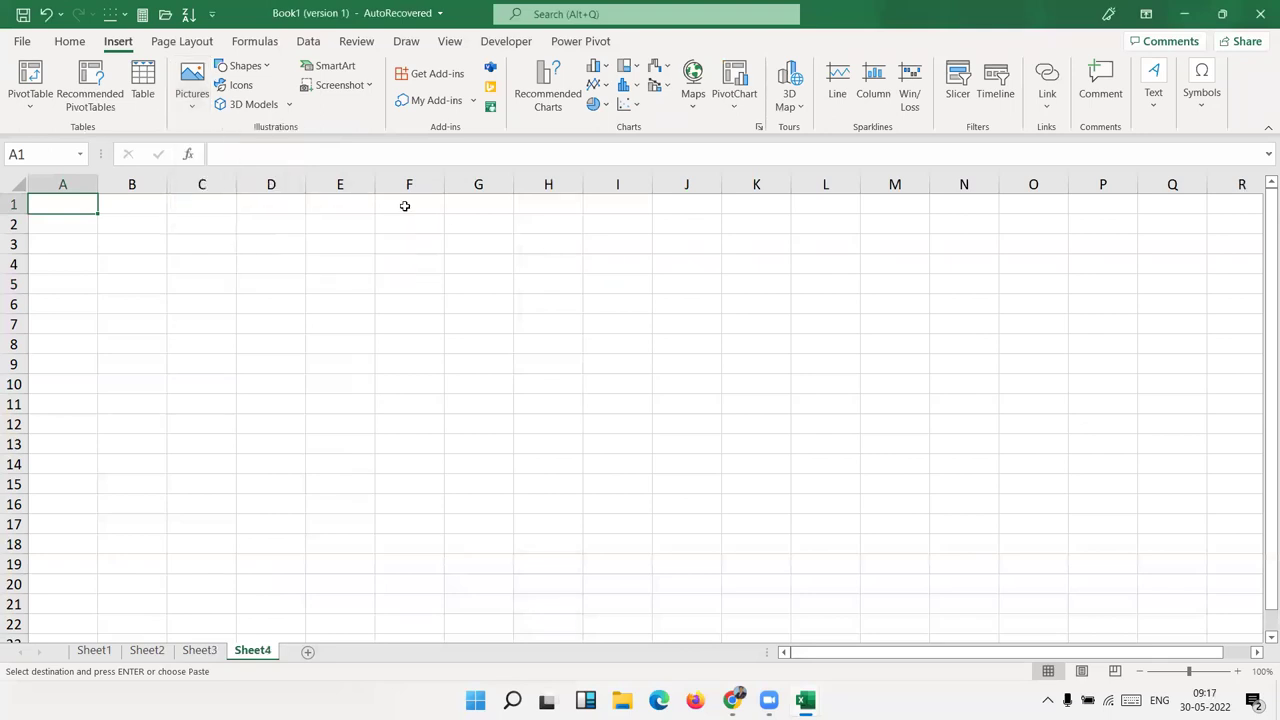
Step: Draw a rounded rectangle across columns E–I
click(262, 70)
scroll(329, 300, down, 1)
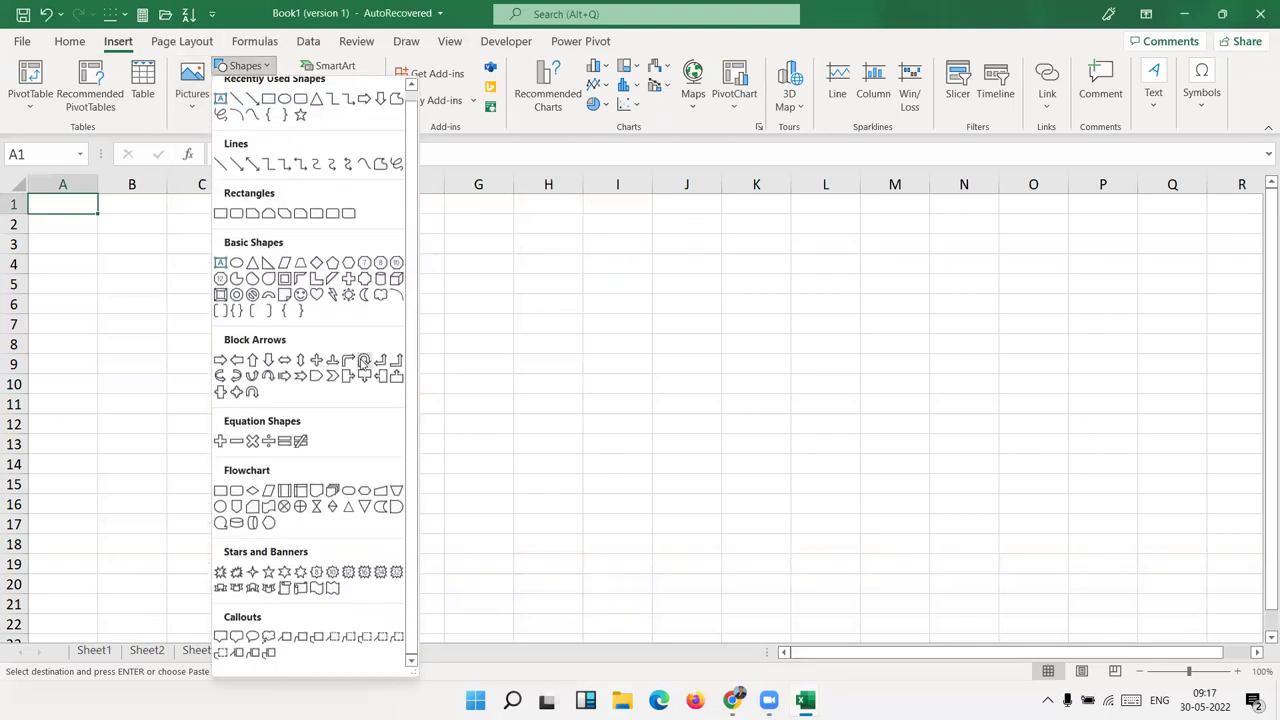
scroll(363, 361, up, 1)
click(301, 110)
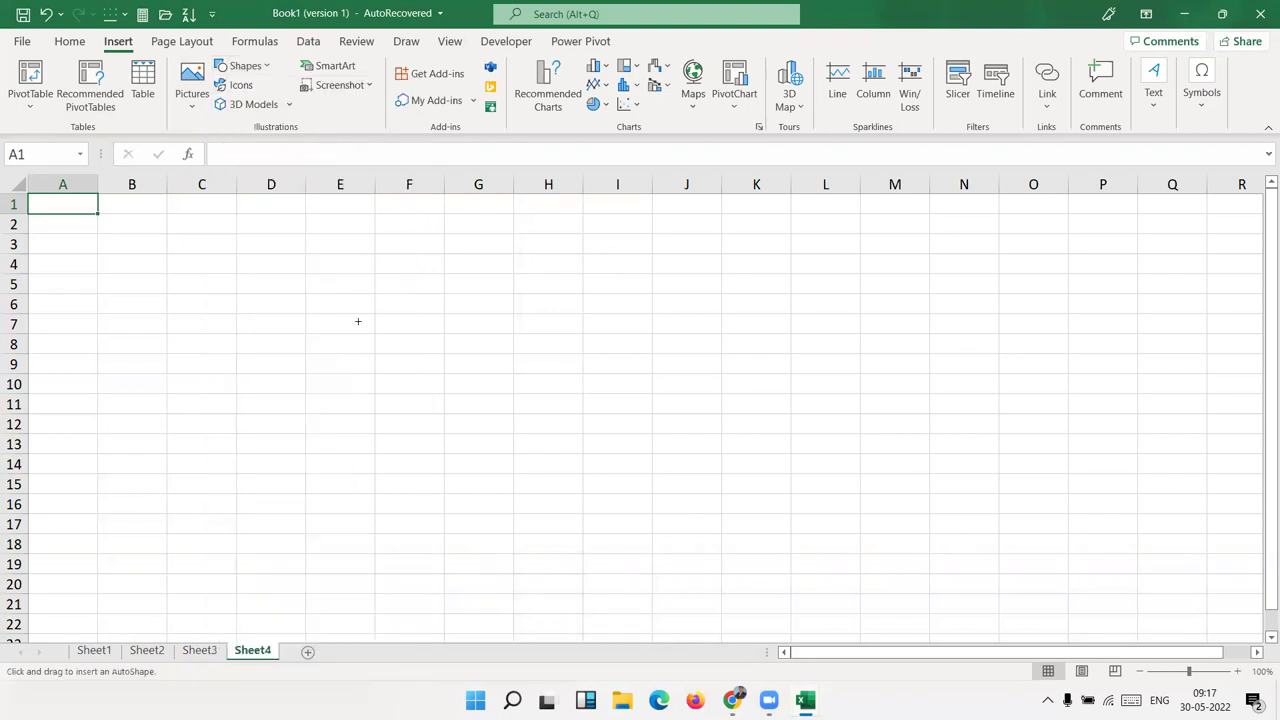
drag(308, 263, 610, 467)
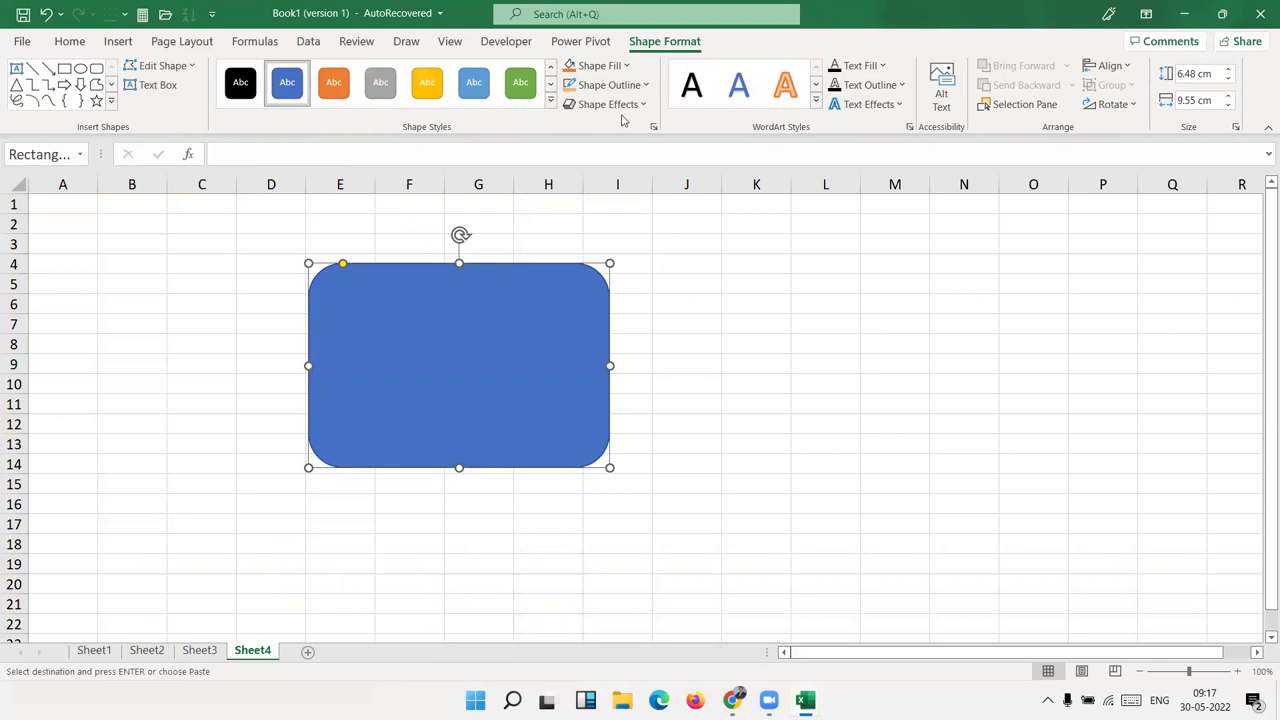
Step: Reshape the rectangle's right point with Edit Points, then delete the shape
click(162, 65)
click(175, 114)
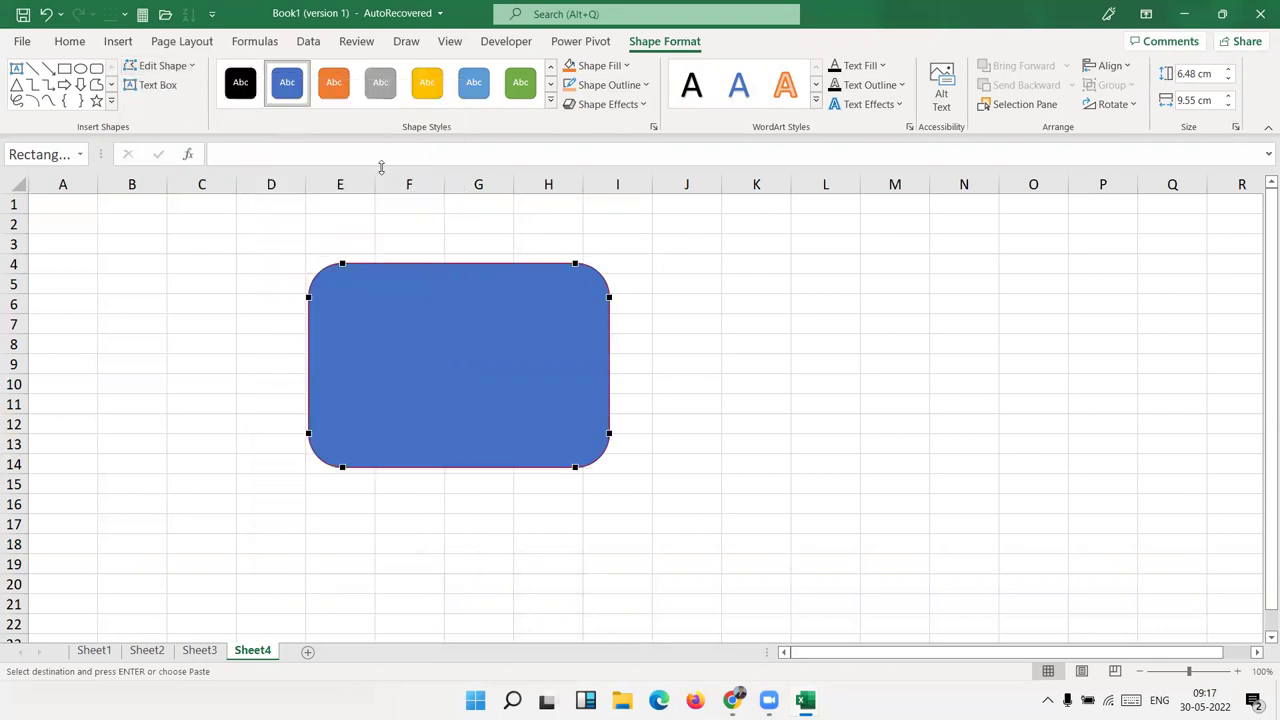
mouse_move(609, 296)
mouse_down()
mouse_move(665, 257)
mouse_move(685, 221)
mouse_up()
click(795, 316)
click(585, 404)
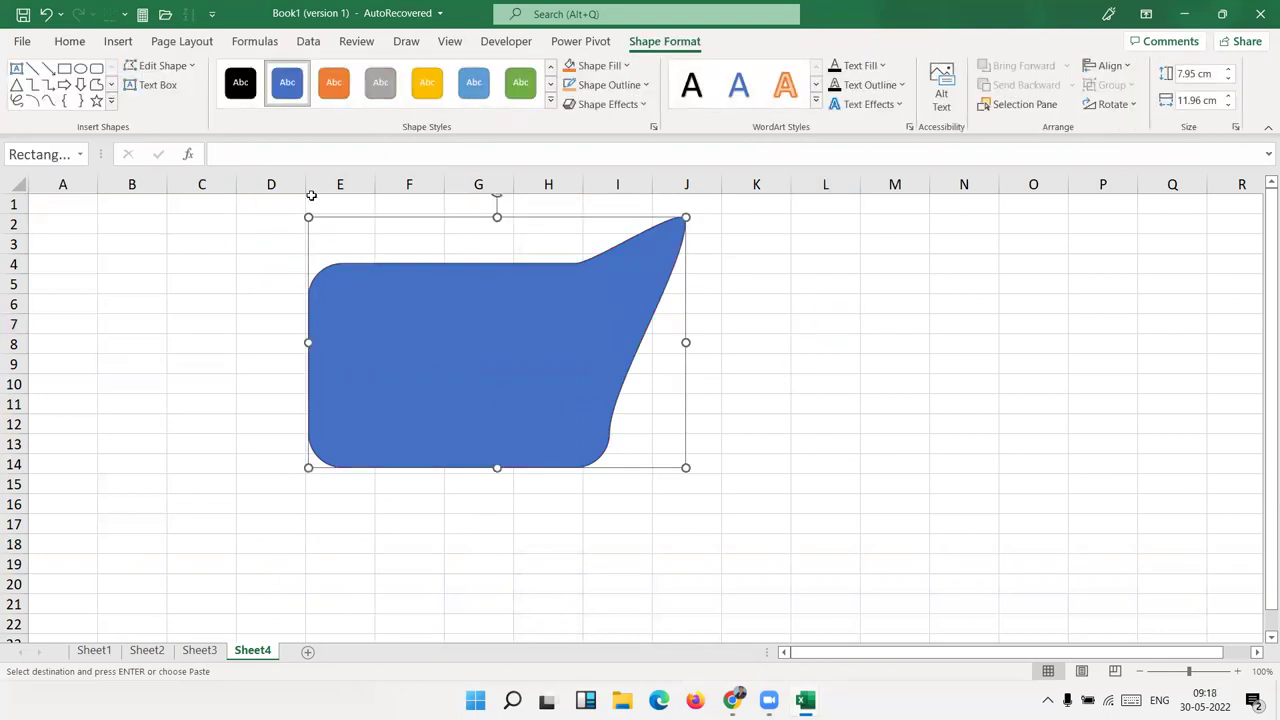
key(Delete)
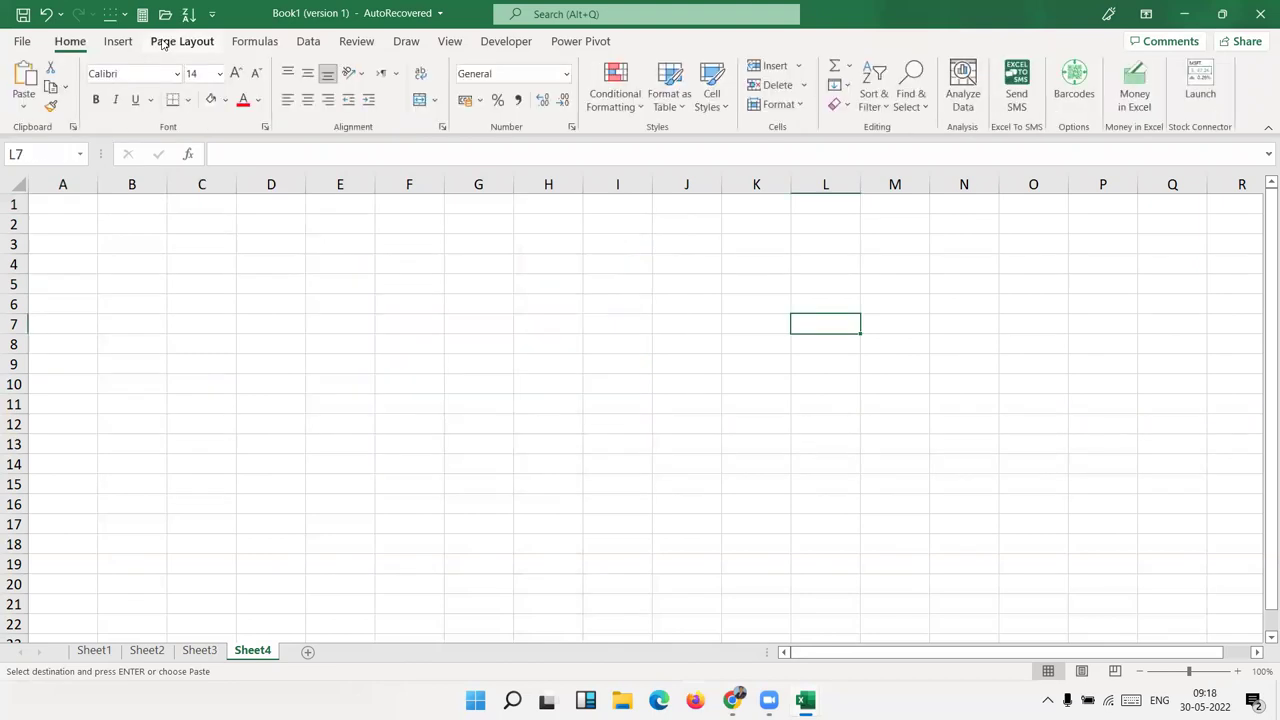
Step: Look through the Shapes gallery and Icons library on the Insert tab, then close both
click(118, 41)
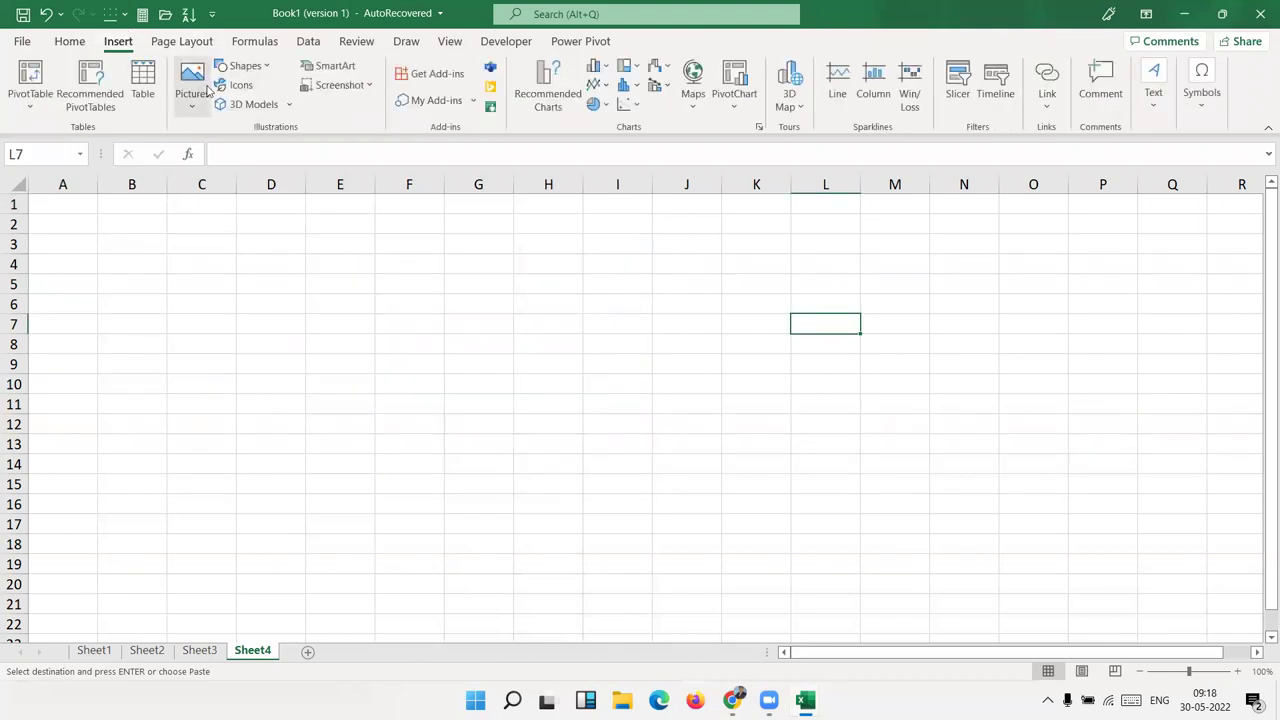
click(242, 65)
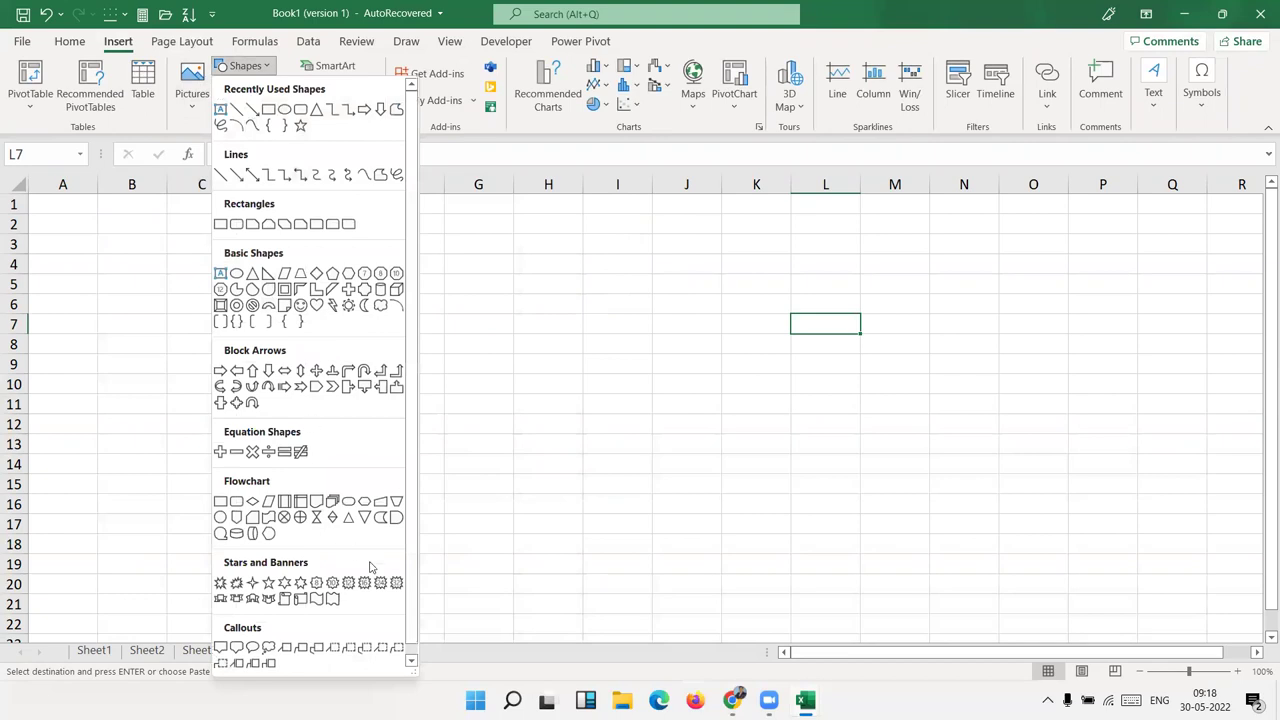
scroll(370, 567, down, 1)
scroll(378, 548, up, 1)
click(511, 343)
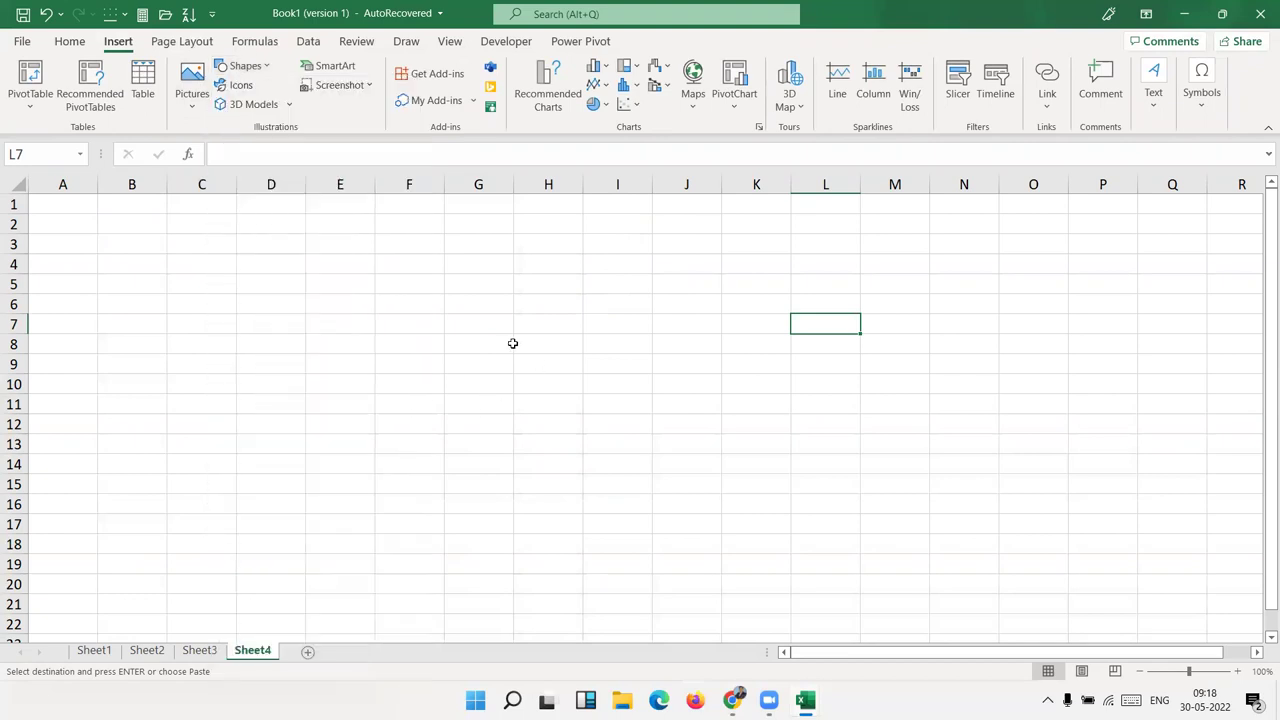
click(230, 87)
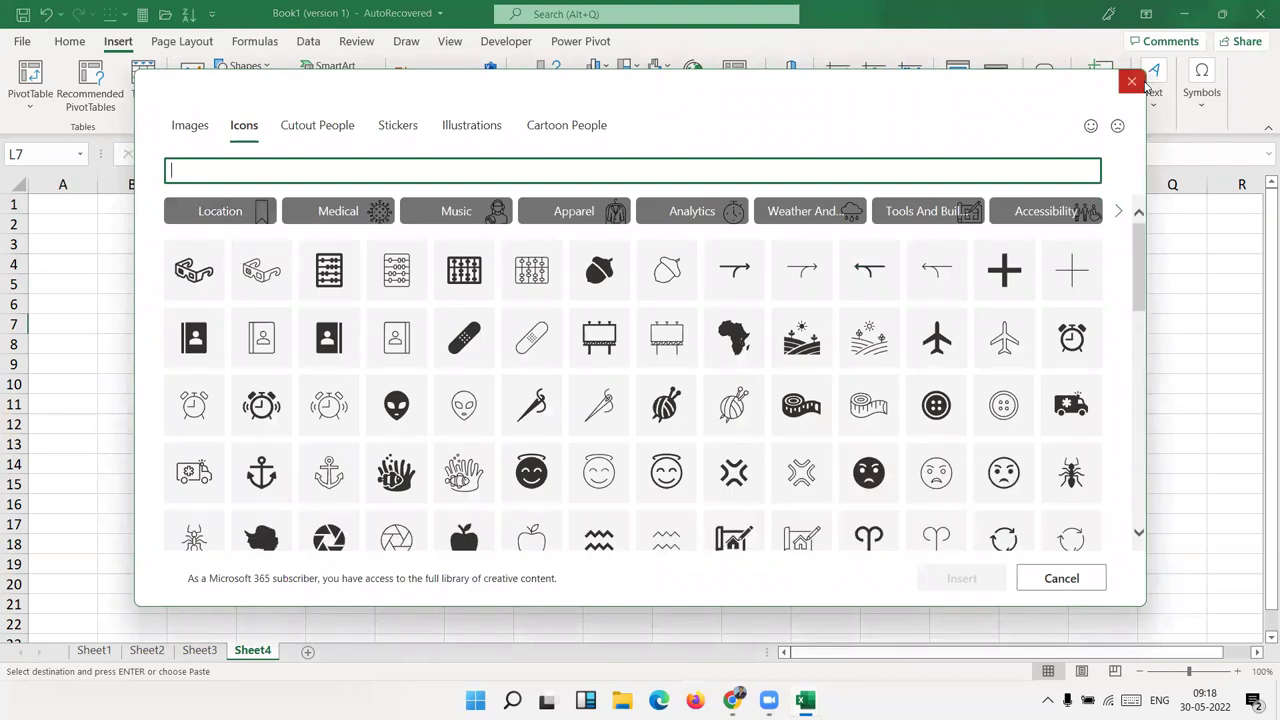
click(1145, 77)
Step: Open the online 3D Models library and scroll its categories such as Animals, Dinosaurs and Space
click(279, 105)
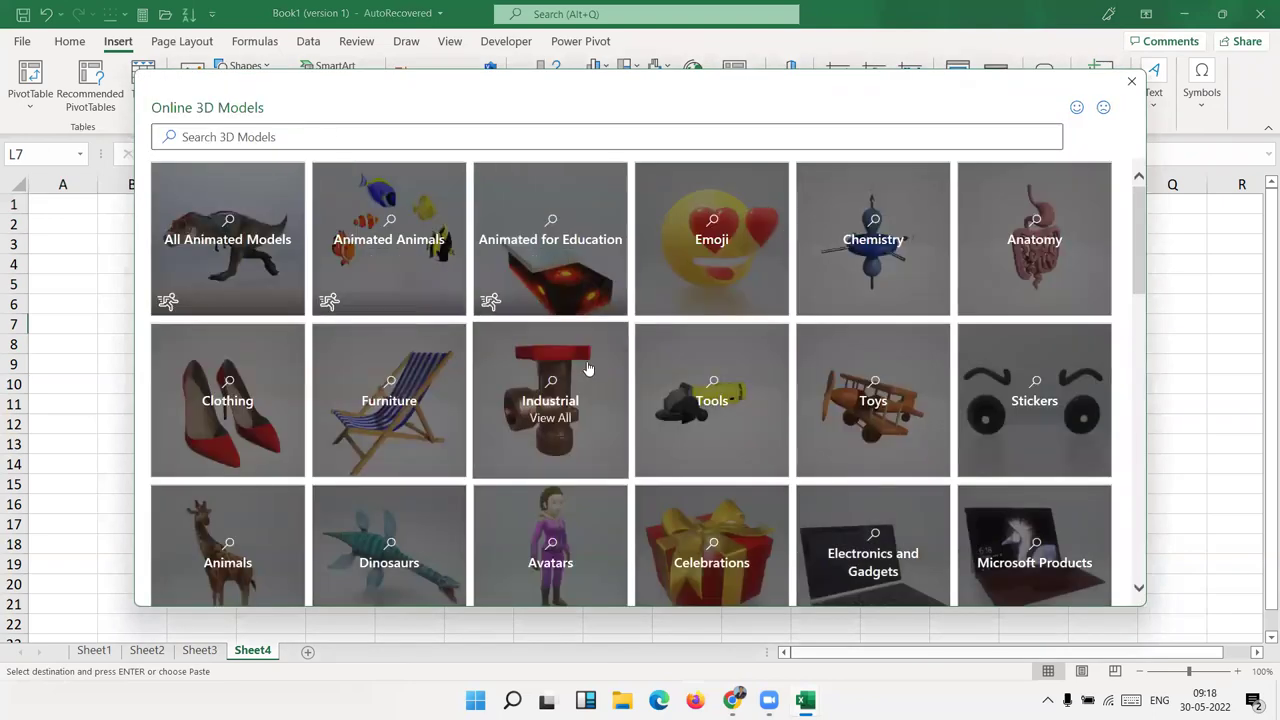
scroll(595, 373, down, 10)
scroll(605, 382, down, 3)
scroll(610, 385, down, 1)
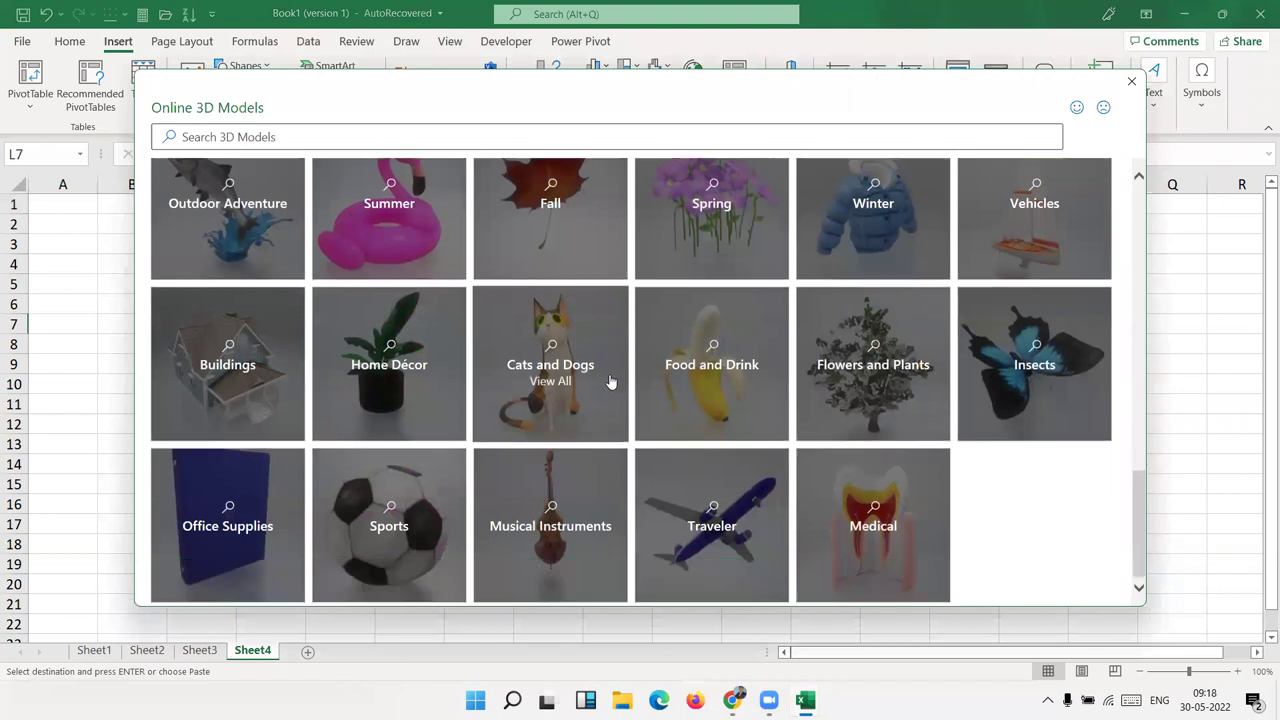
scroll(610, 382, up, 2)
scroll(608, 380, up, 5)
scroll(606, 378, up, 3)
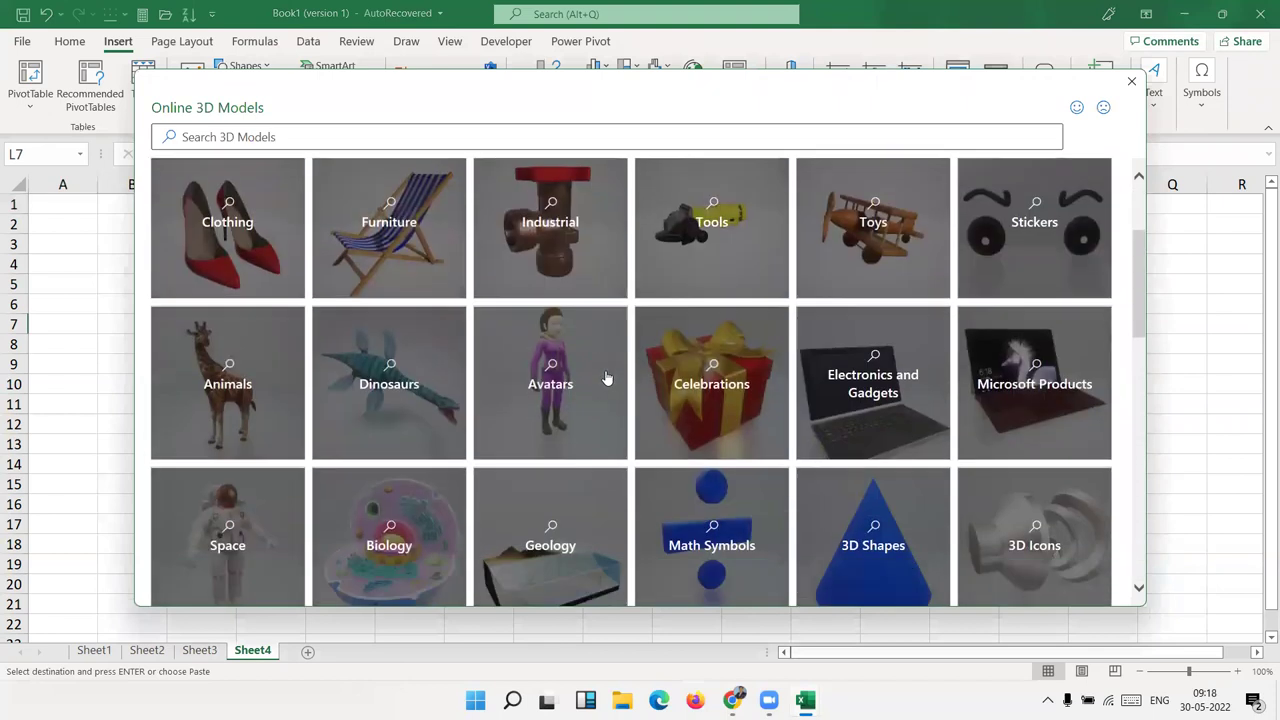
scroll(606, 378, up, 2)
mouse_move(550, 230)
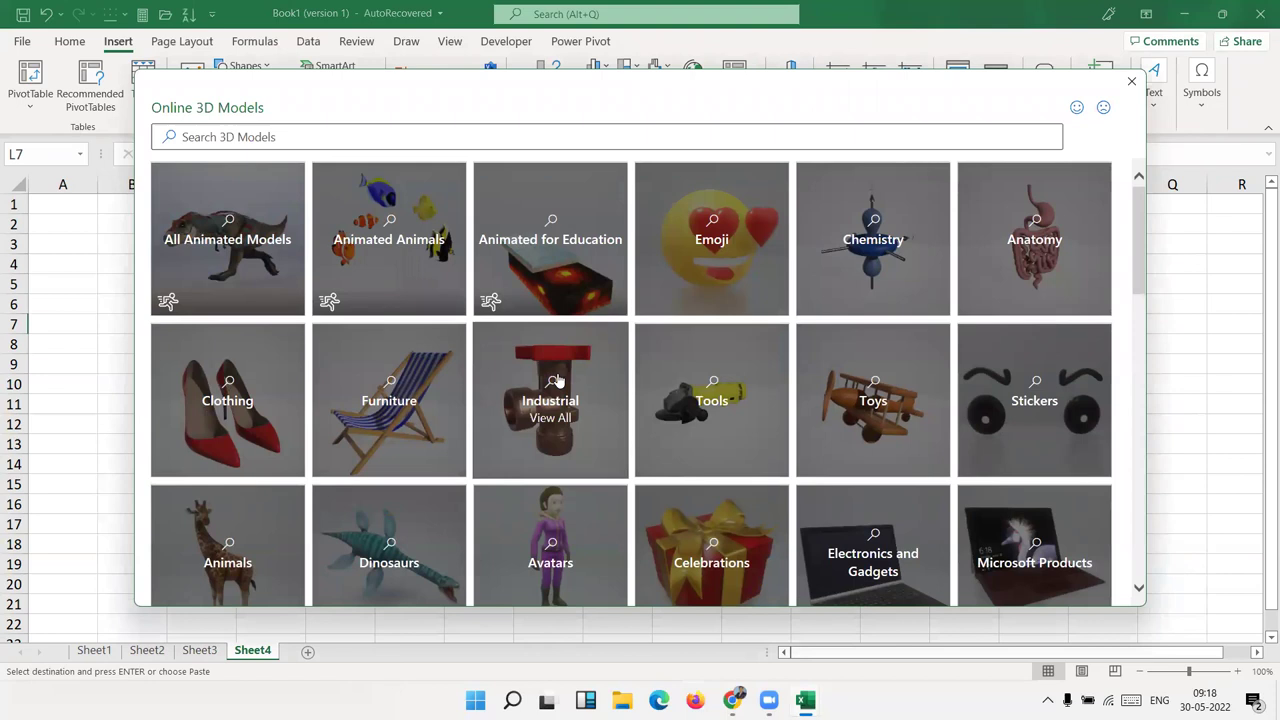
click(289, 137)
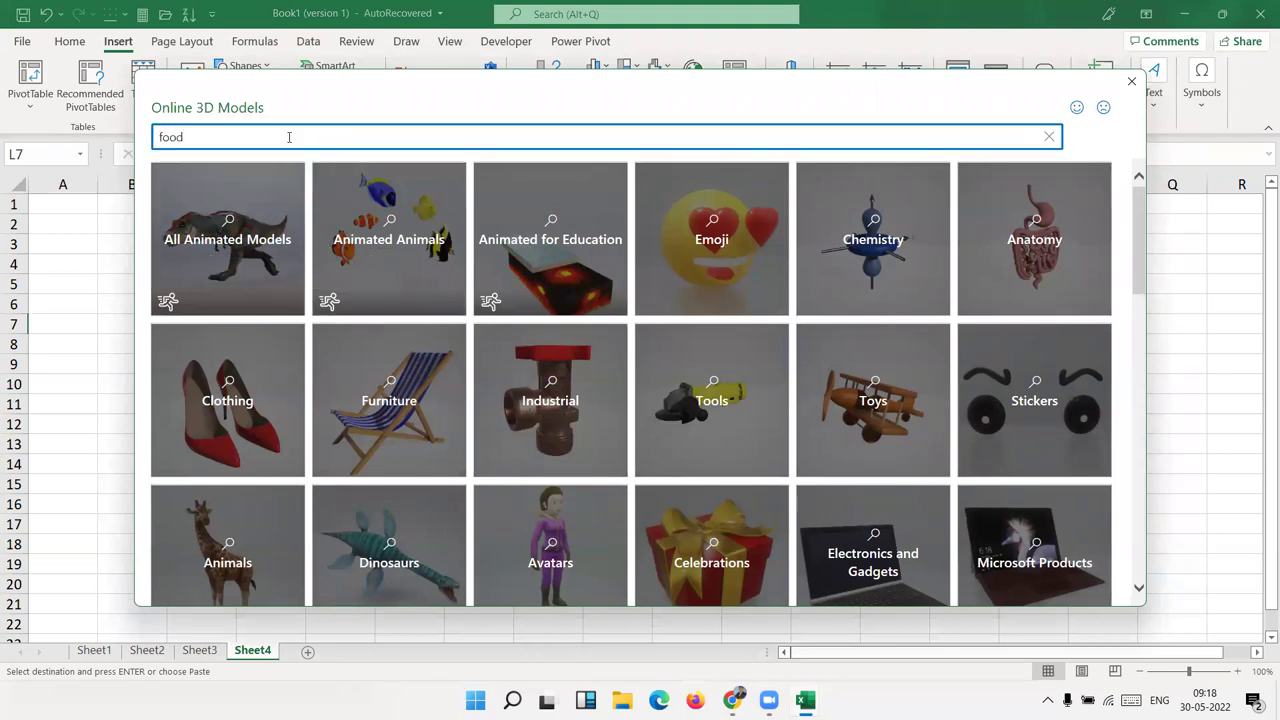
key(Return)
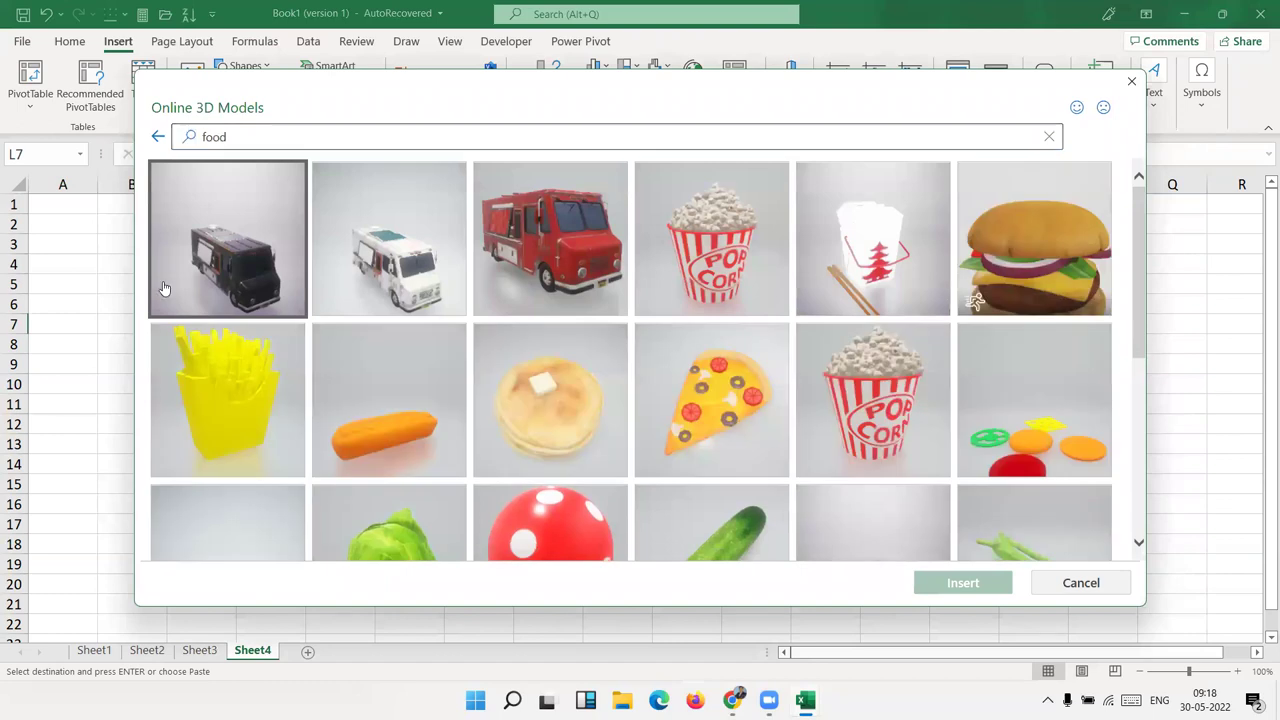
scroll(830, 350, down, 2)
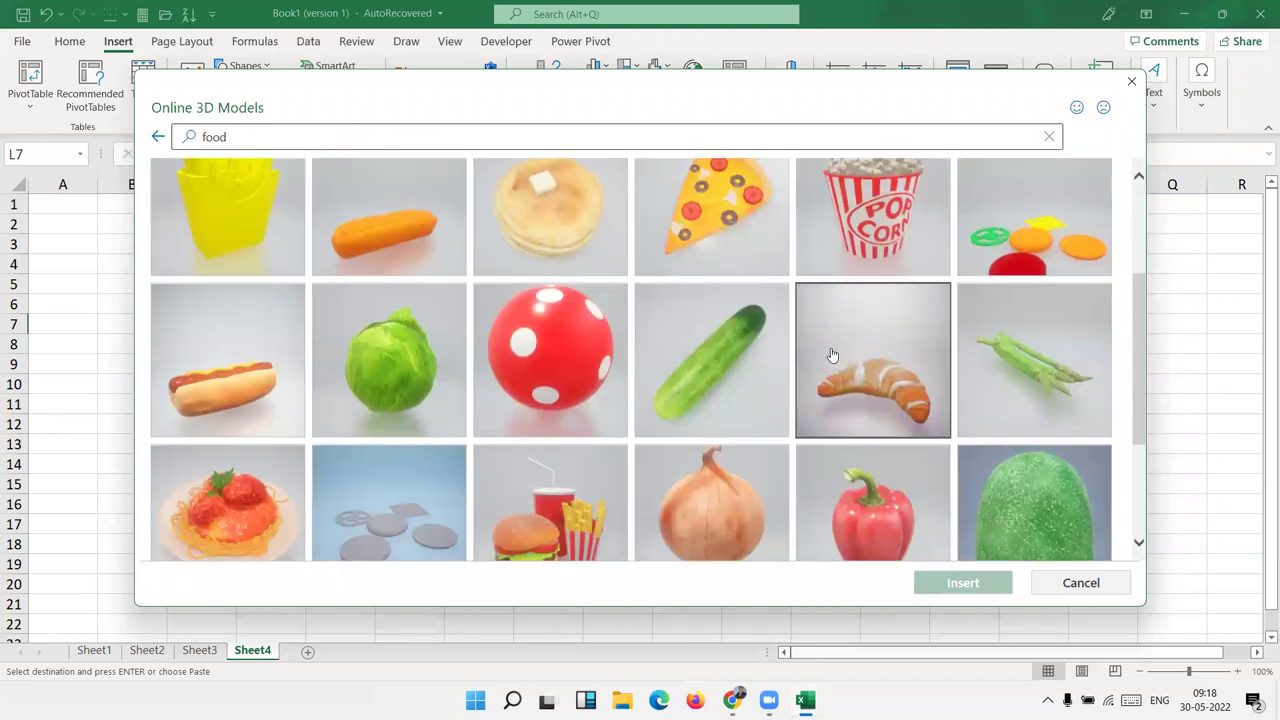
scroll(830, 355, down, 3)
scroll(830, 355, down, 3)
scroll(842, 356, down, 2)
scroll(842, 355, down, 2)
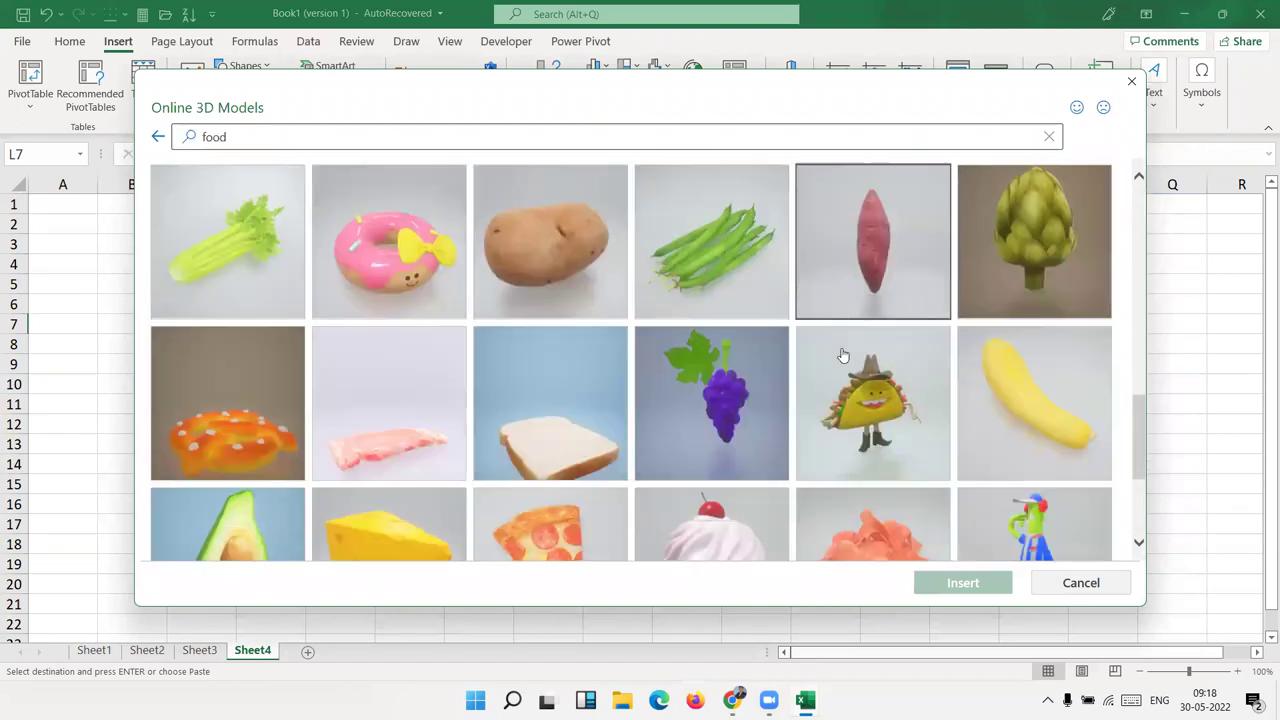
scroll(843, 355, down, 1)
scroll(843, 355, down, 3)
scroll(845, 353, down, 3)
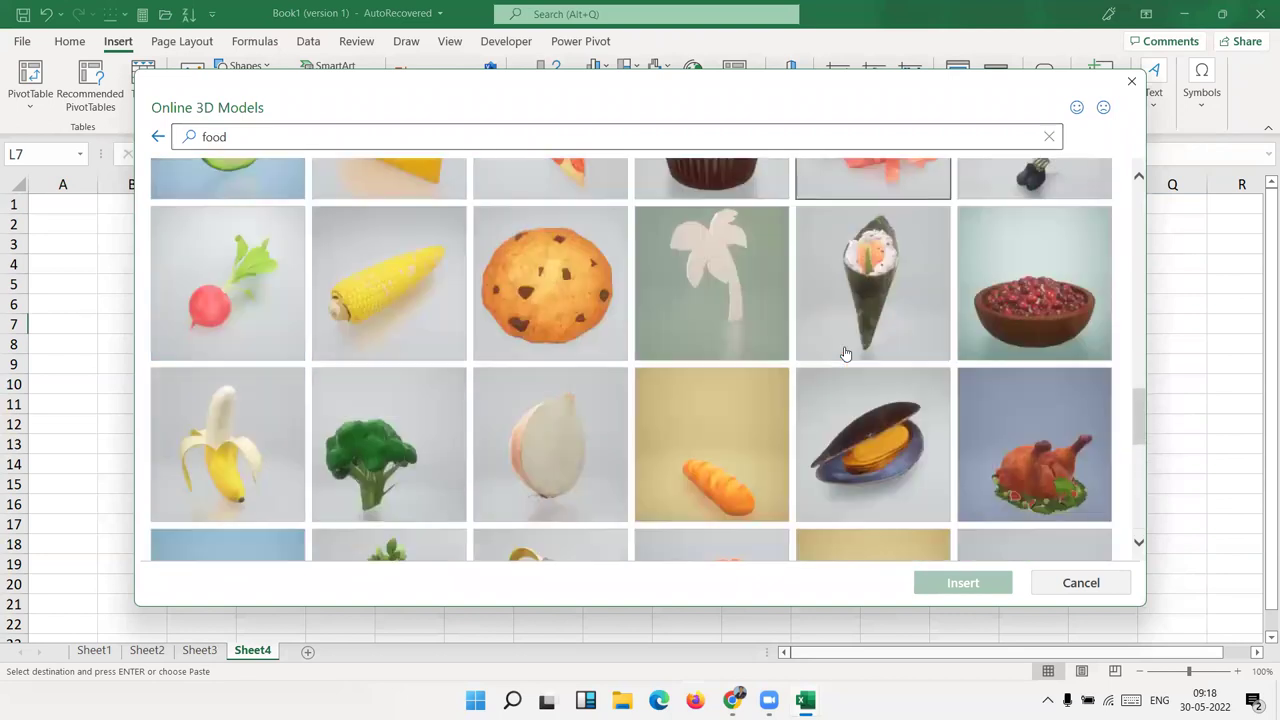
scroll(845, 353, down, 2)
scroll(845, 353, down, 2)
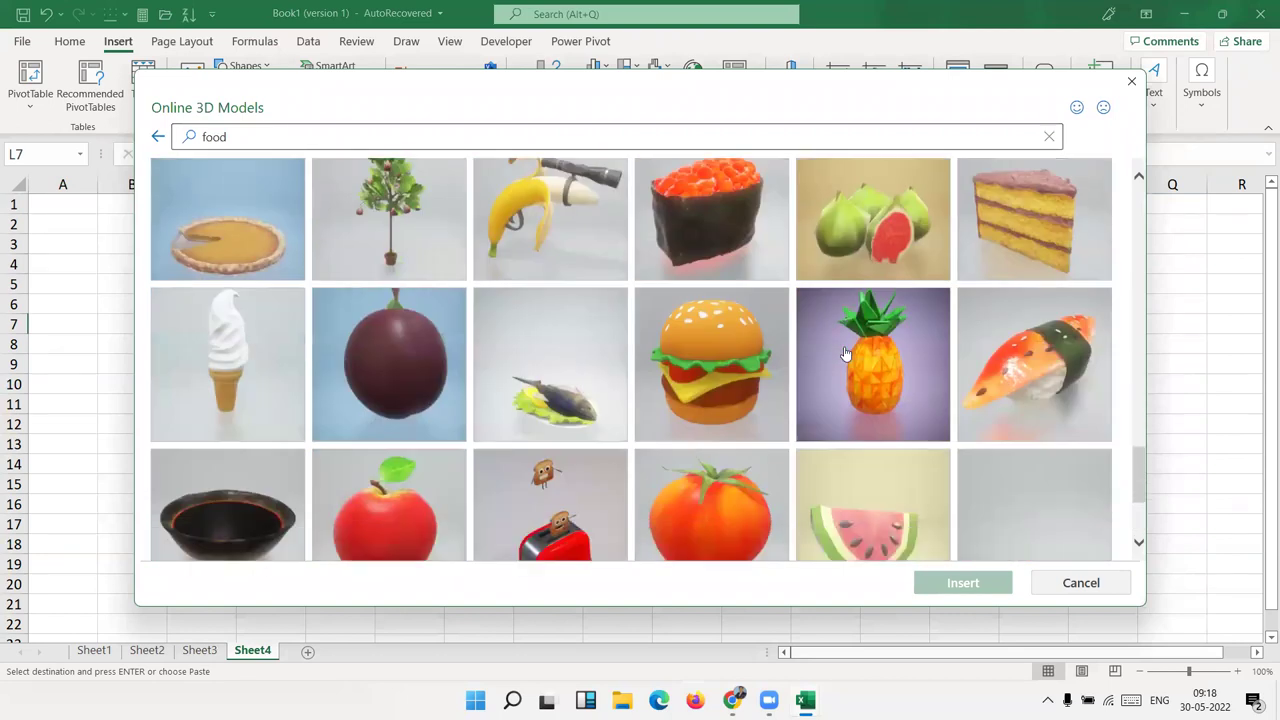
scroll(845, 354, down, 2)
scroll(845, 355, down, 2)
scroll(845, 355, down, 2)
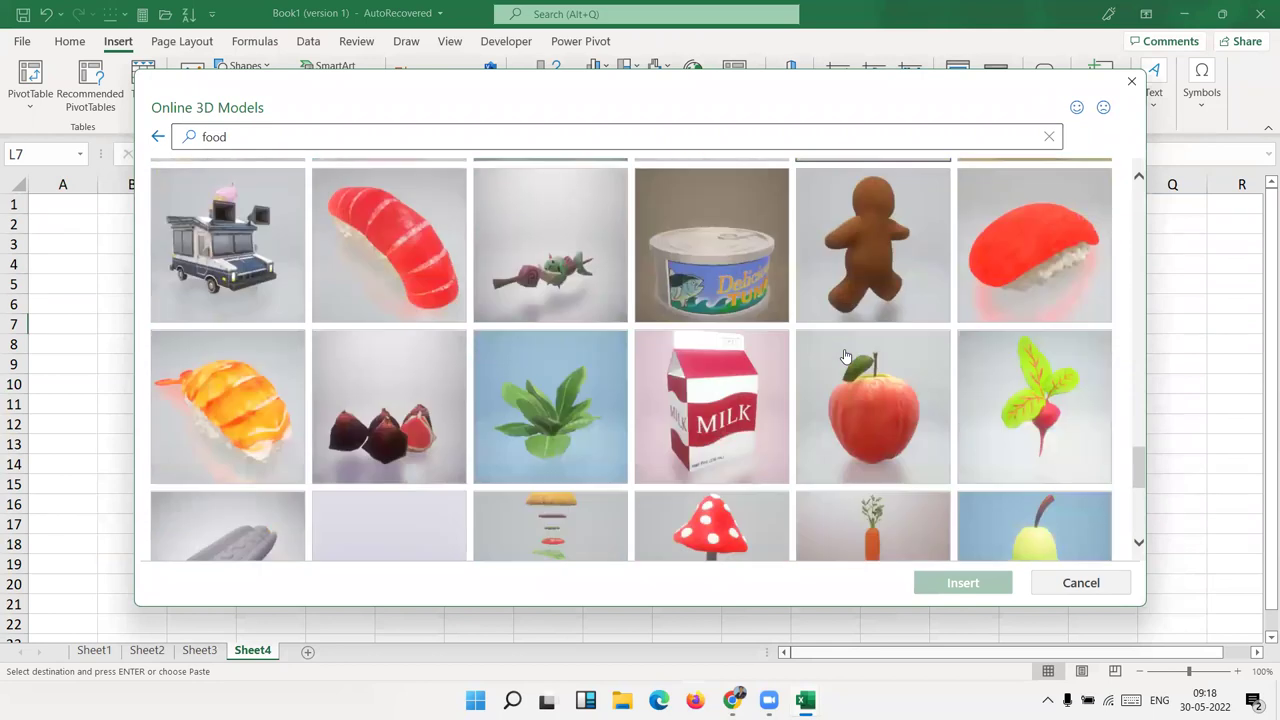
scroll(845, 355, down, 2)
scroll(845, 356, down, 2)
scroll(845, 357, down, 3)
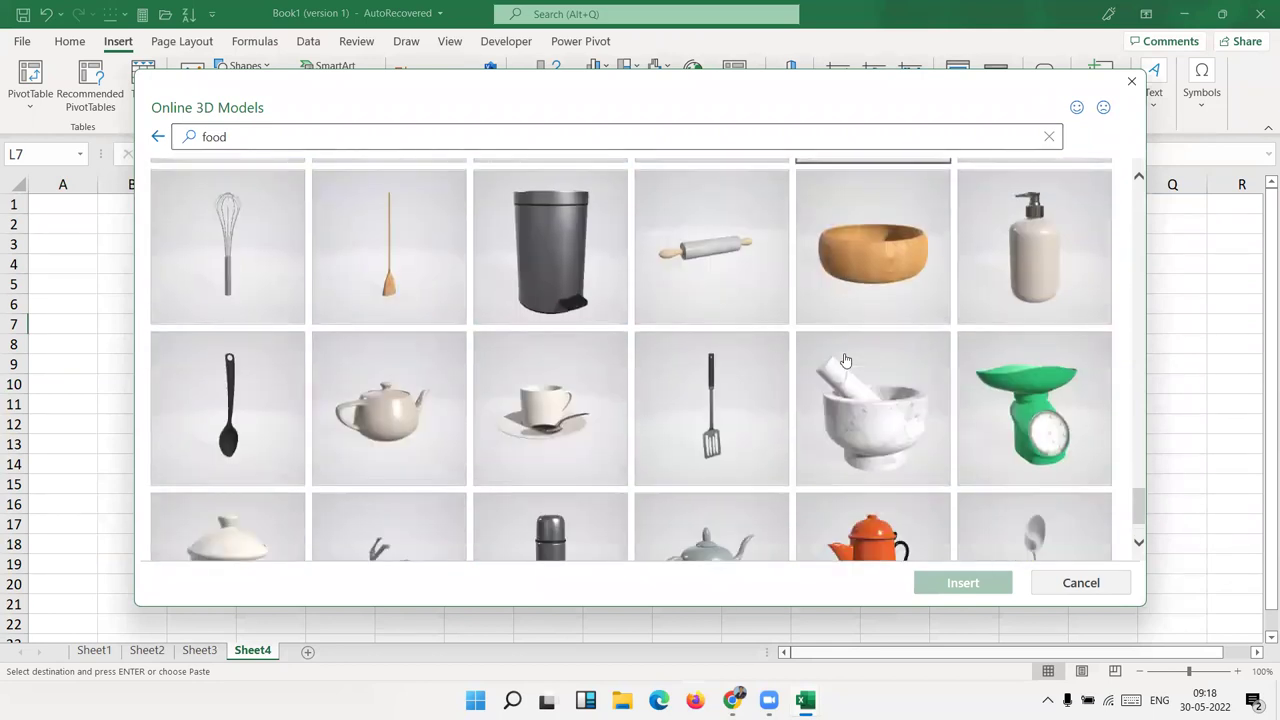
scroll(845, 360, down, 1)
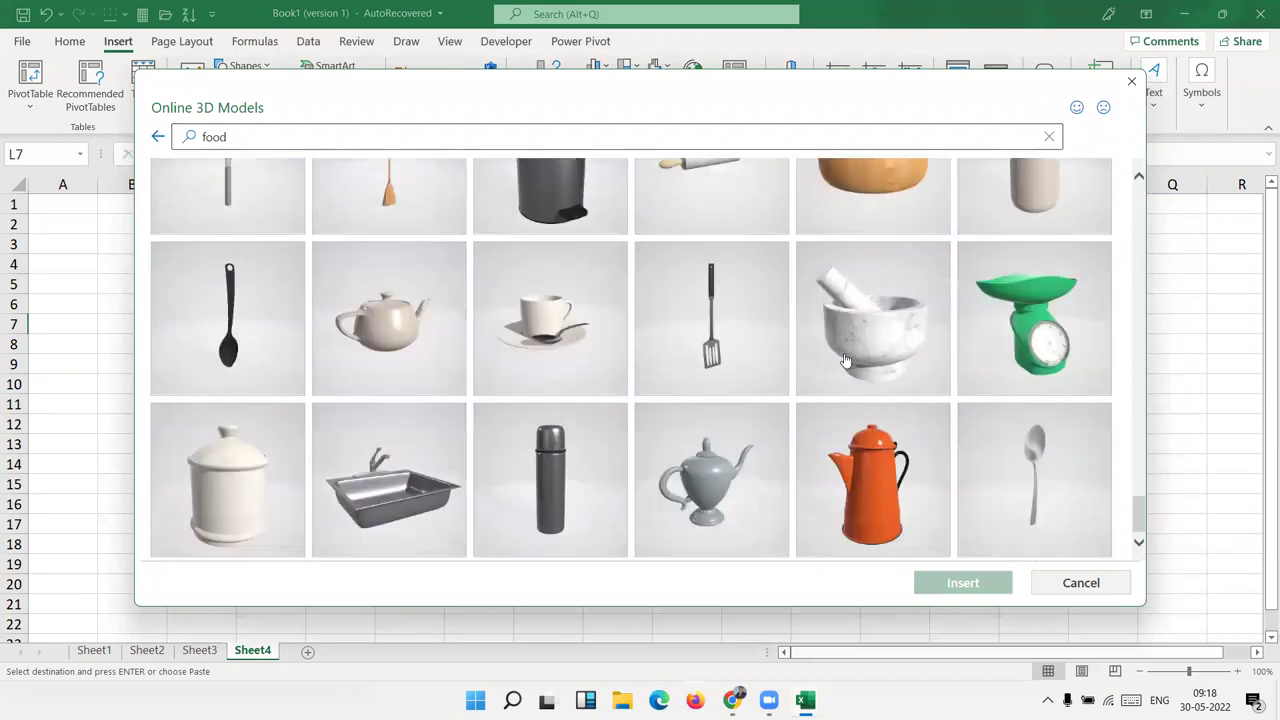
scroll(845, 360, up, 3)
scroll(840, 363, up, 2)
scroll(834, 366, up, 3)
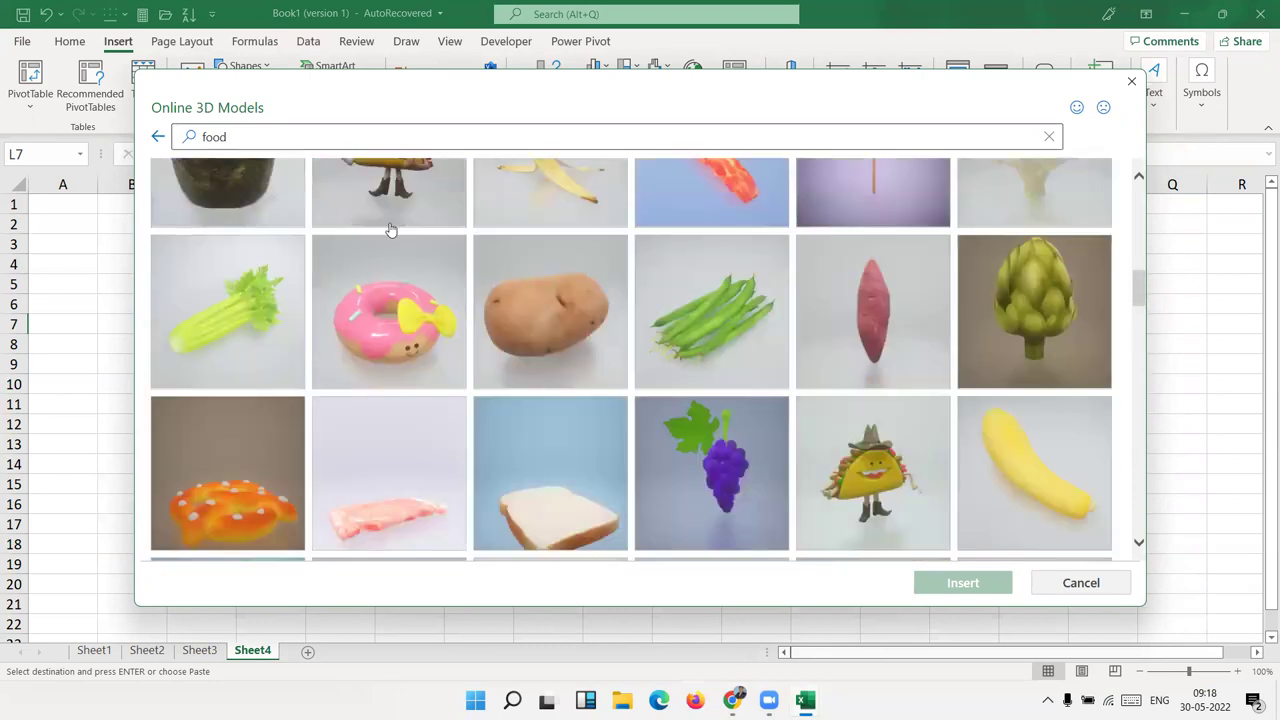
click(157, 137)
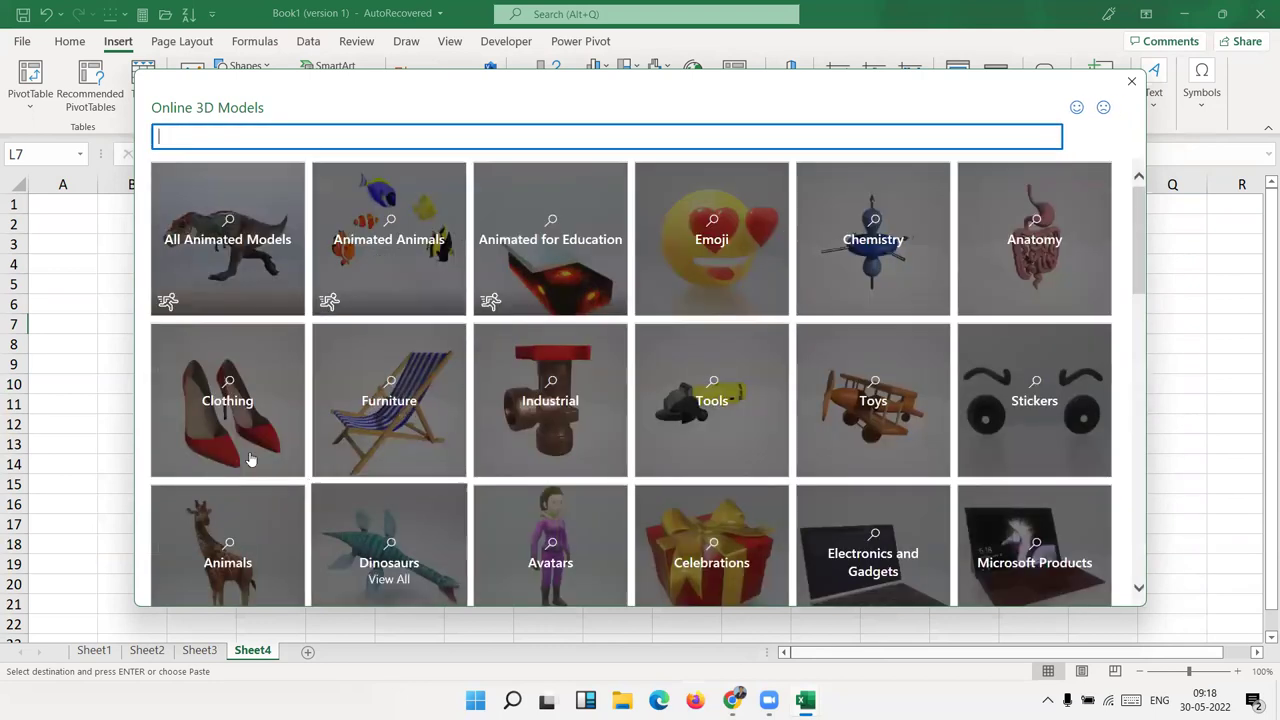
Step: Insert the animated bee from All Animated Models onto Sheet4 at 4.87 × 5.85 cm
click(238, 288)
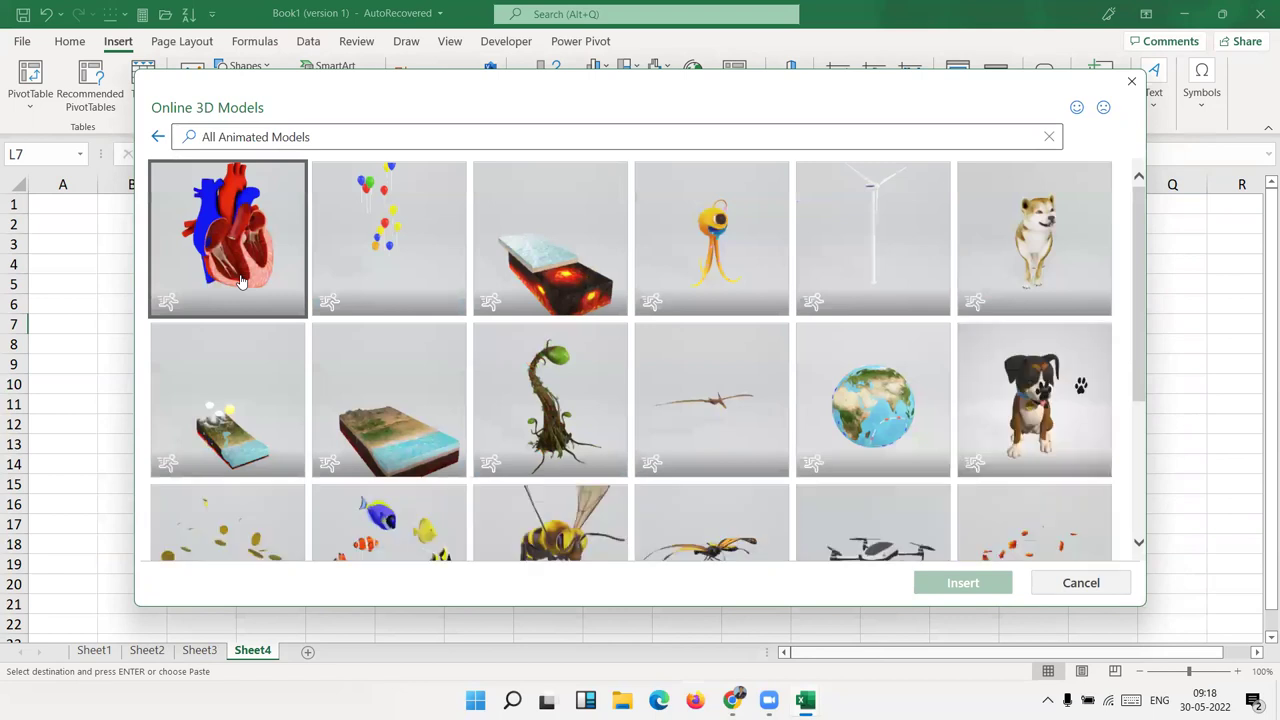
scroll(584, 430, down, 2)
scroll(584, 432, down, 2)
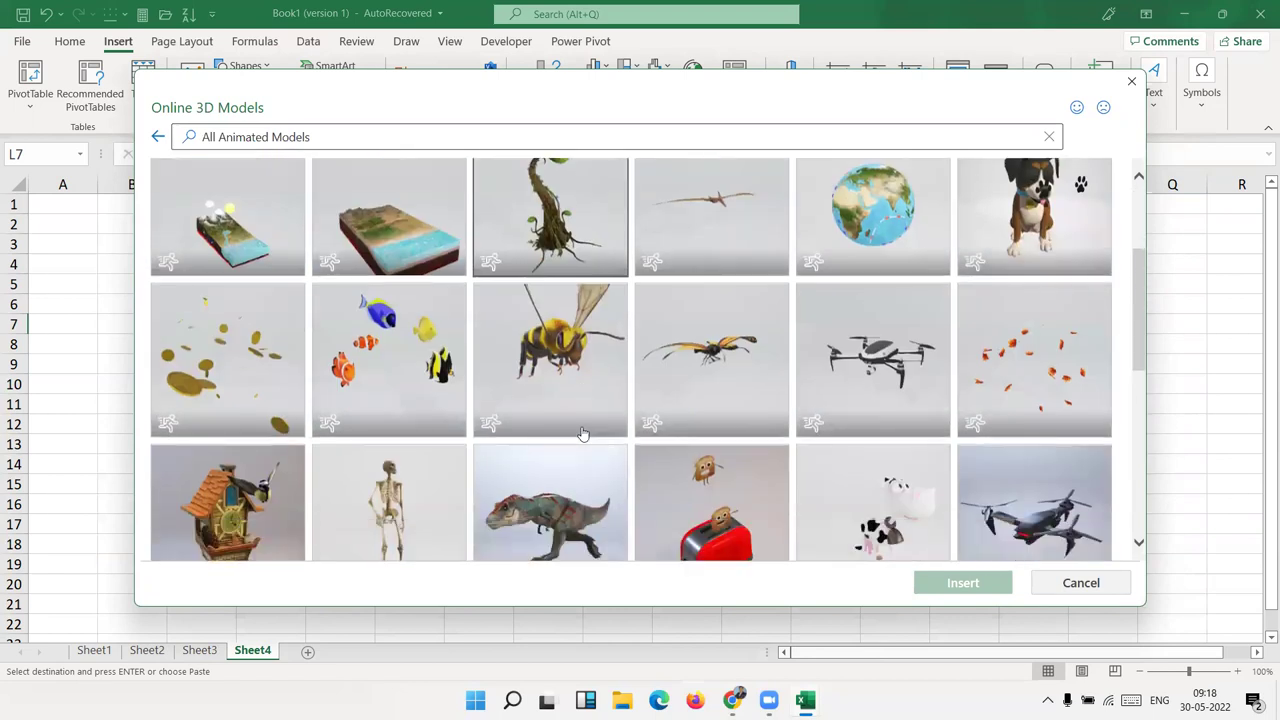
click(562, 370)
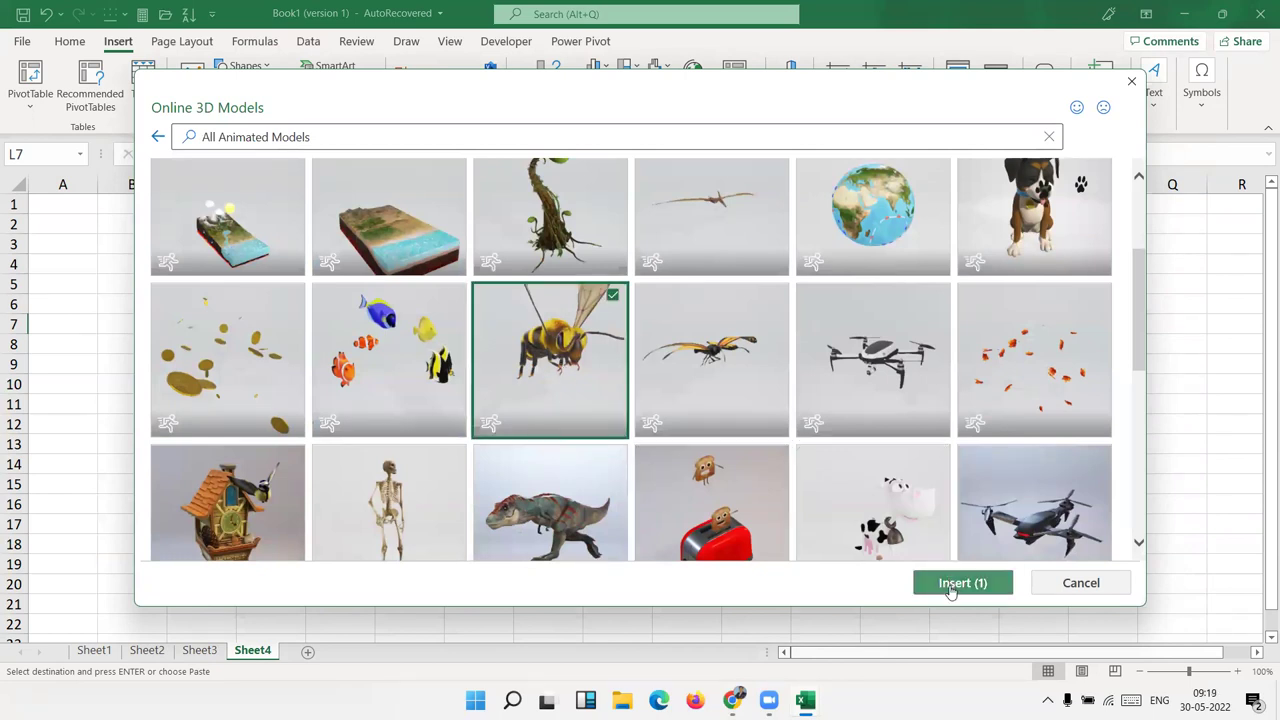
click(953, 590)
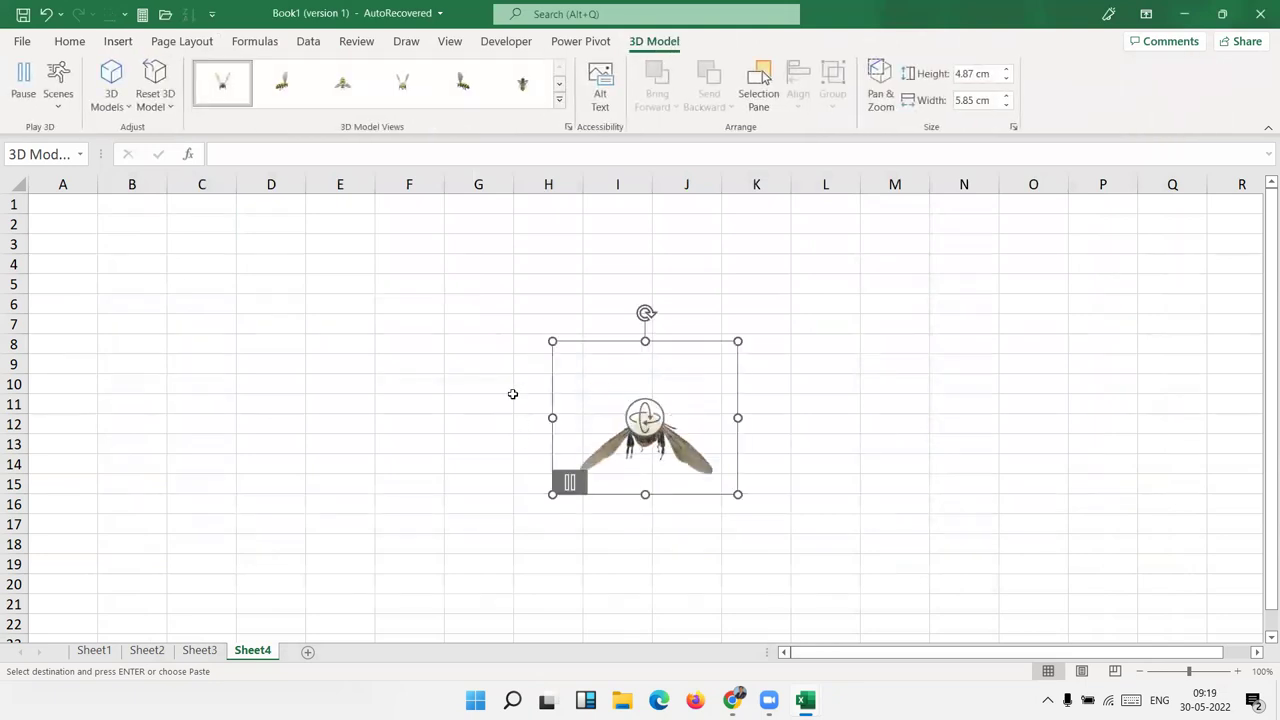
Step: Enlarge the bee and move it up-left so it spans columns D–I and rows 1–22
click(378, 500)
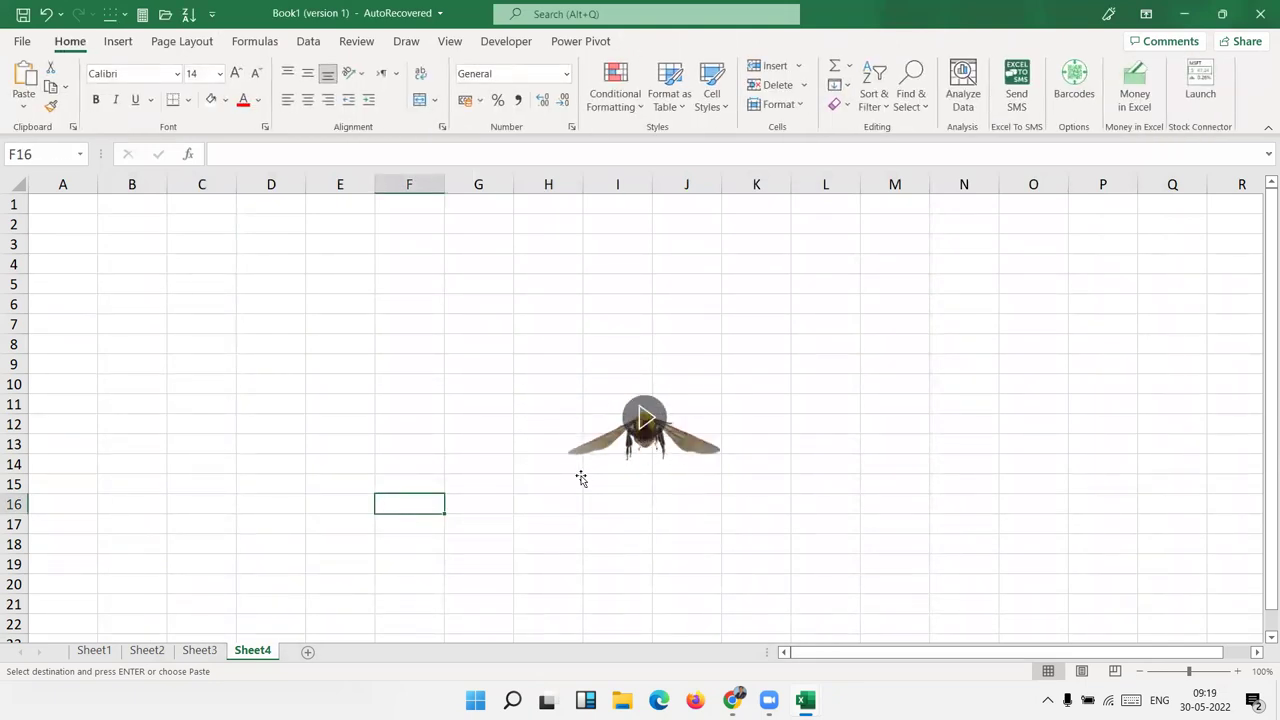
click(609, 459)
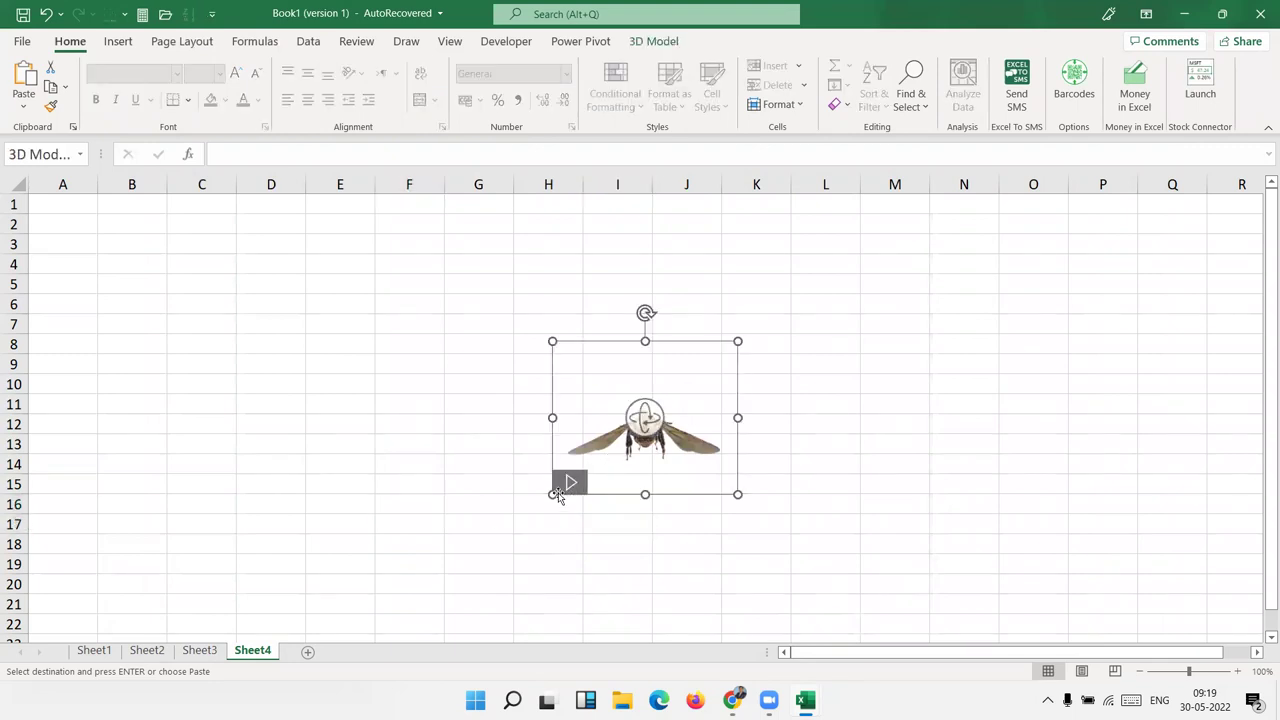
drag(552, 494, 391, 626)
drag(457, 486, 332, 340)
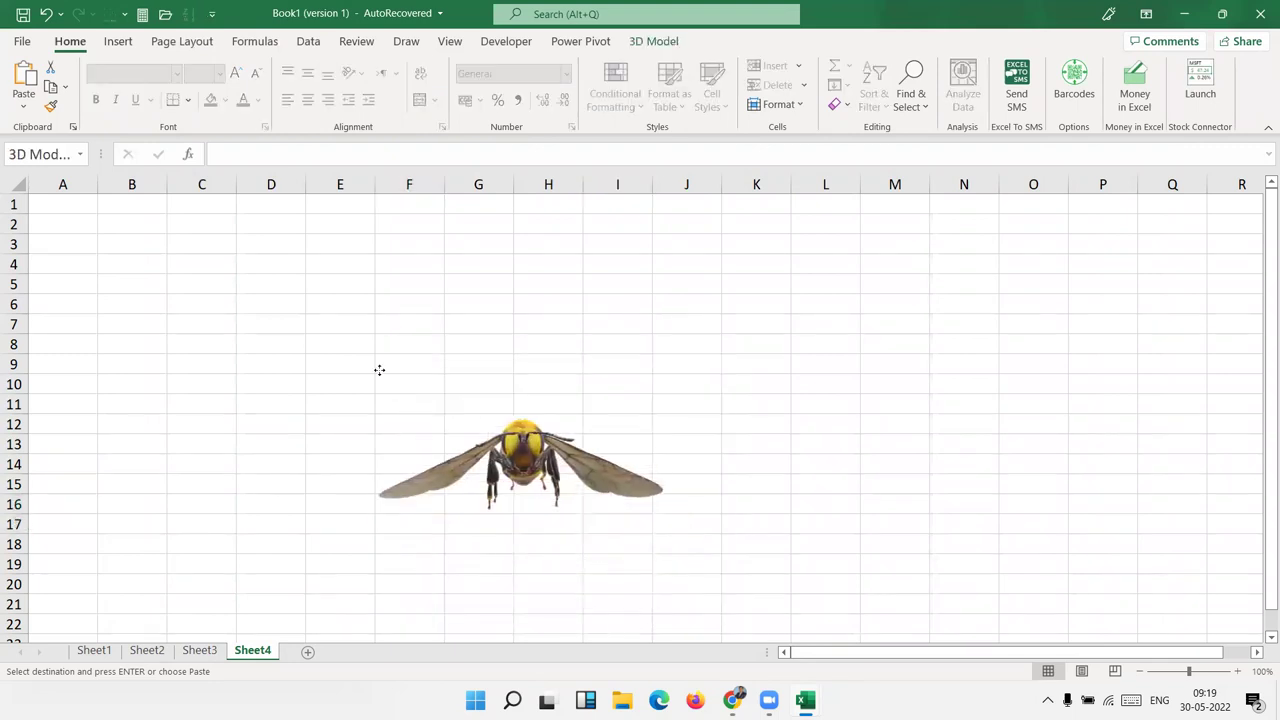
drag(613, 481, 800, 637)
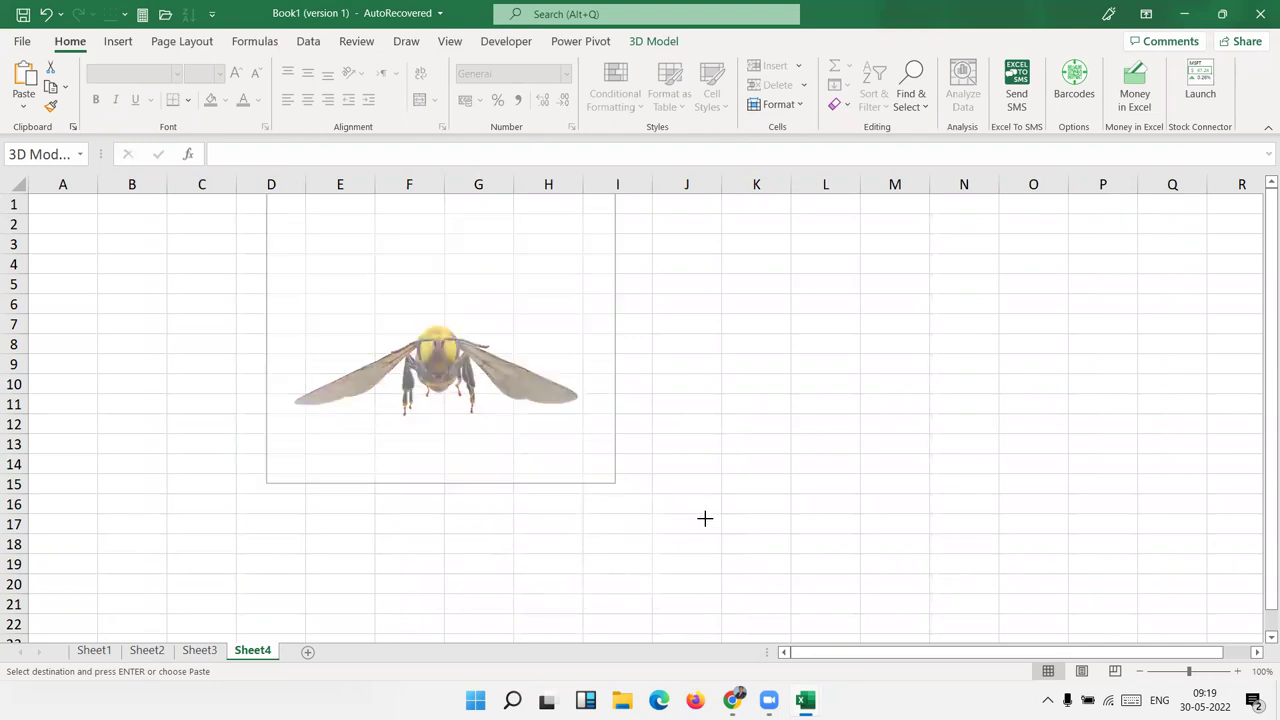
Step: Rotate the 3D bee through three-quarter and rear angles until it faces front-on
mouse_move(533, 413)
mouse_down()
mouse_move(653, 384)
mouse_move(800, 420)
mouse_move(766, 423)
mouse_move(1154, 389)
mouse_move(1143, 454)
mouse_move(1156, 609)
mouse_up()
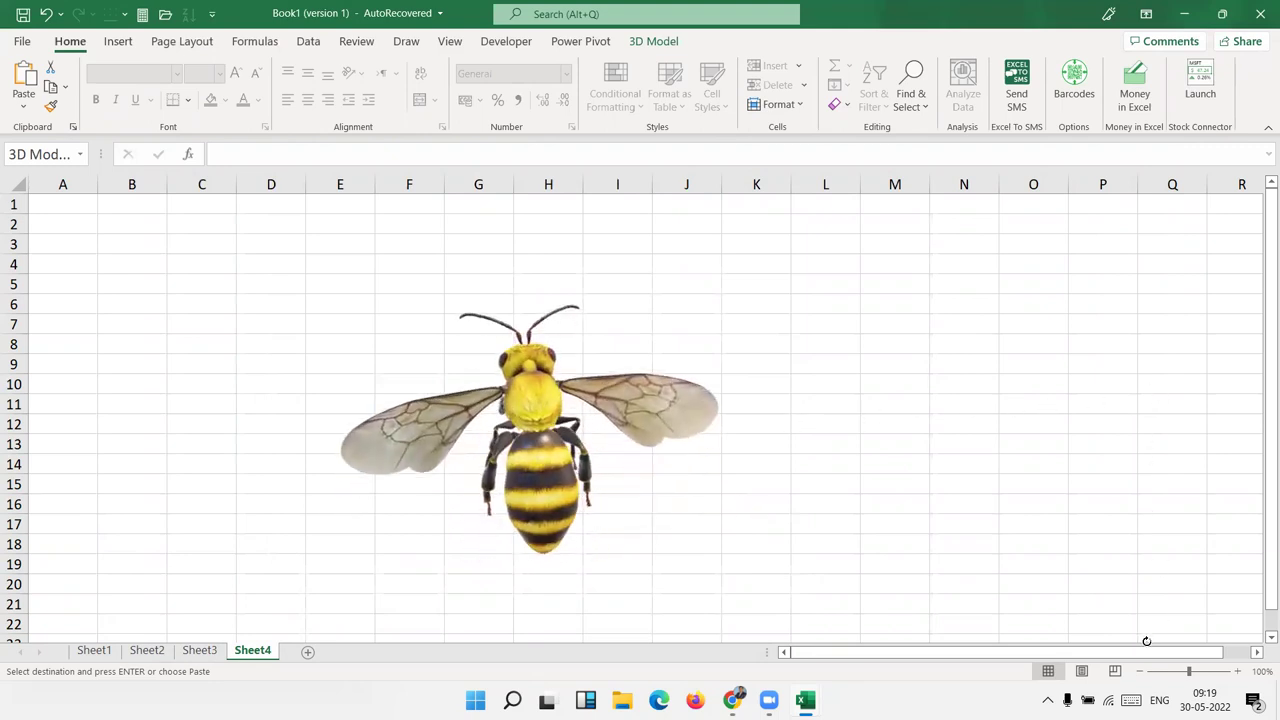
scroll(991, 529, down, 2)
scroll(991, 529, down, 1)
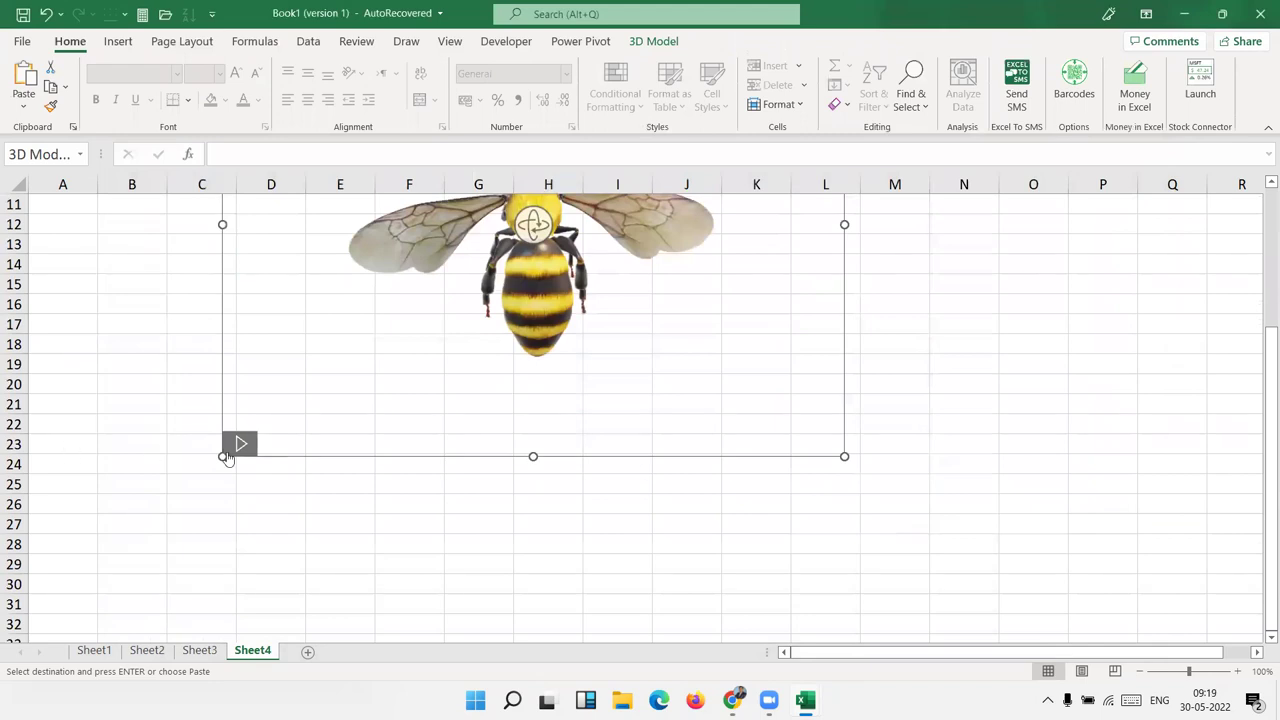
scroll(291, 380, up, 3)
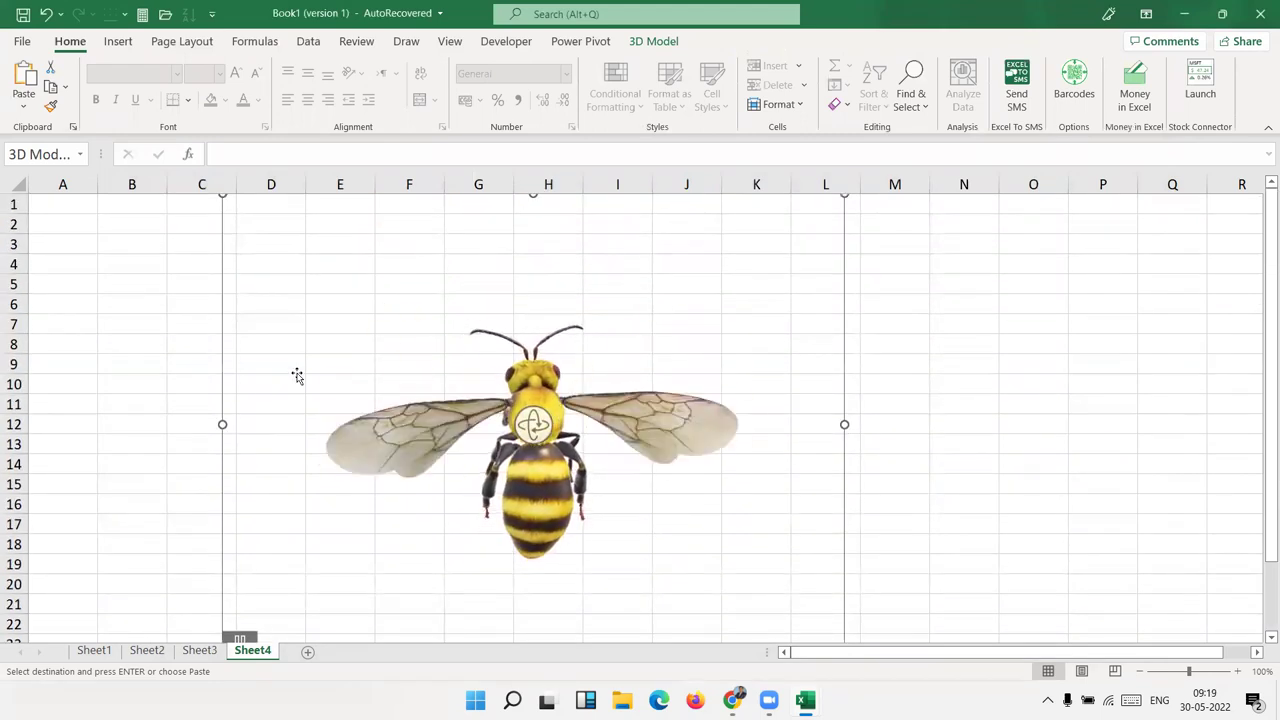
drag(543, 364, 486, 410)
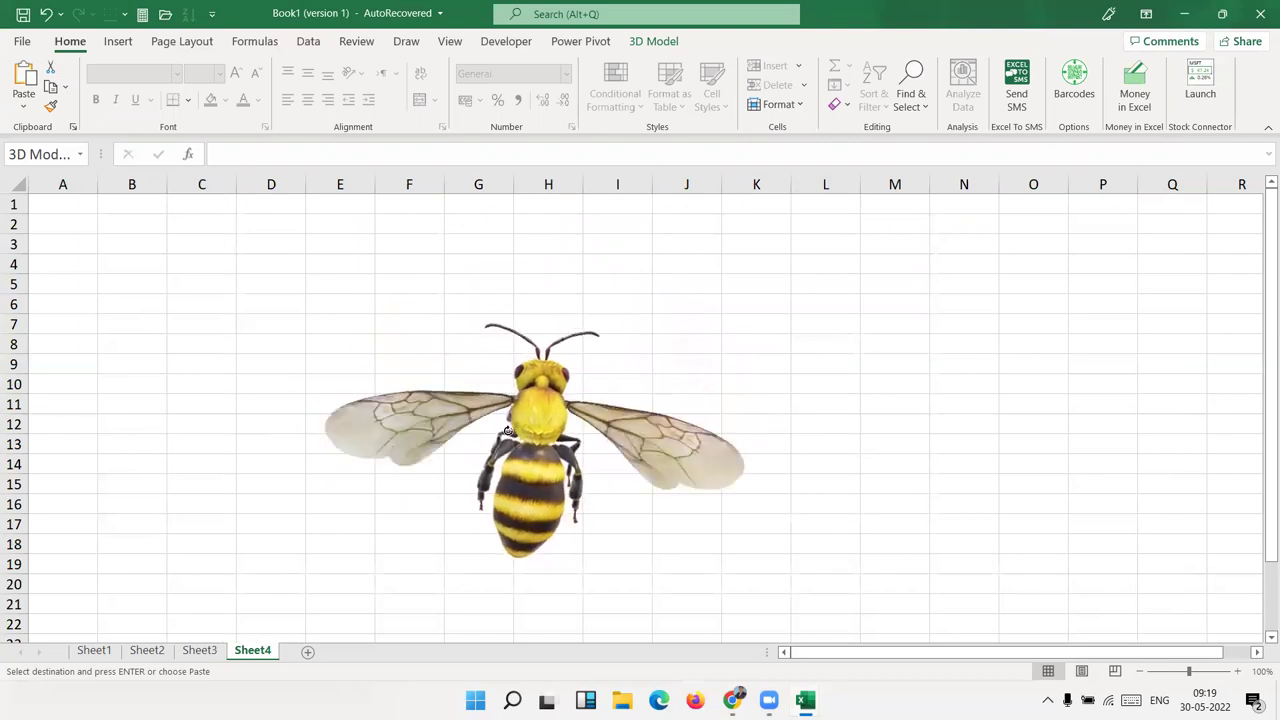
mouse_move(486, 410)
mouse_down()
mouse_move(689, 306)
mouse_move(950, 95)
mouse_move(1125, 55)
mouse_up()
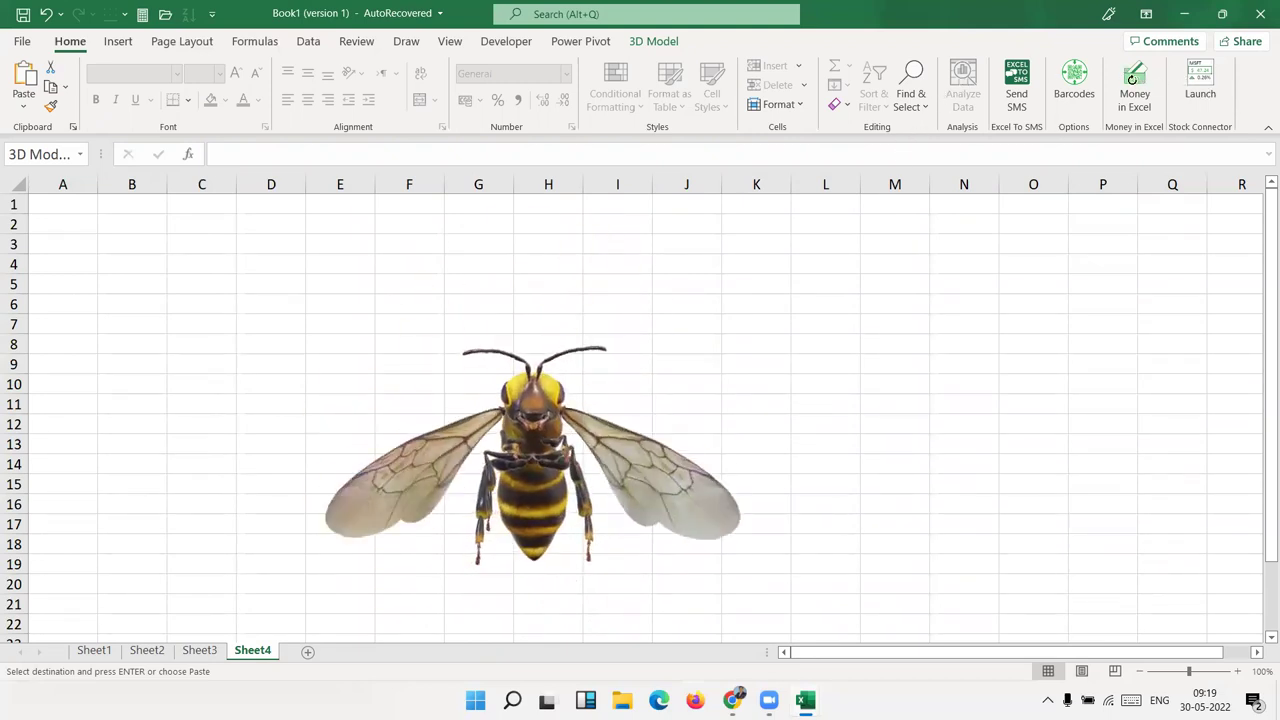
mouse_move(1125, 55)
mouse_down()
mouse_move(1080, 248)
mouse_move(1011, 434)
mouse_move(743, 529)
mouse_move(480, 467)
mouse_move(220, 609)
mouse_move(277, 277)
mouse_move(452, 305)
mouse_move(600, 294)
mouse_move(831, 171)
mouse_move(977, 200)
mouse_move(1120, 294)
mouse_up()
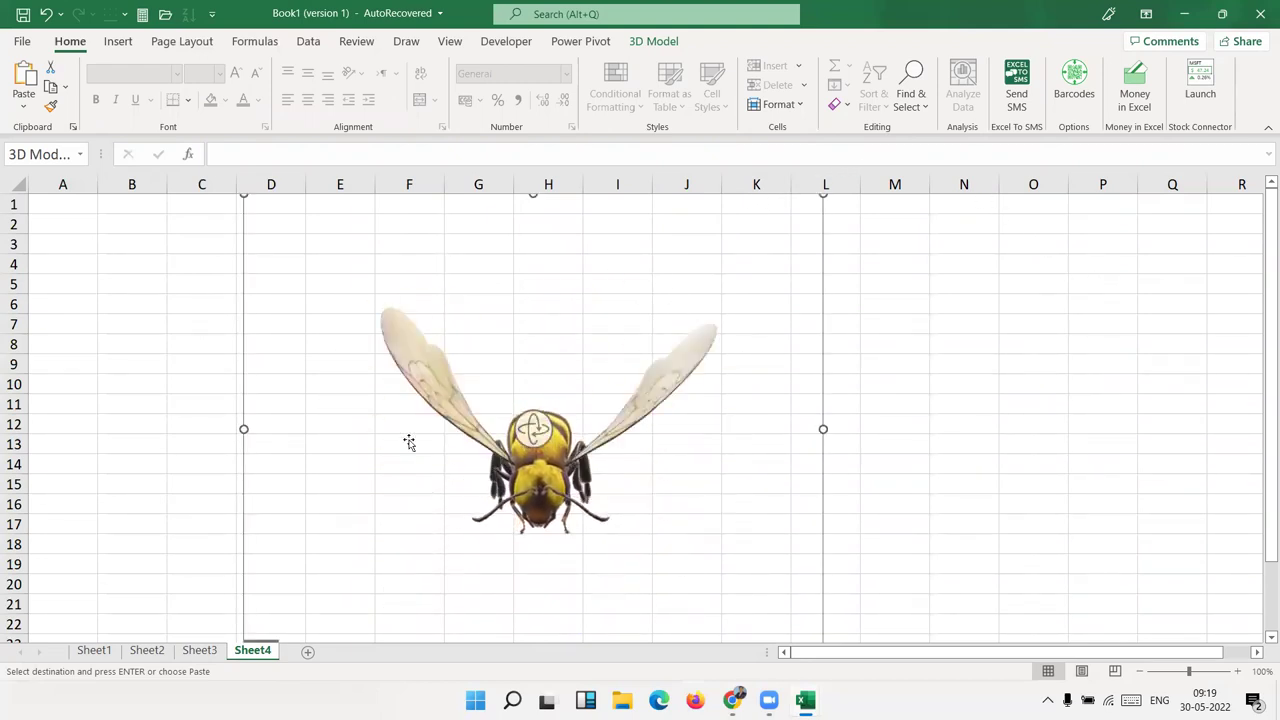
scroll(380, 468, down, 3)
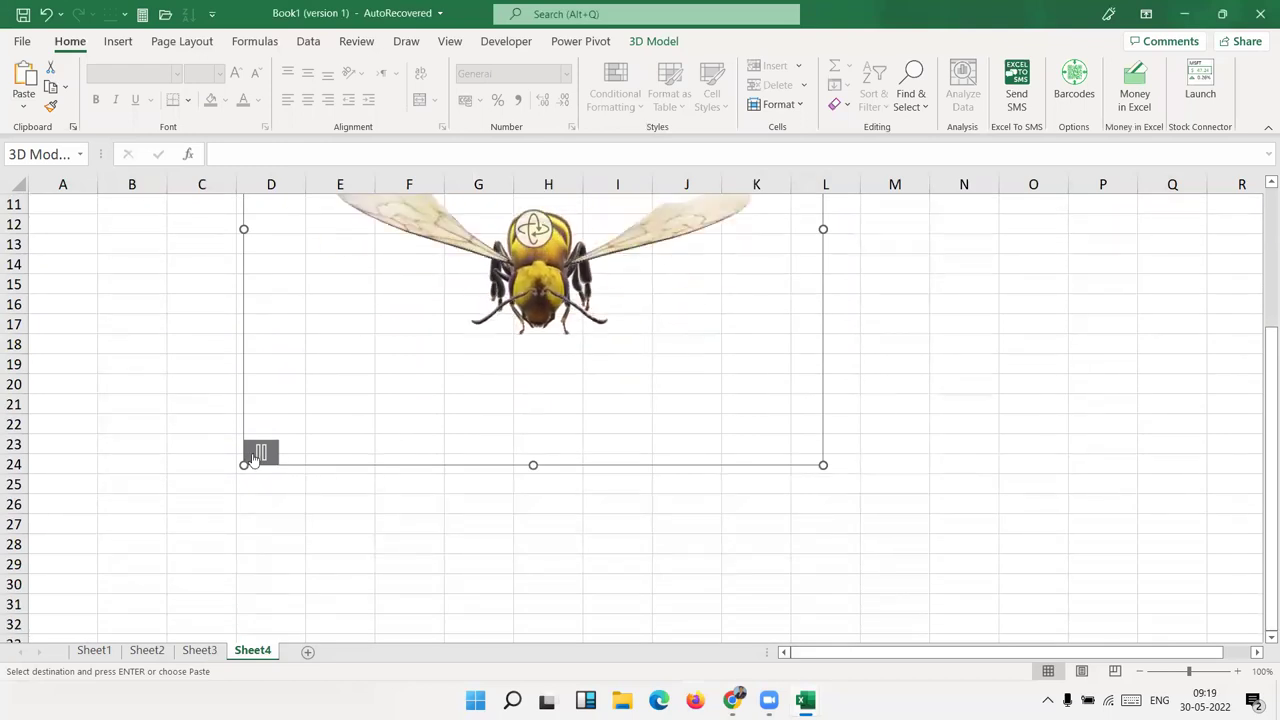
Step: Add a new Sheet5 and open the SmartArt gallery from Insert
click(309, 651)
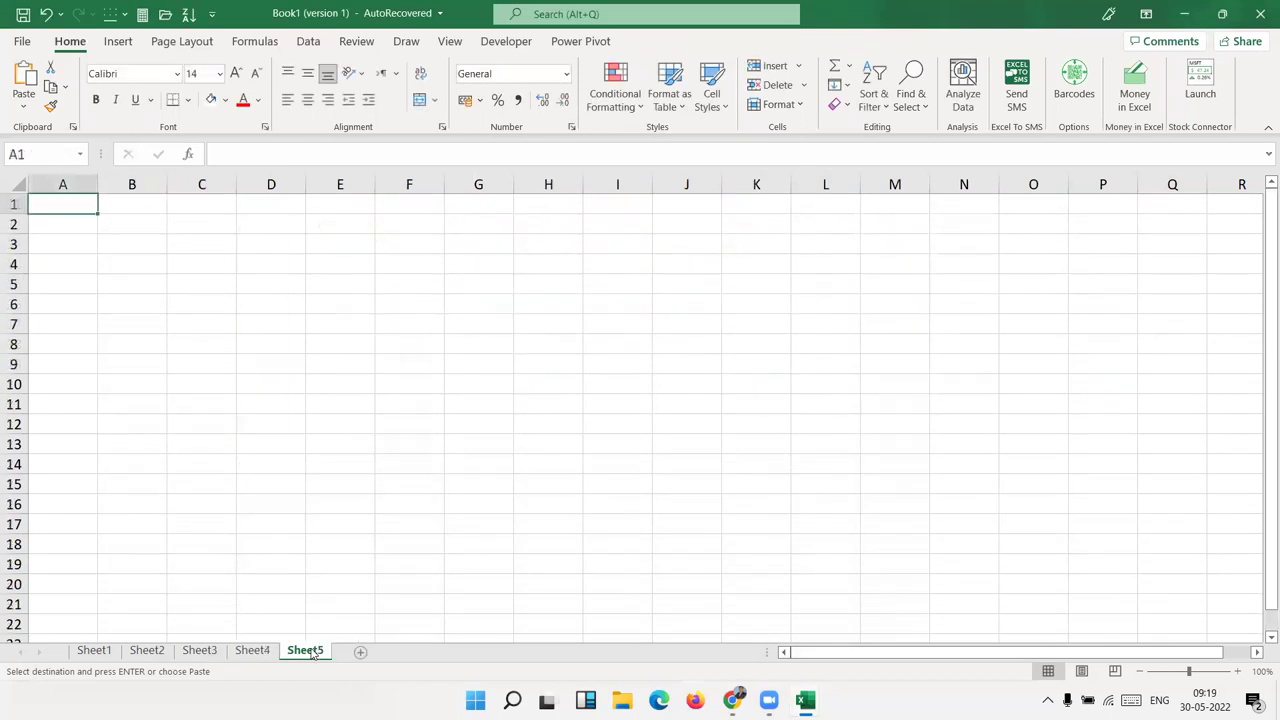
click(119, 41)
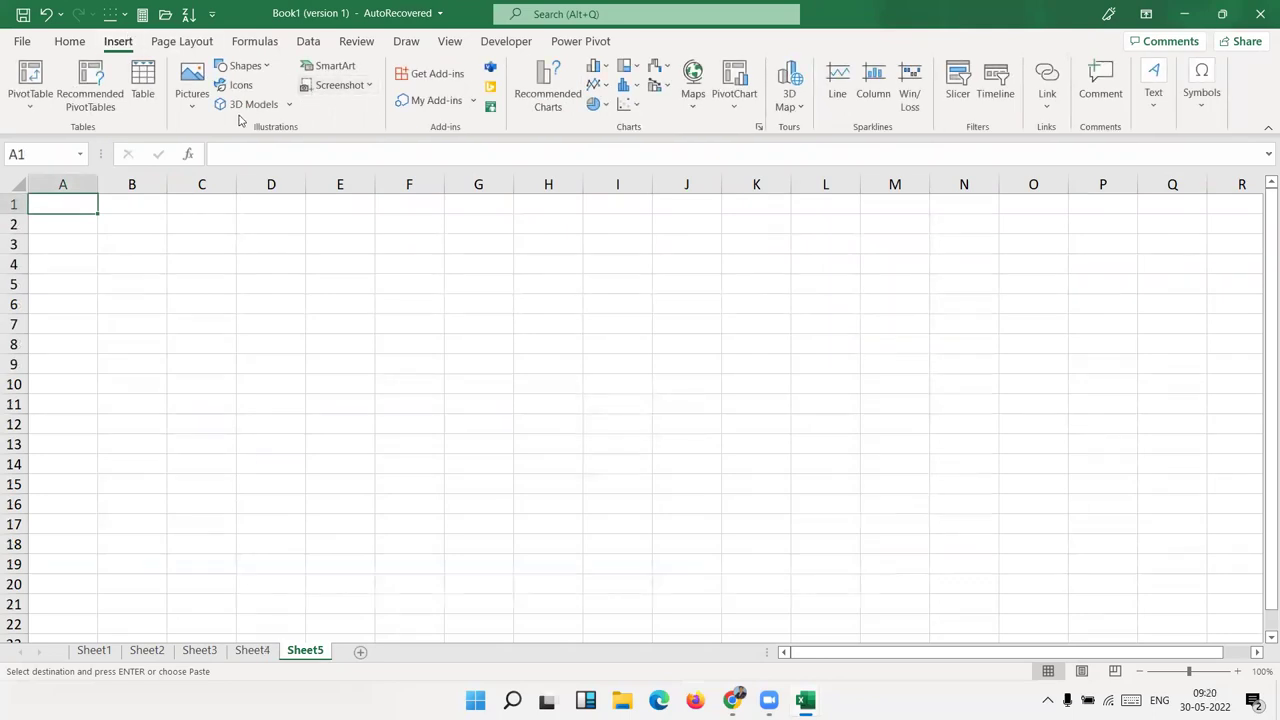
click(330, 68)
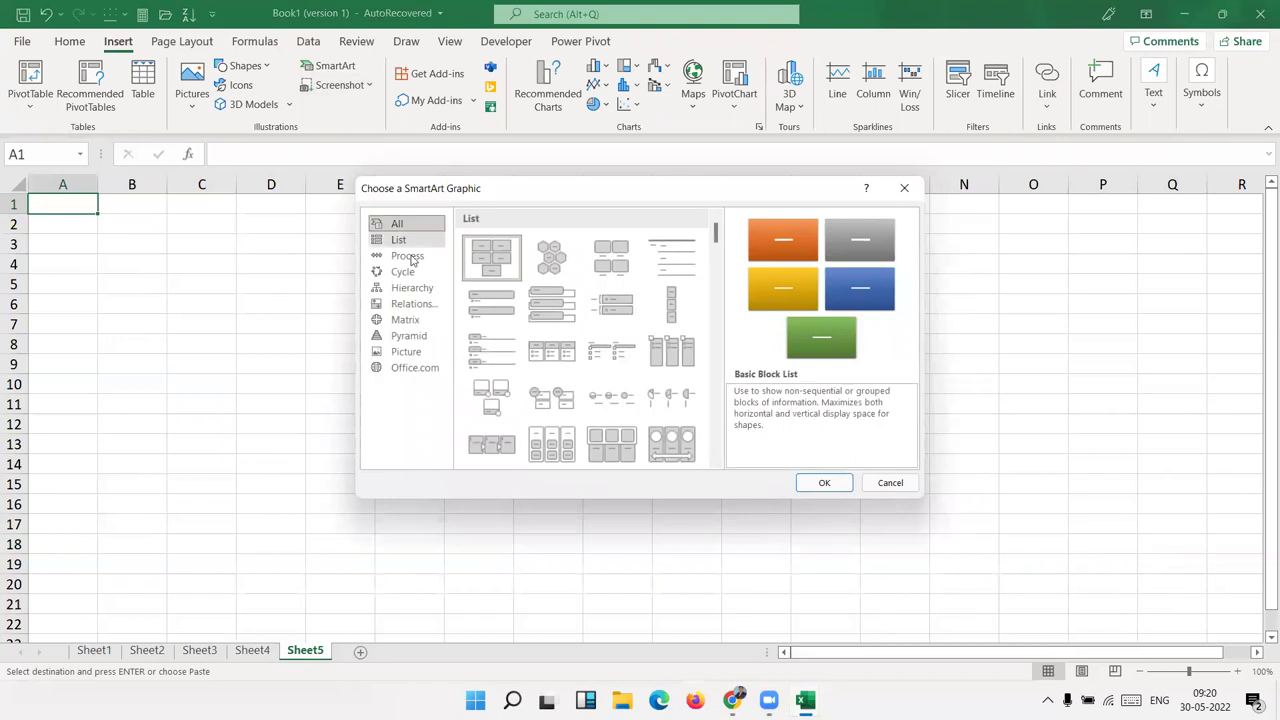
Step: Browse the SmartArt categories and insert the Hierarchy > Horizontal Hierarchy layout
click(409, 257)
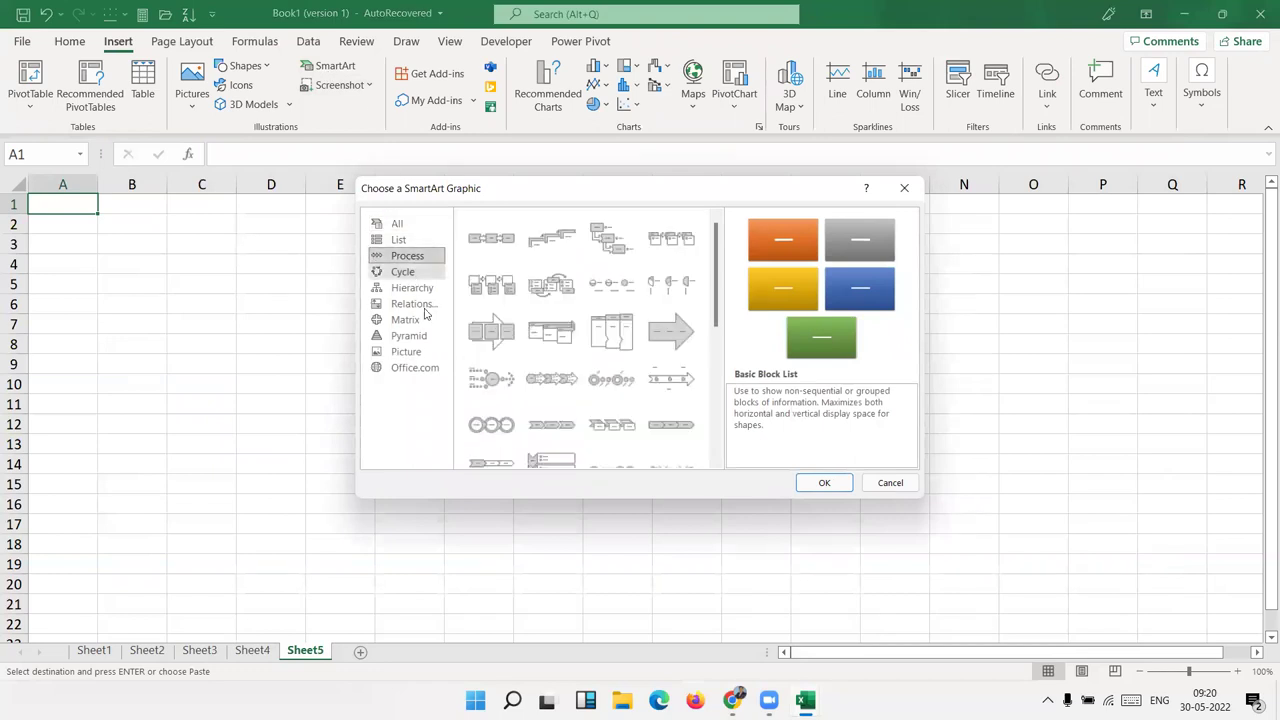
click(425, 320)
click(425, 337)
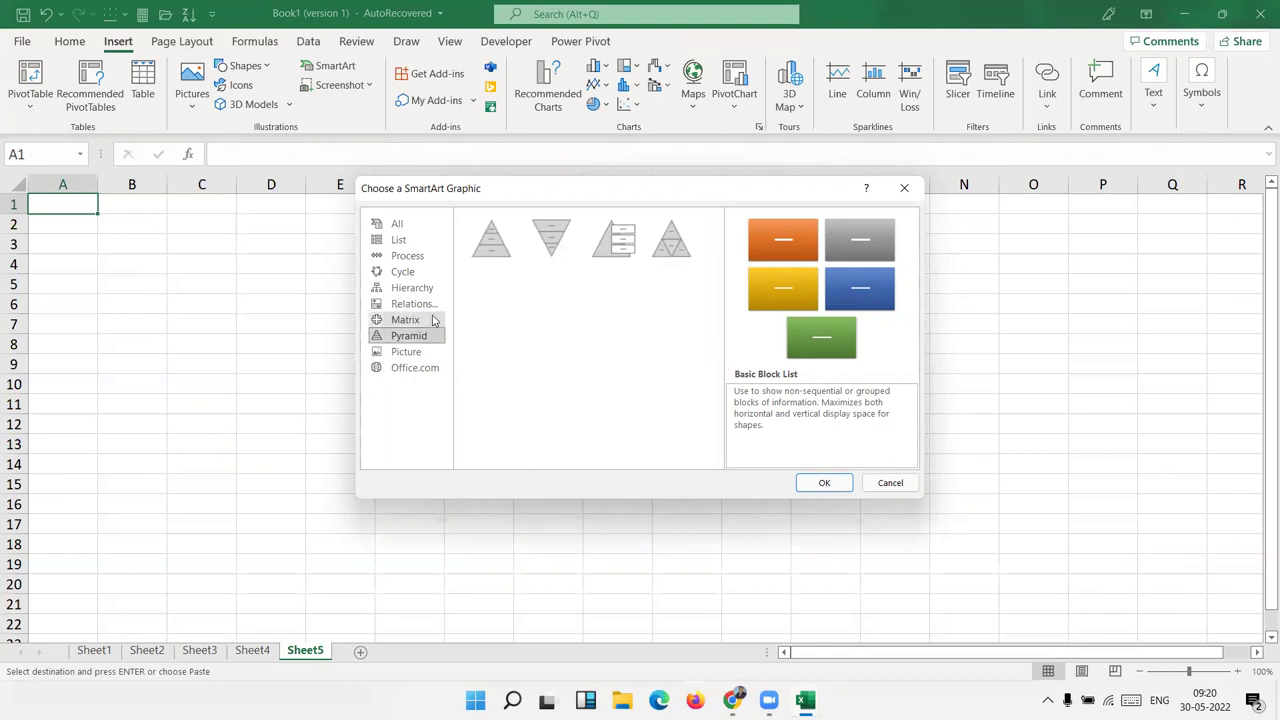
click(433, 320)
click(430, 304)
click(428, 289)
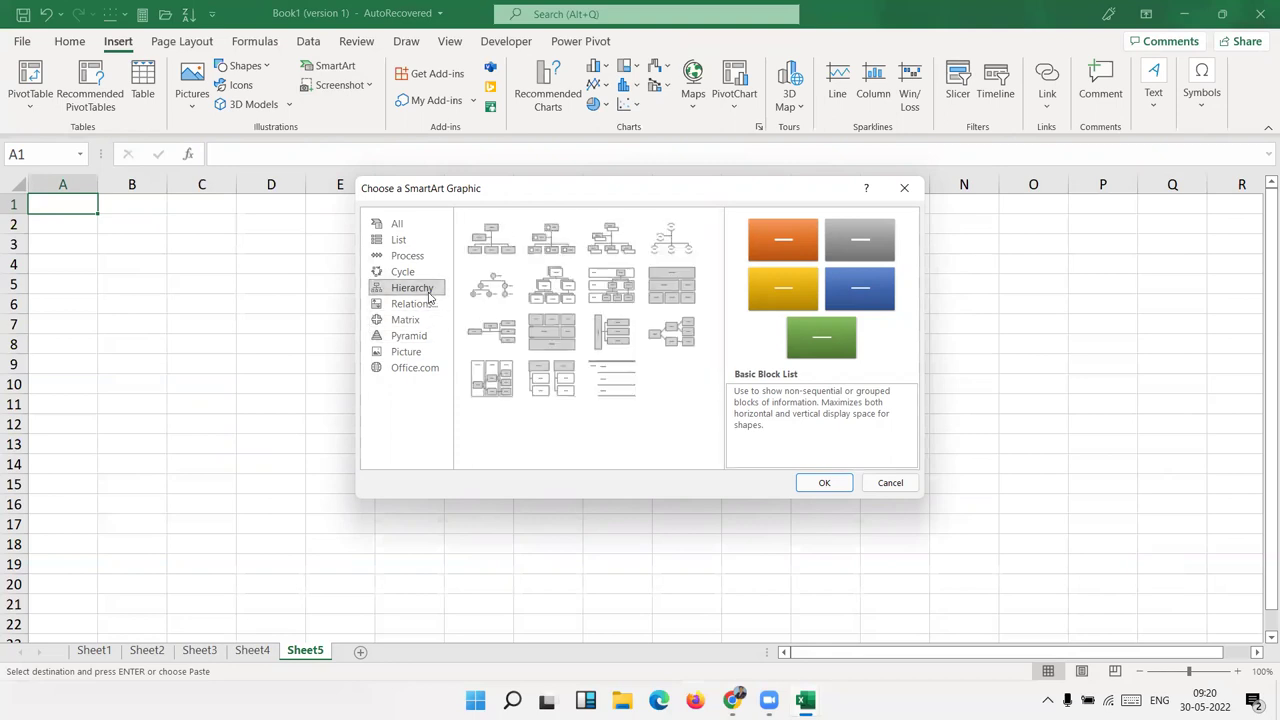
click(672, 332)
click(824, 484)
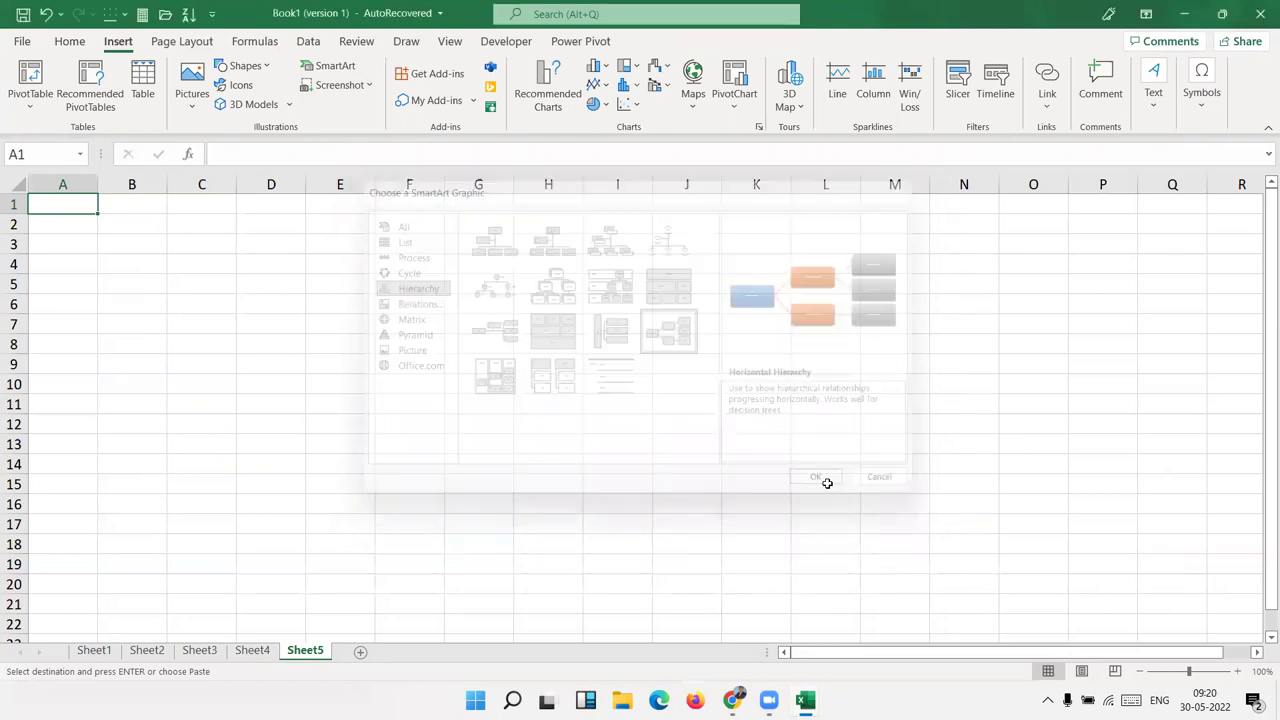
Step: Select the diagram's root and middle placeholder shapes and open the Text Pane
click(510, 425)
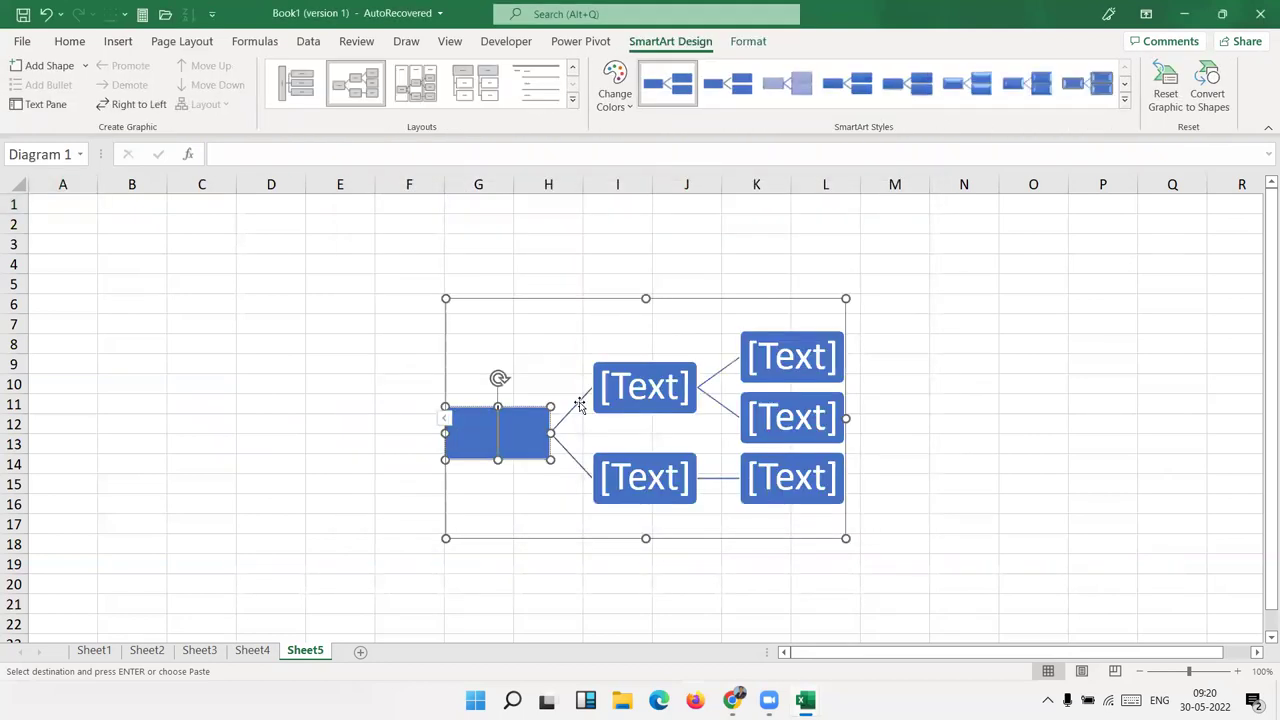
click(614, 391)
click(645, 481)
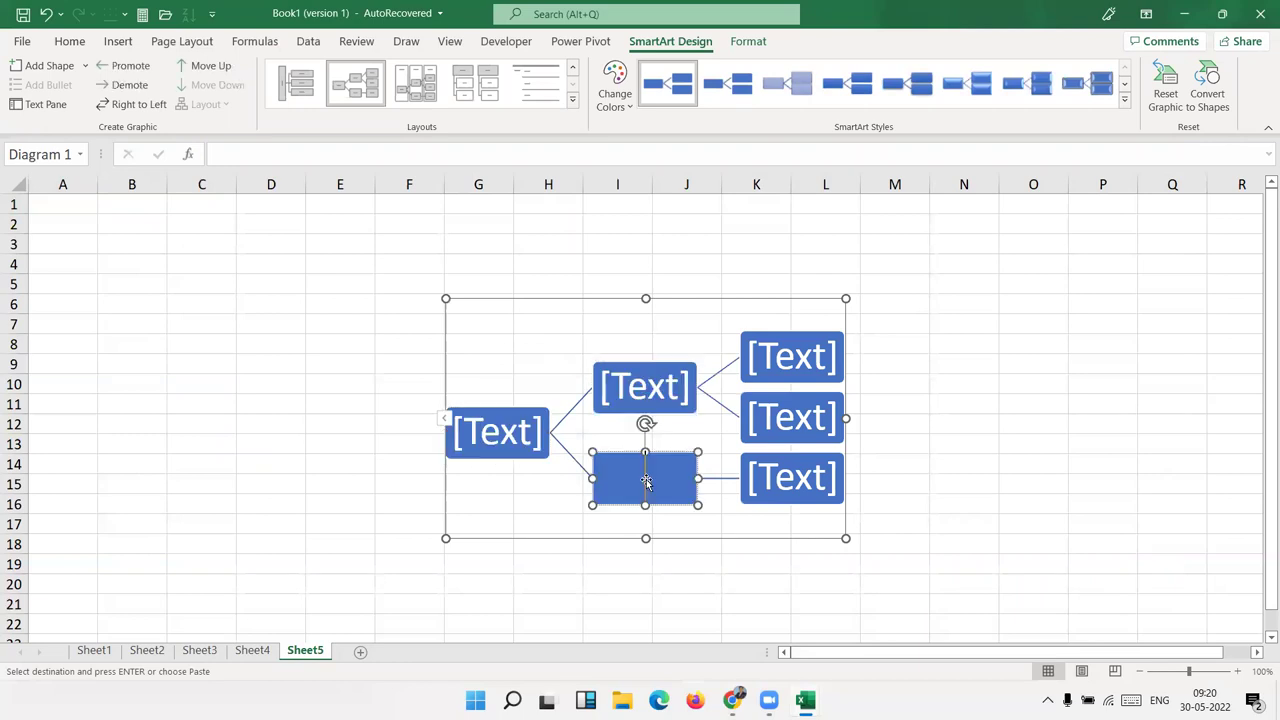
click(629, 403)
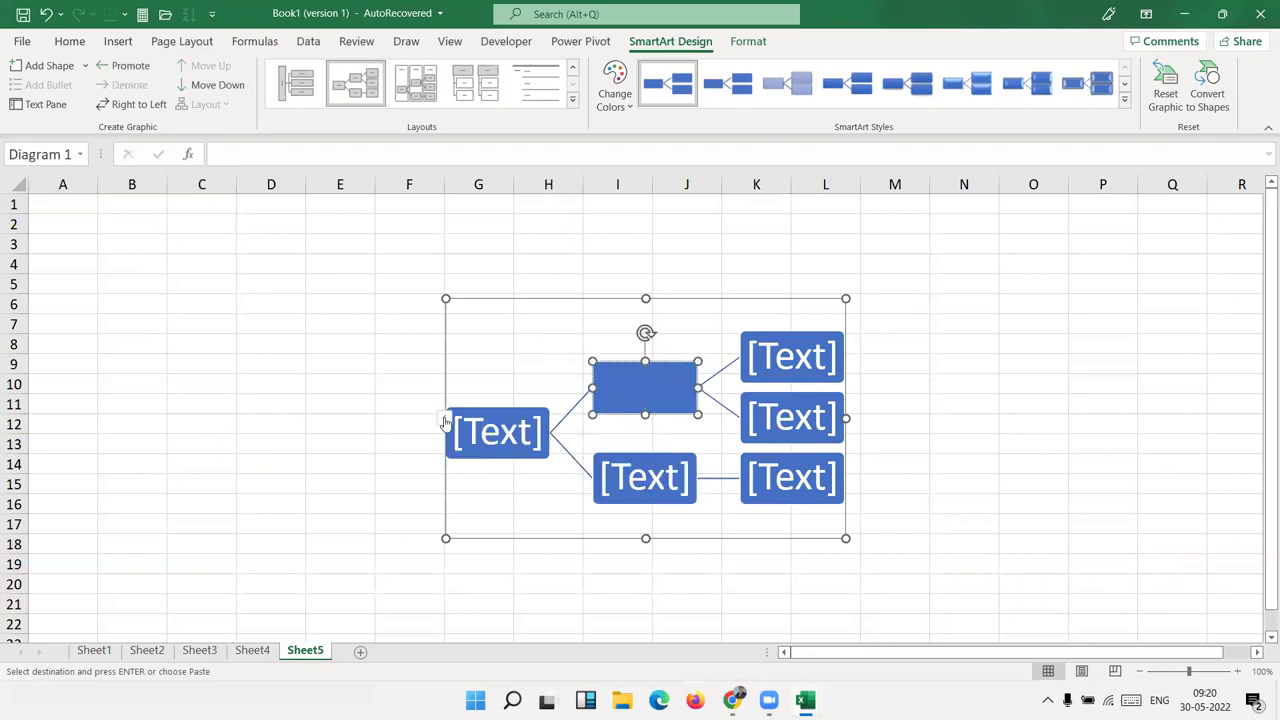
click(446, 420)
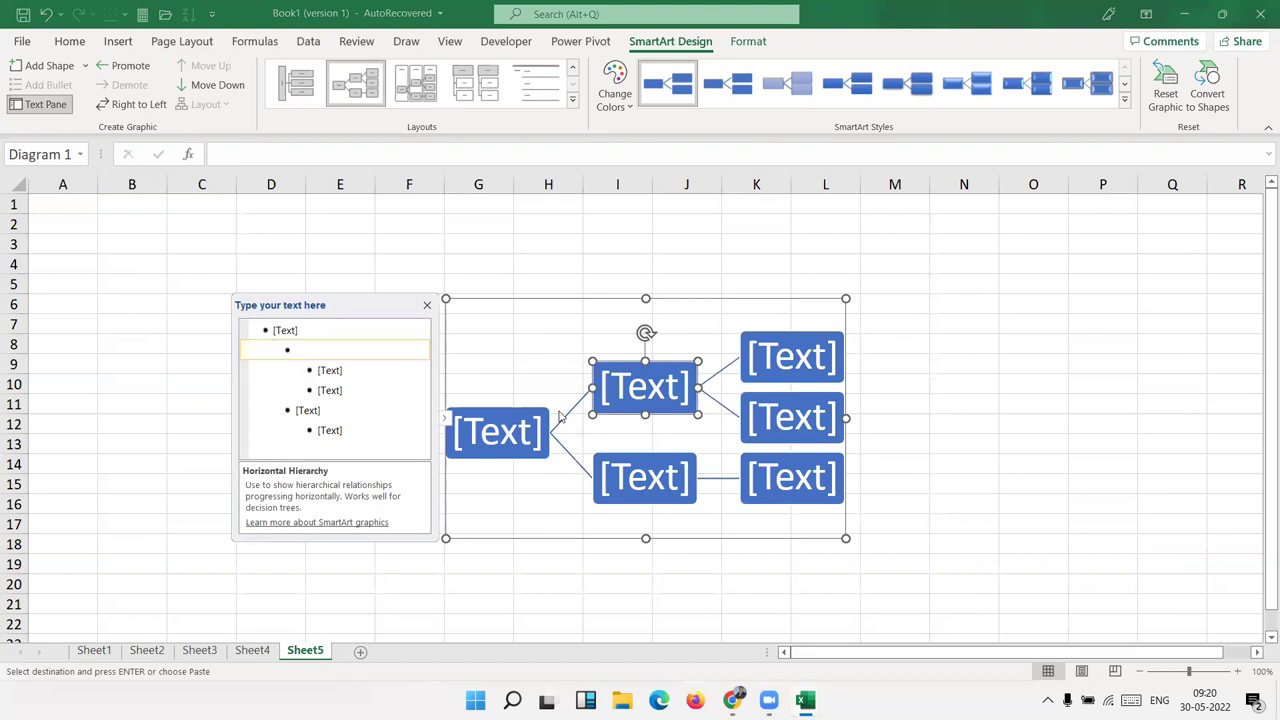
Step: Check the diagram's and shape's right-click options, deselect the diagram, and add Sheet6
right_click(662, 363)
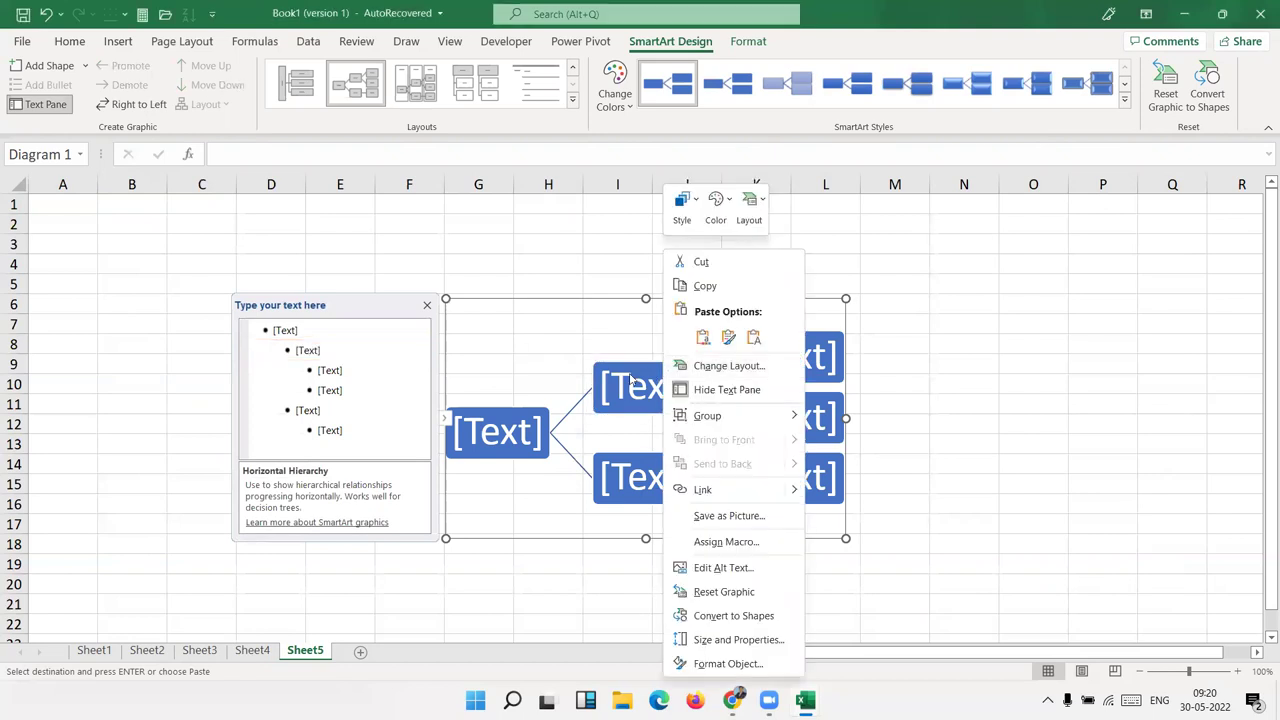
click(629, 376)
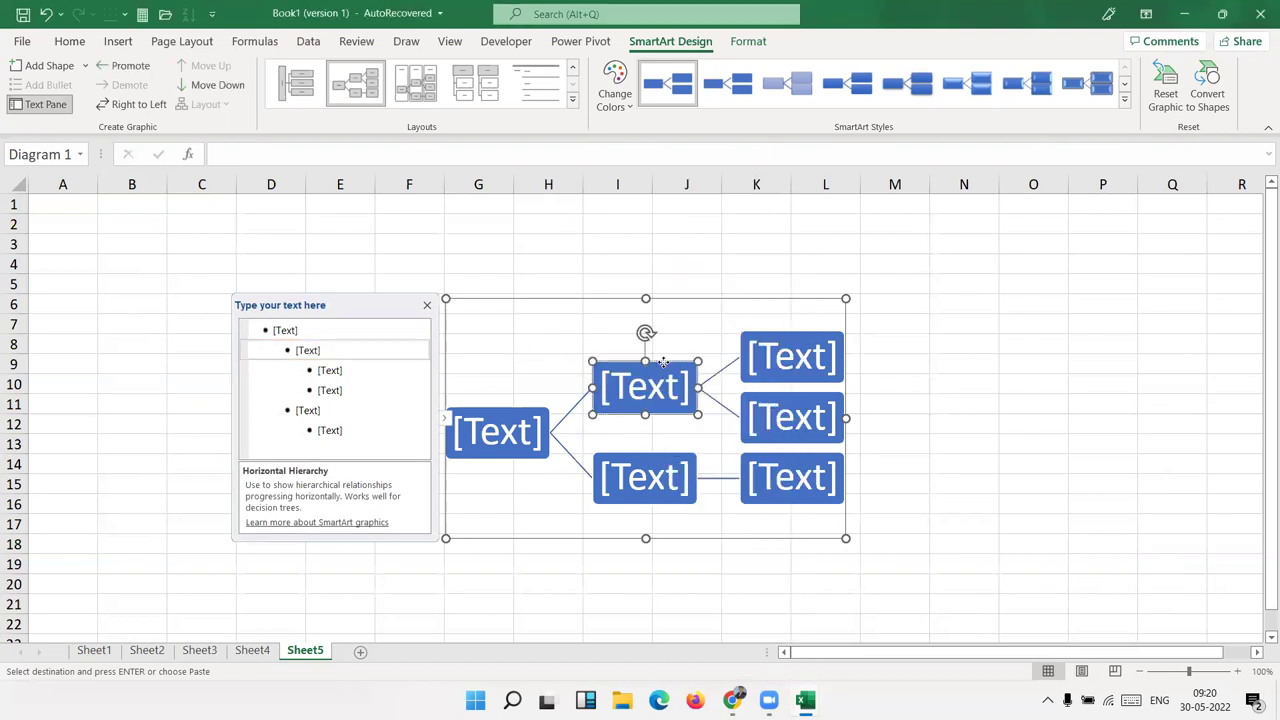
right_click(664, 366)
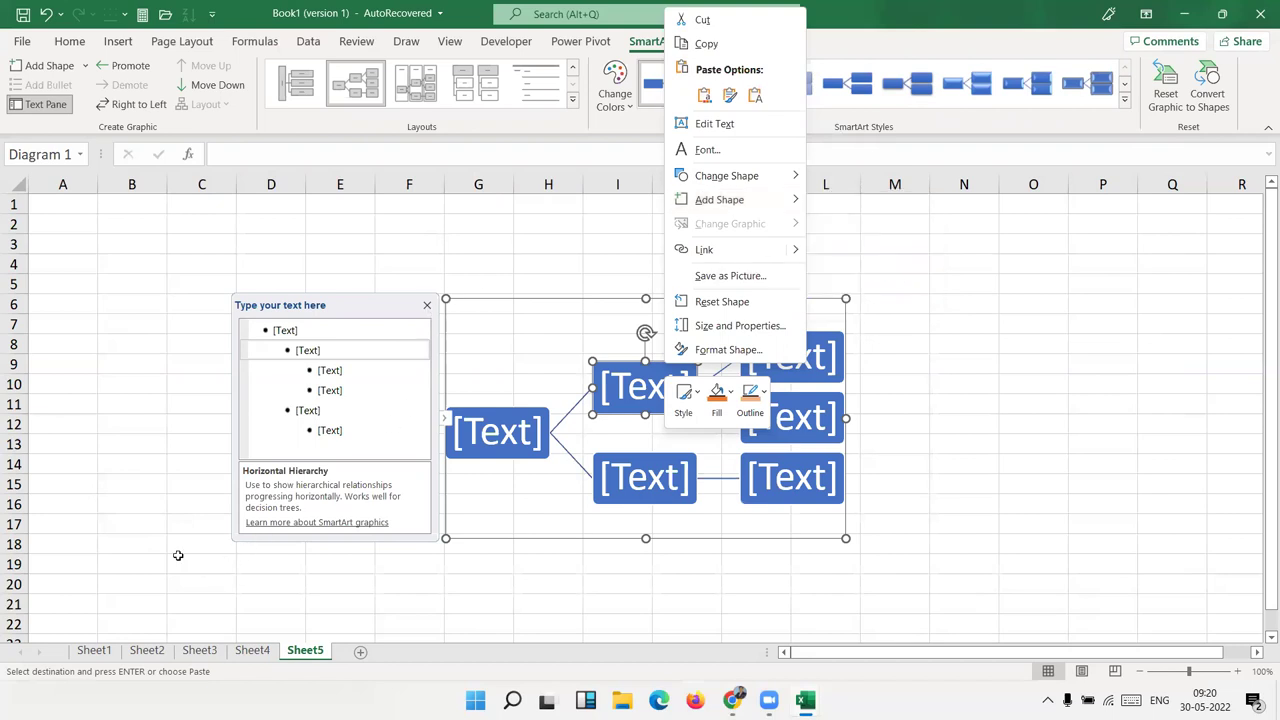
key(Escape)
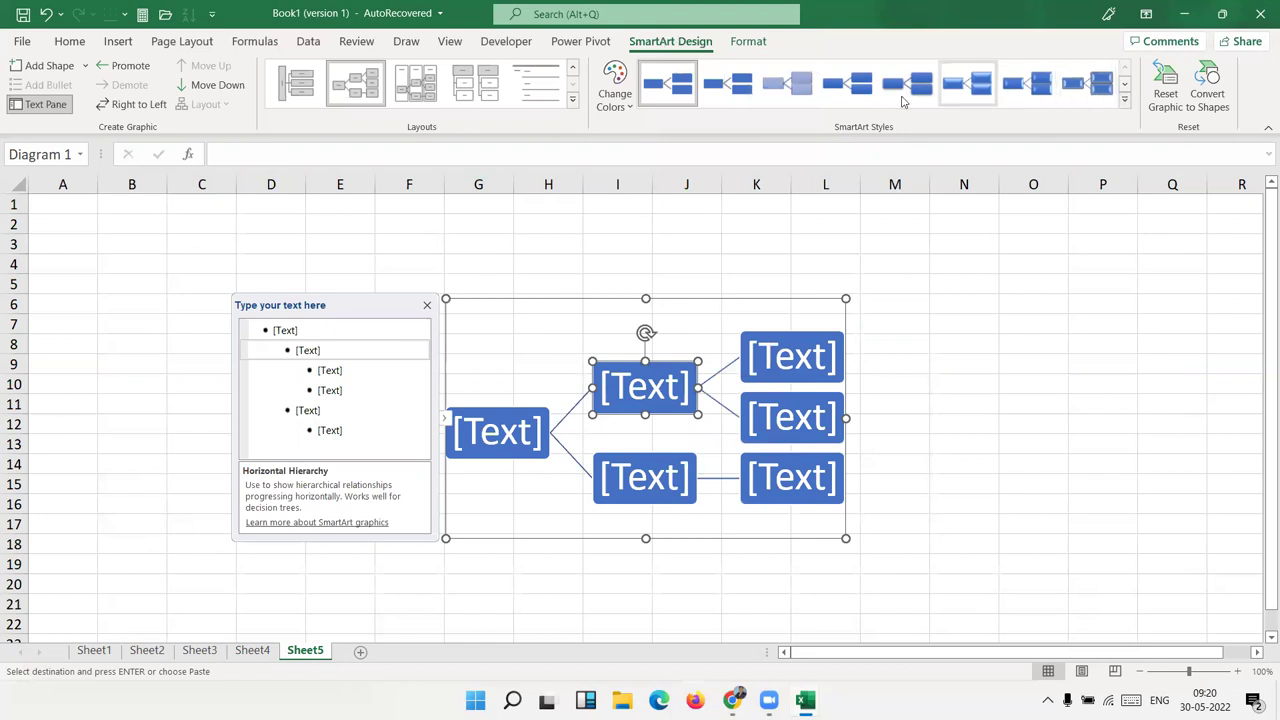
click(113, 460)
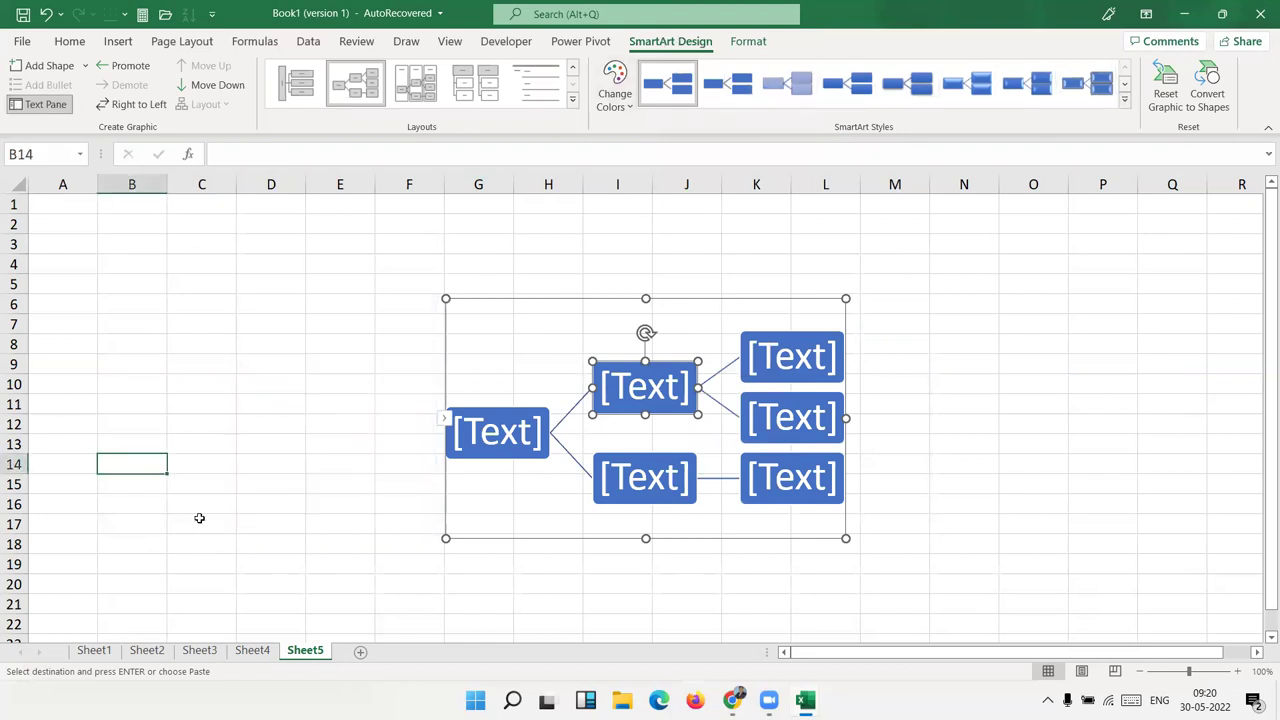
click(361, 652)
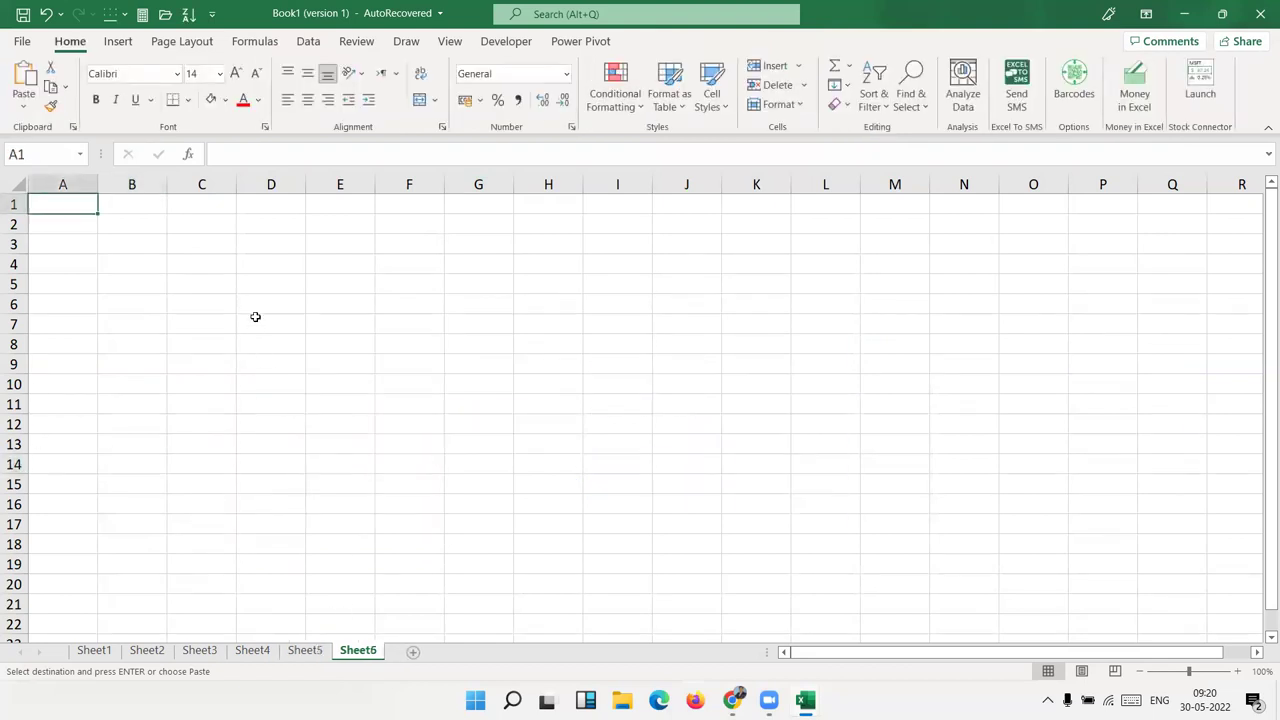
Step: Show the Insert tab's Screenshot options, which offer only Screen Clipping
click(118, 42)
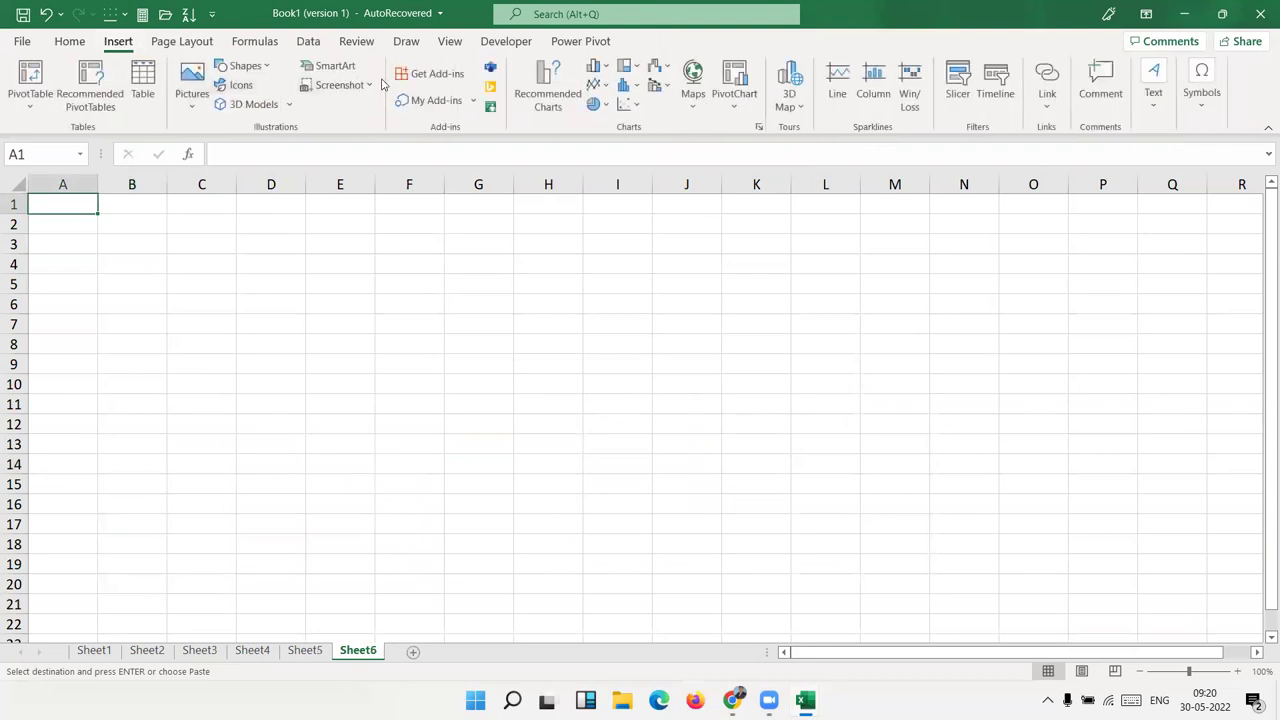
click(371, 86)
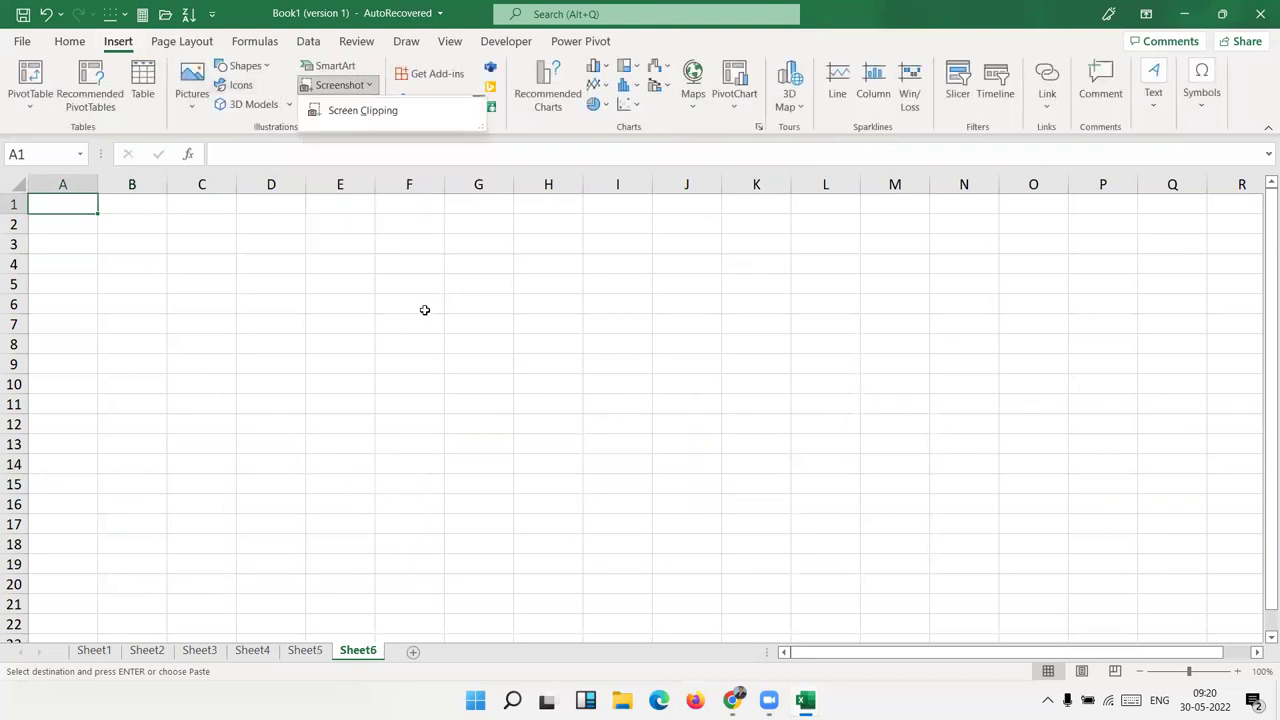
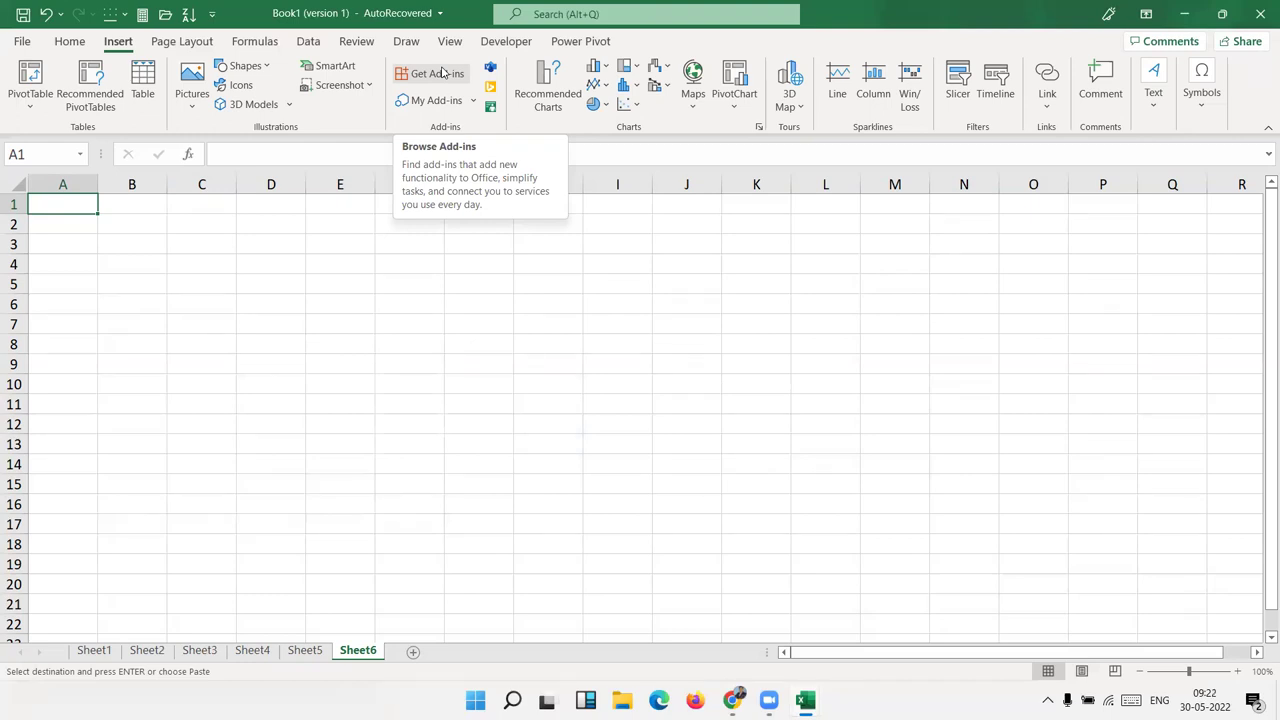
Step: Return the selection to cell A1 on Sheet6
click(637, 400)
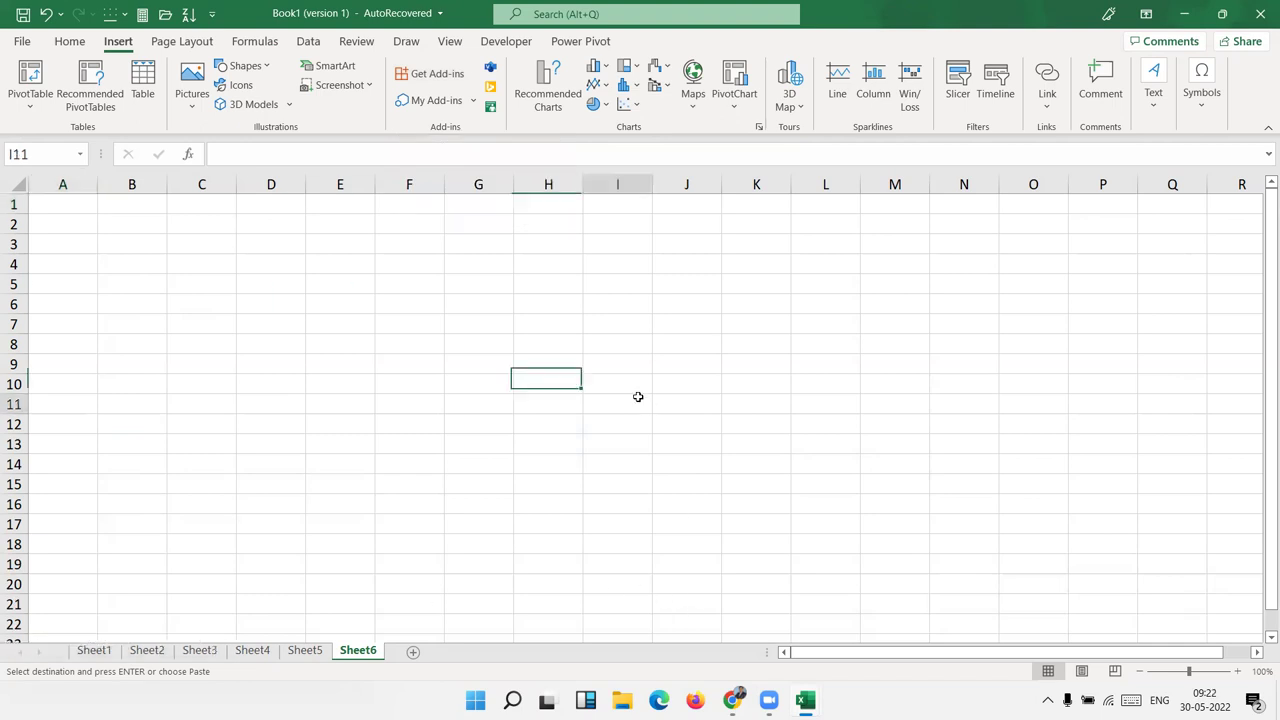
click(837, 266)
click(711, 246)
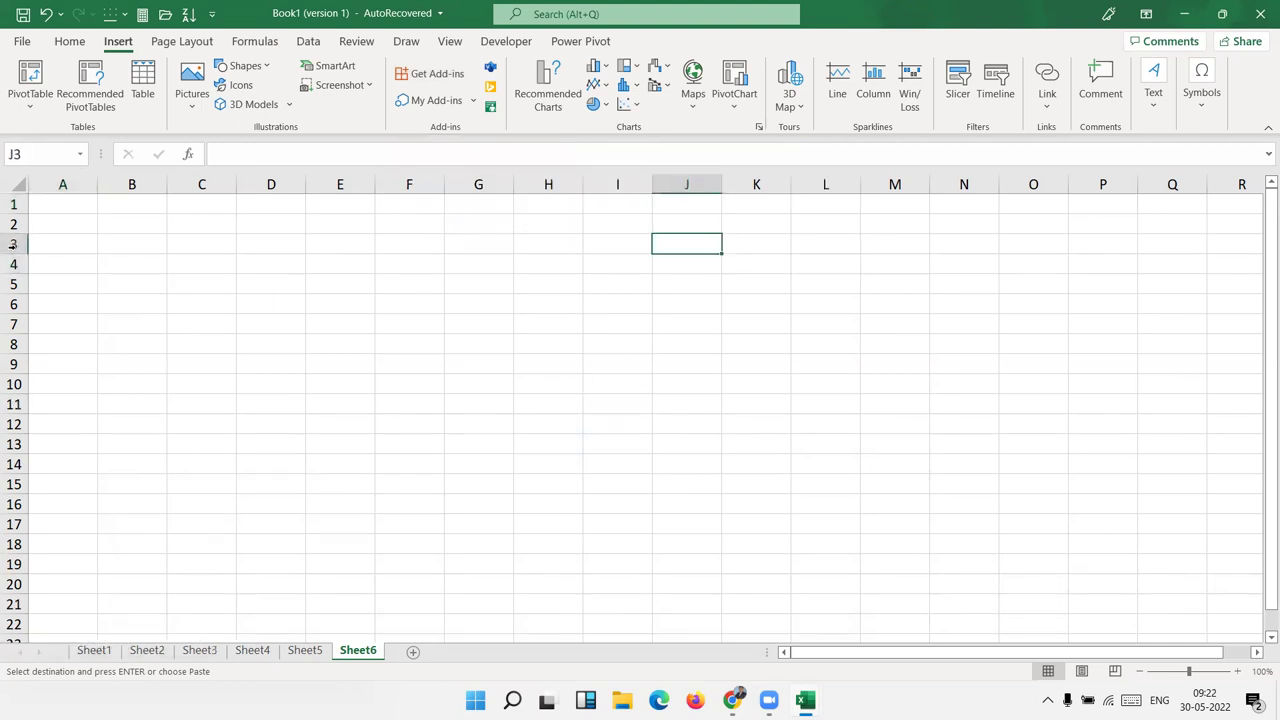
click(89, 209)
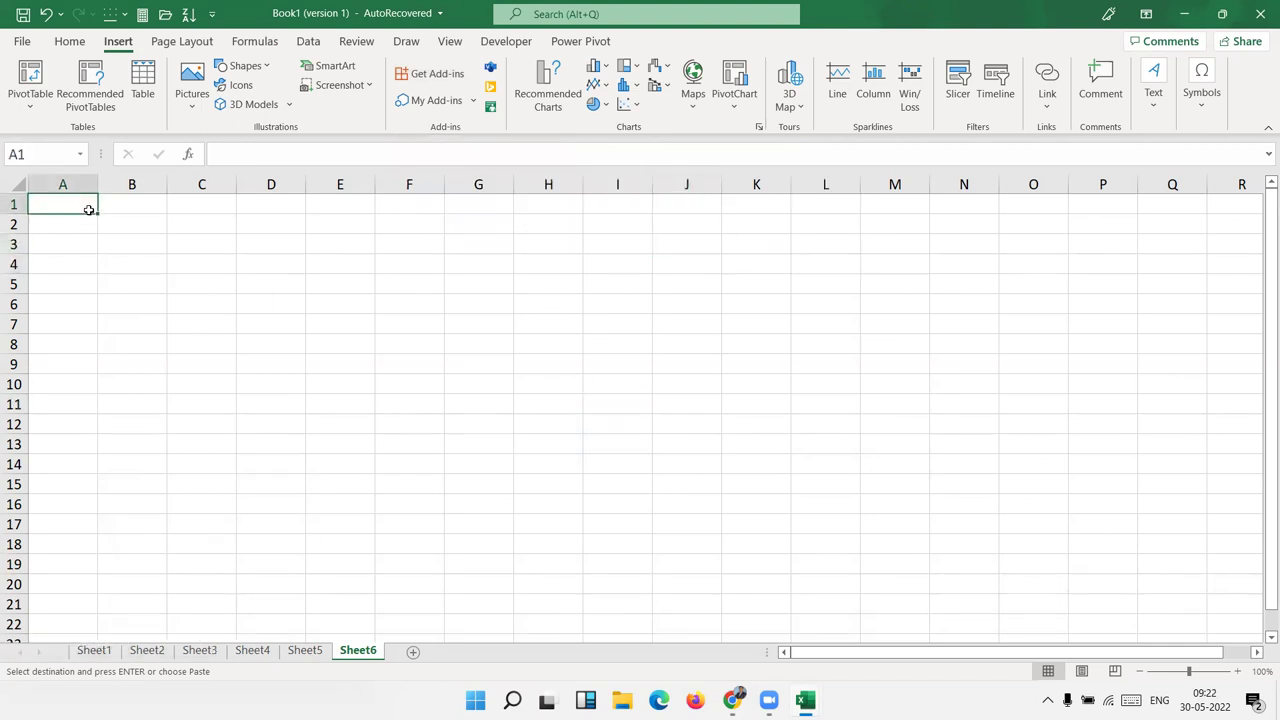
Step: Insert the Mini Calendar and Date Picker add-in from My Add-ins
click(410, 100)
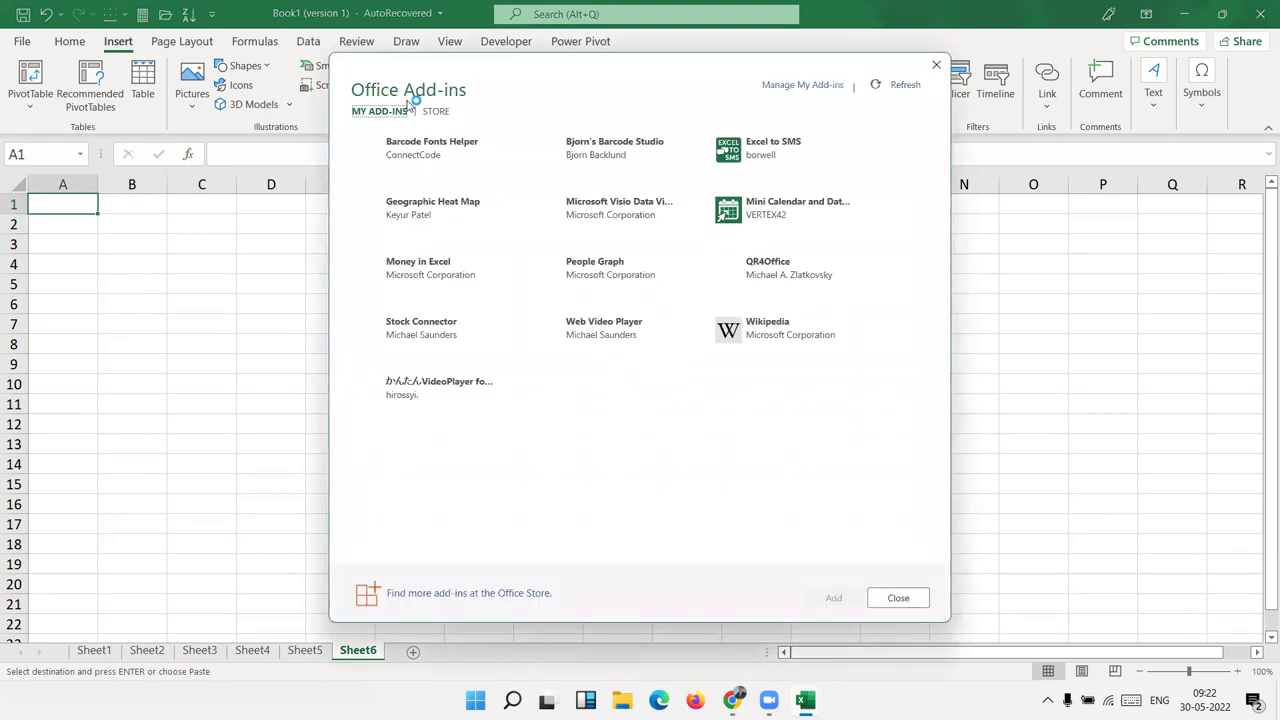
click(729, 230)
click(741, 232)
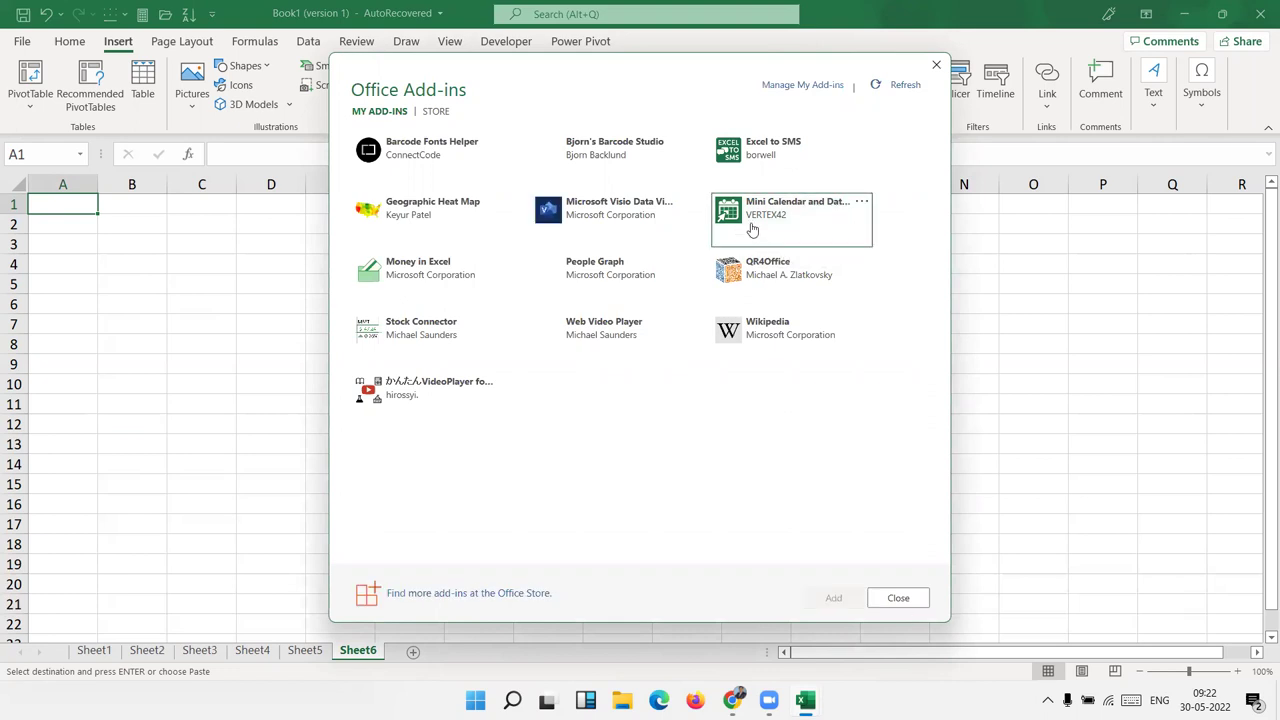
double_click(752, 230)
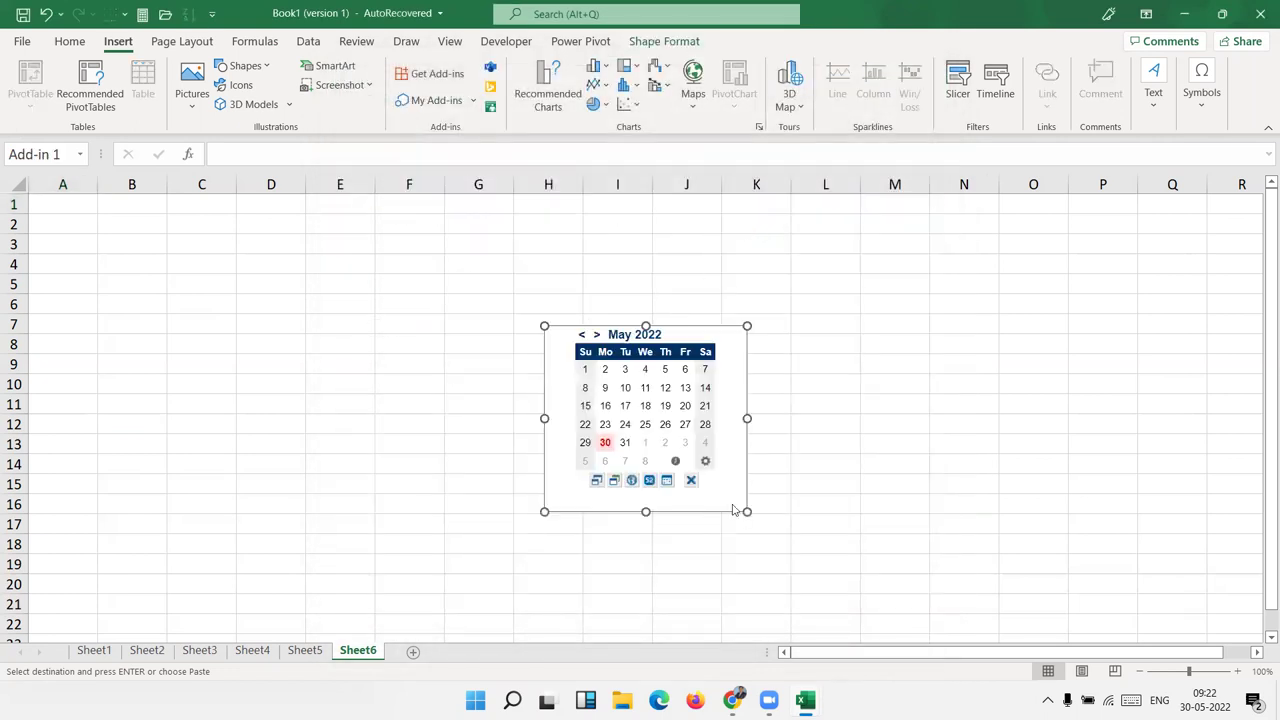
Step: Shrink the calendar slightly, enter 10-05-2022 into A1, and autofit column A
mouse_move(747, 511)
mouse_down()
mouse_move(726, 498)
mouse_move(733, 507)
mouse_up()
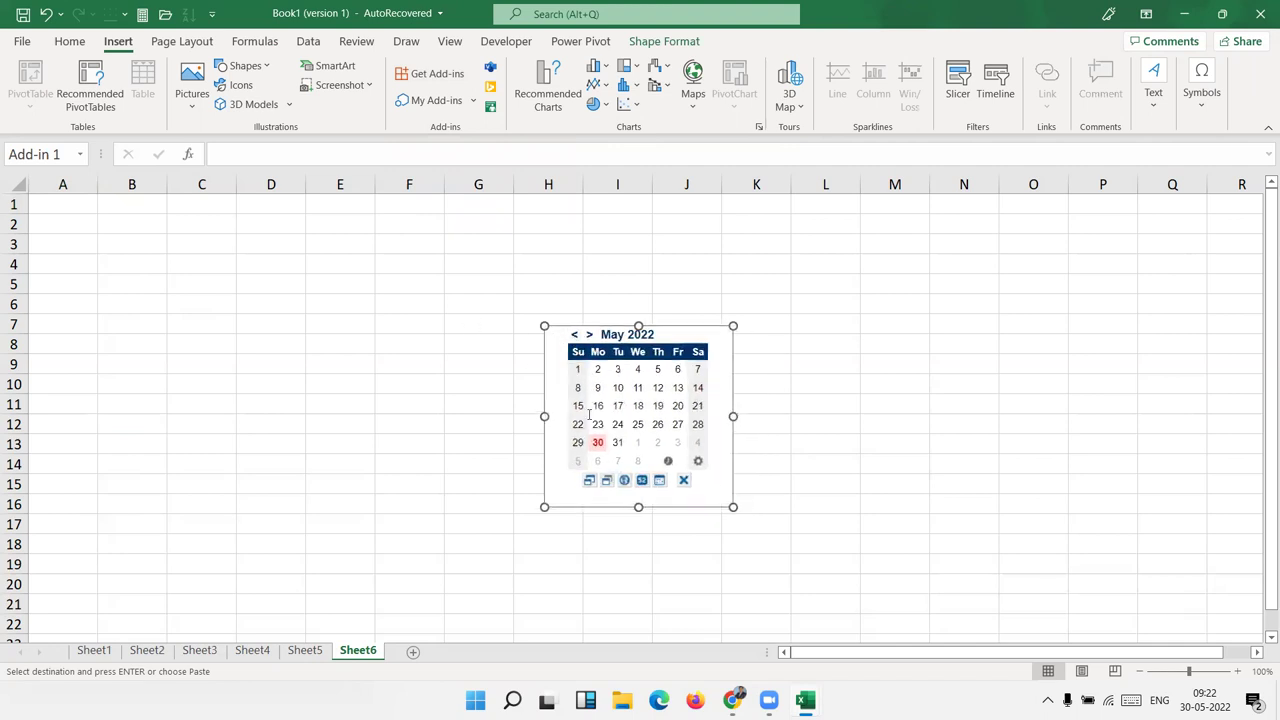
click(617, 387)
click(123, 237)
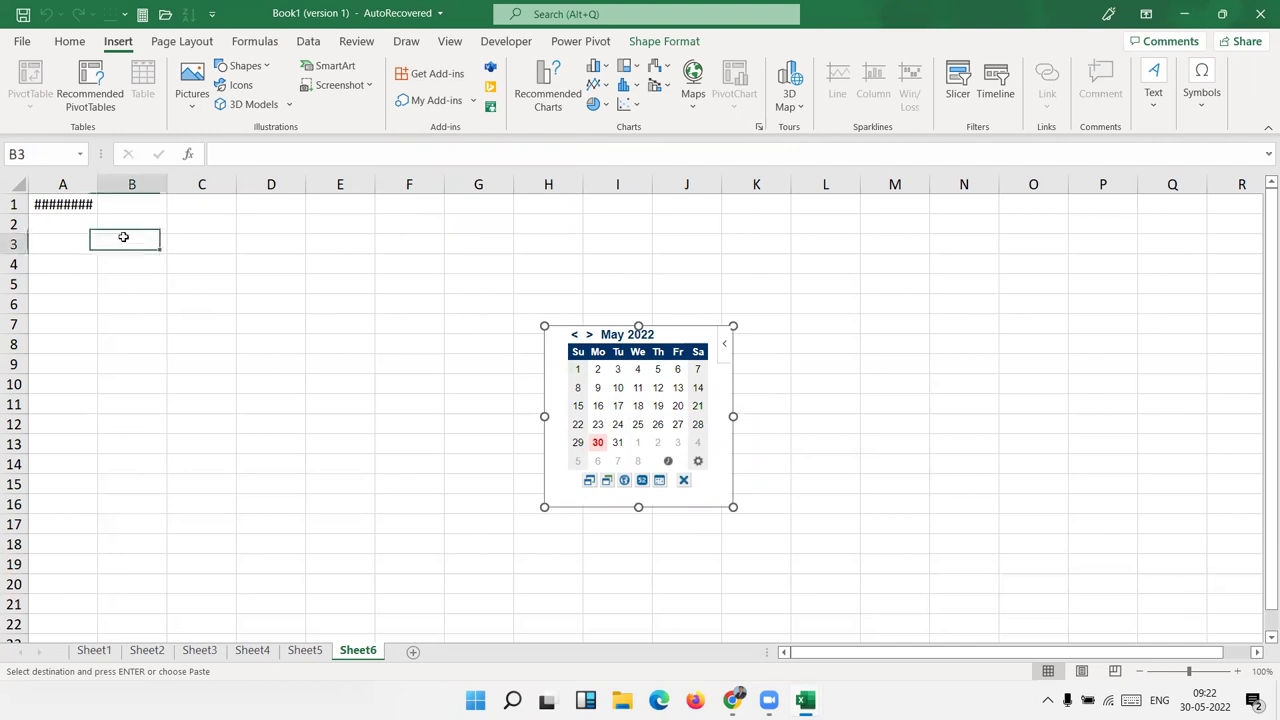
double_click(97, 184)
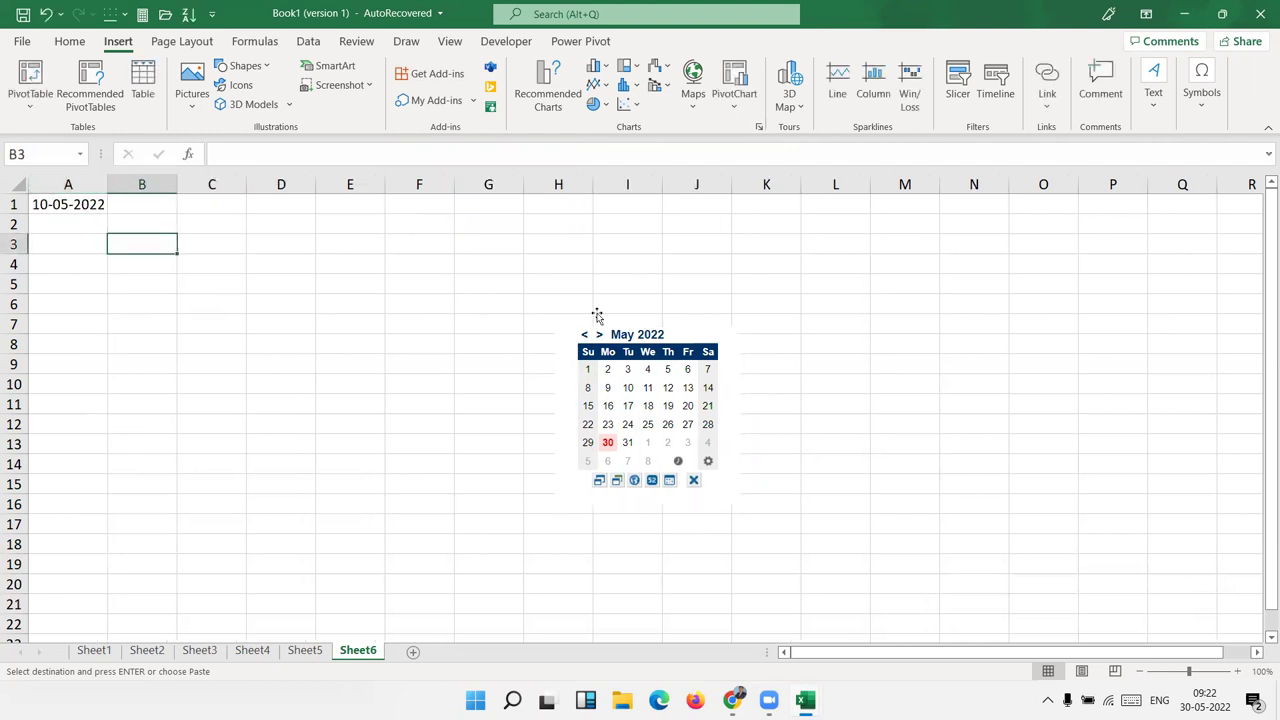
Step: Select the calendar object to check Home formatting options, then deselect it via cell F6
drag(700, 340, 649, 279)
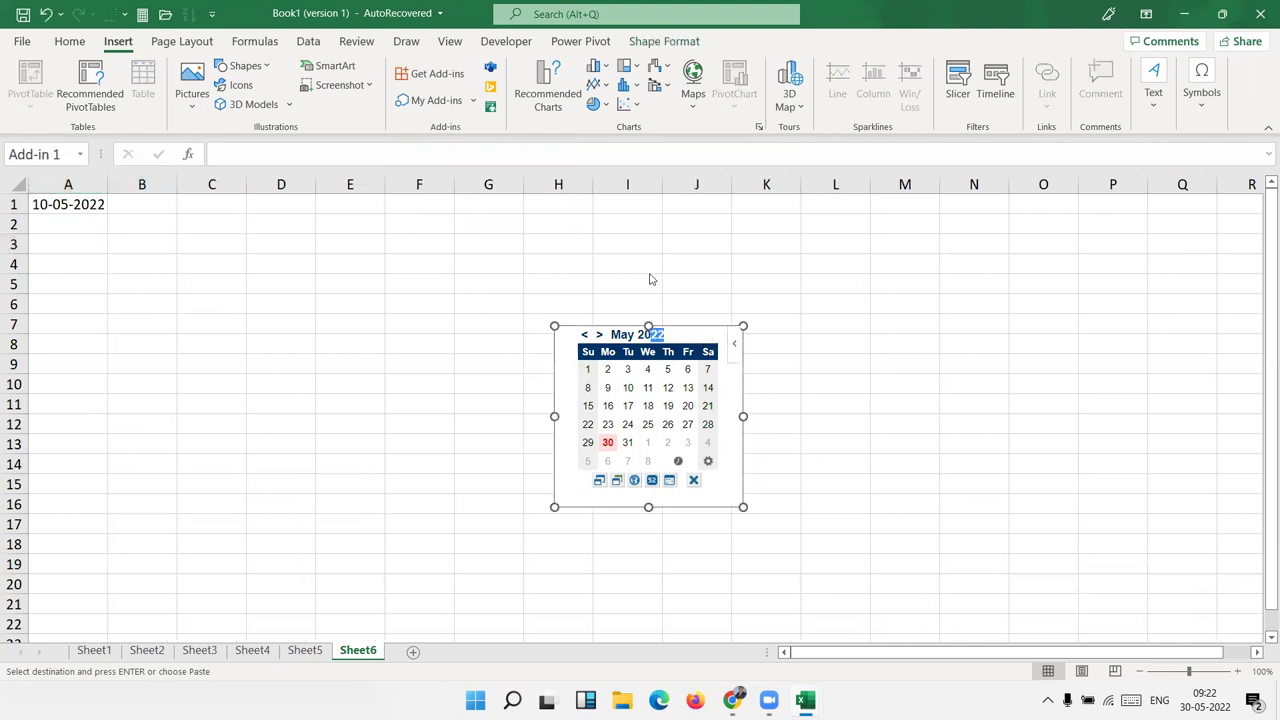
click(71, 45)
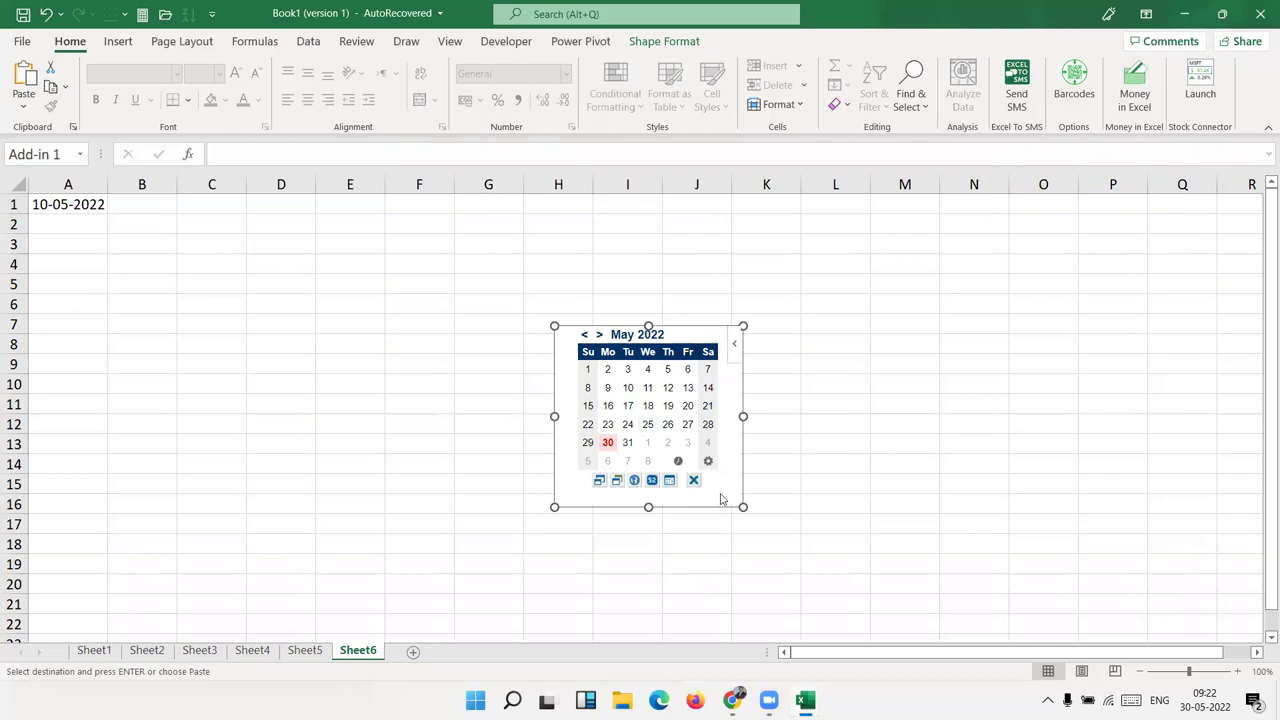
click(402, 294)
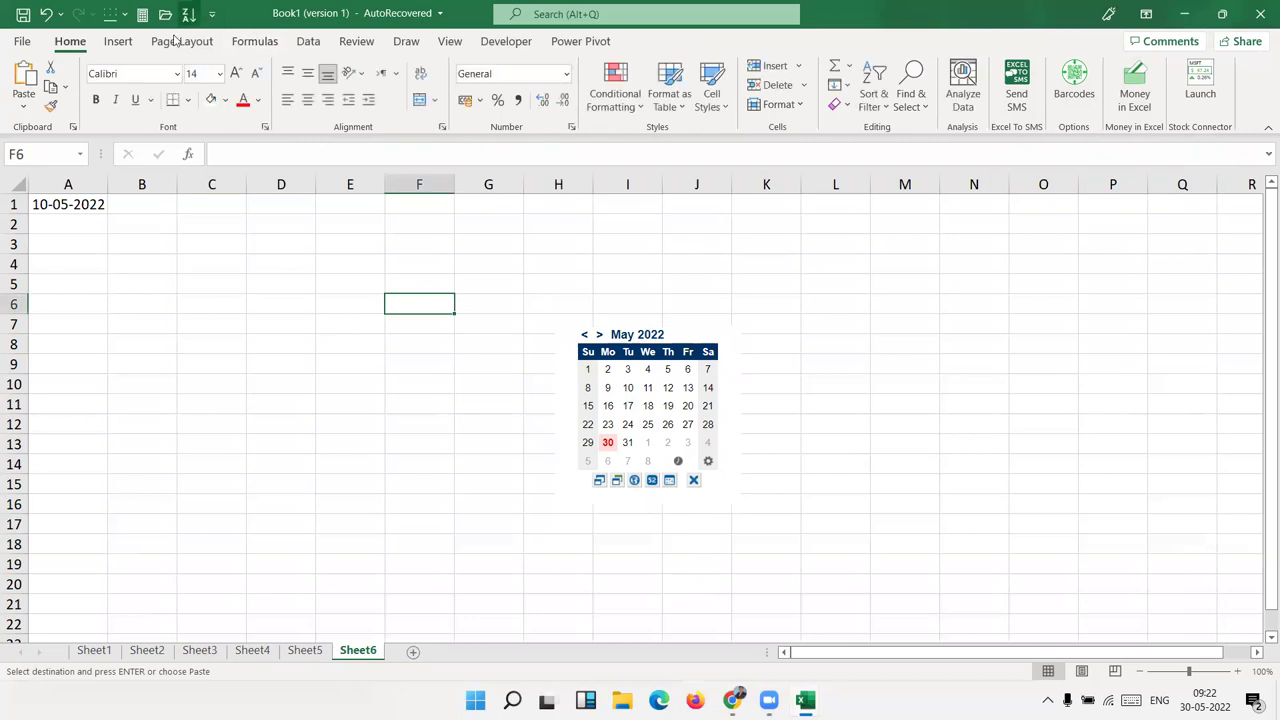
click(118, 41)
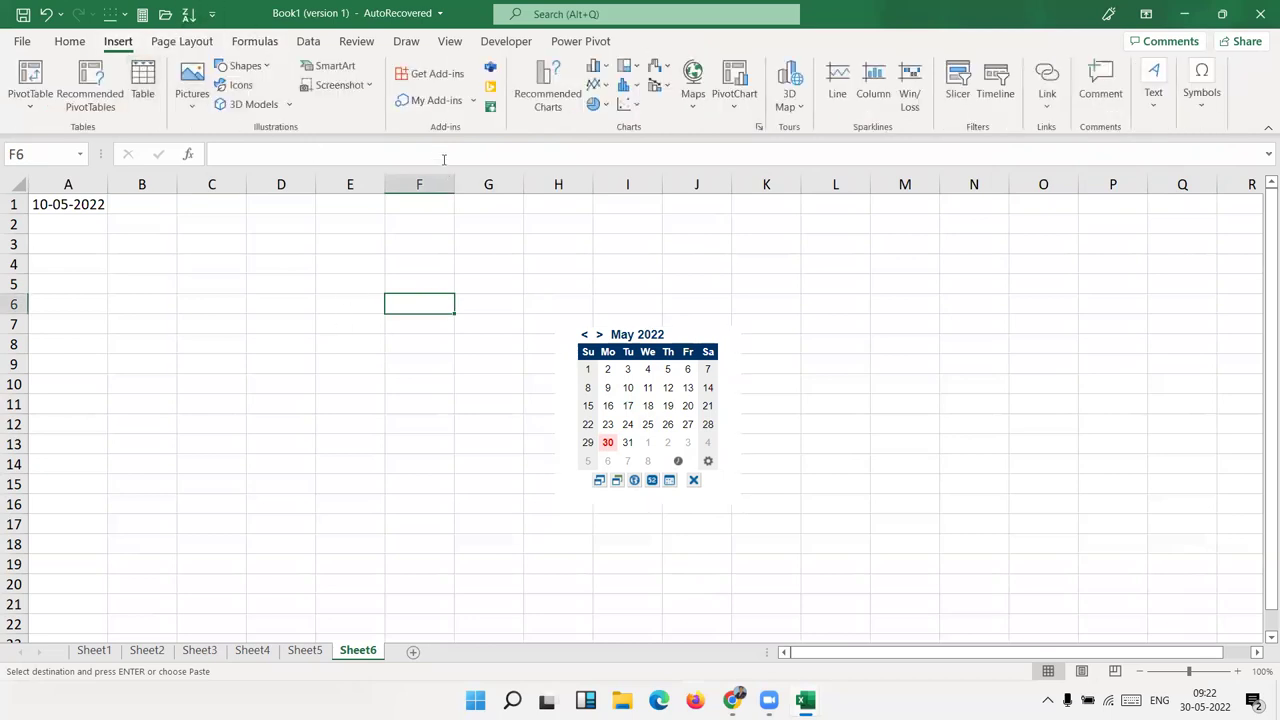
Step: Open the Office Add-ins store and browse its listings
click(411, 84)
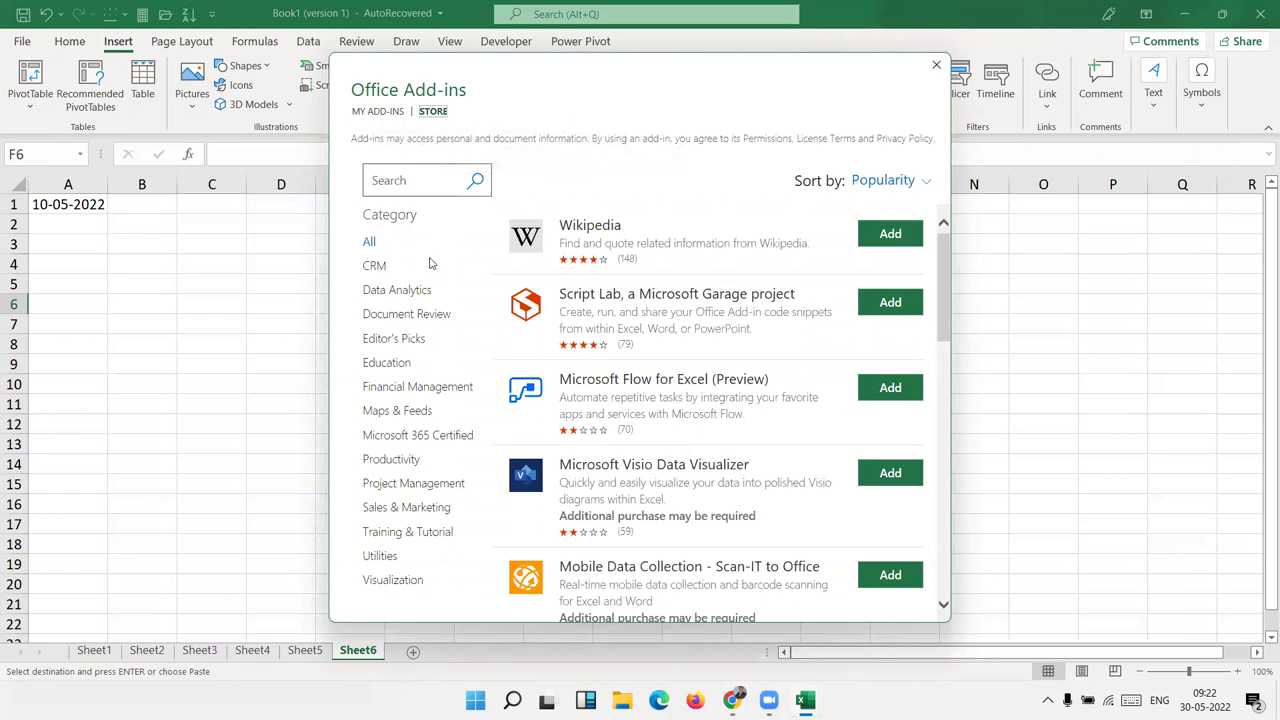
scroll(585, 370, down, 5)
scroll(600, 368, down, 3)
scroll(618, 370, down, 3)
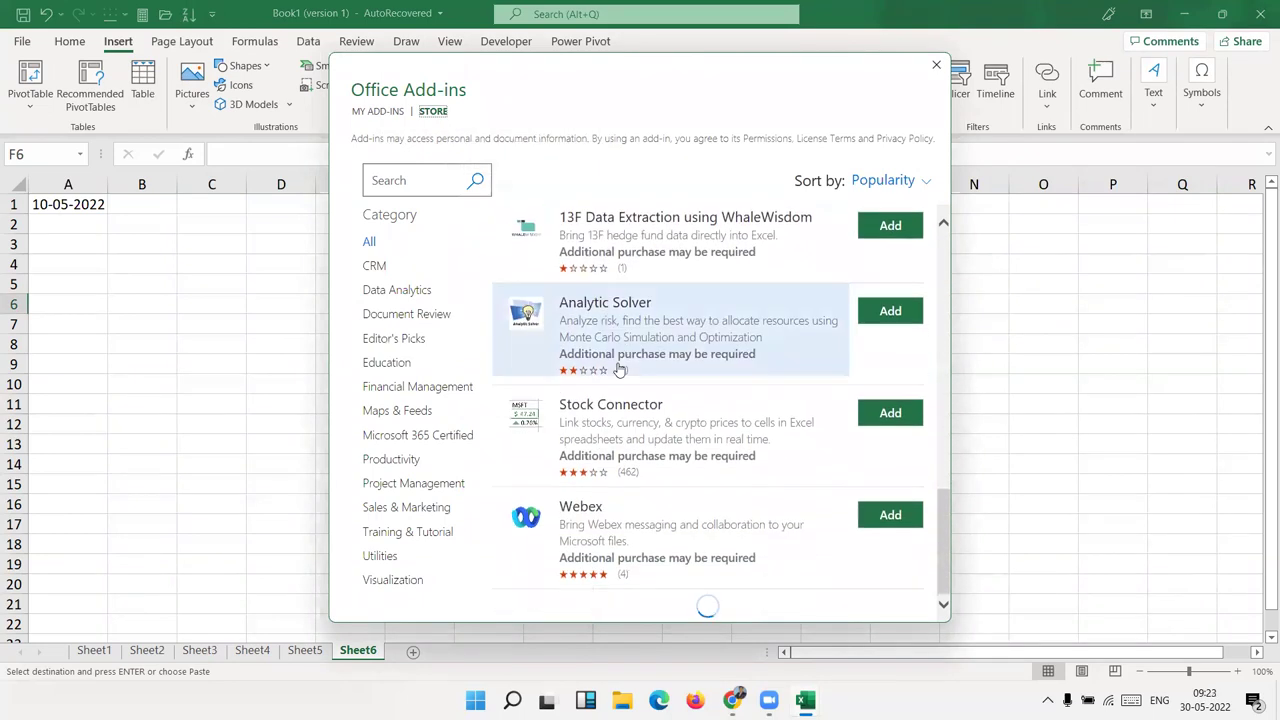
scroll(622, 370, up, 3)
scroll(628, 365, up, 2)
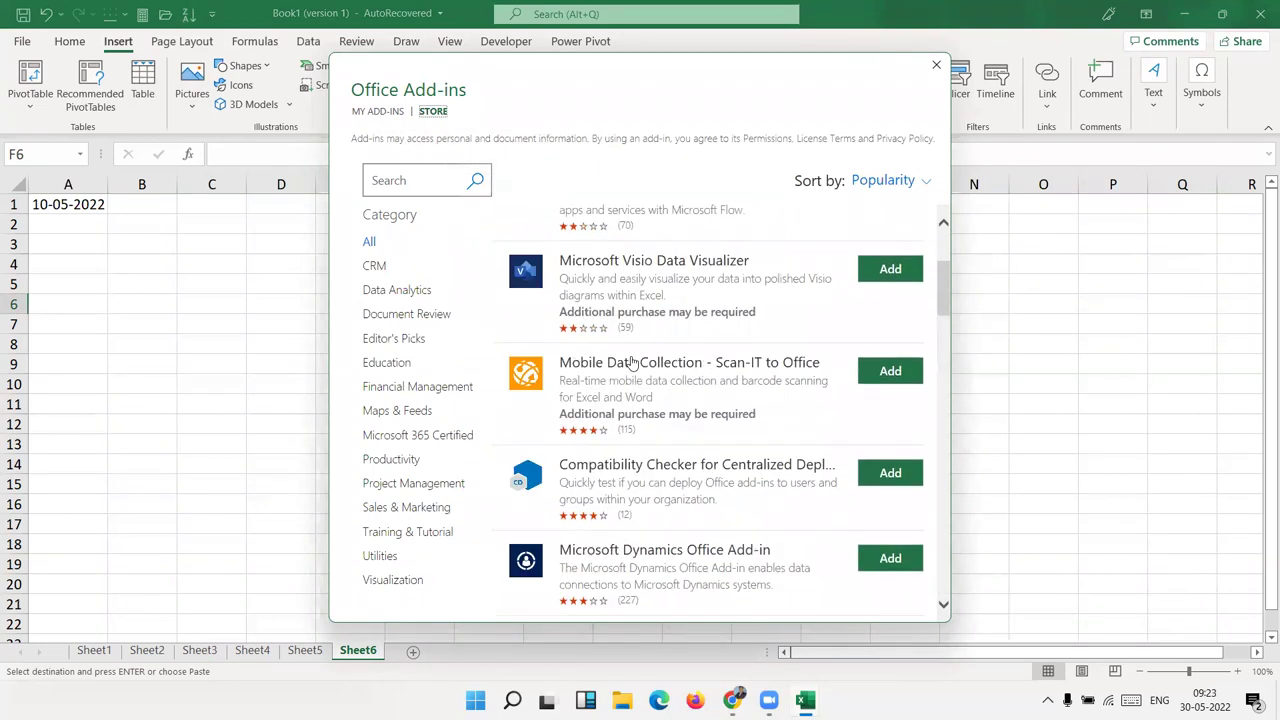
scroll(631, 362, up, 3)
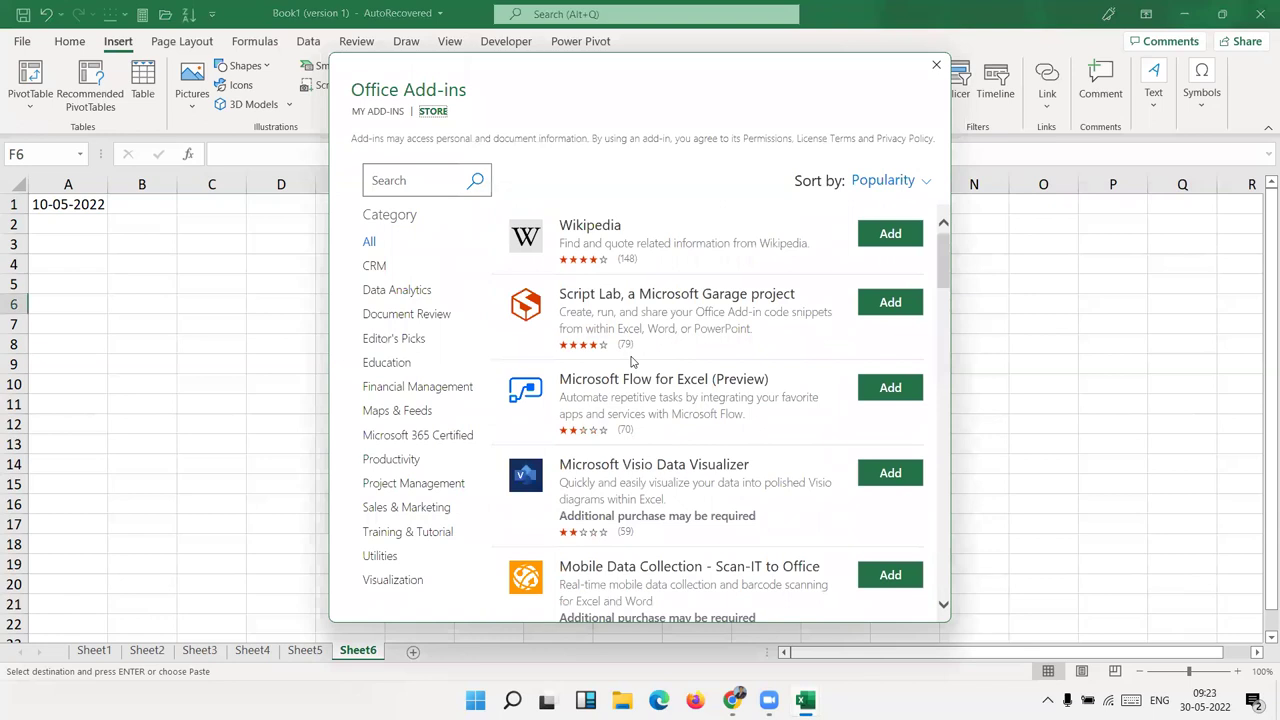
Step: Filter to Data Analytics add-ins and open the Web Video Player details page
click(413, 300)
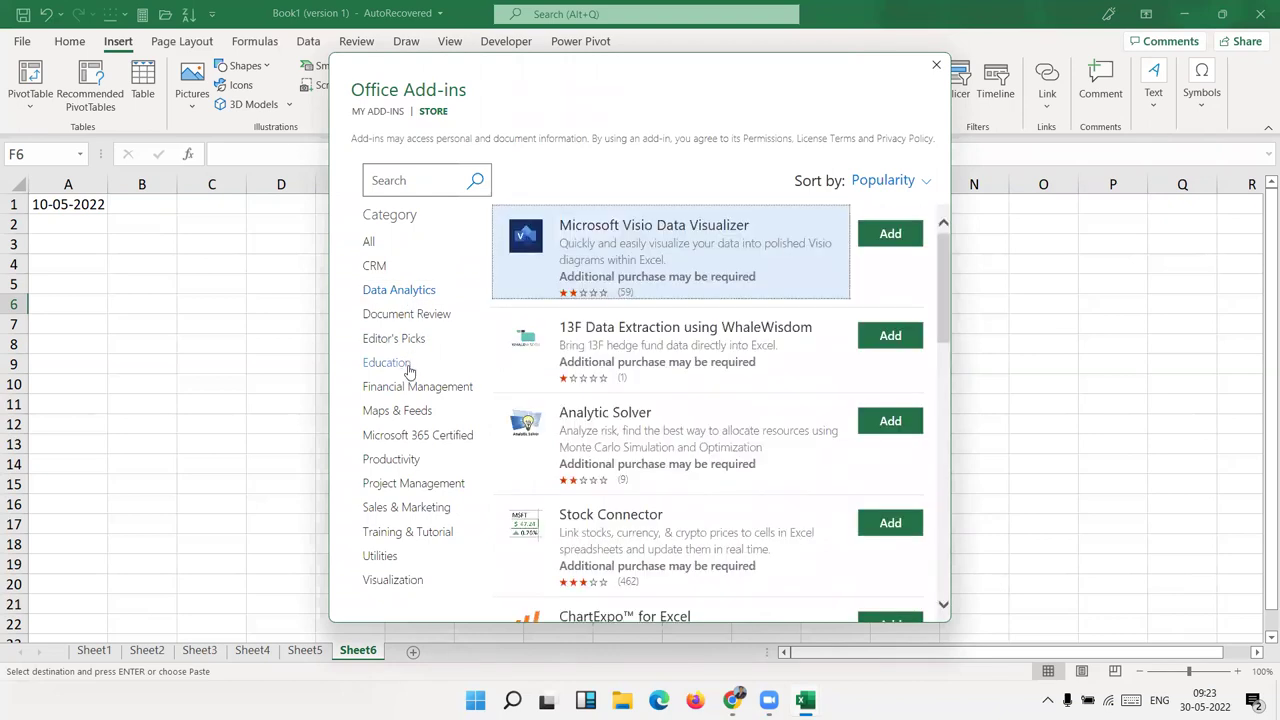
scroll(713, 420, down, 2)
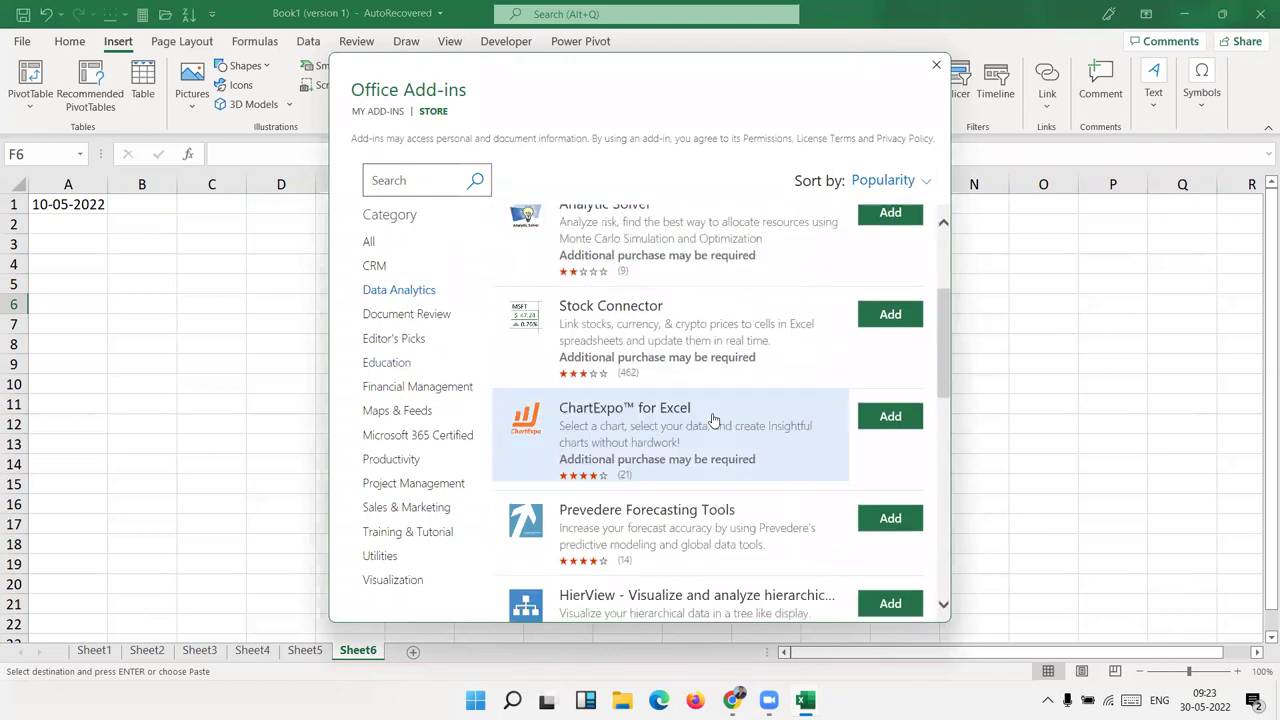
scroll(713, 420, down, 2)
scroll(713, 420, down, 2)
scroll(713, 420, down, 3)
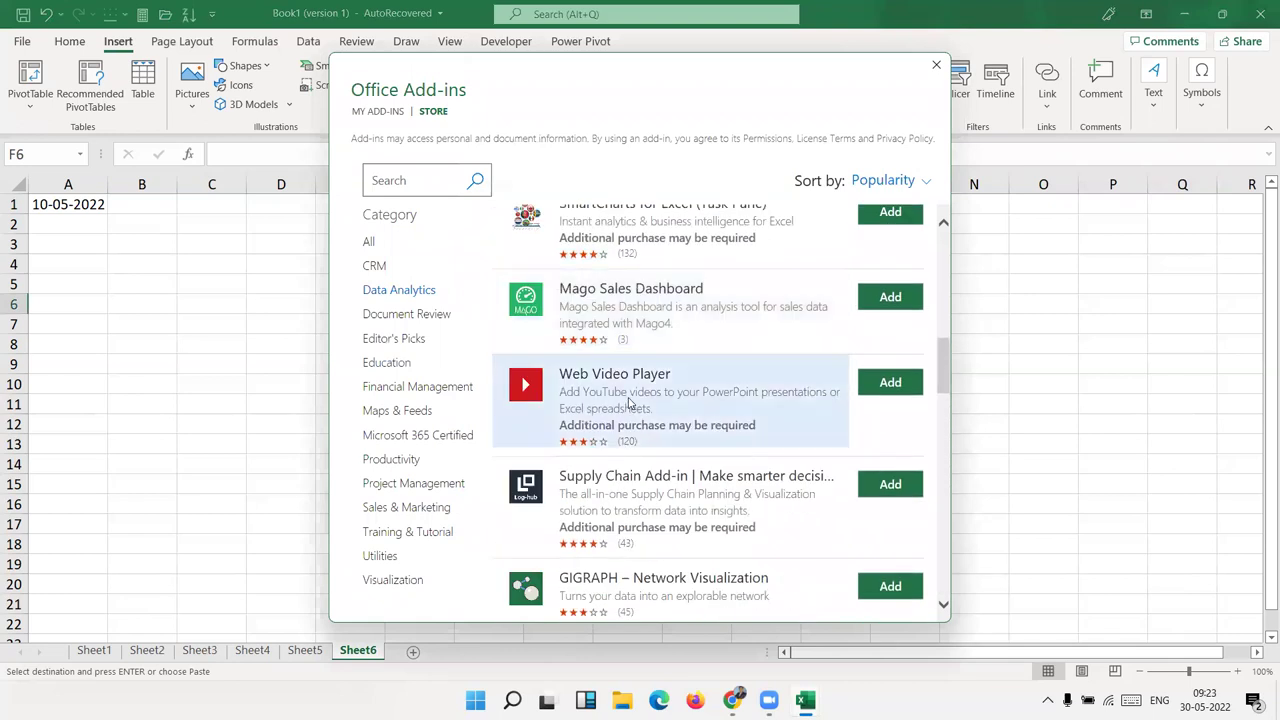
click(630, 404)
Step: Add Web Video Player, accepting its licence terms, then switch to Chrome
click(375, 279)
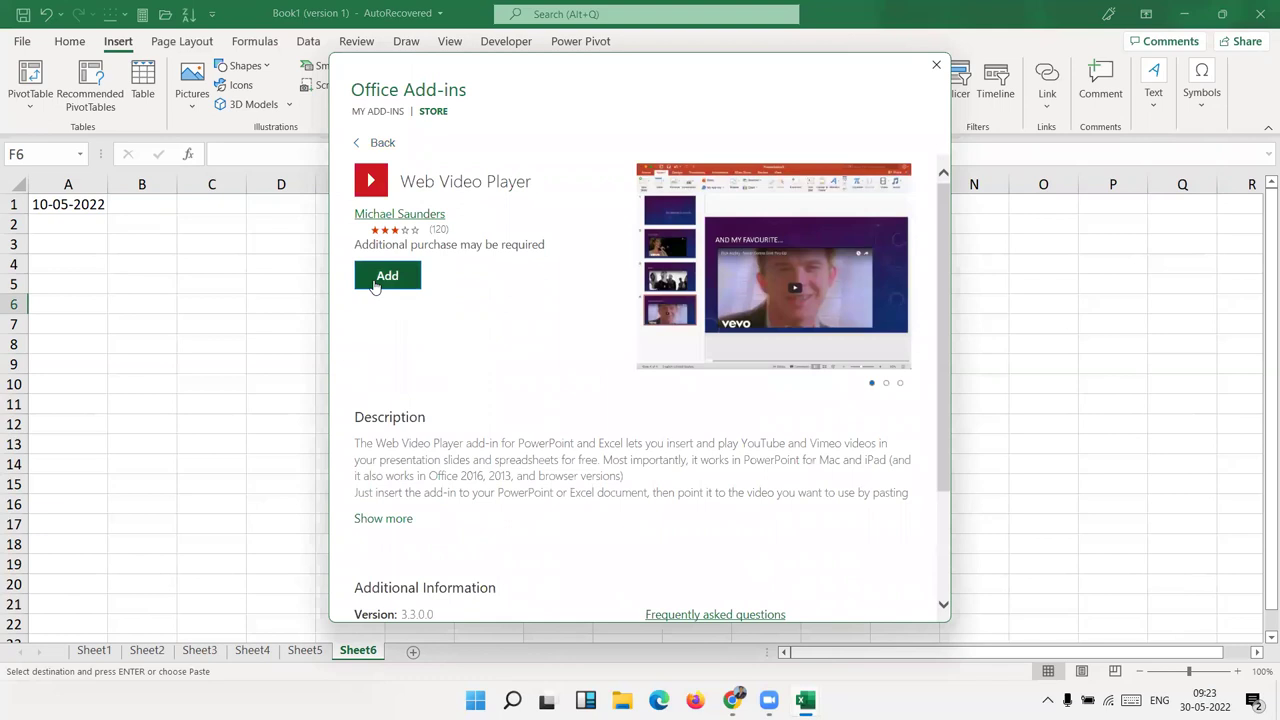
click(797, 368)
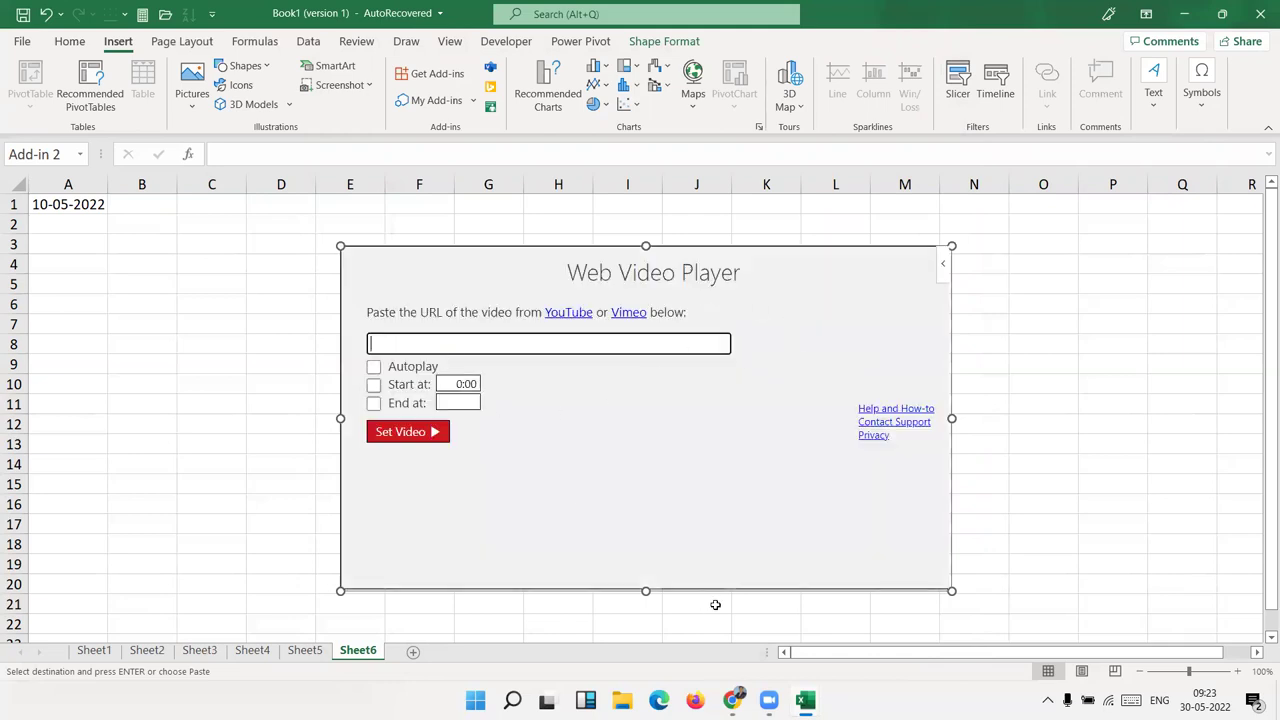
click(735, 697)
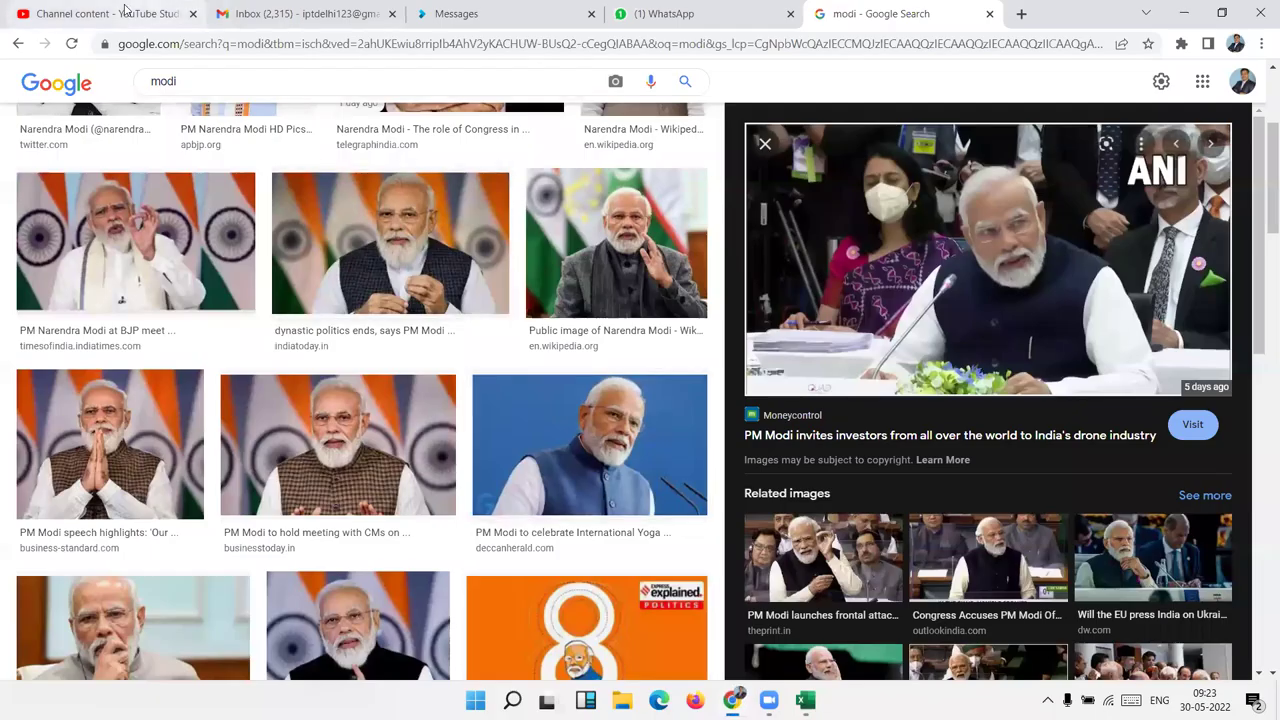
Step: Open the newest Excel LOOKUP video from YouTube Studio on YouTube, copy its URL, and close the tab
click(100, 14)
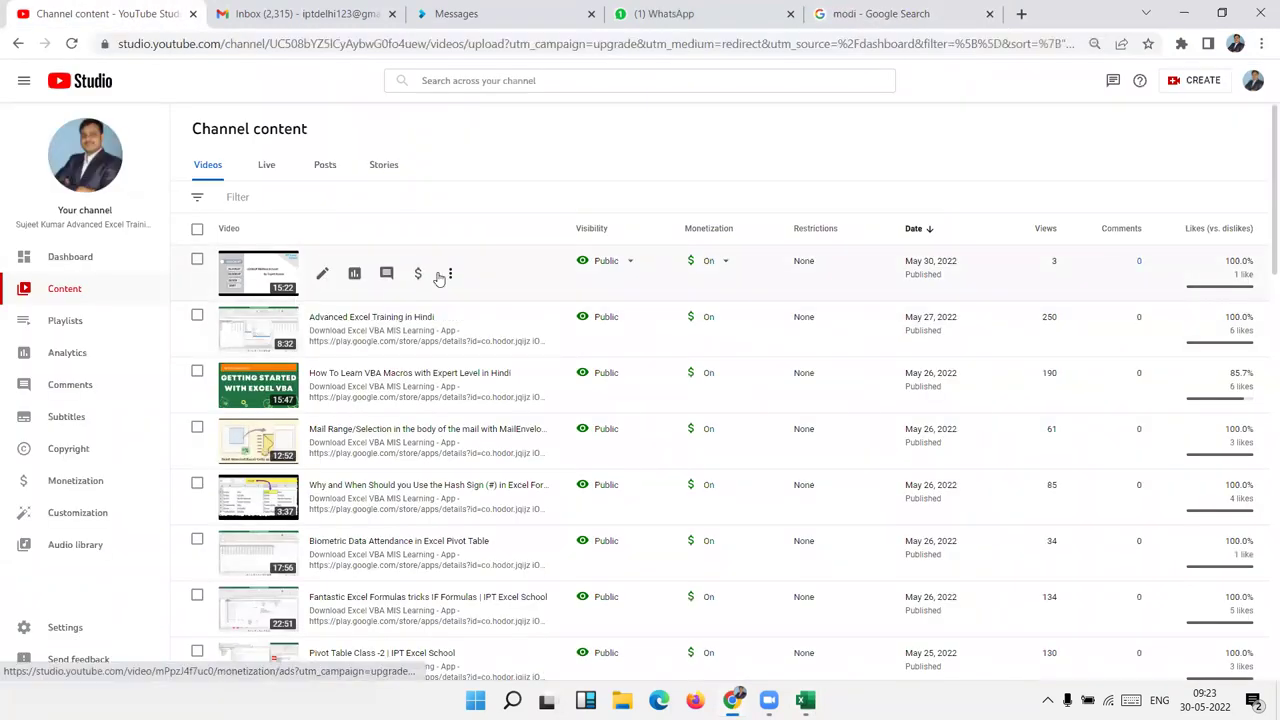
click(450, 273)
click(390, 299)
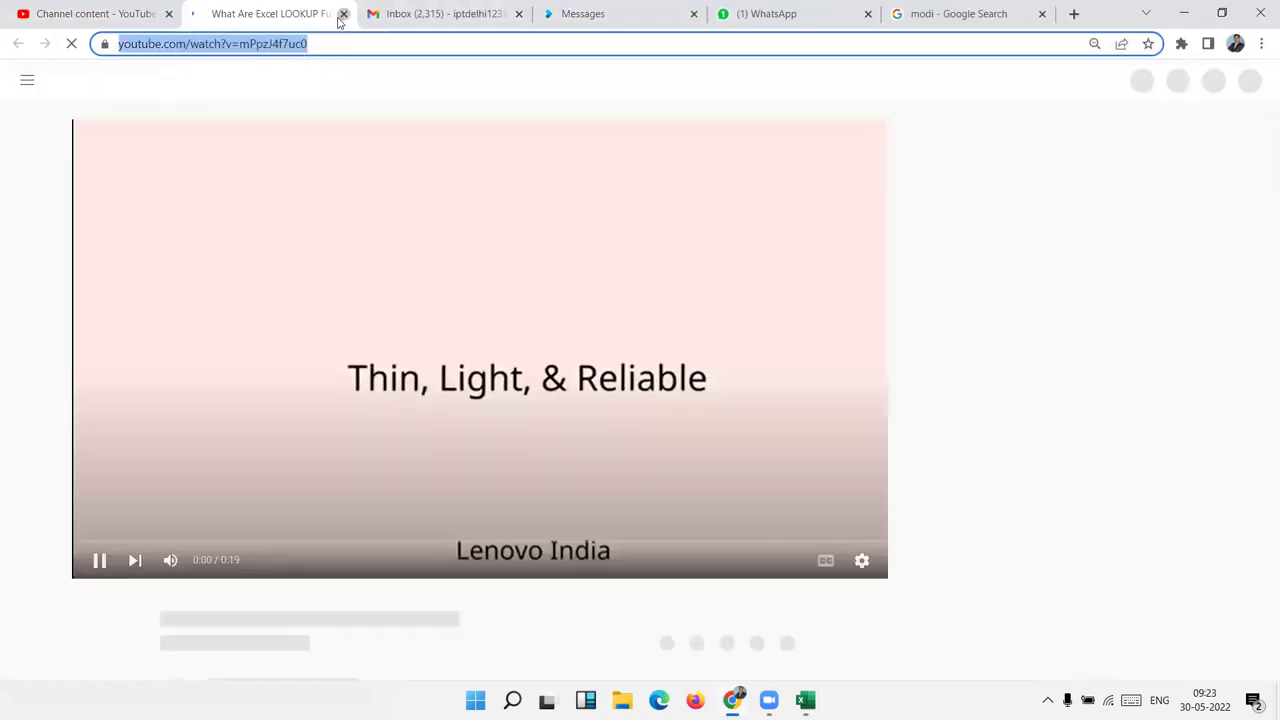
click(343, 14)
Step: Back in Excel, paste the YouTube link into Web Video Player and set the video
key(alt+Tab)
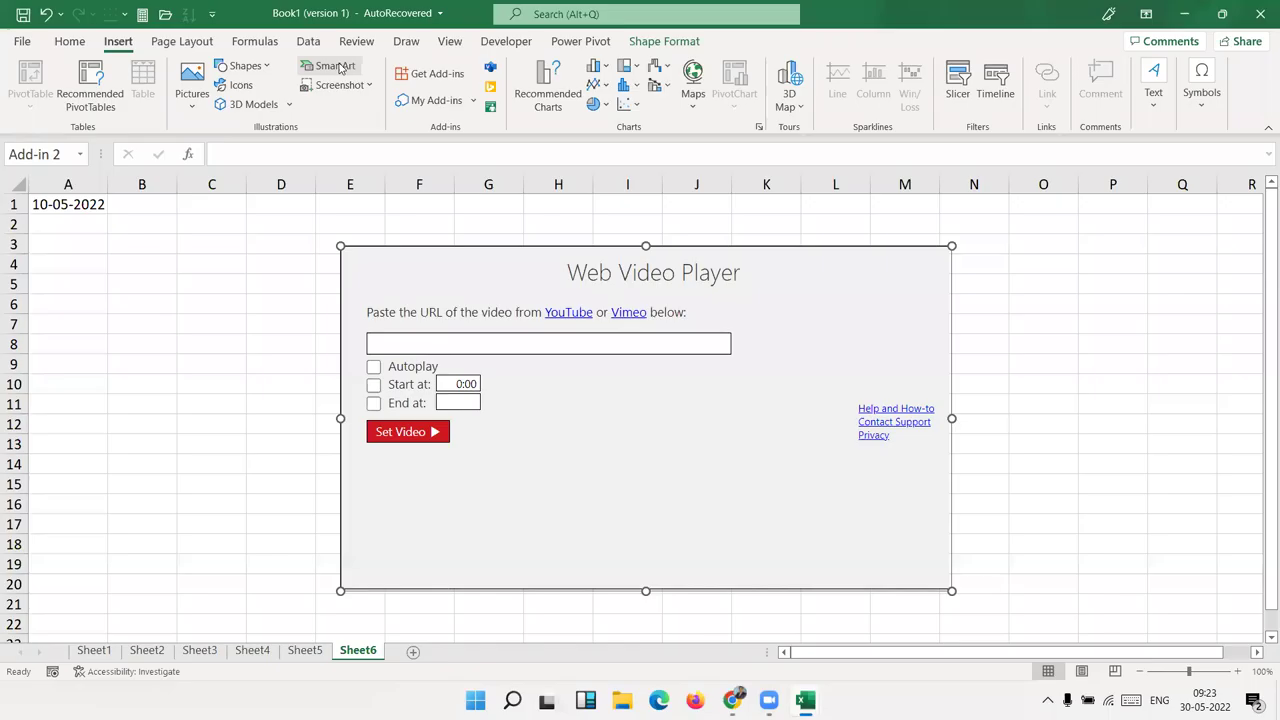
drag(408, 331, 412, 338)
click(413, 341)
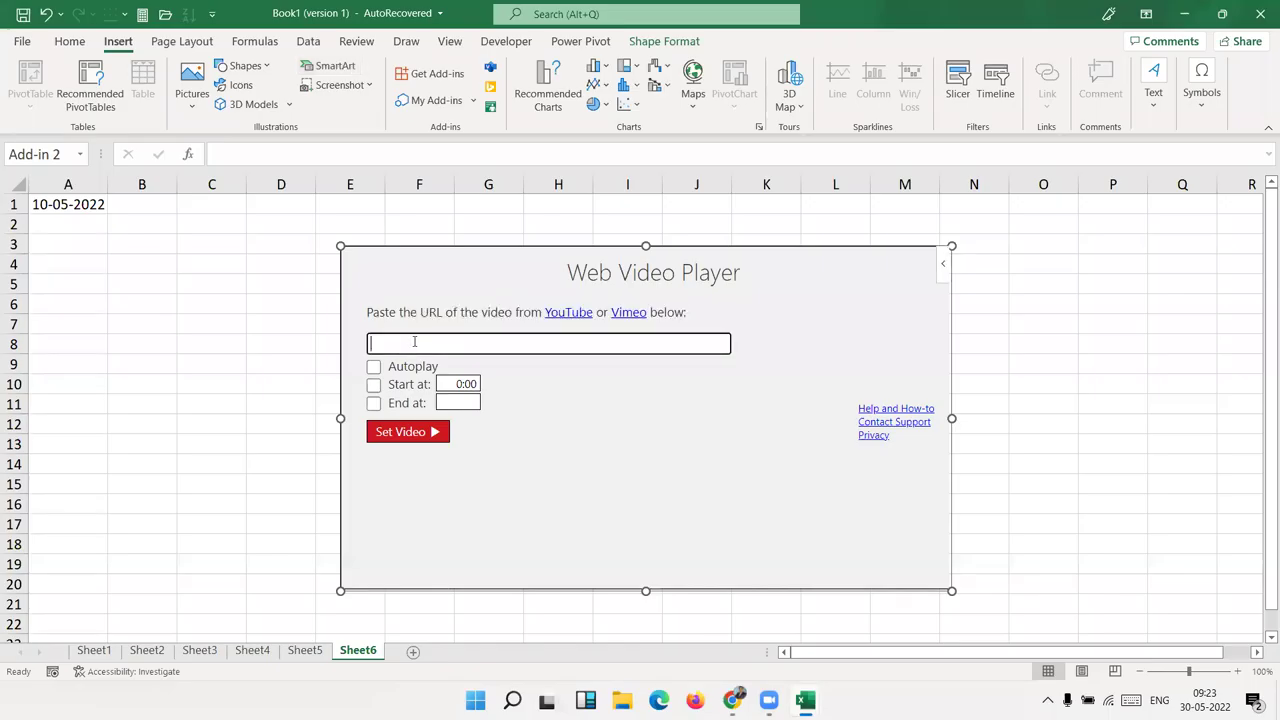
text(https://www.youtube.com/watch?v=mPpzJ4f7uc0)
mouse_move(410, 370)
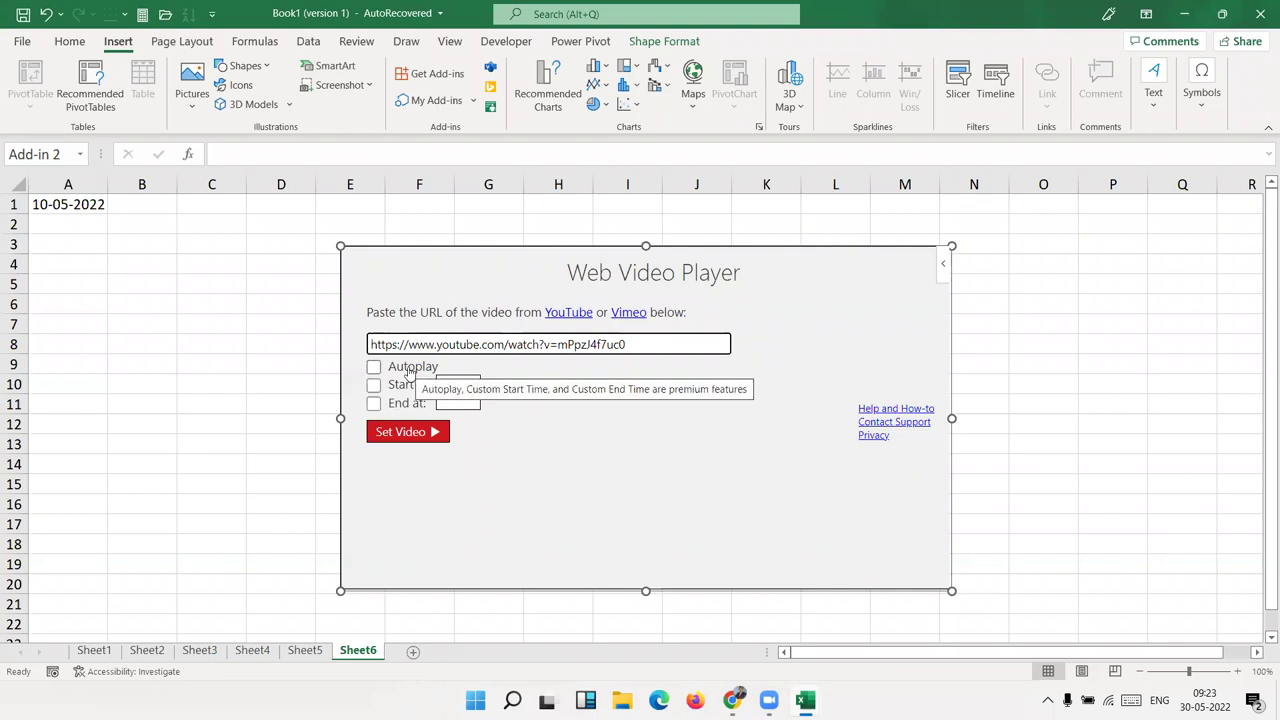
click(416, 431)
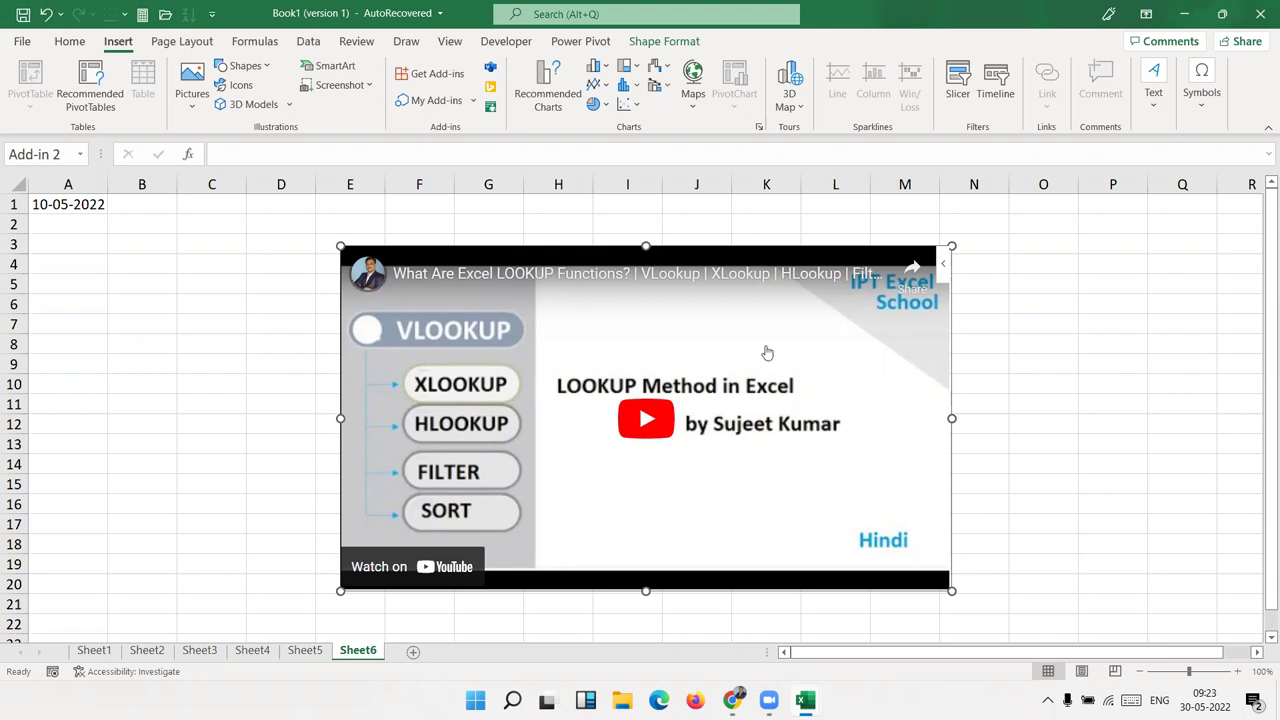
click(940, 265)
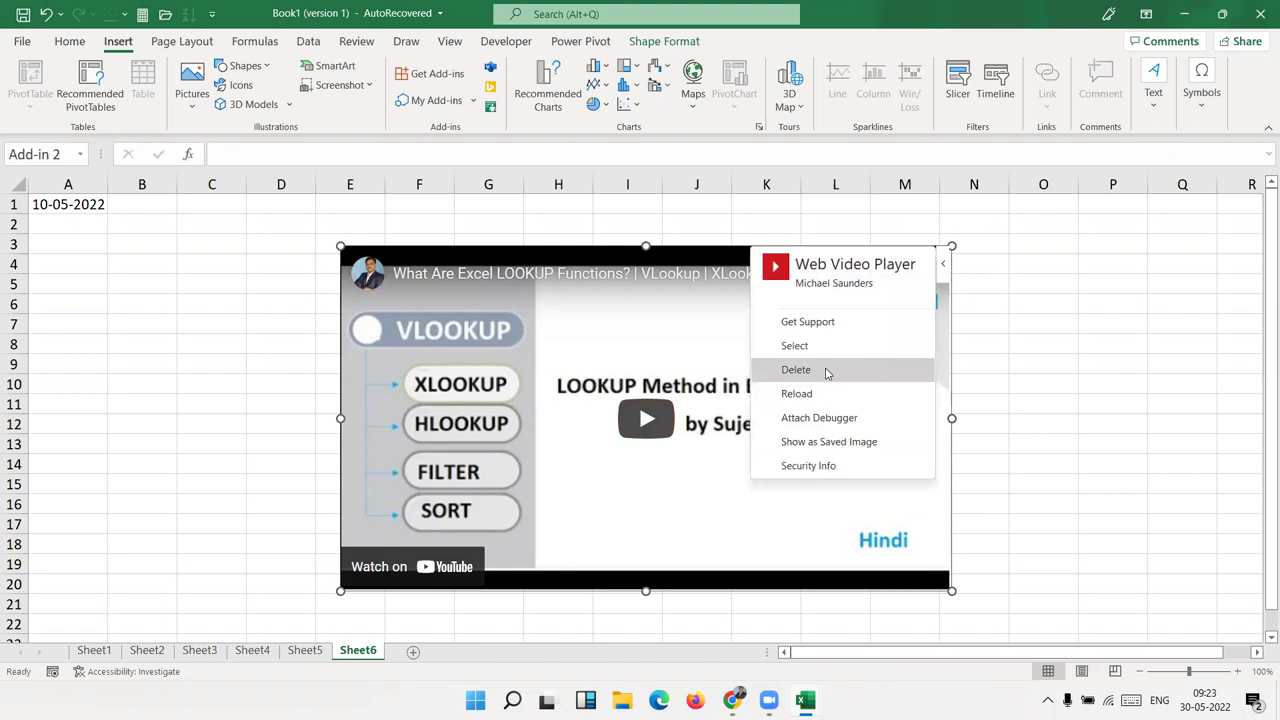
Step: Delete the Web Video Player and Mini Calendar add-ins, then select cell L9
click(826, 370)
click(740, 332)
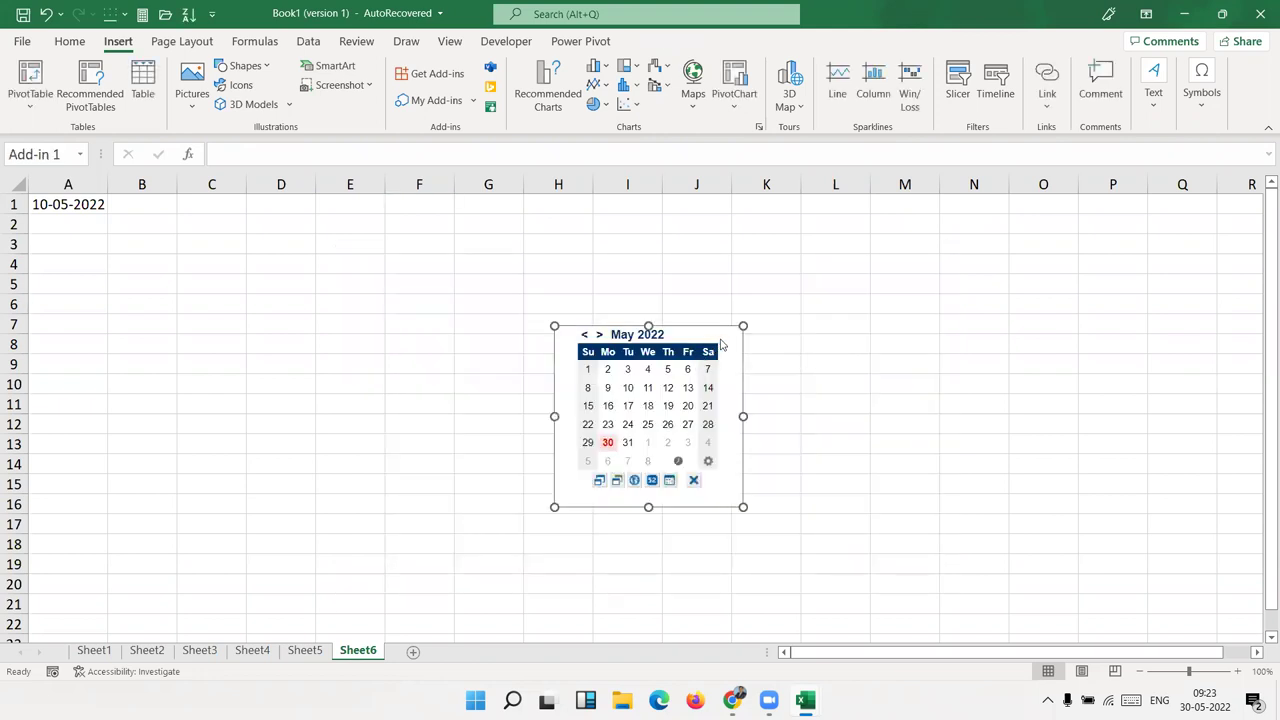
click(738, 343)
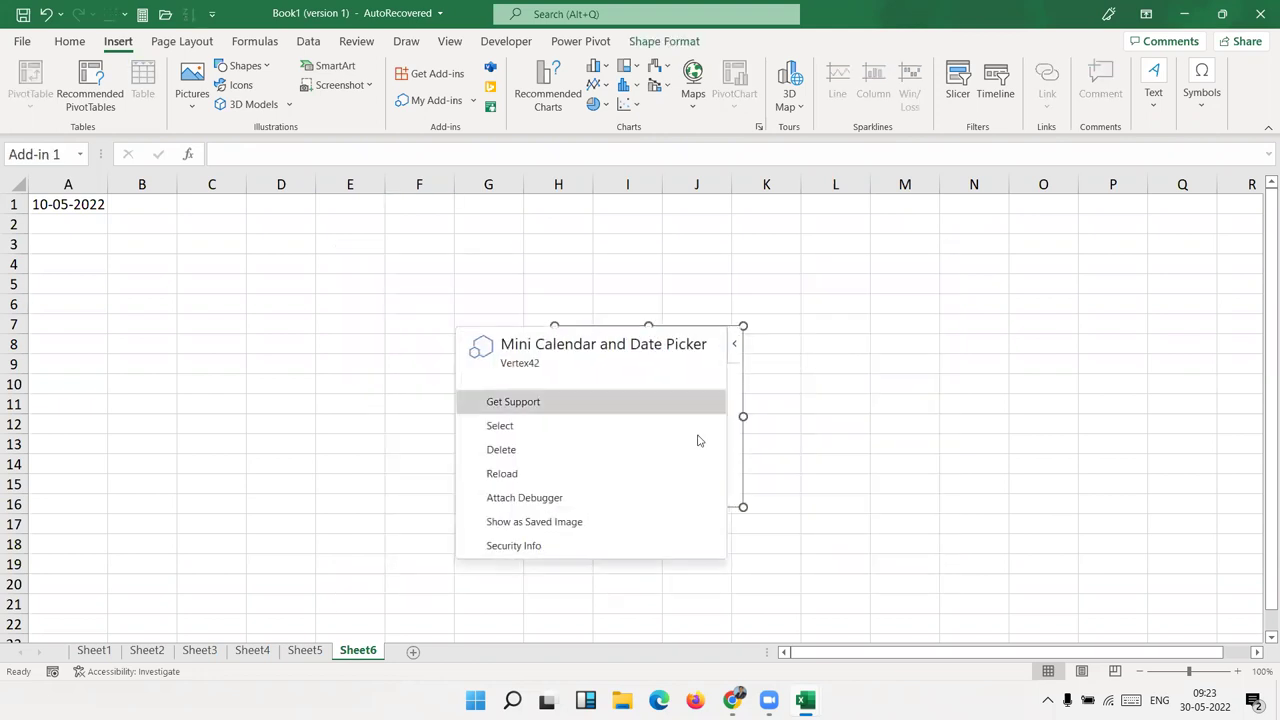
click(619, 455)
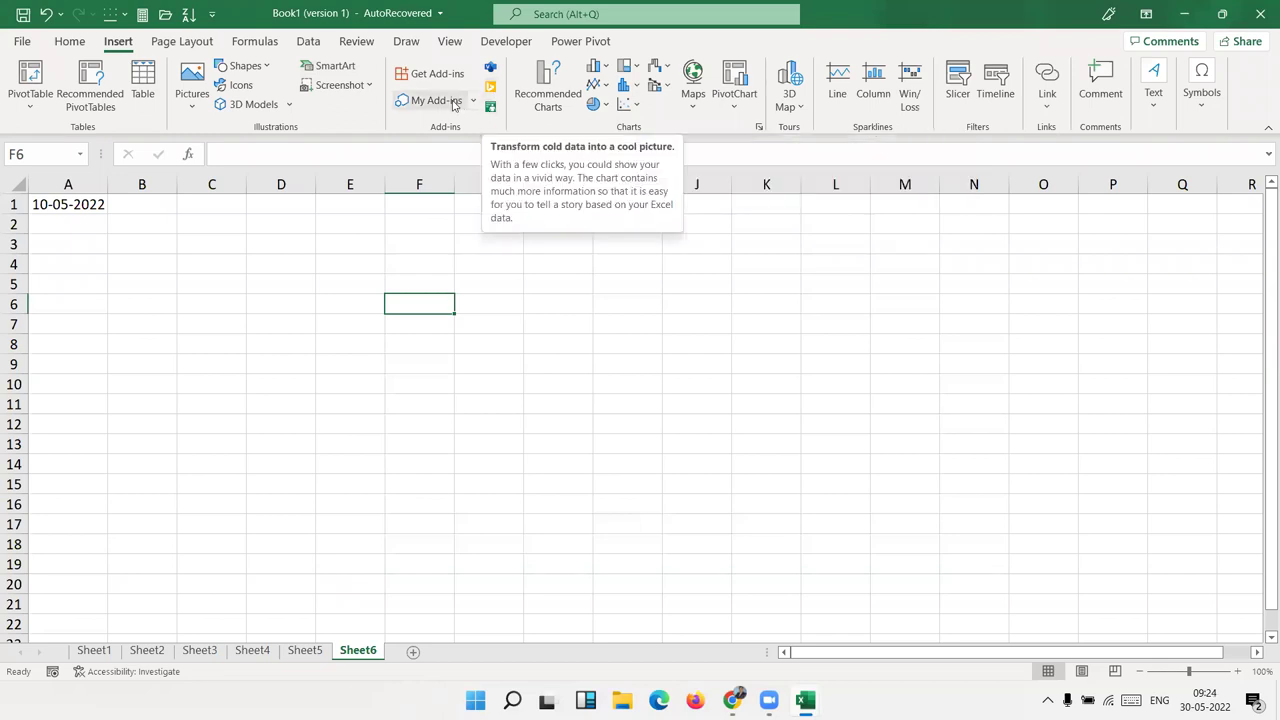
click(836, 361)
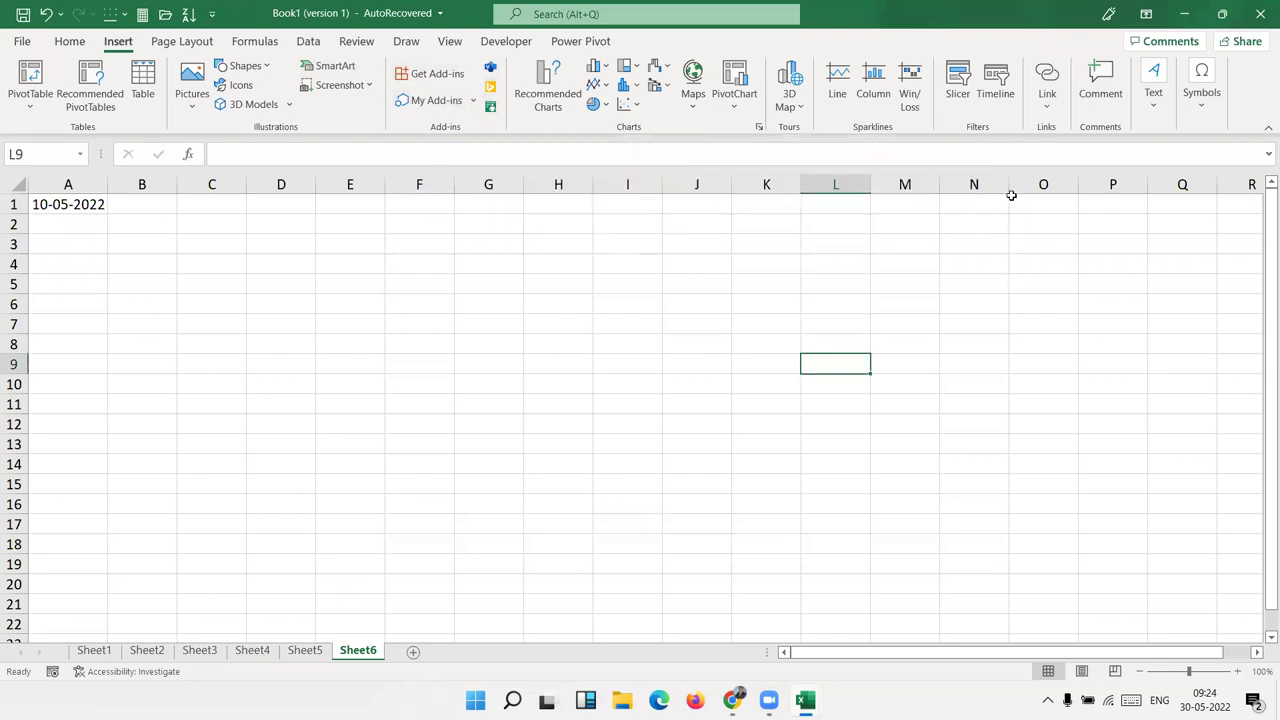
click(1047, 110)
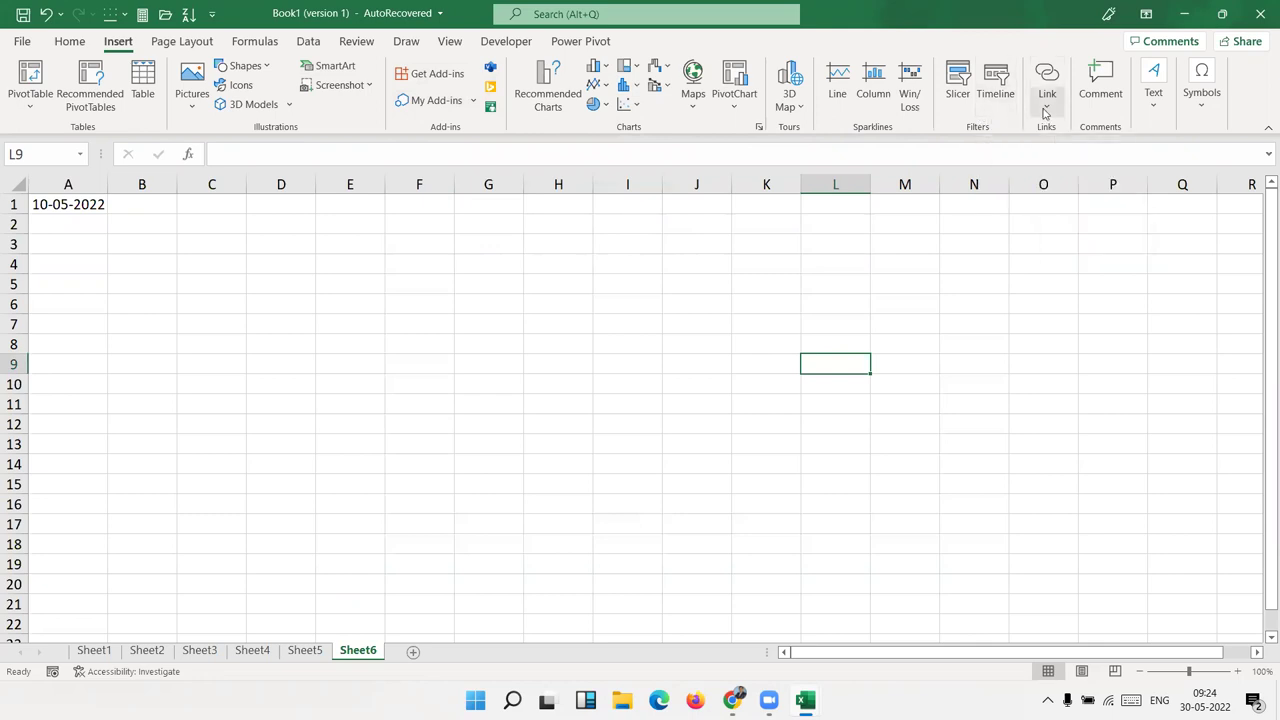
Step: Enter the text 'Goolge' into cell E5
click(500, 288)
drag(430, 287, 384, 289)
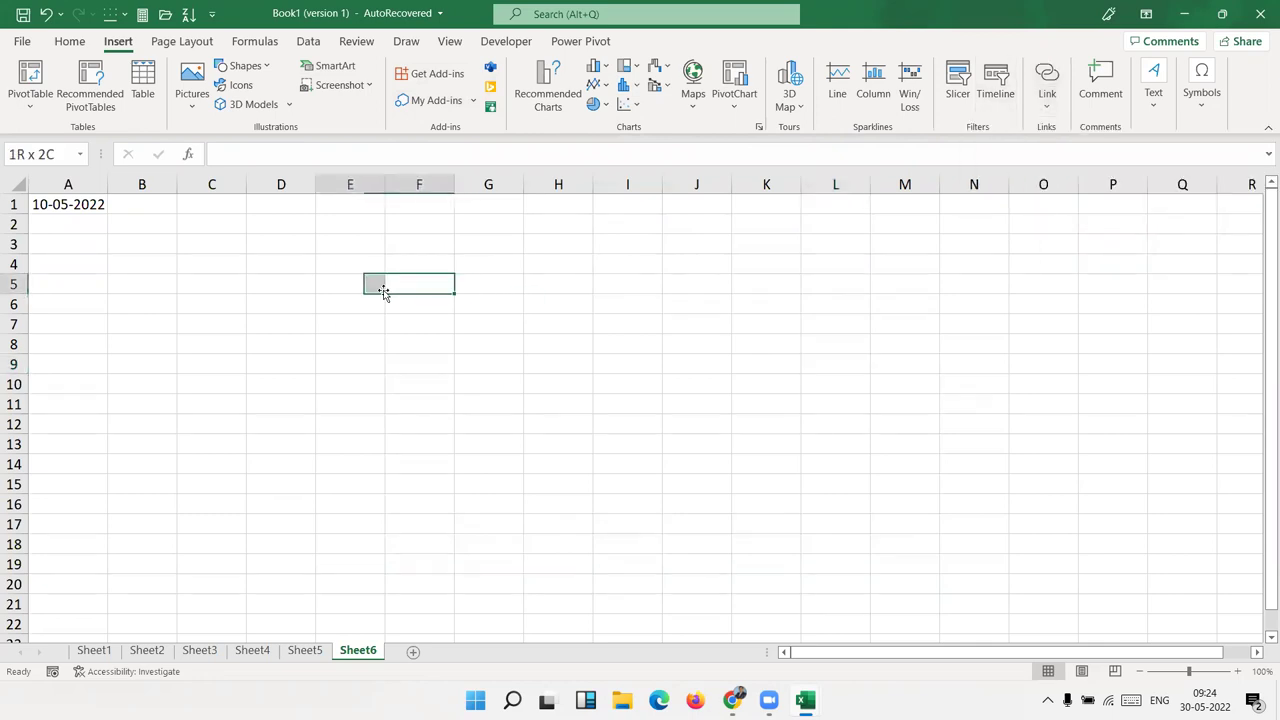
click(383, 290)
text(Gg)
key(BackSpace)
text(olge)
key(ctrl+Return)
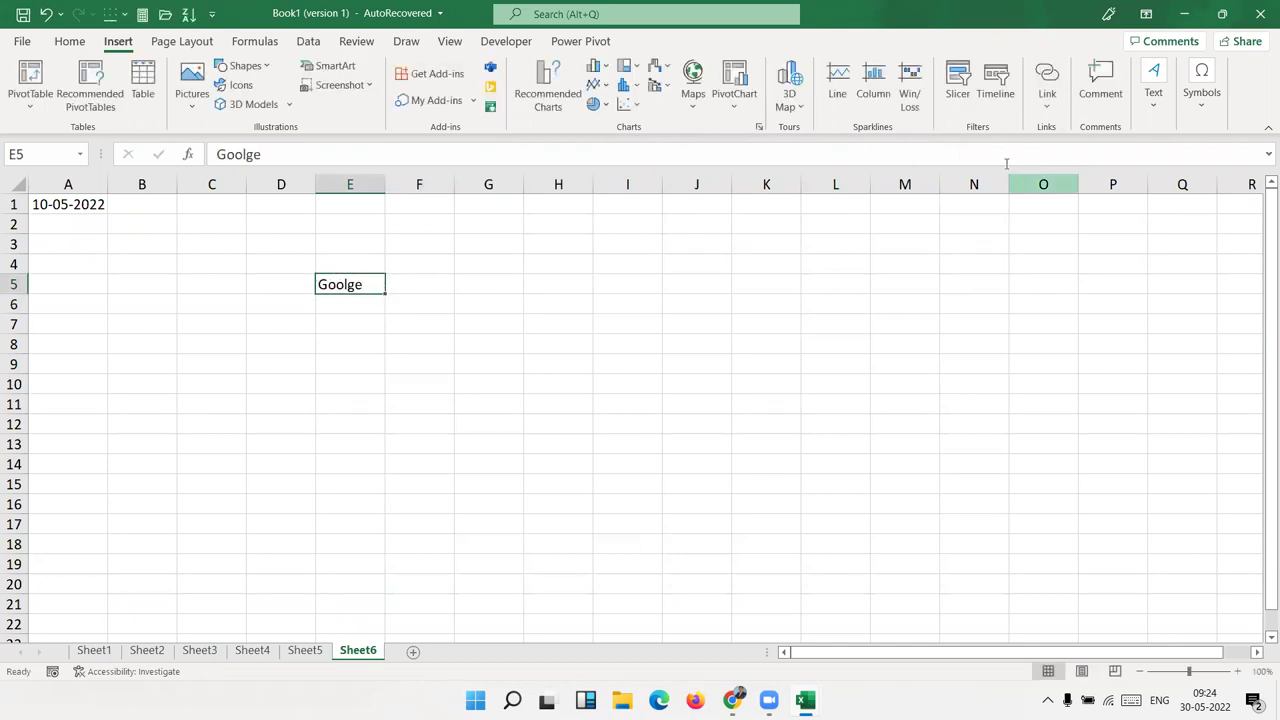
click(1047, 105)
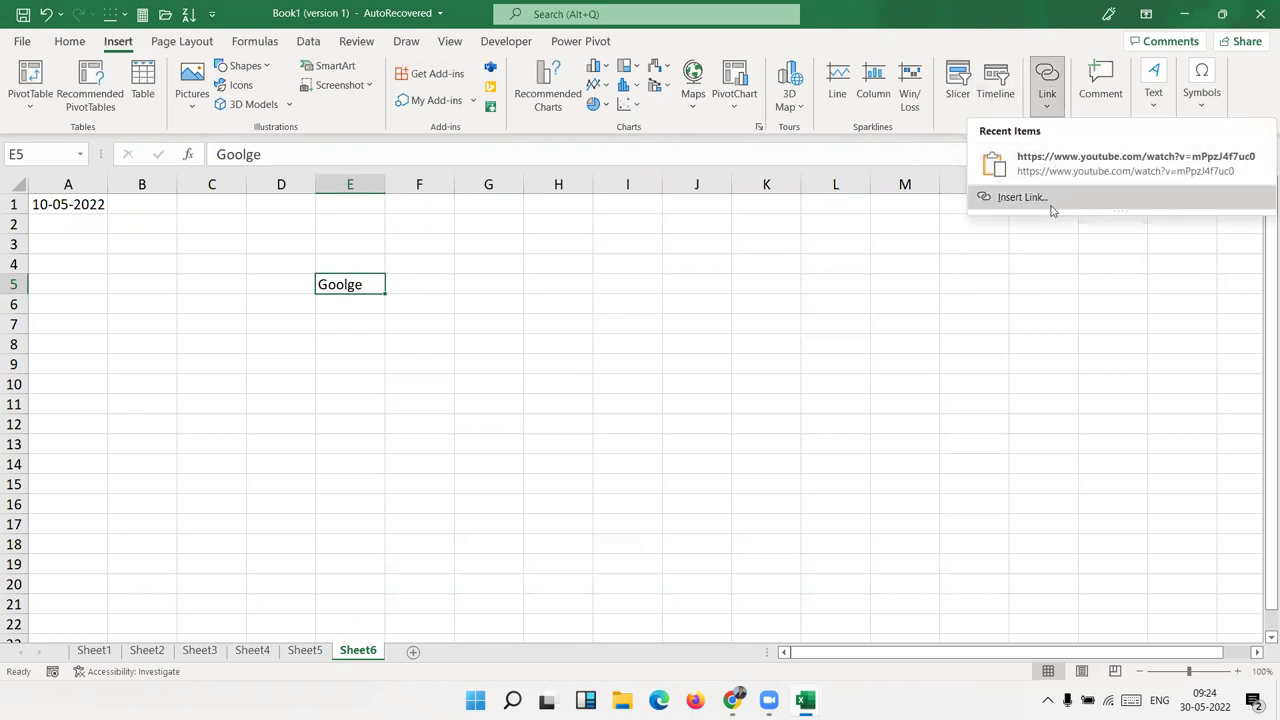
click(1055, 200)
text(ww.)
click(778, 507)
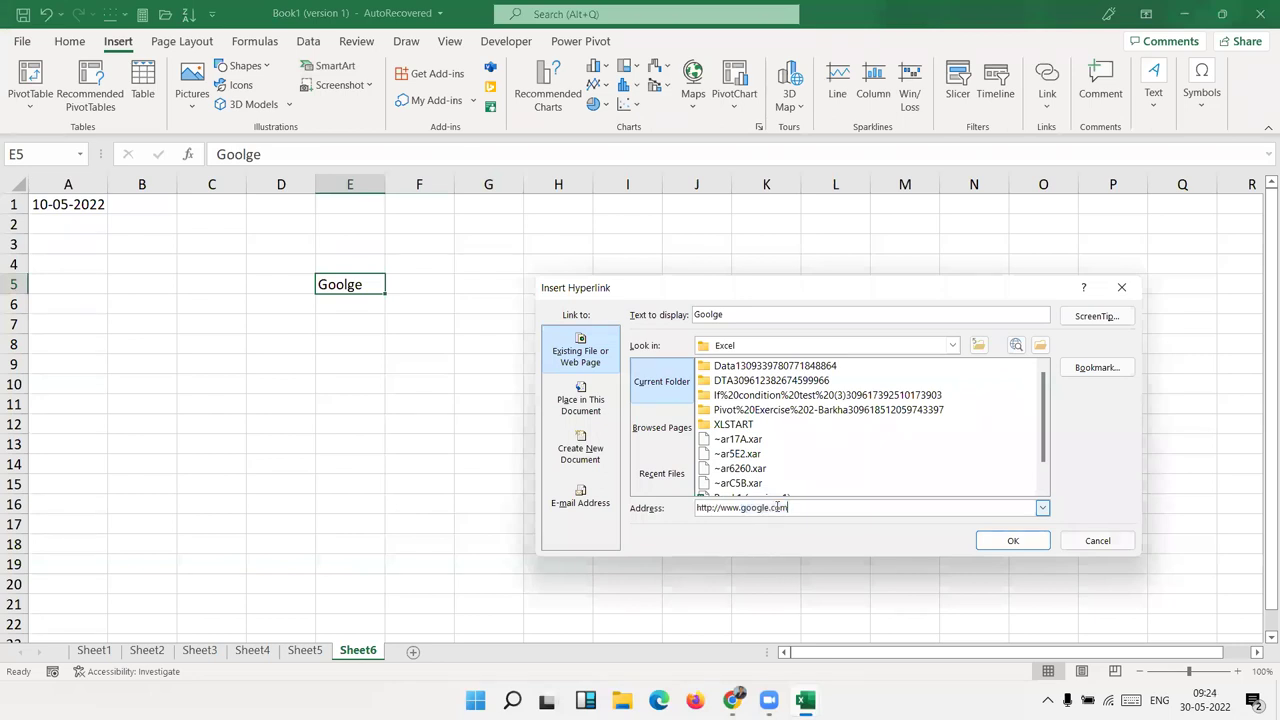
click(1040, 537)
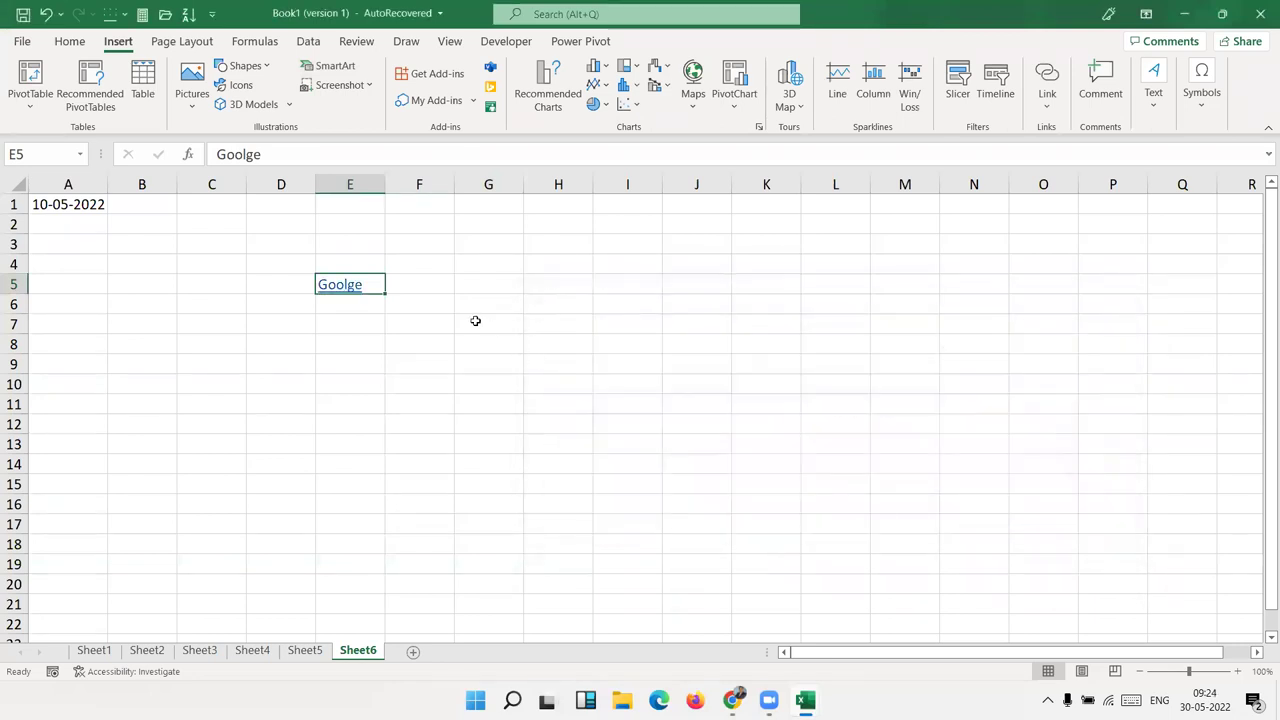
Step: Reopen E5's hyperlink settings, try the e-mail link type, then close the dialog unchanged
click(1047, 100)
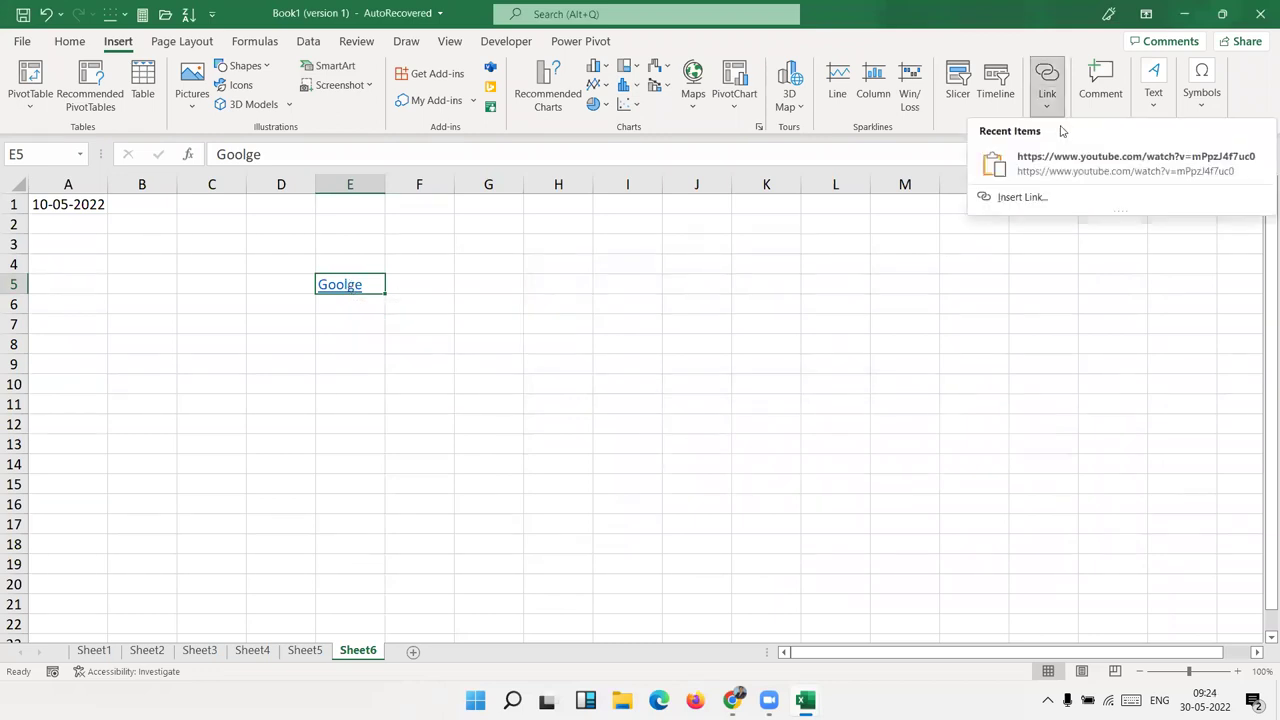
click(1034, 200)
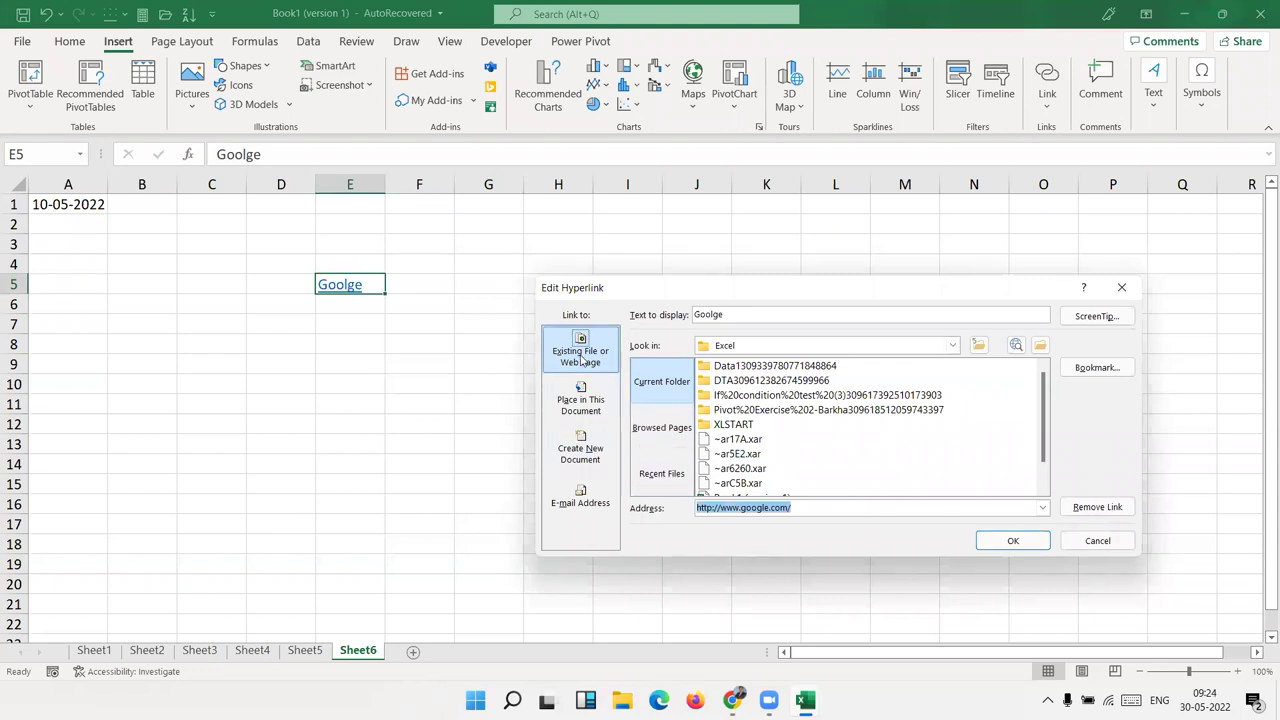
click(580, 490)
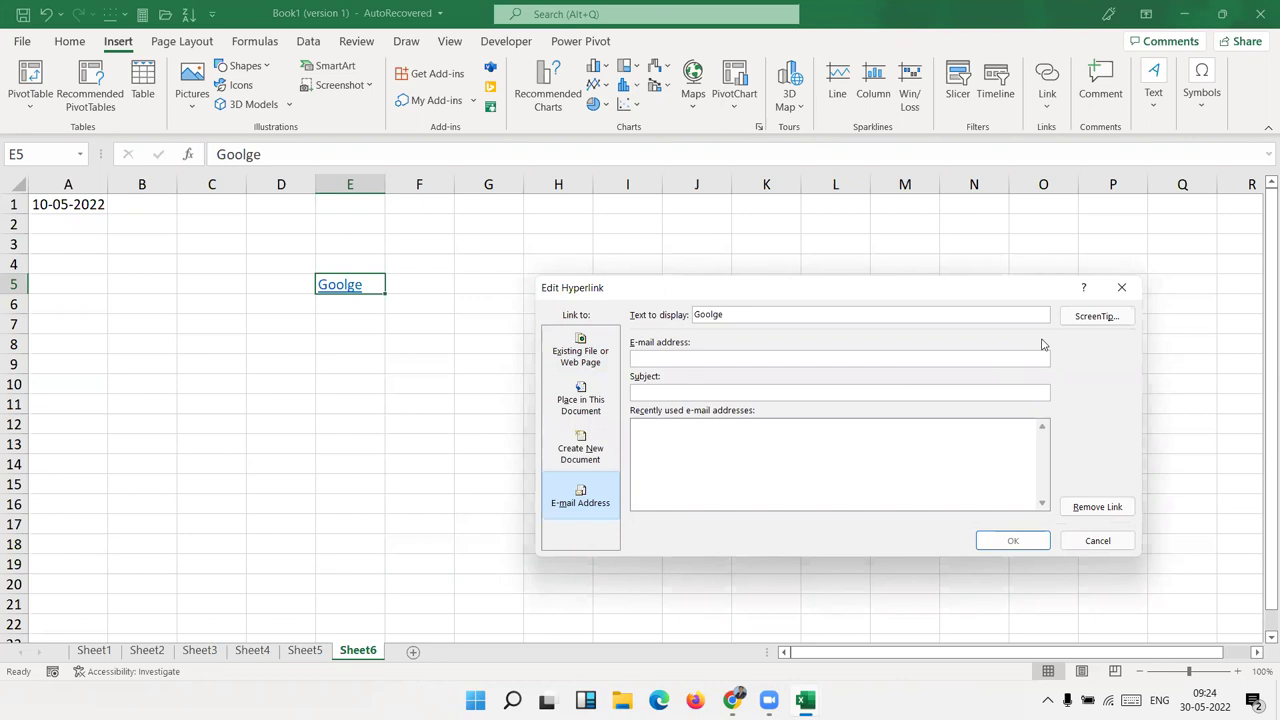
key(Escape)
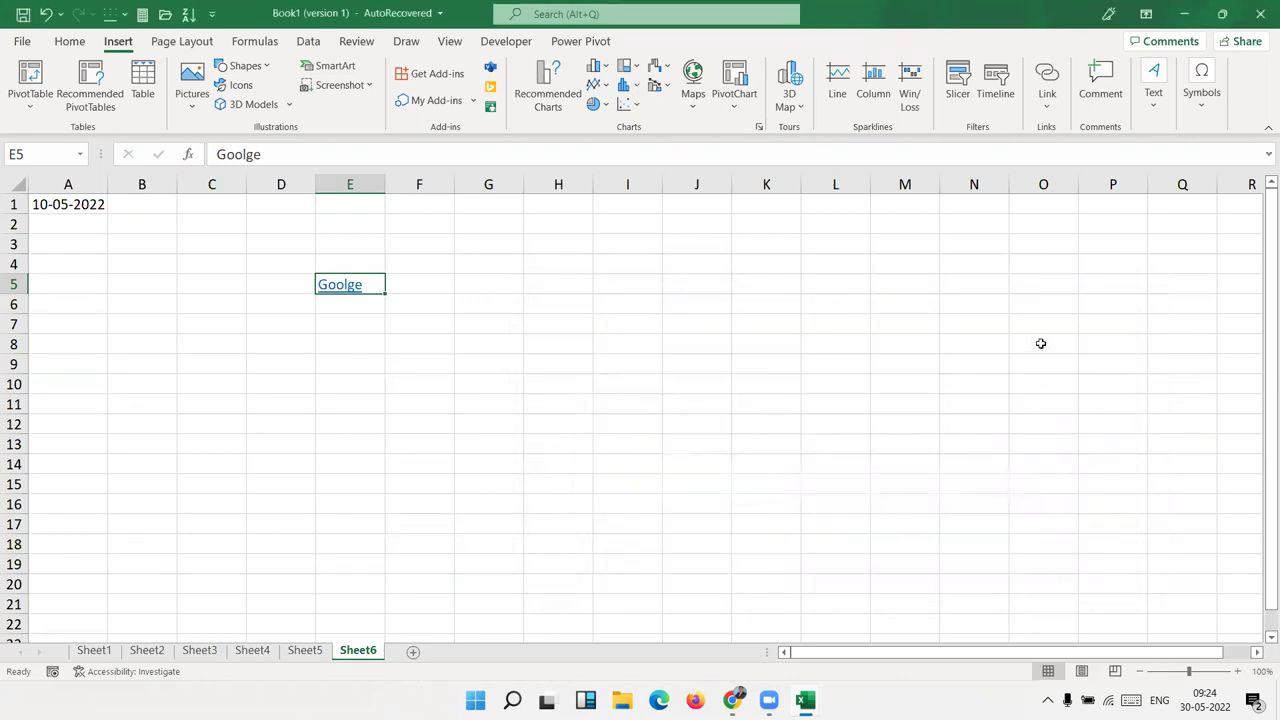
Step: Add a comment to cell F5, then discard it
click(428, 291)
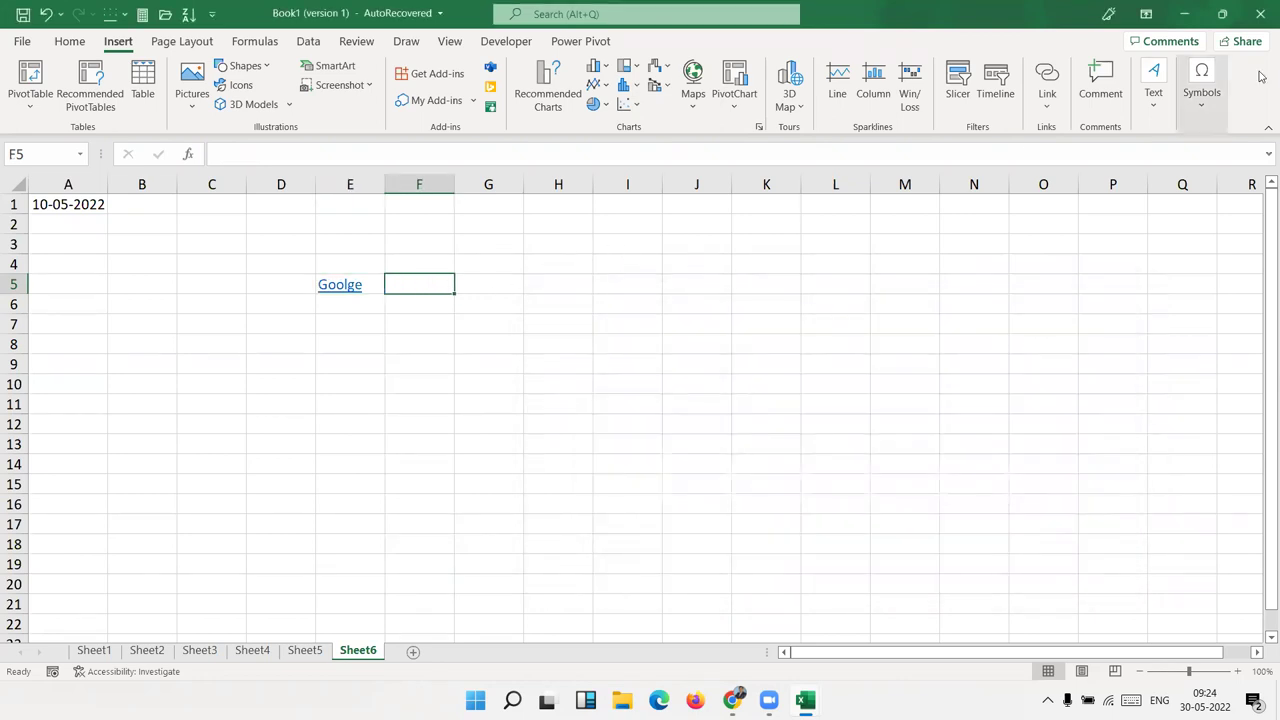
click(1098, 92)
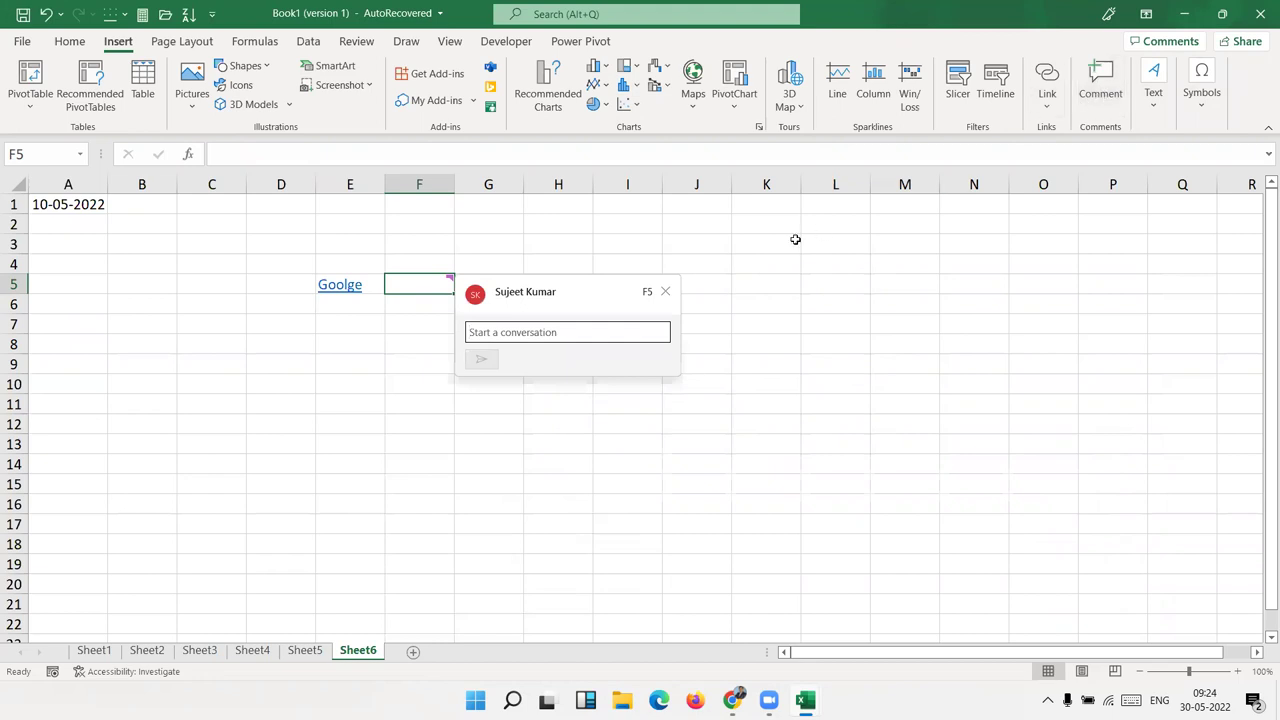
click(665, 291)
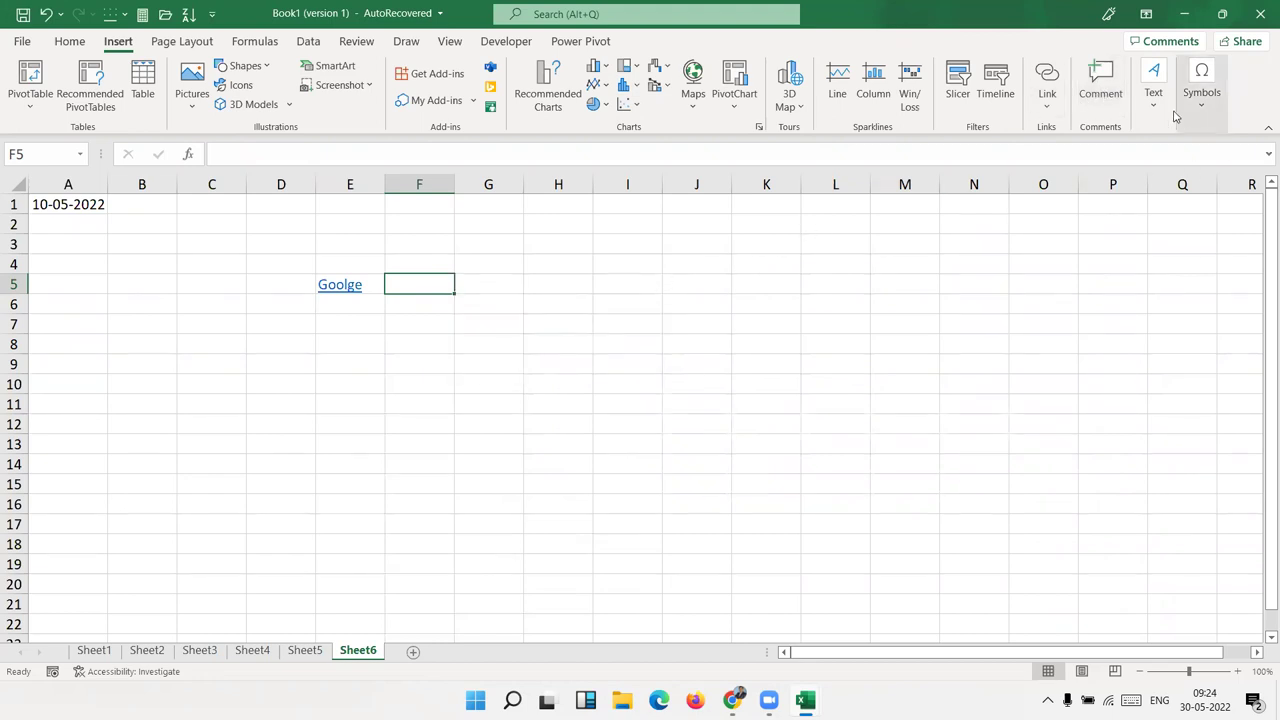
Step: Draw an empty text box across J2:N5 and deselect it
click(1153, 90)
click(1081, 190)
drag(696, 216, 970, 284)
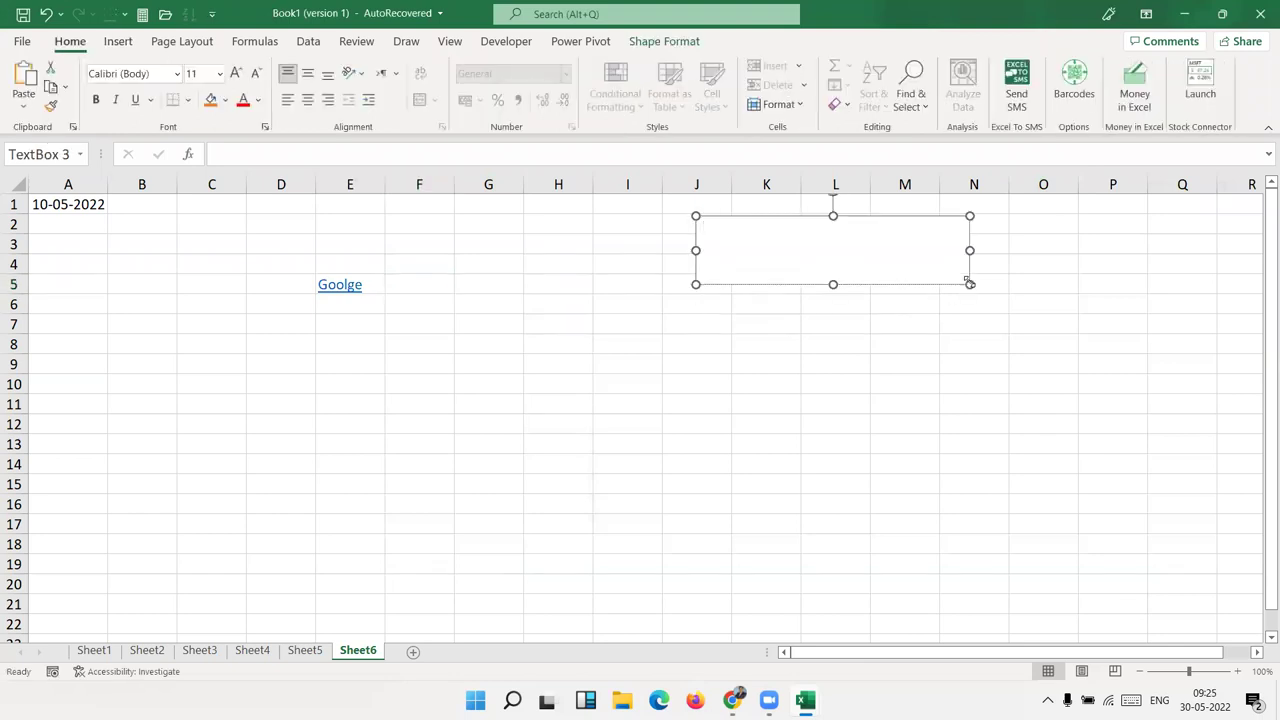
click(574, 331)
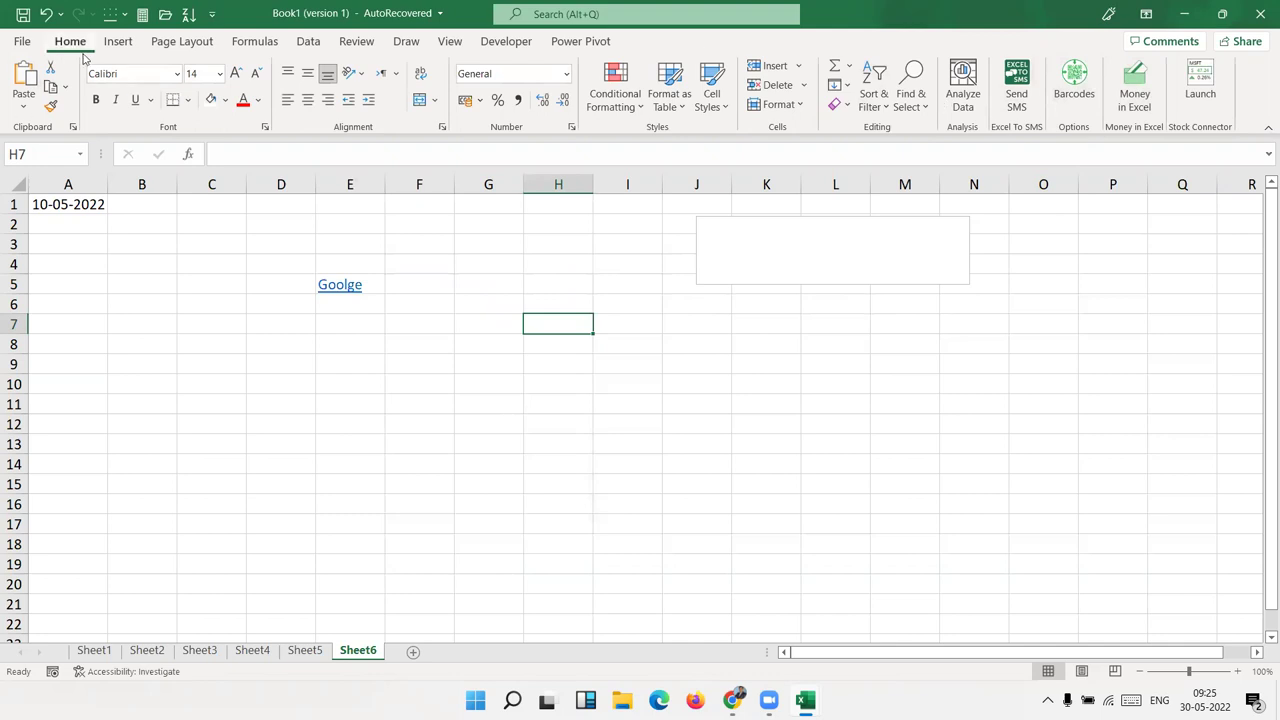
click(117, 41)
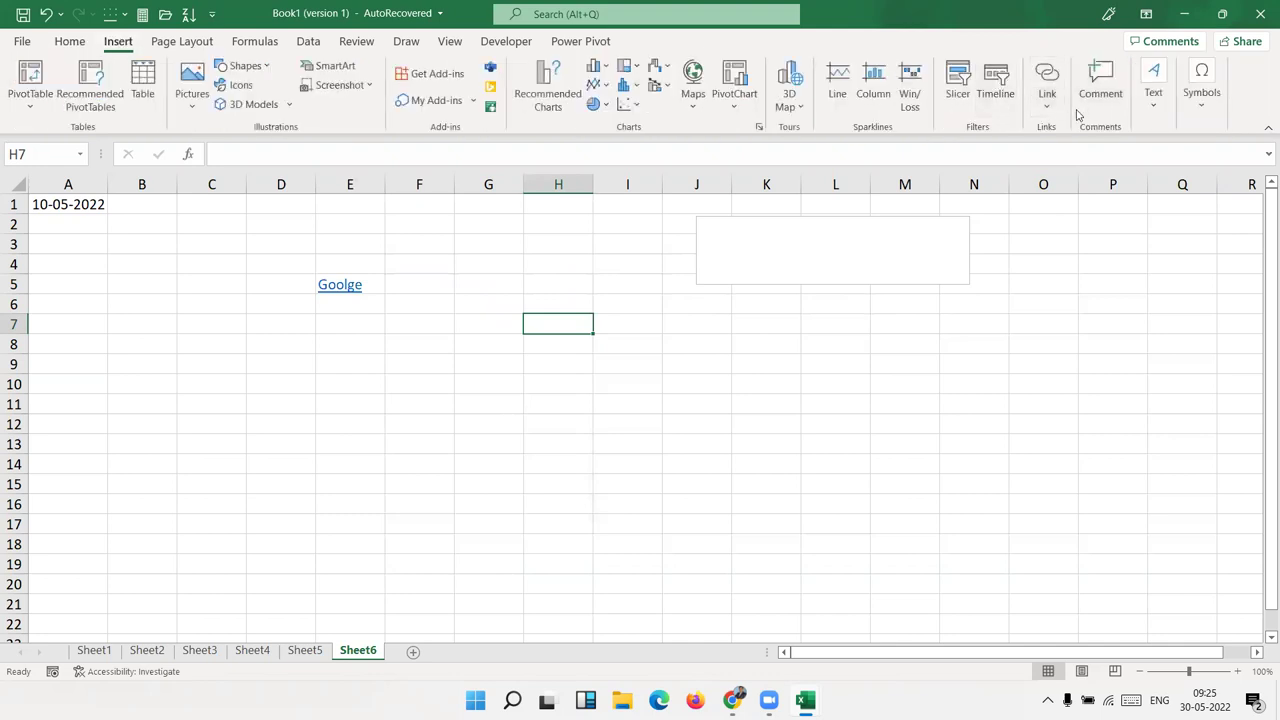
Step: Insert blue-style WordArt reading 'IPT Excel School' and deselect it
click(1155, 112)
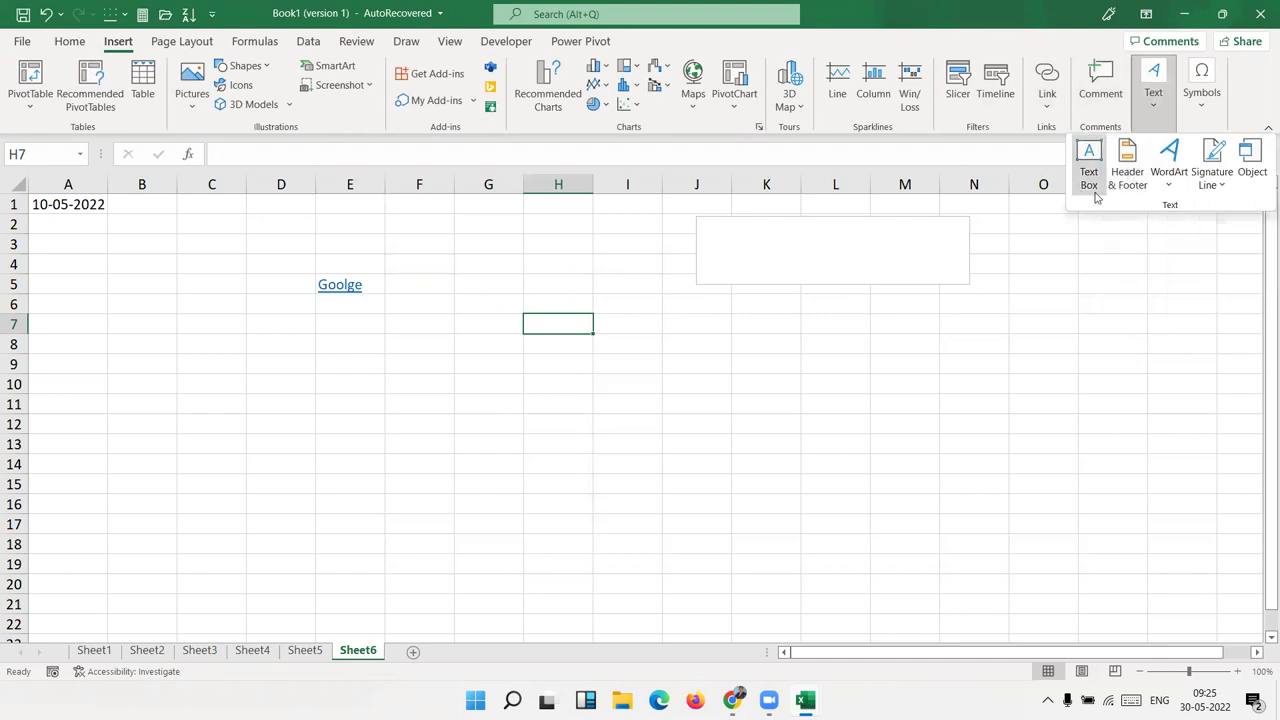
click(1164, 190)
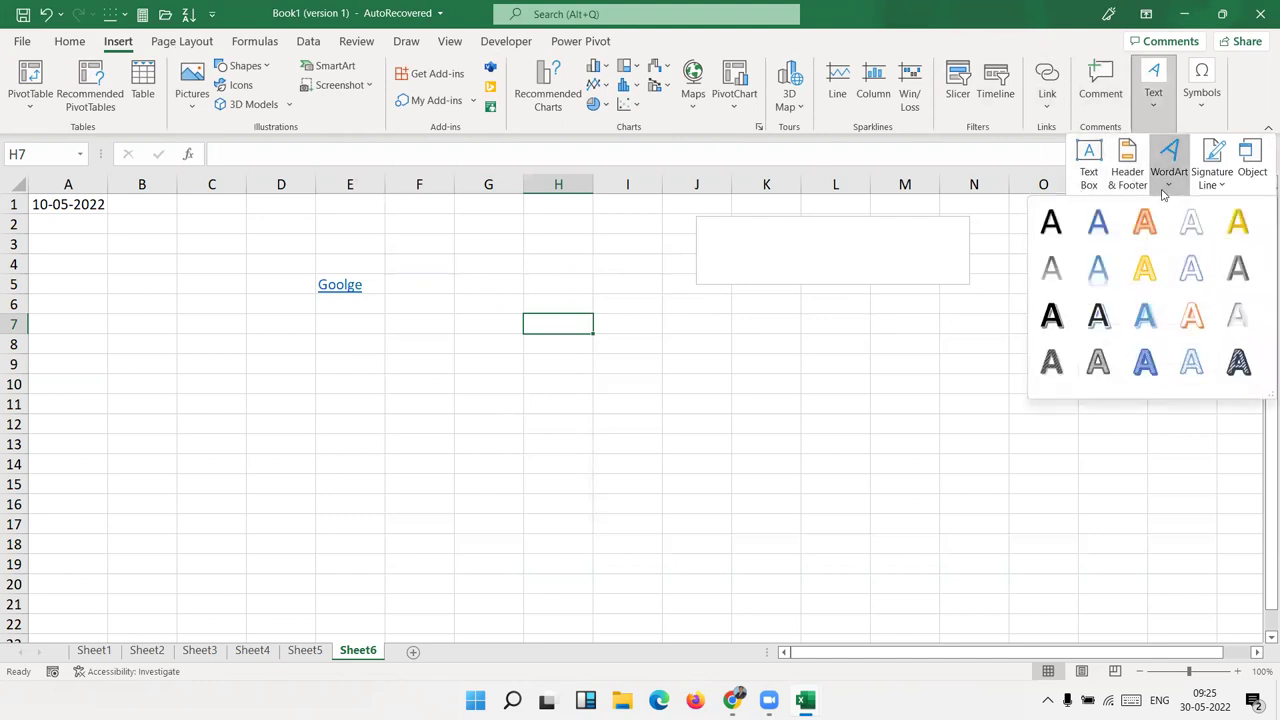
click(1095, 230)
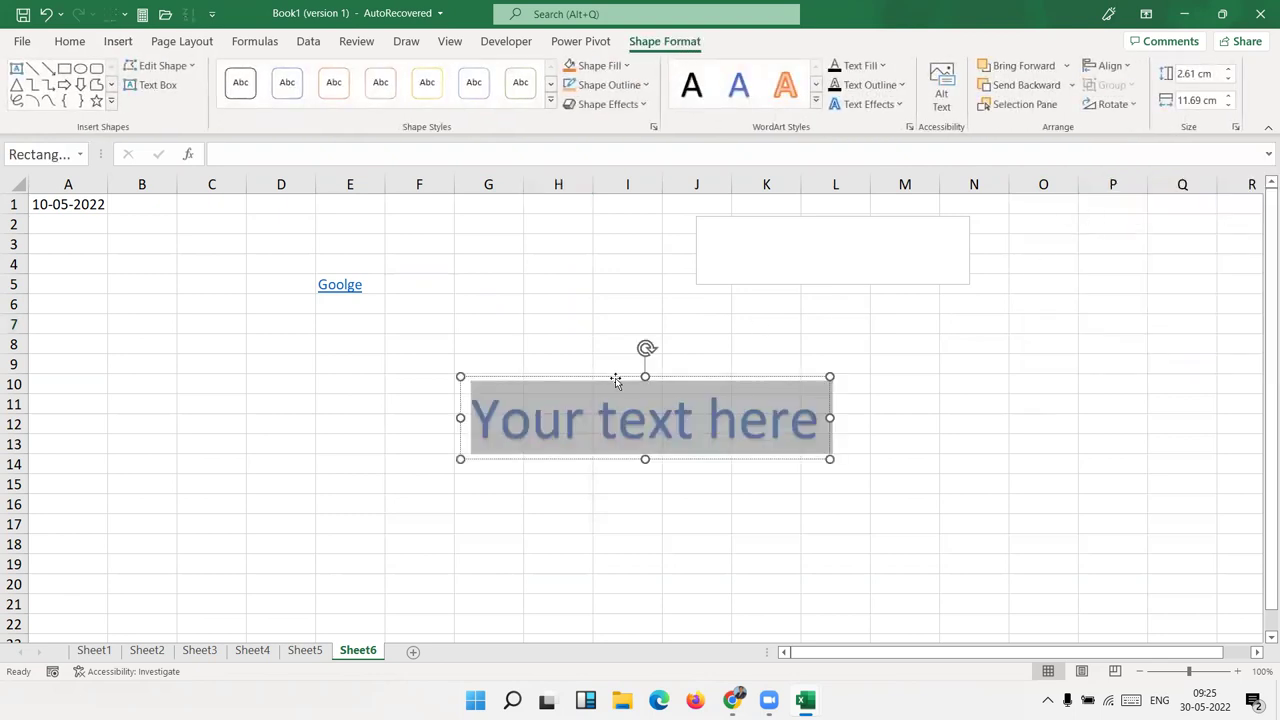
text(IPT Exc)
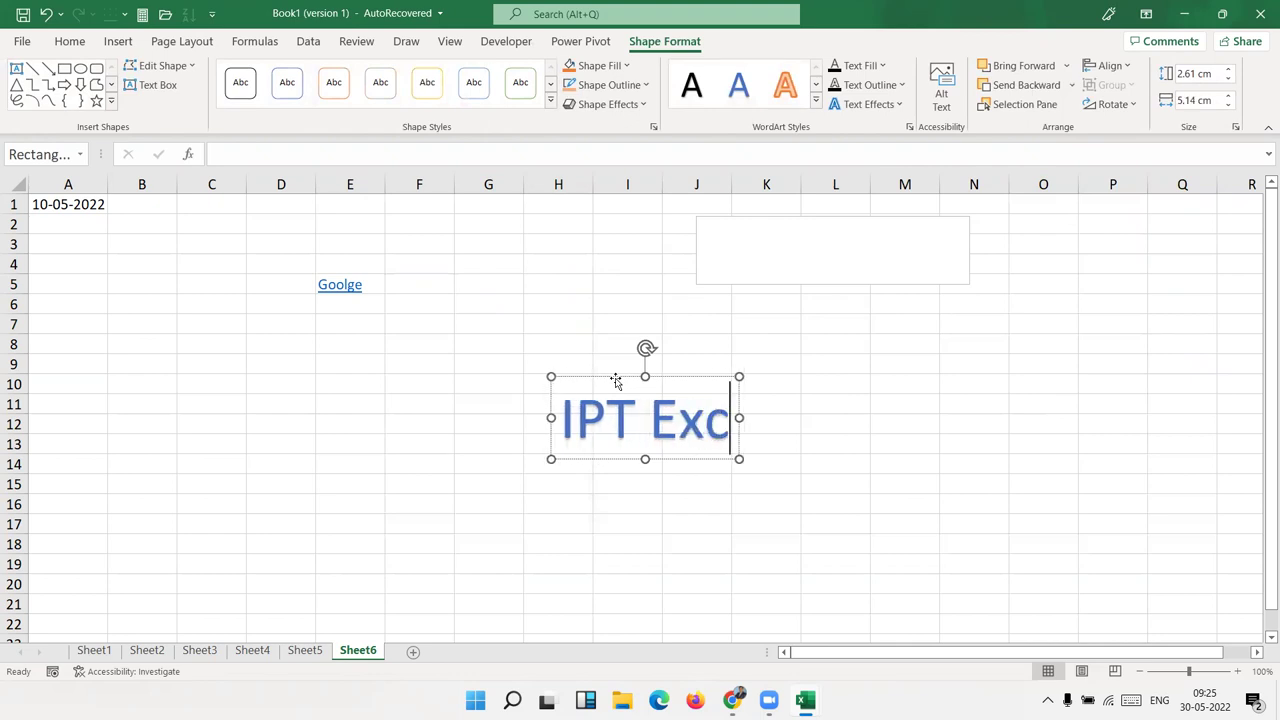
text(el )
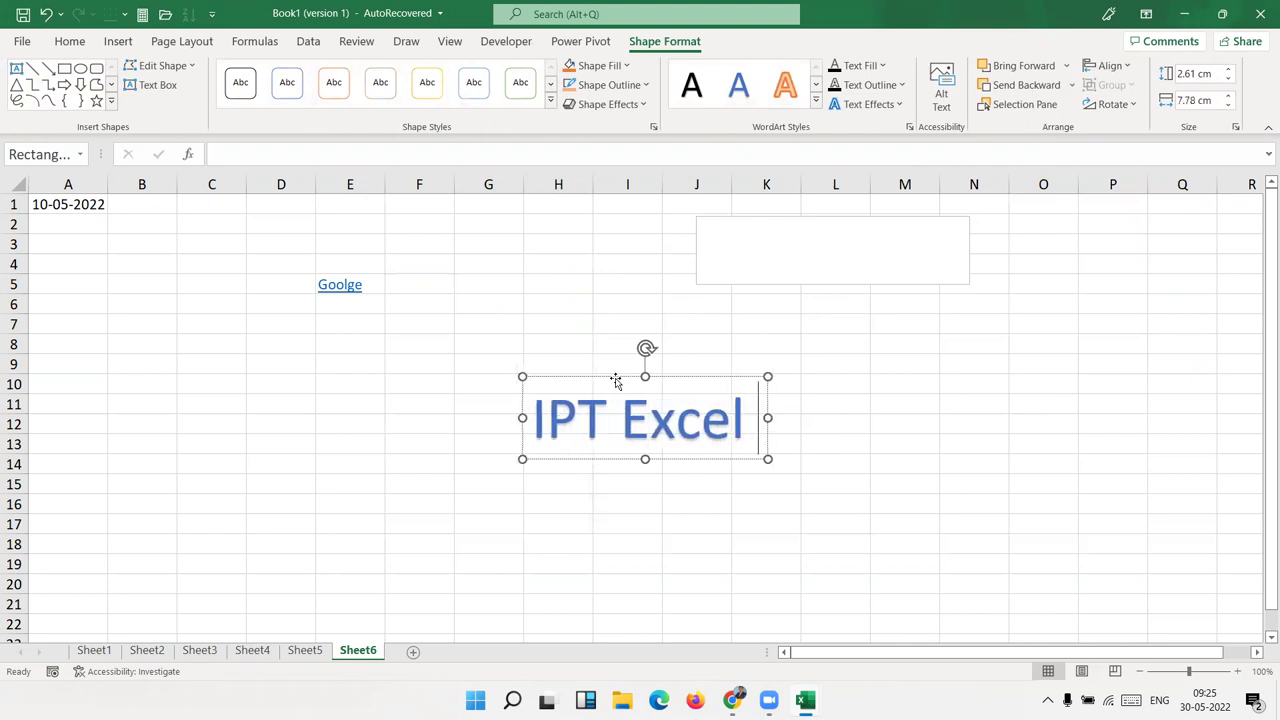
text(School)
click(943, 397)
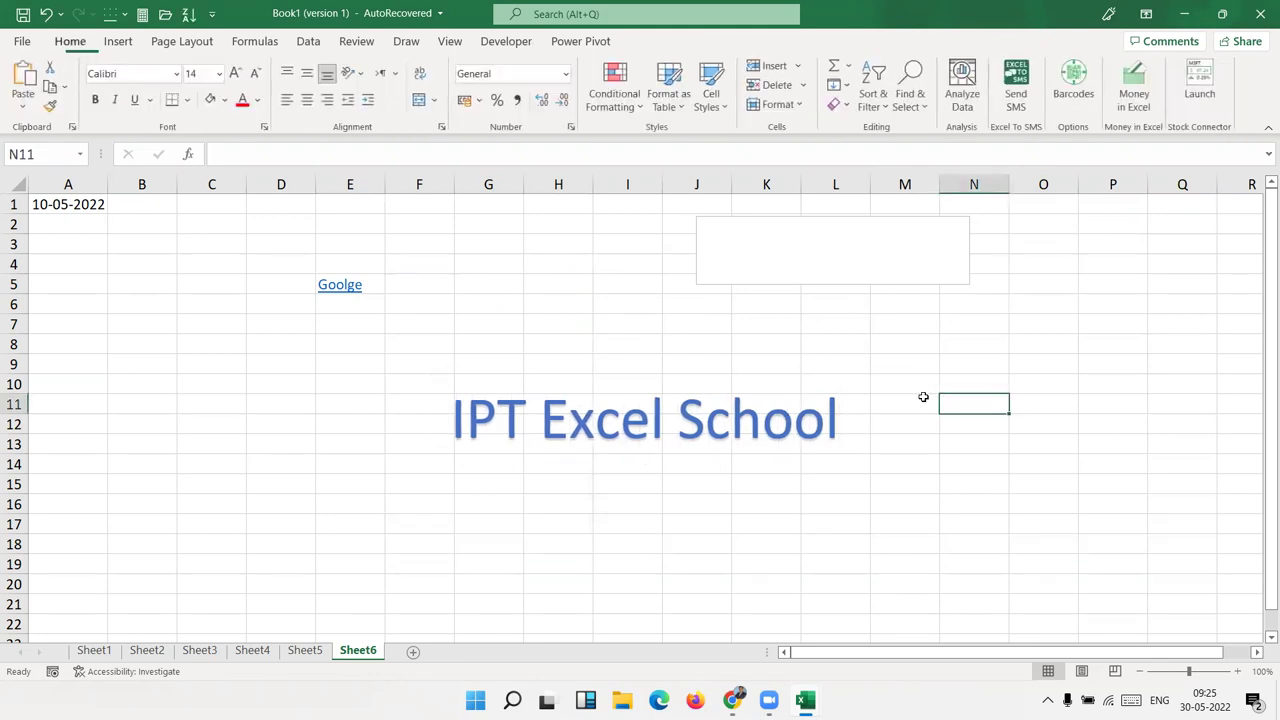
click(731, 420)
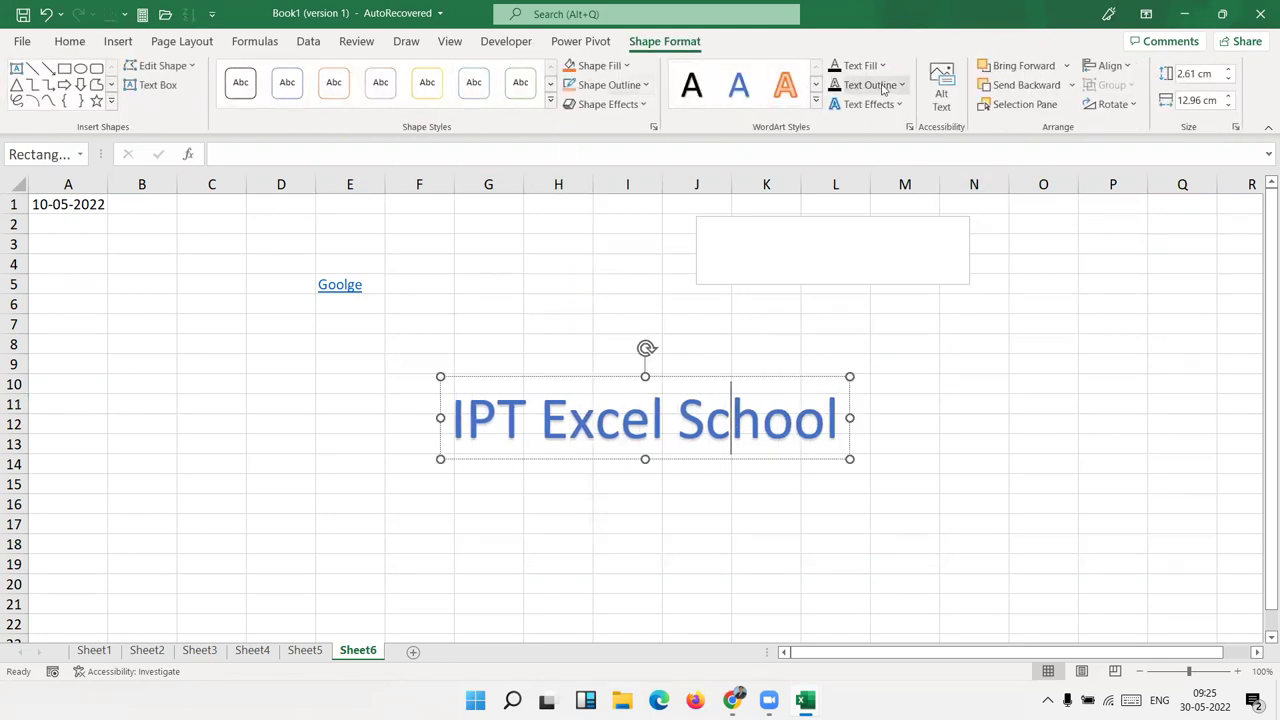
click(1003, 315)
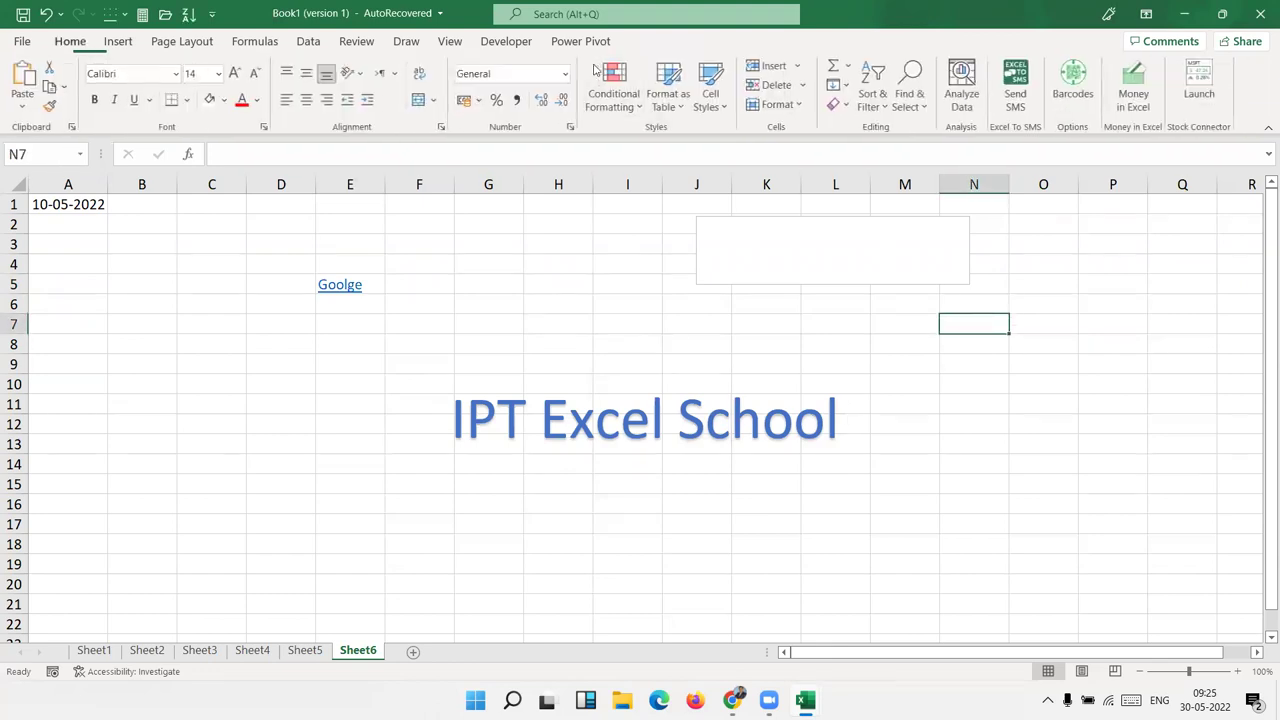
click(118, 41)
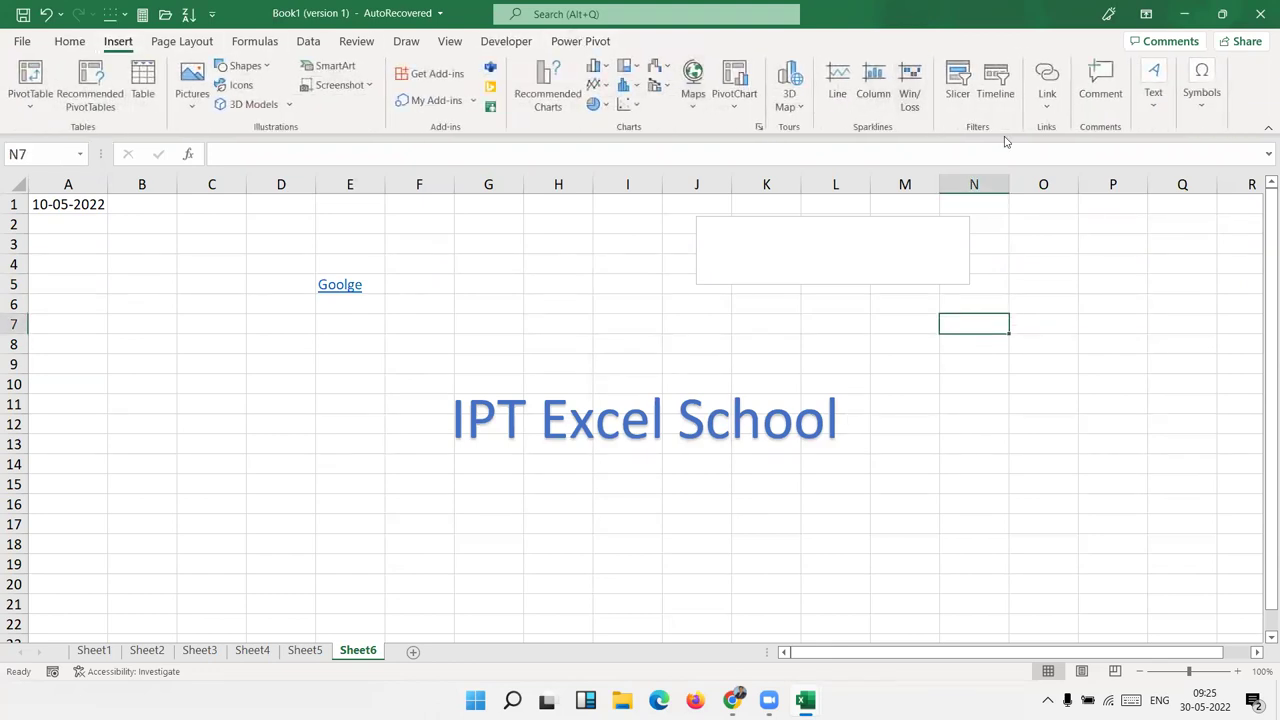
click(1047, 106)
click(1153, 95)
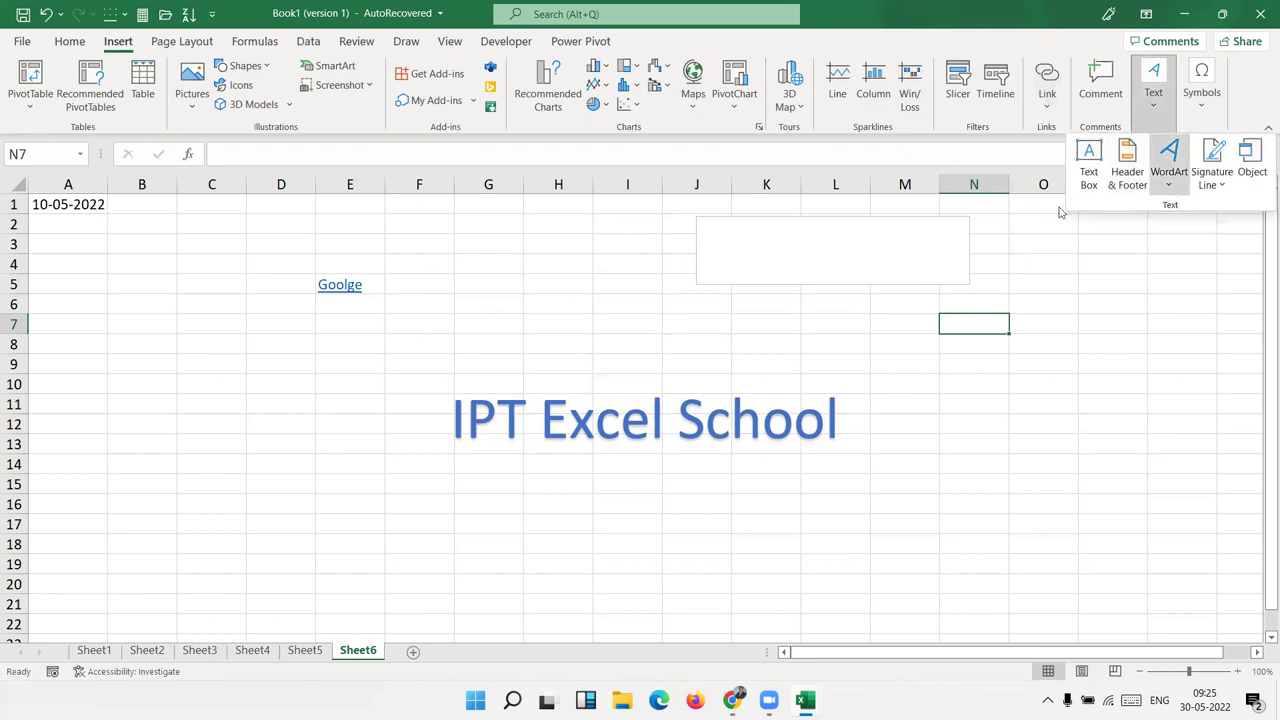
click(1213, 155)
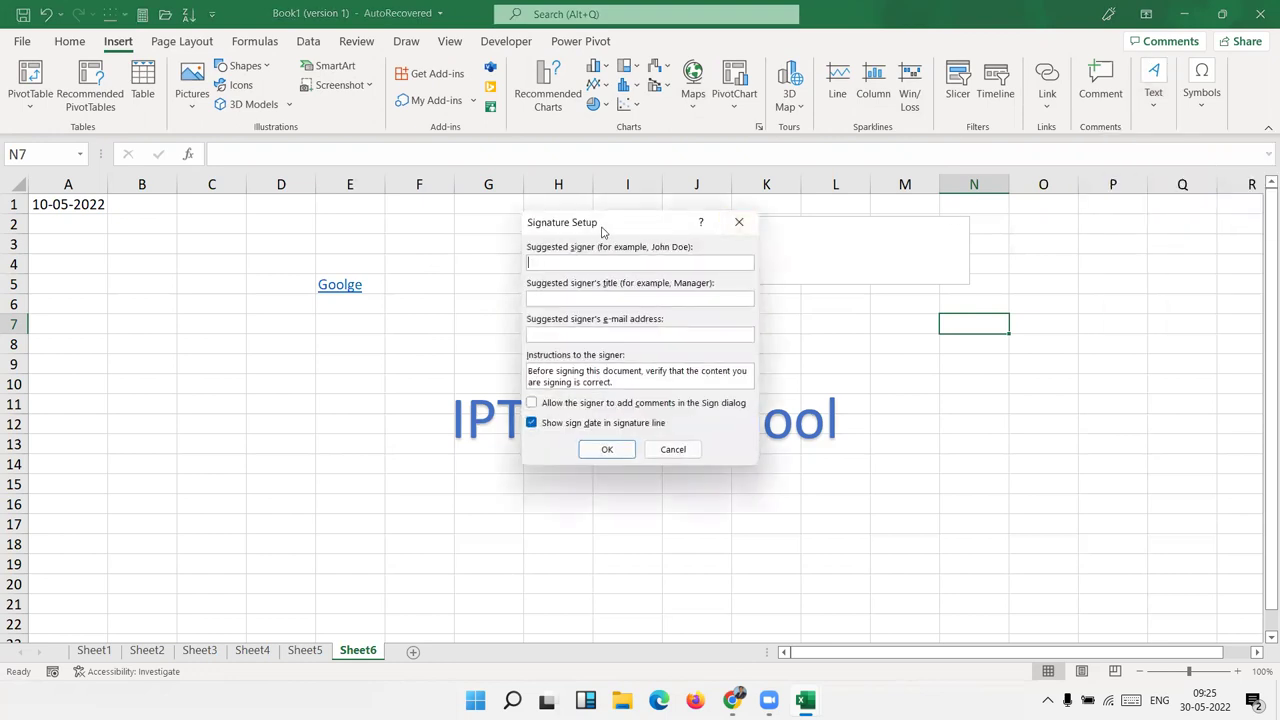
drag(602, 232, 937, 250)
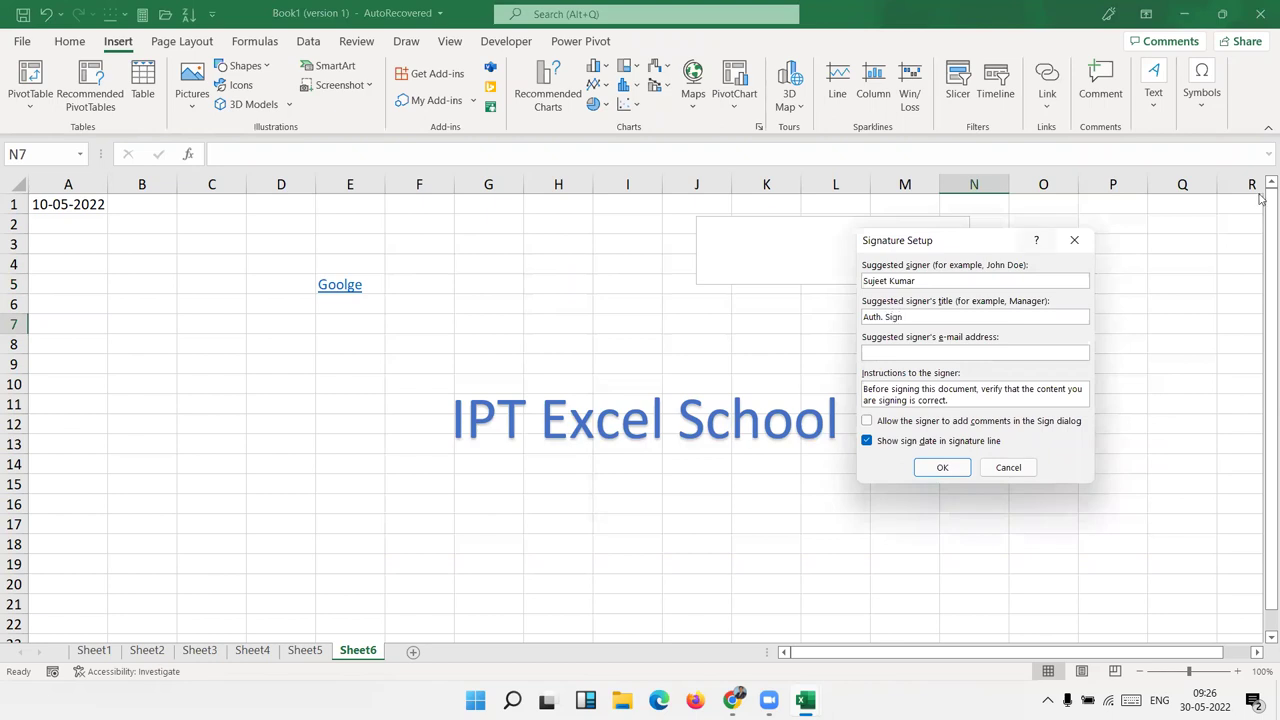
click(960, 466)
mouse_move(1112, 354)
mouse_down()
mouse_move(186, 490)
mouse_move(172, 512)
mouse_up()
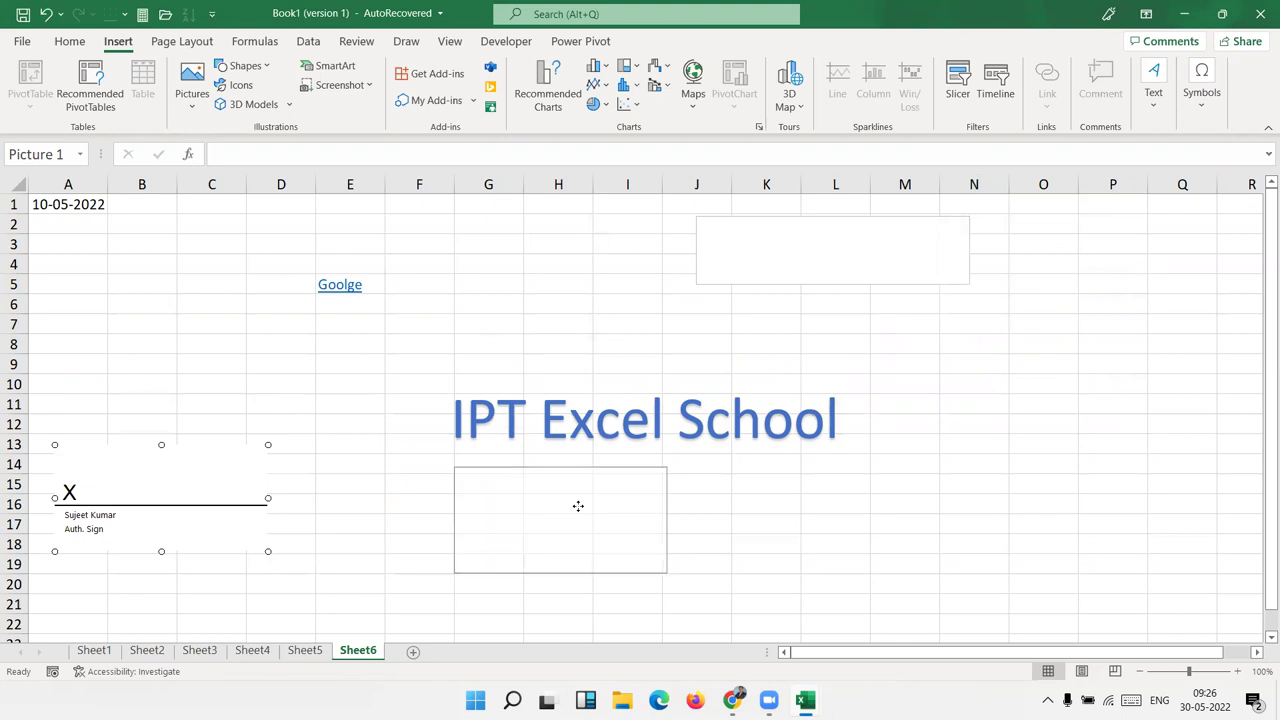
drag(166, 491, 581, 509)
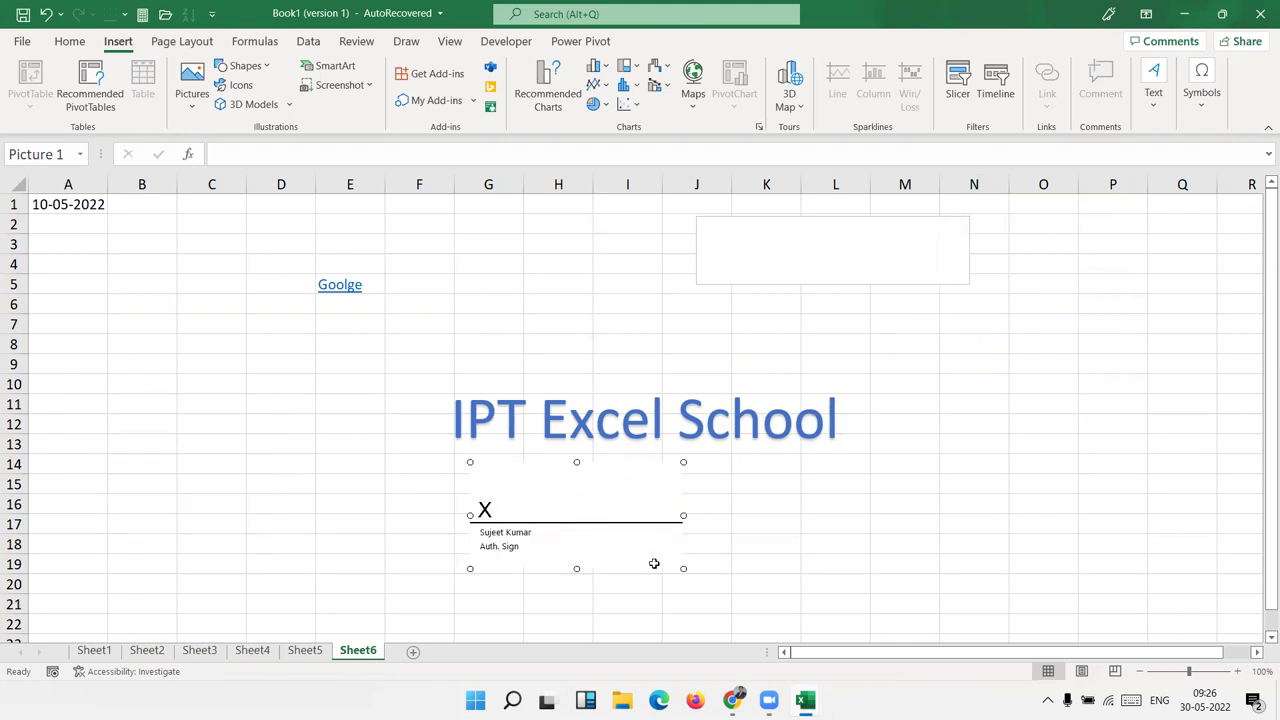
key(Delete)
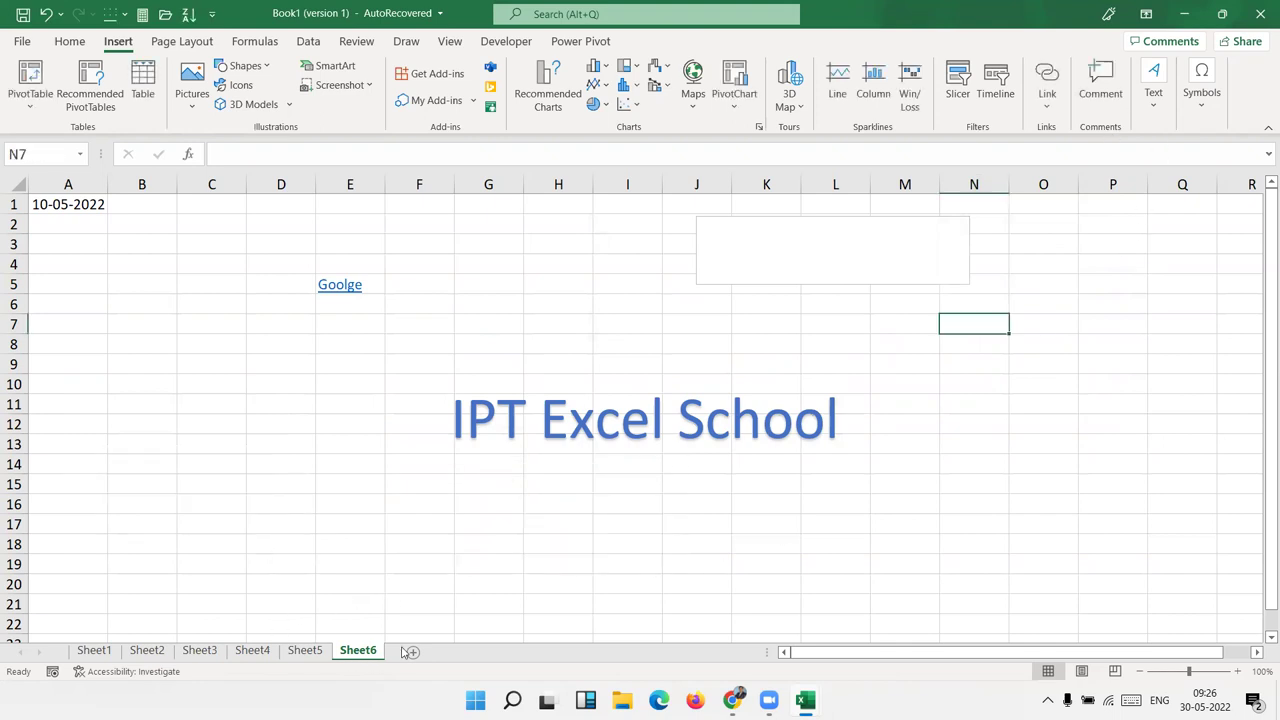